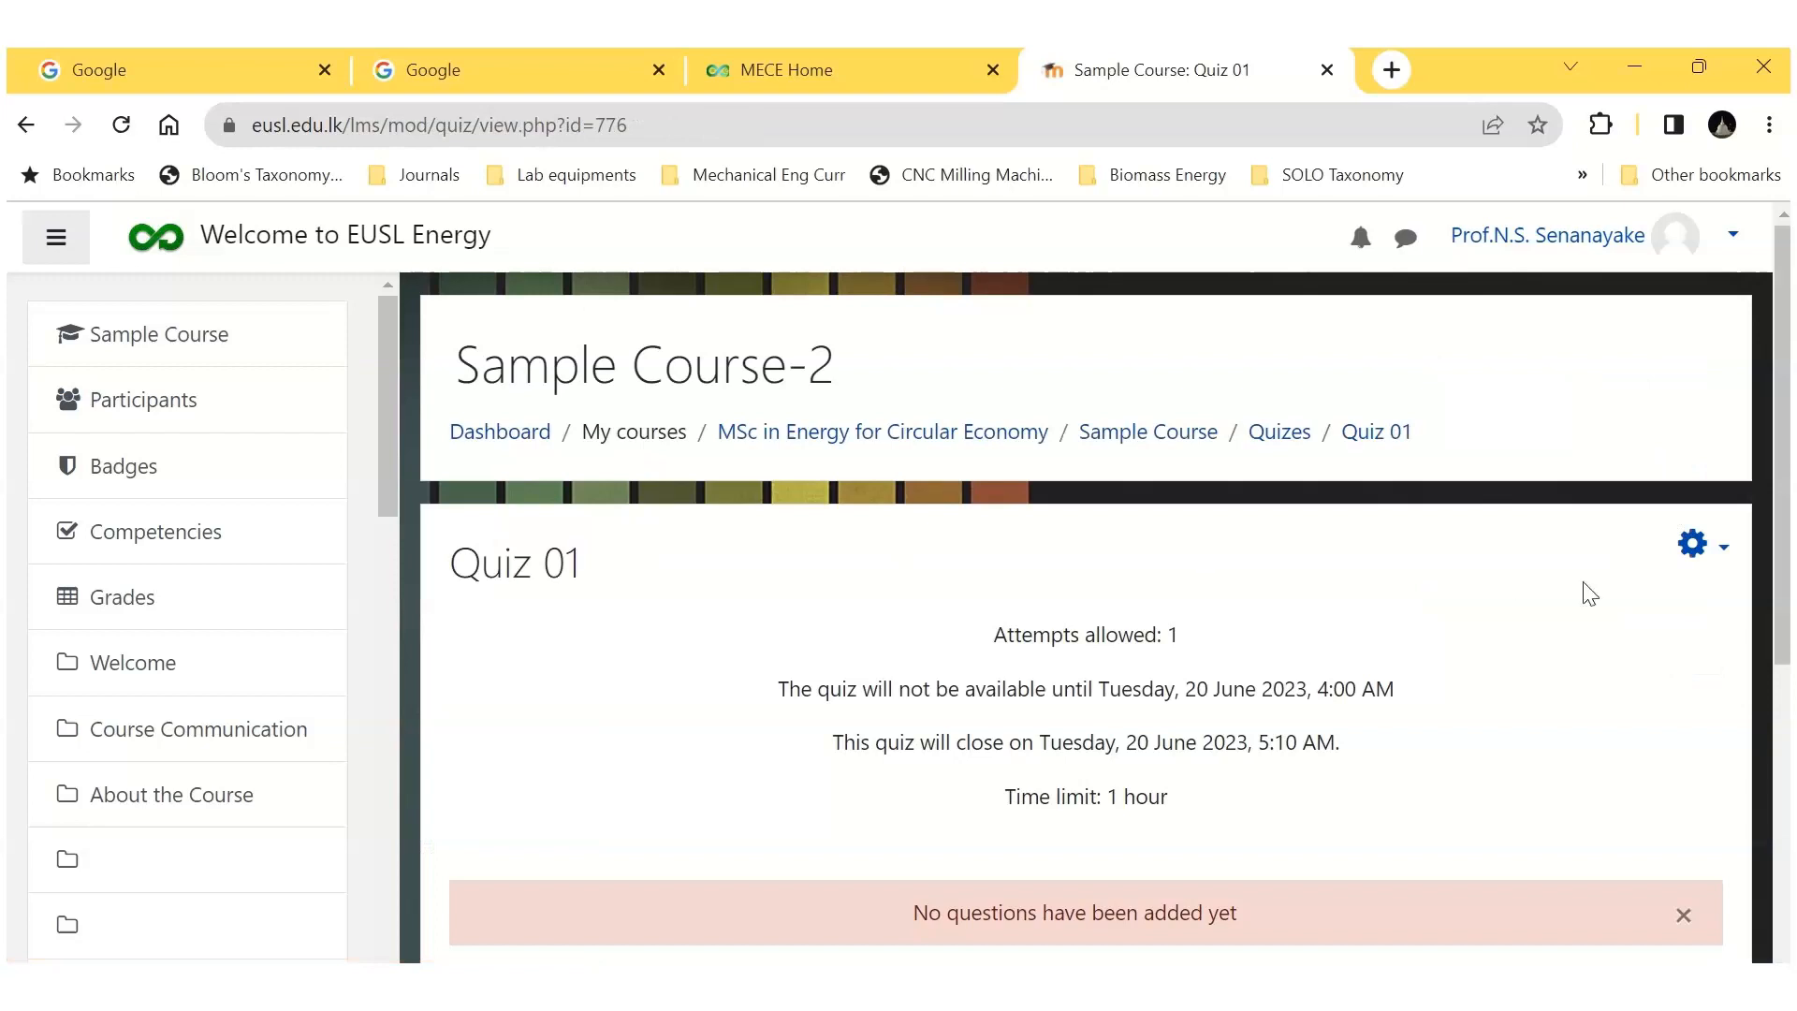
# Step: Open the category management page of Quiz 01's question bank
pyautogui.click(1722, 554)
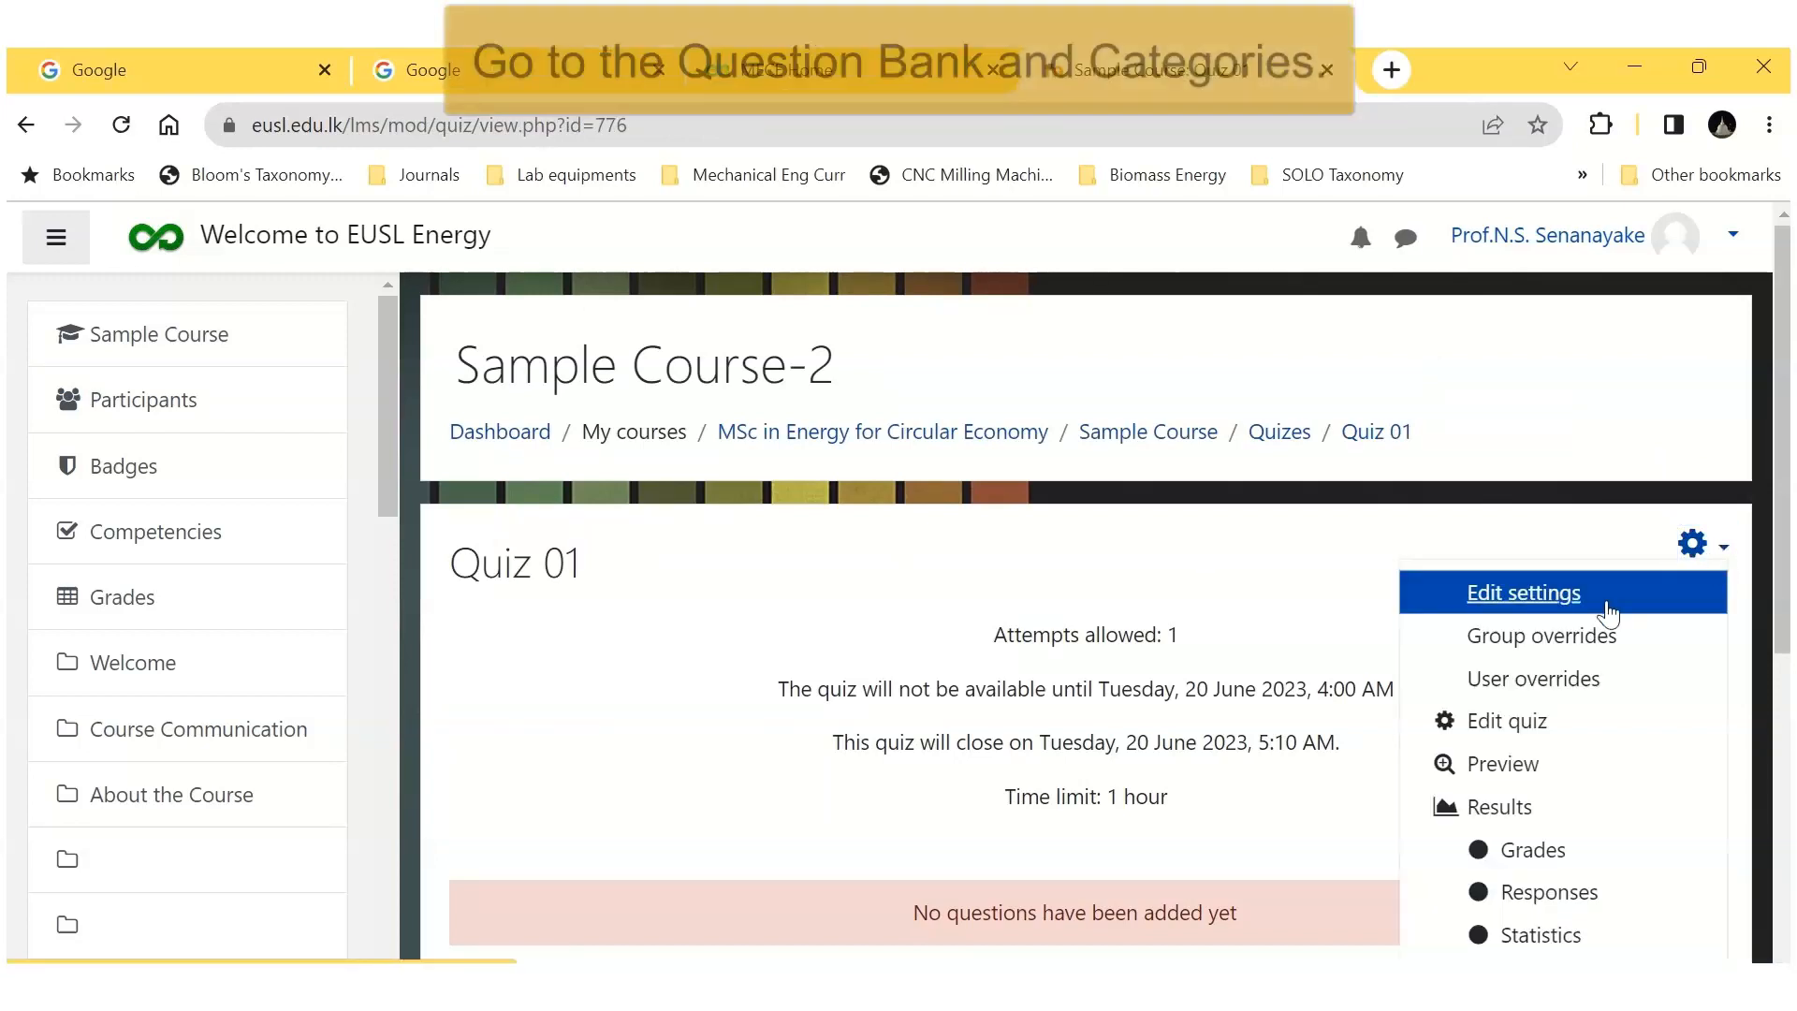
pyautogui.scroll(-6, 1591, 711)
pyautogui.click(1528, 816)
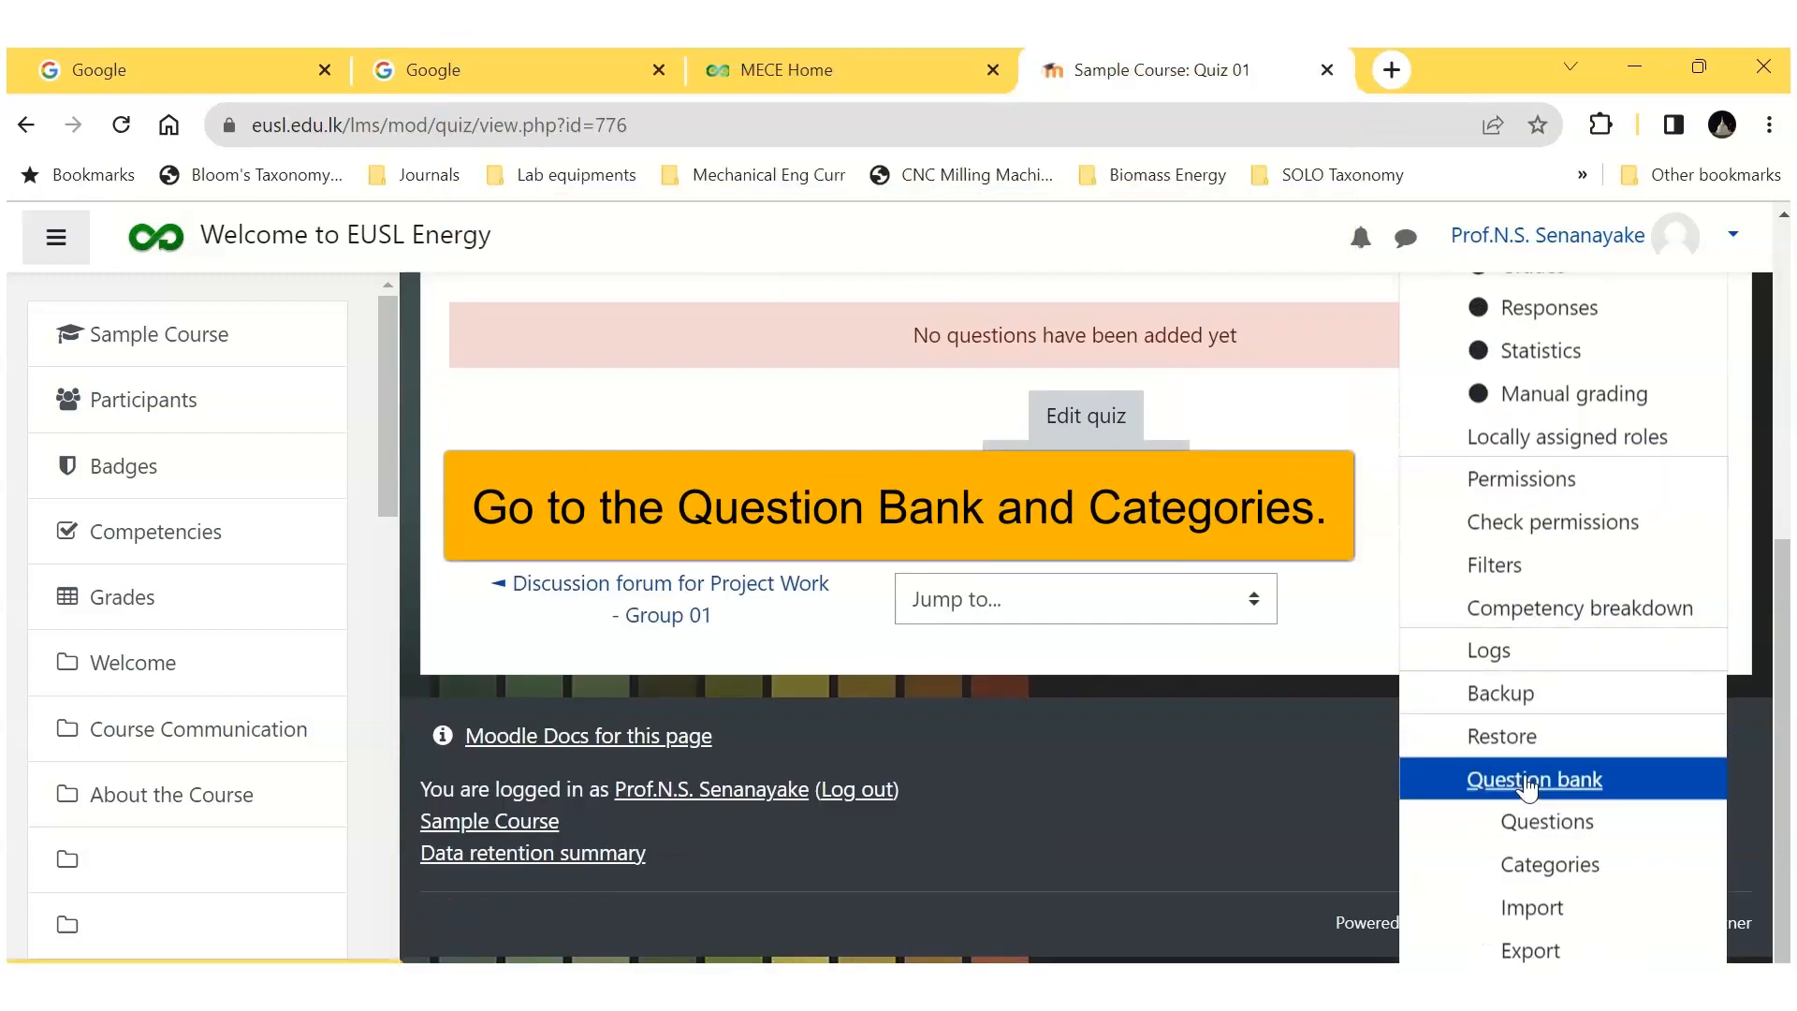
pyautogui.scroll(-3, 673, 567)
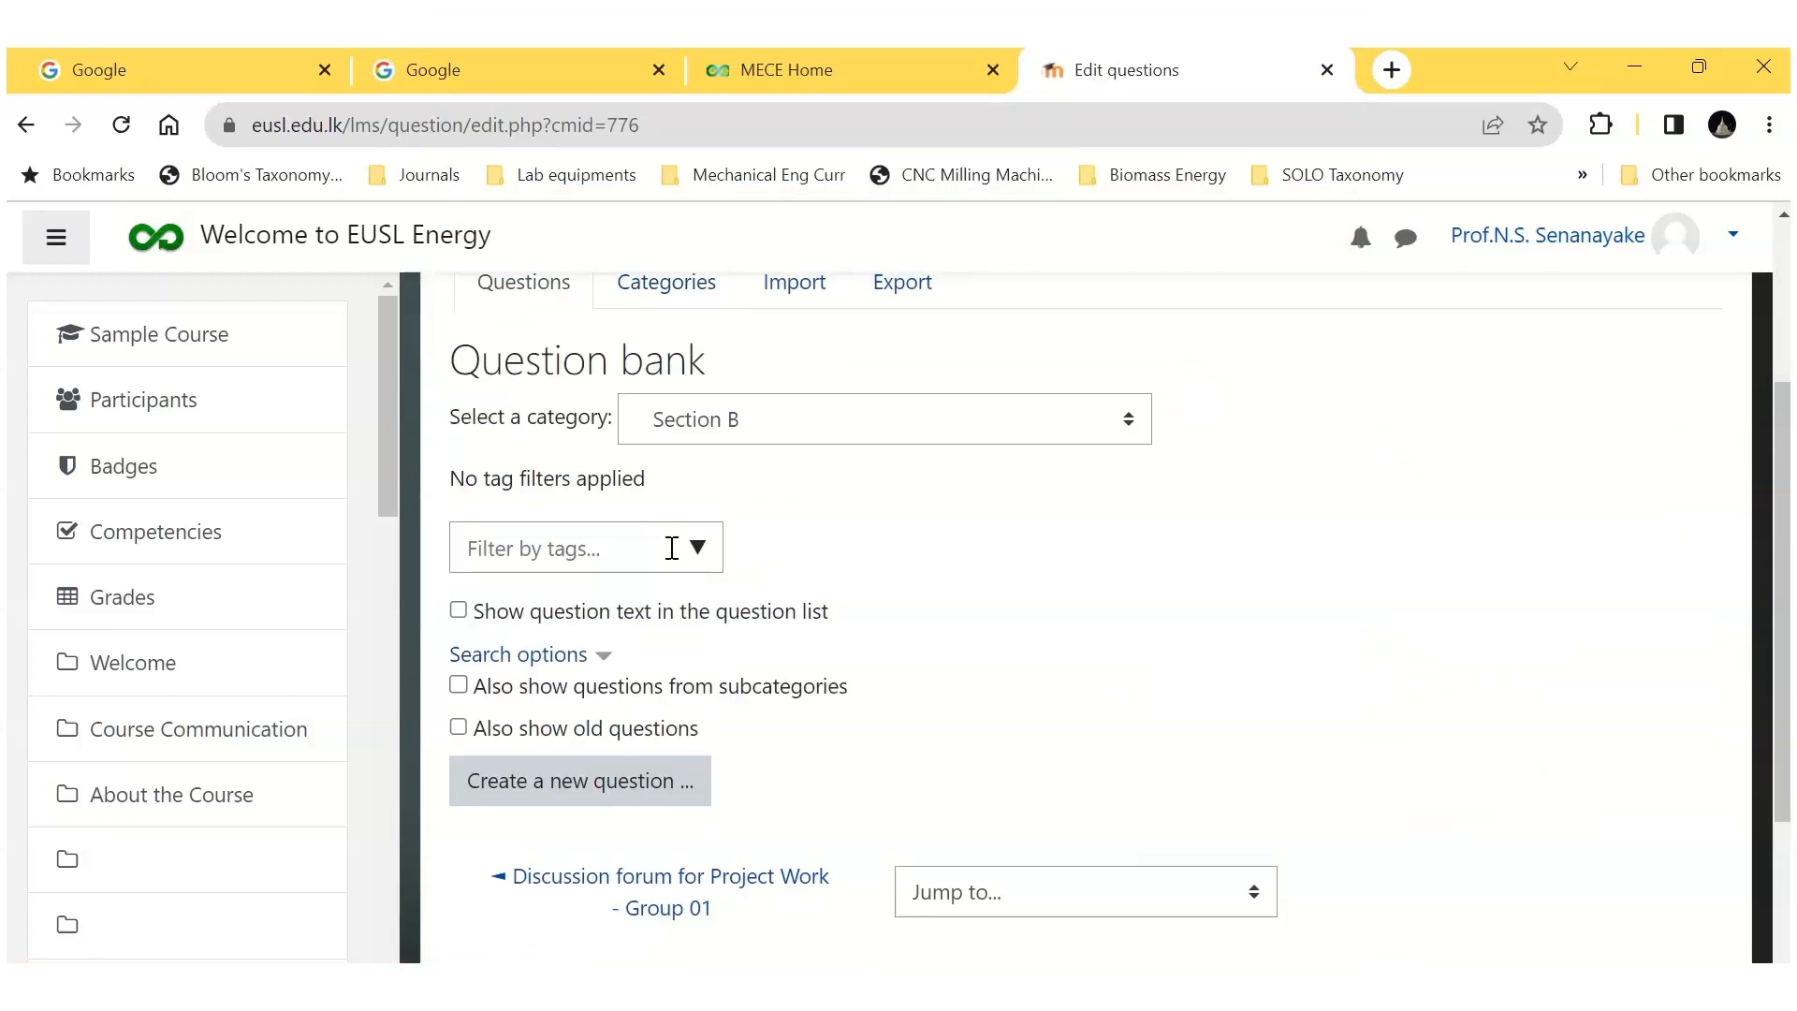
pyautogui.scroll(3, 674, 567)
pyautogui.click(670, 563)
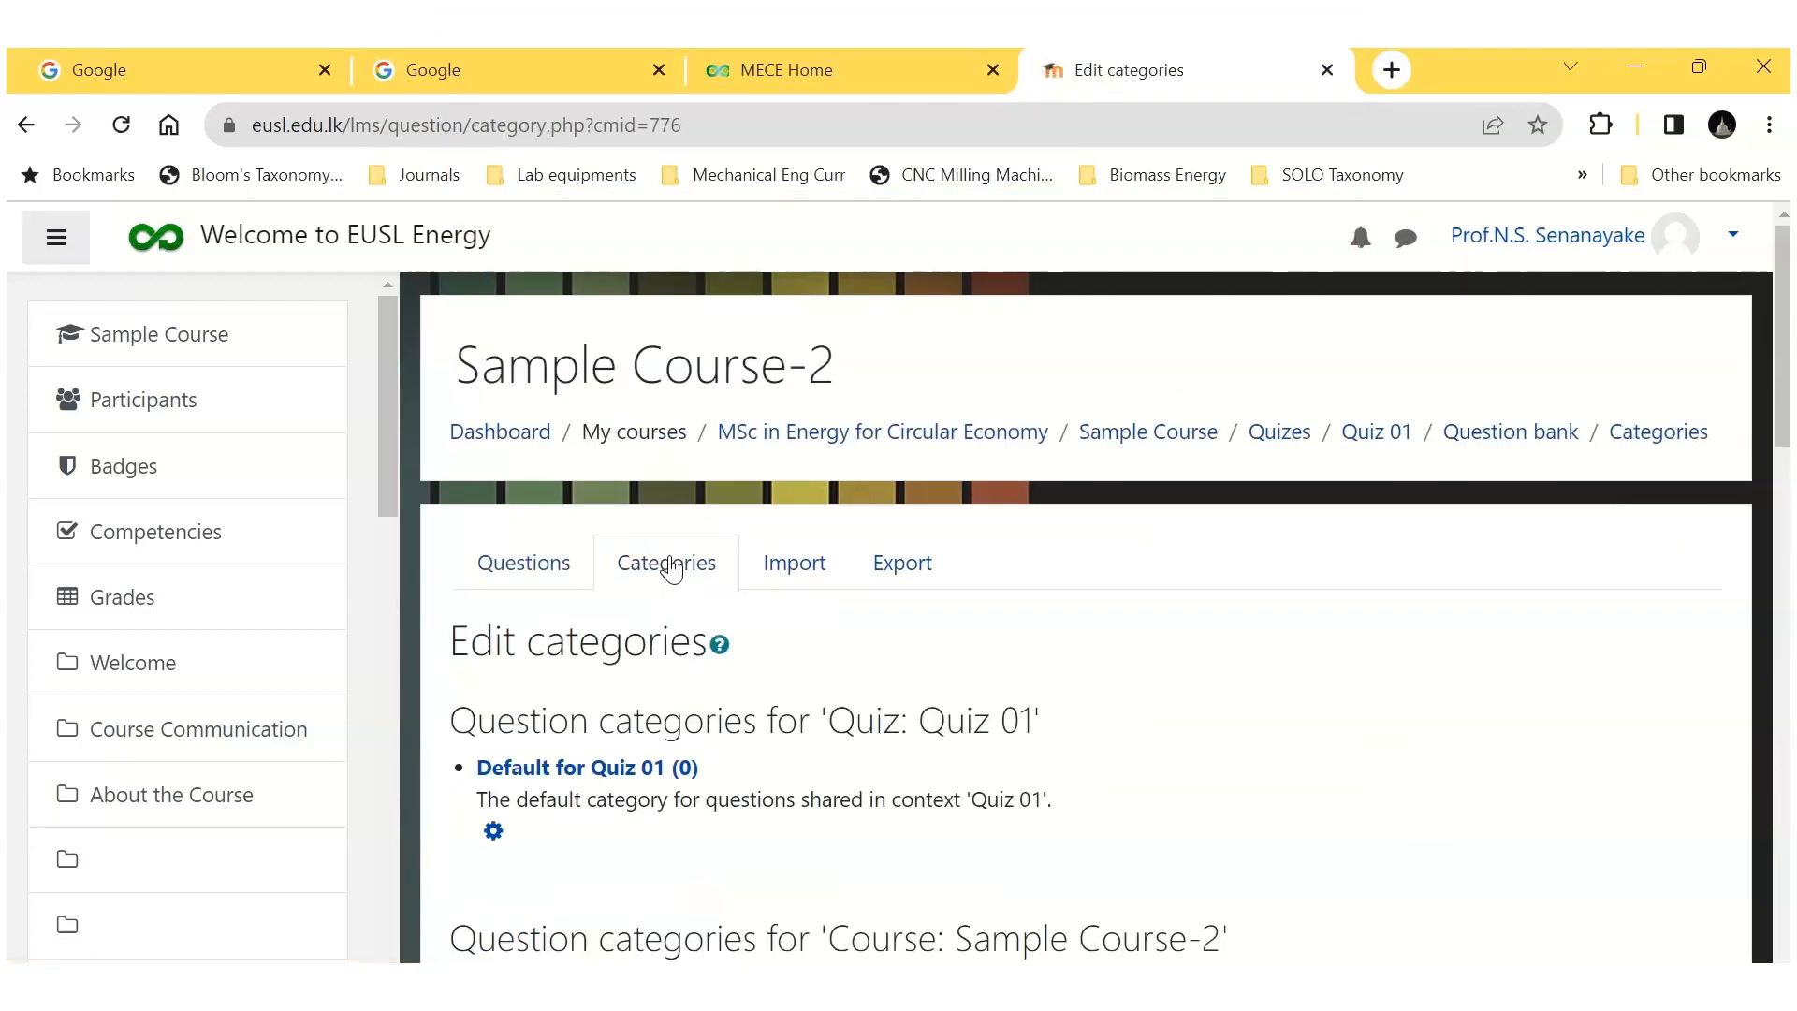
# Step: Rename the default question category of the quiz to "Quiz 01" and save it with the category info cleared
pyautogui.scroll(-3, 735, 607)
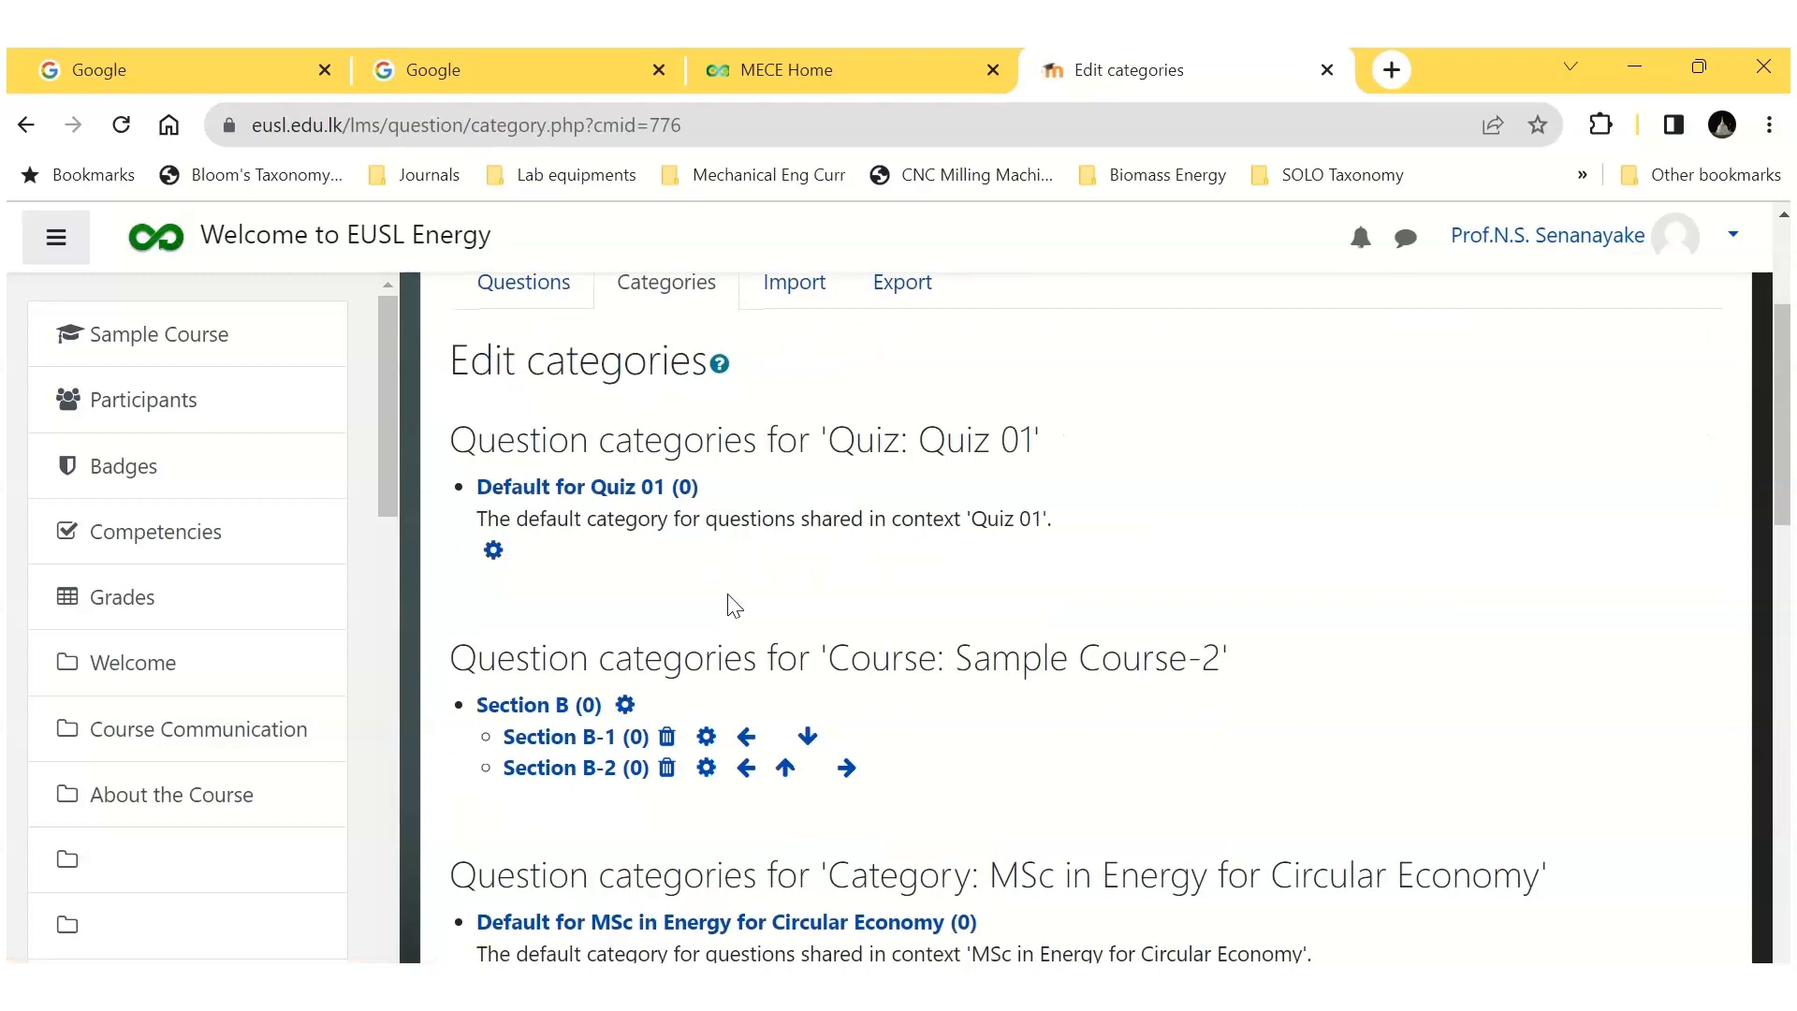
pyautogui.click(493, 550)
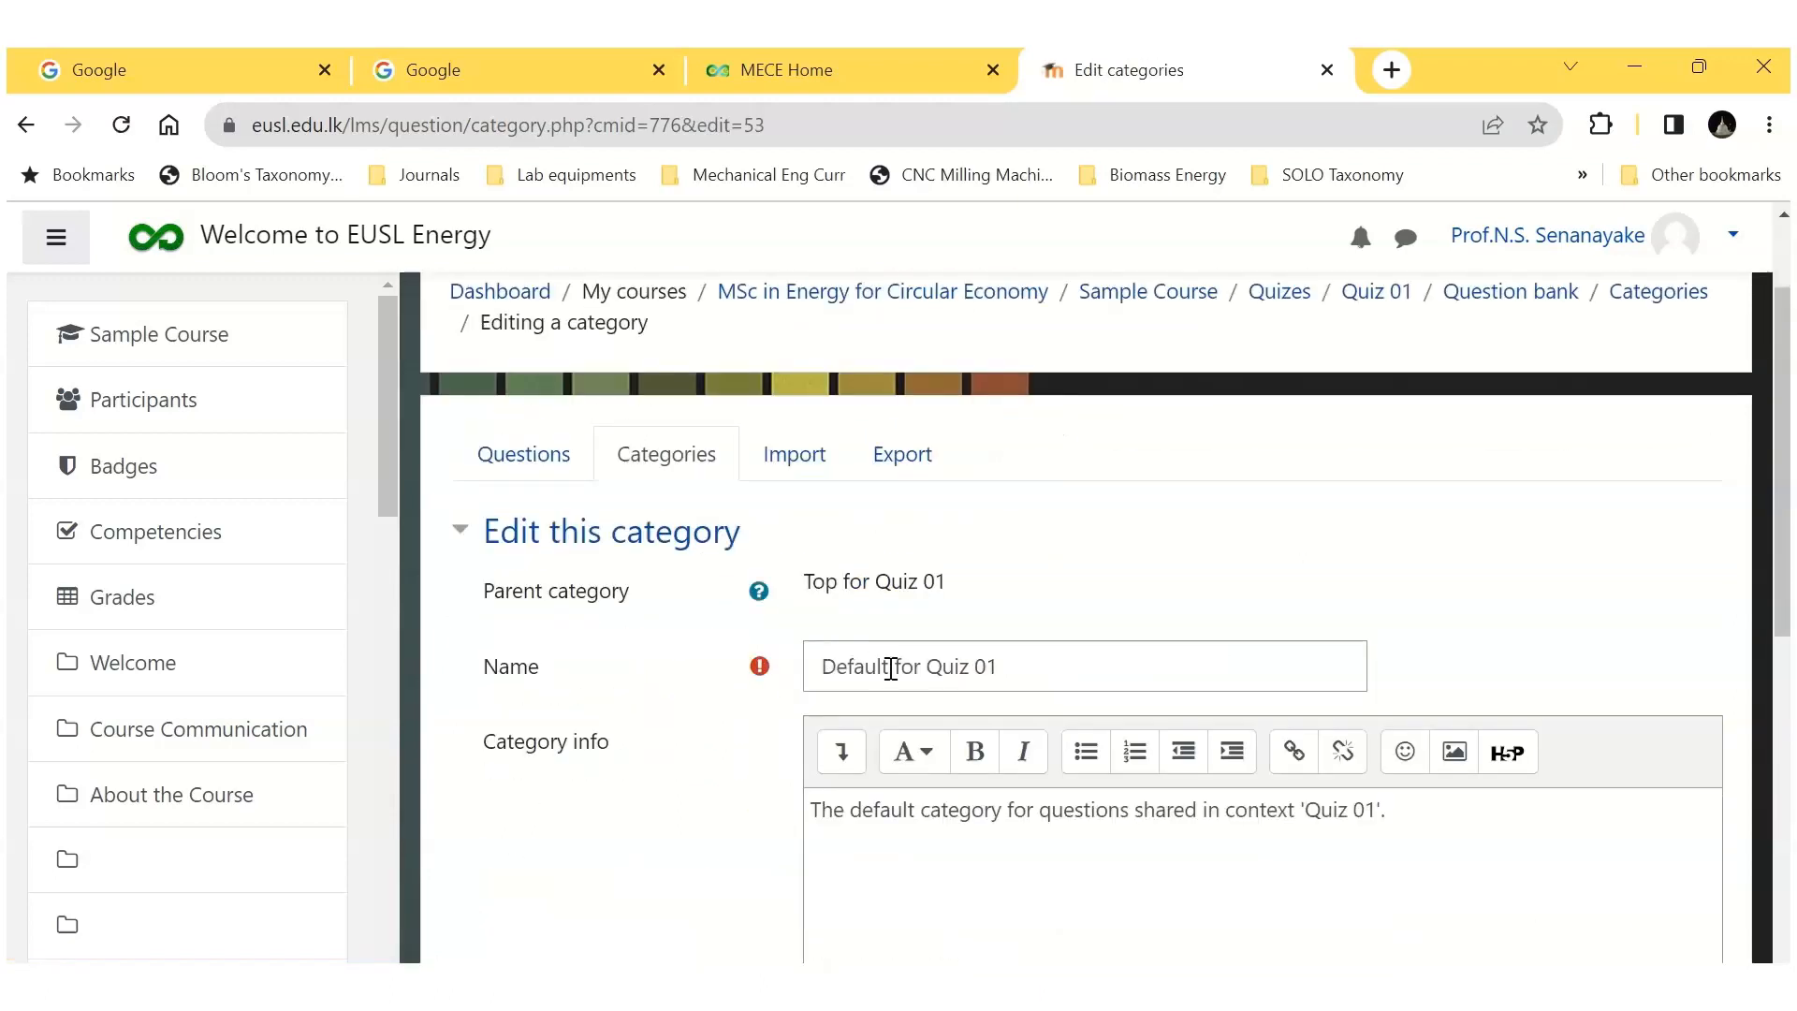
pyautogui.click(927, 668)
pyautogui.press('BackSpace')
pyautogui.press('BackSpace')
pyautogui.press('BackSpace')
pyautogui.press('BackSpace')
pyautogui.press('BackSpace')
pyautogui.press('BackSpace')
pyautogui.press('BackSpace')
pyautogui.press('BackSpace')
pyautogui.press('BackSpace')
pyautogui.press('BackSpace')
pyautogui.press('BackSpace')
pyautogui.press('BackSpace')
pyautogui.scroll(-2, 1311, 670)
pyautogui.moveTo(1390, 670); pyautogui.dragTo(810, 670)
pyautogui.press('BackSpace')
pyautogui.scroll(-5, 899, 705)
pyautogui.click(875, 681)
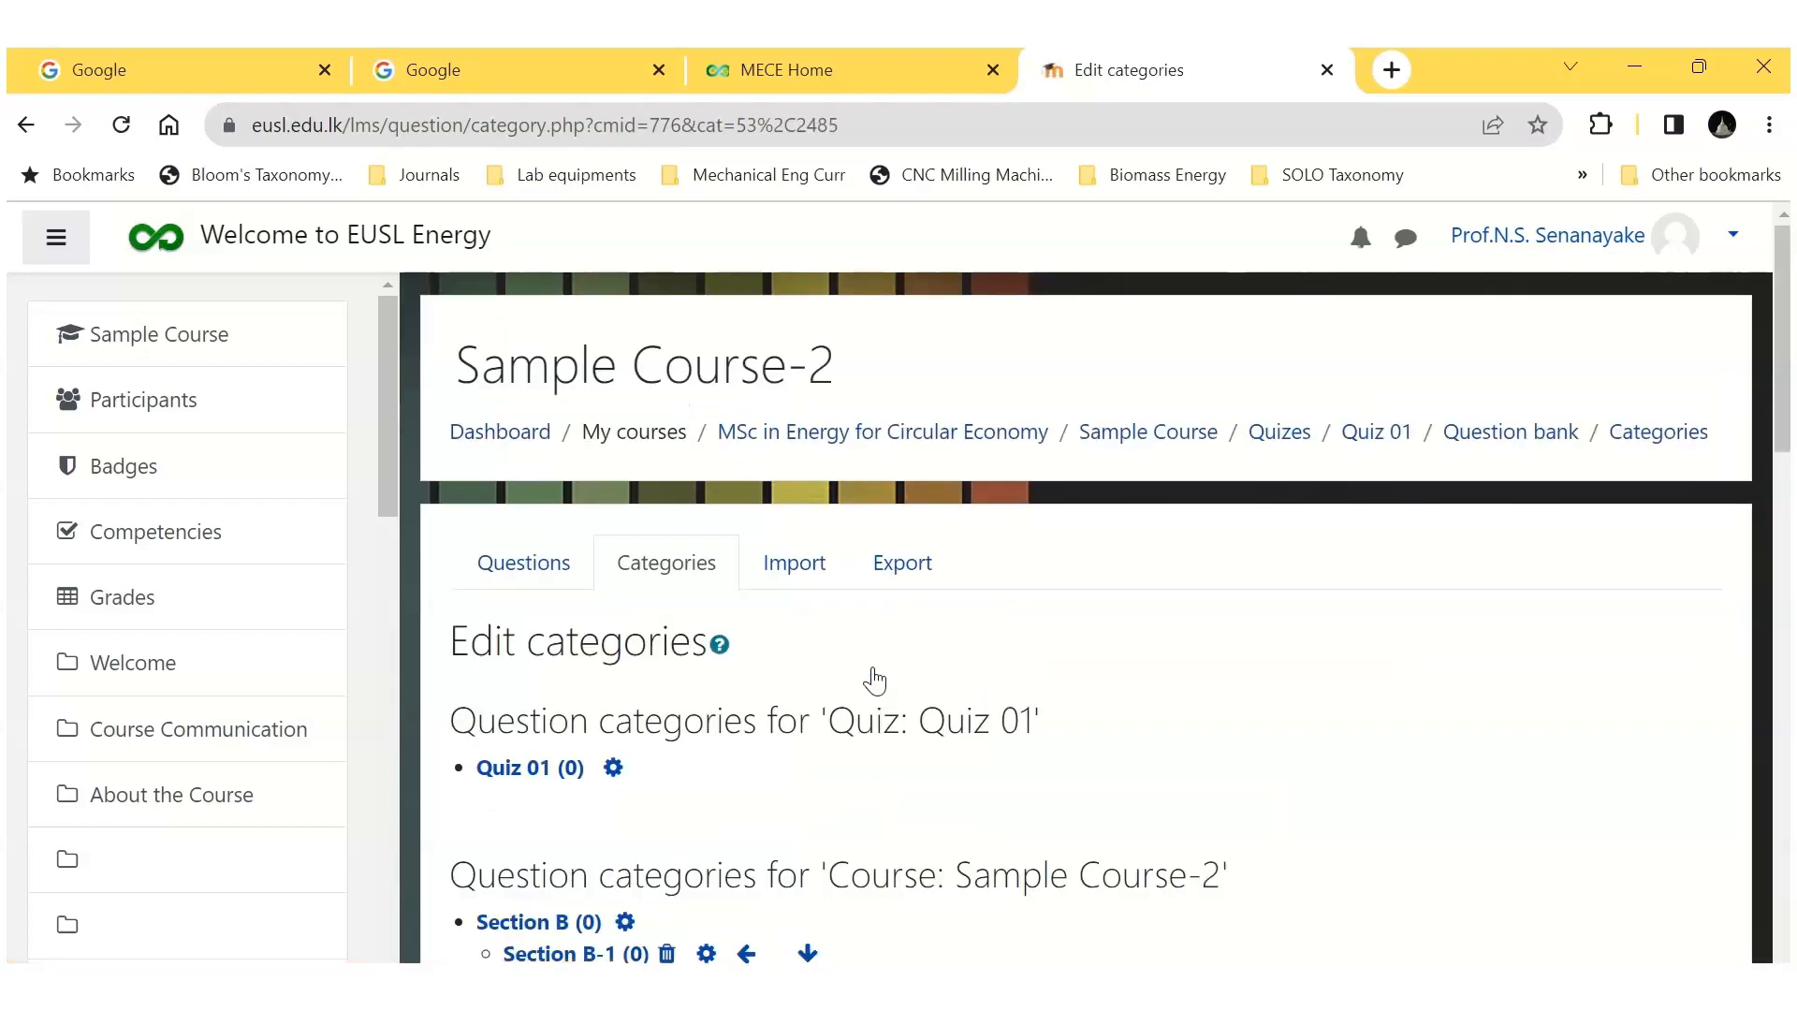
# Step: Add a question category named "Section A" under the parent category Quiz 01
pyautogui.scroll(-10, 875, 681)
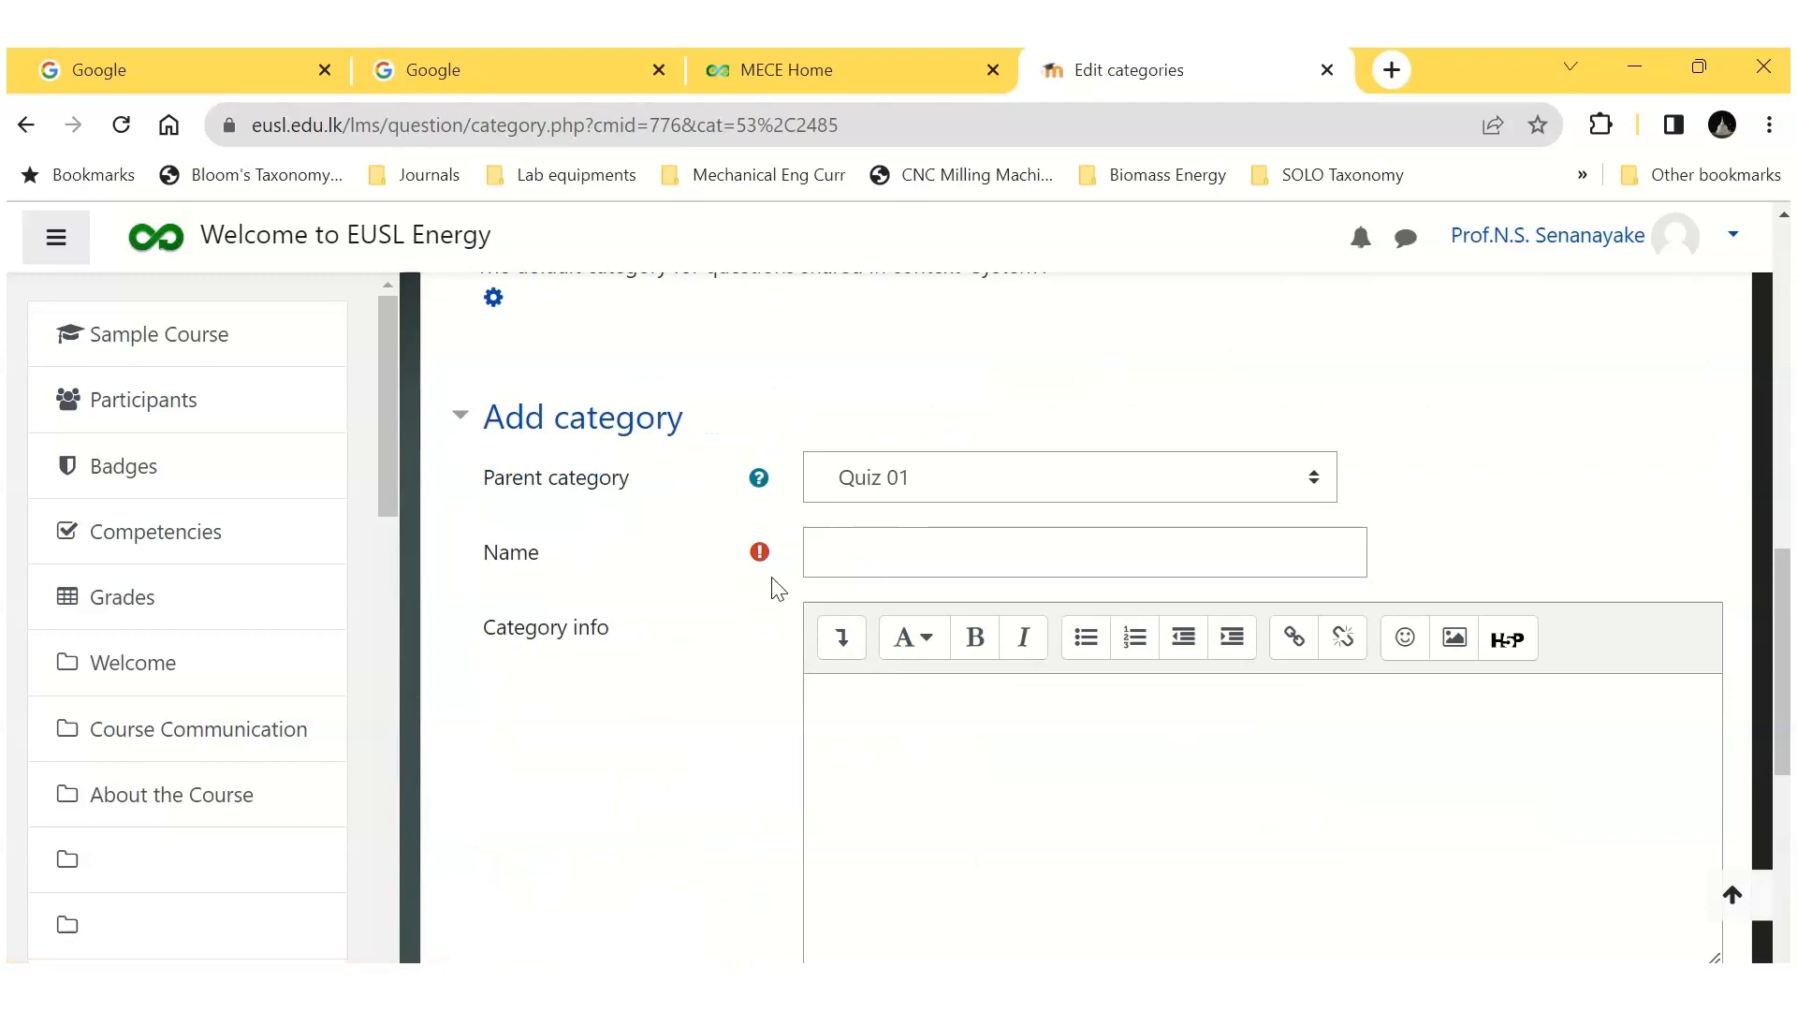
pyautogui.click(879, 563)
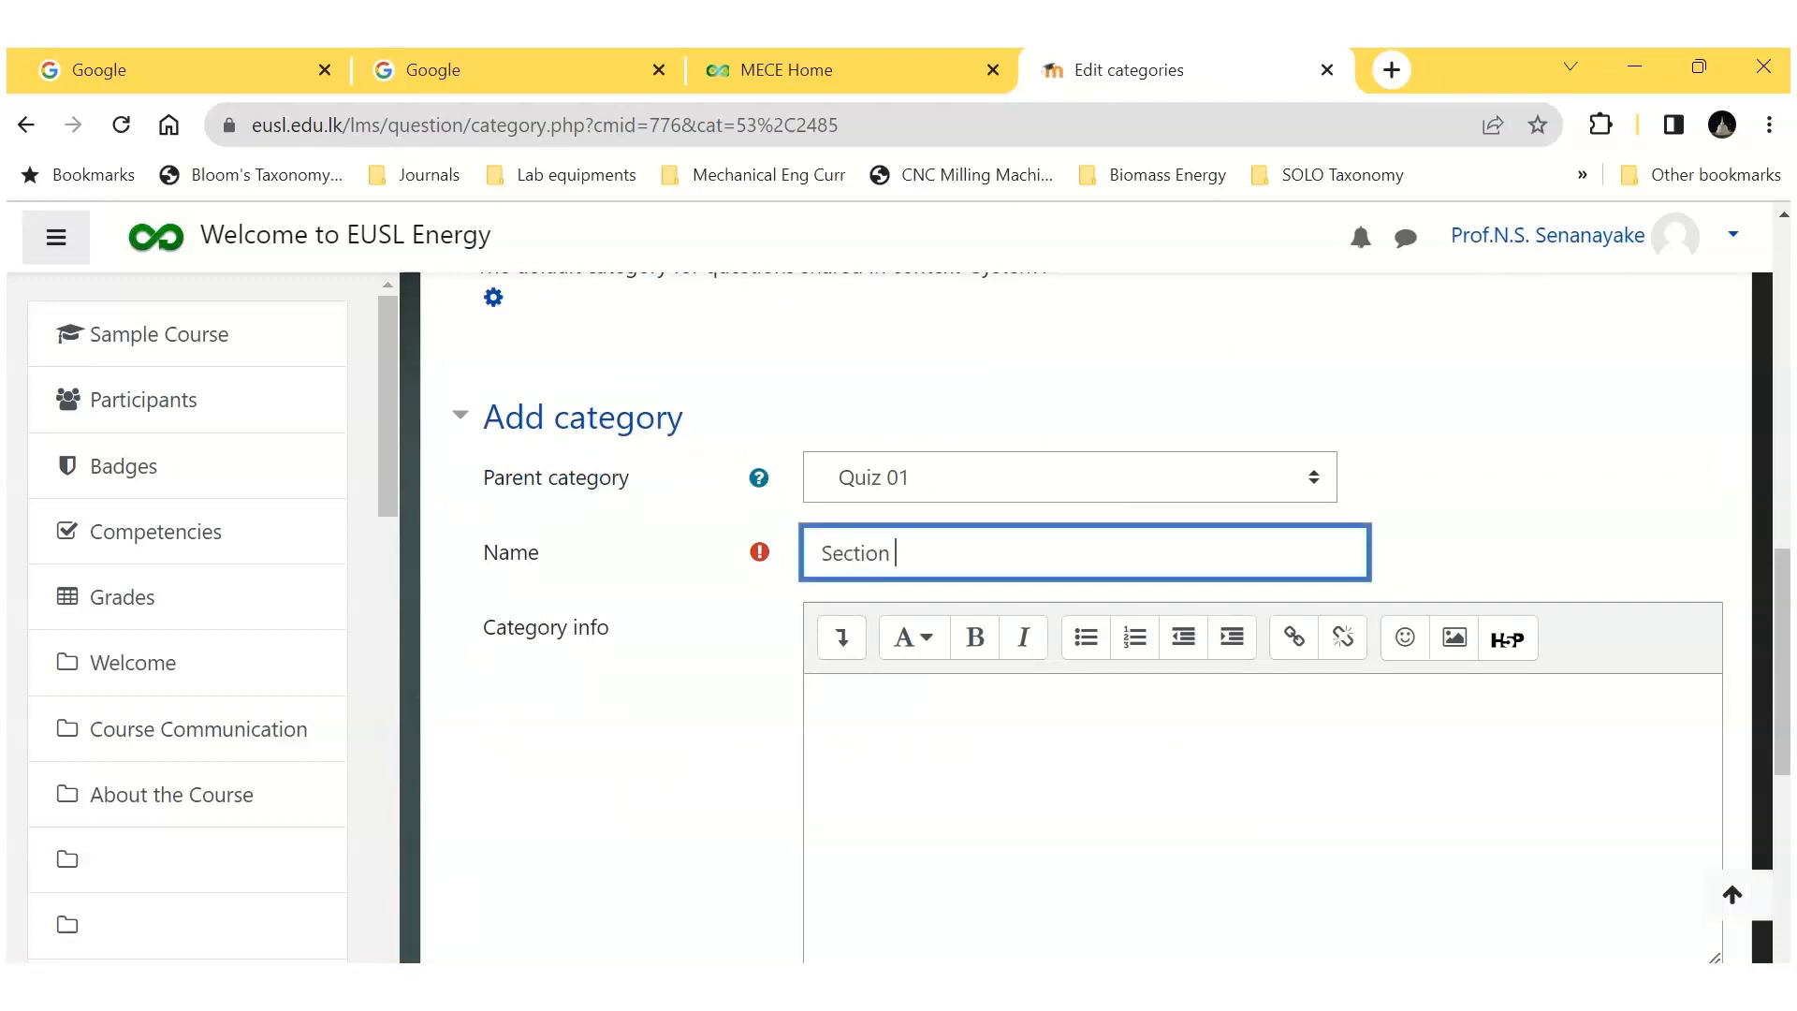
pyautogui.scroll(-5, 1075, 618)
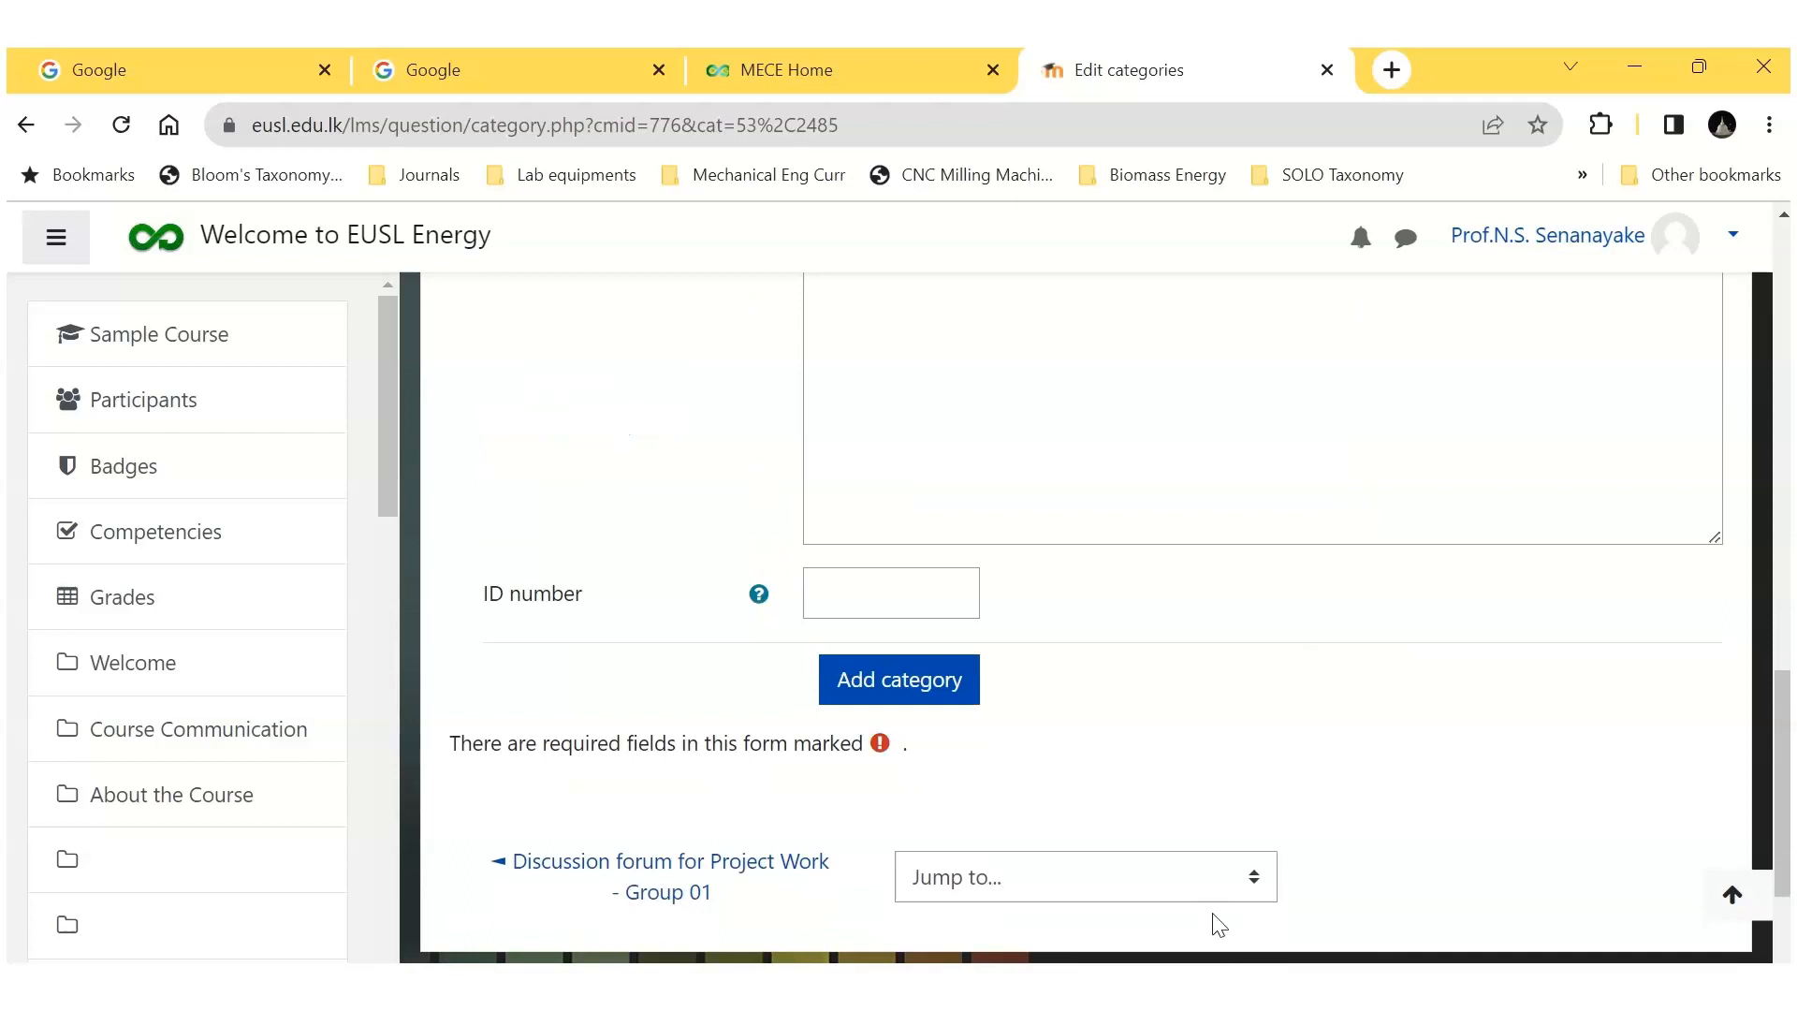
pyautogui.click(854, 700)
# Step: Add a question category named "Section B" under the parent category Quiz 01
pyautogui.scroll(-2, 900, 722)
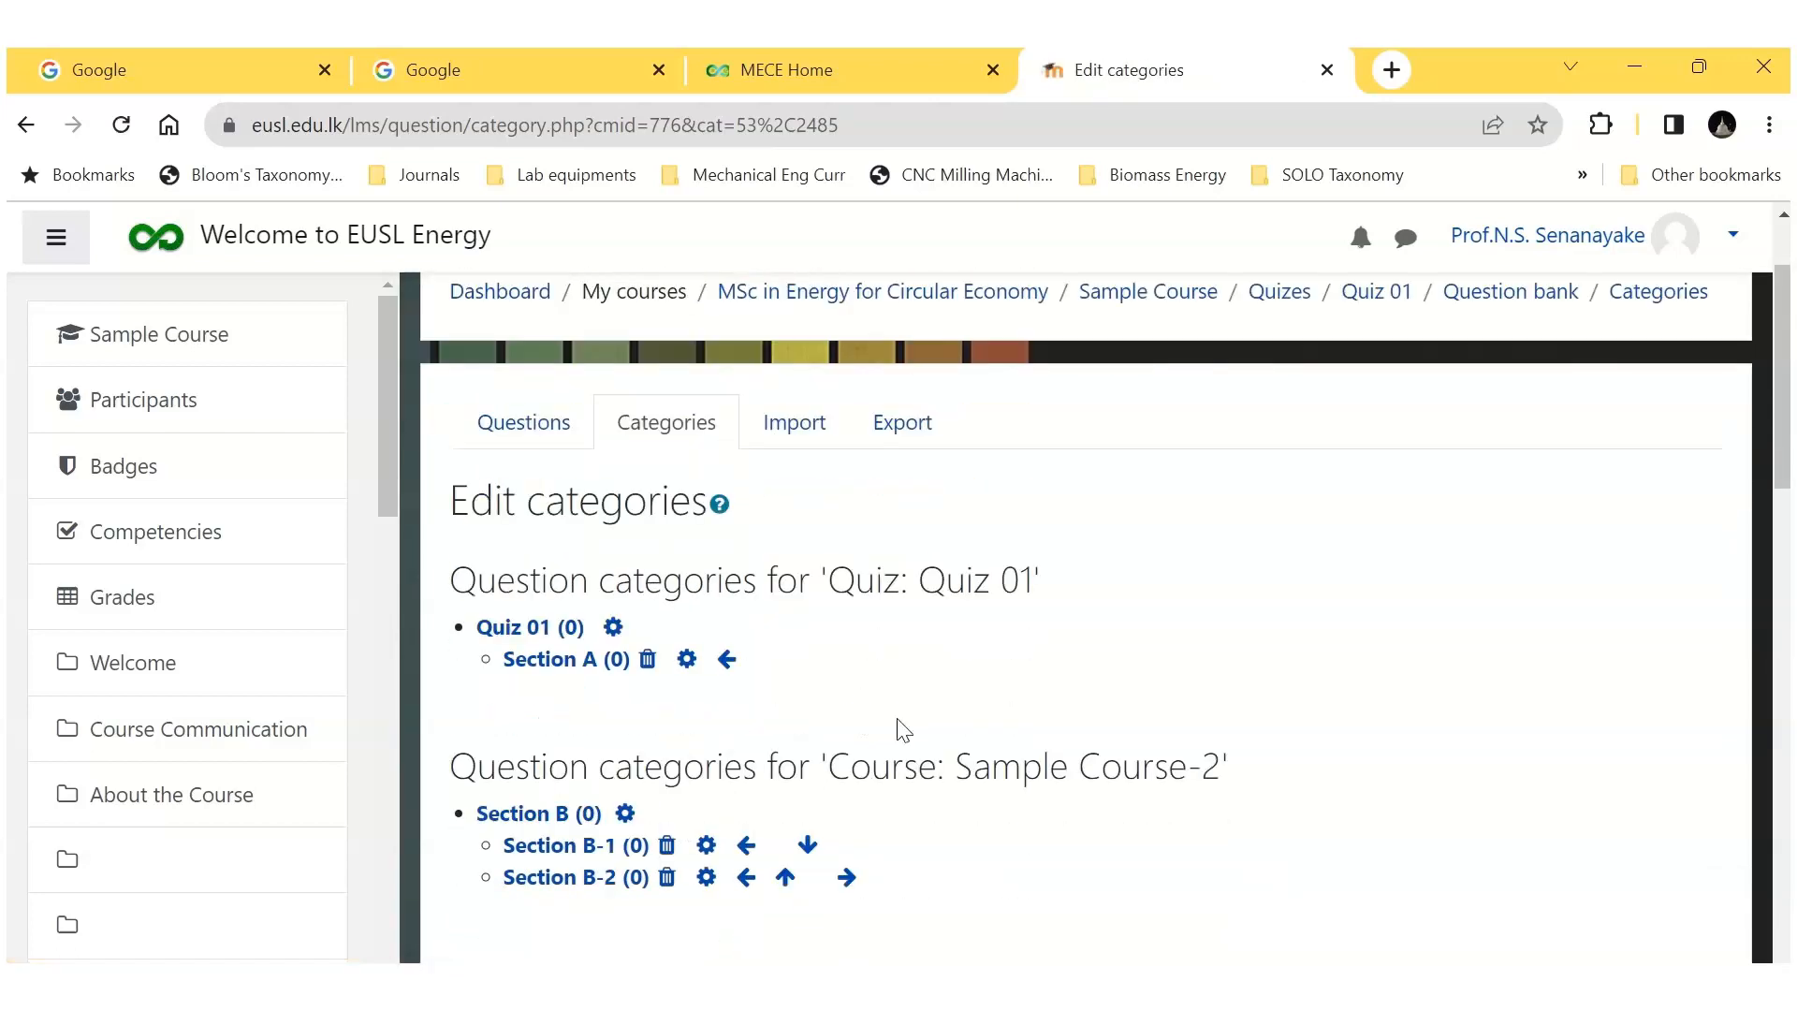
pyautogui.scroll(-8, 903, 730)
pyautogui.click(914, 716)
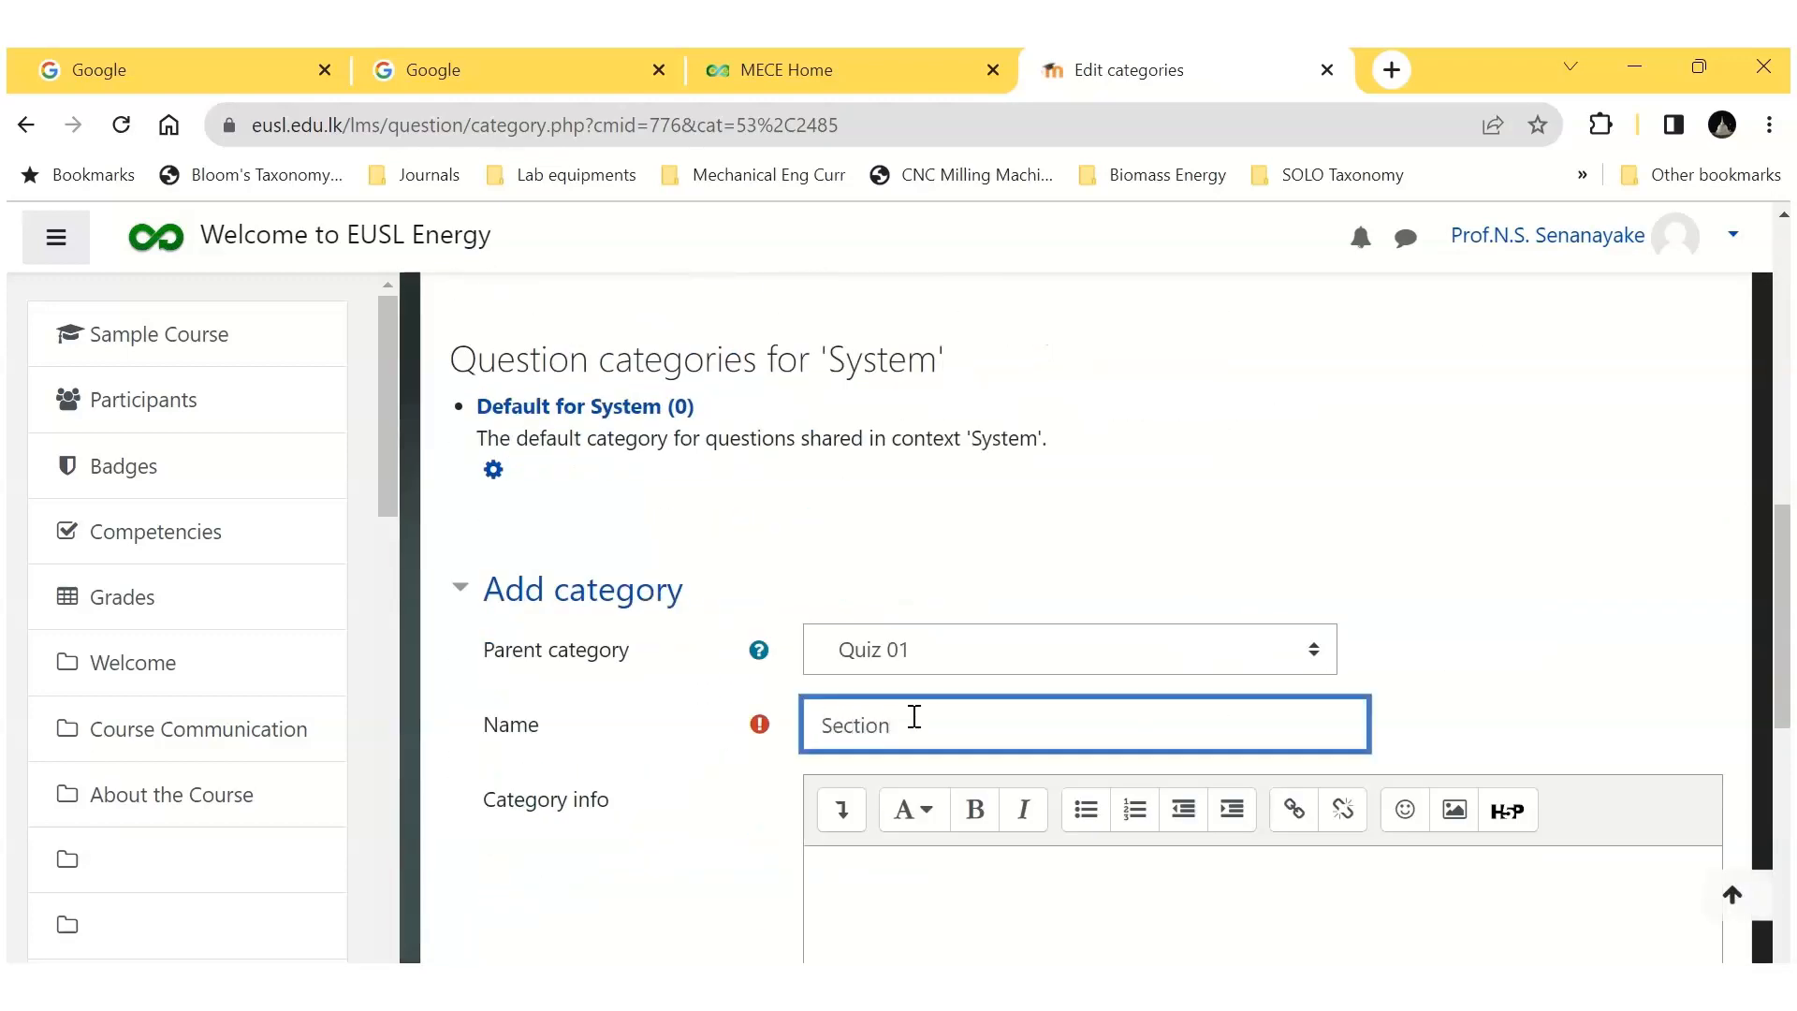
pyautogui.scroll(-5, 912, 717)
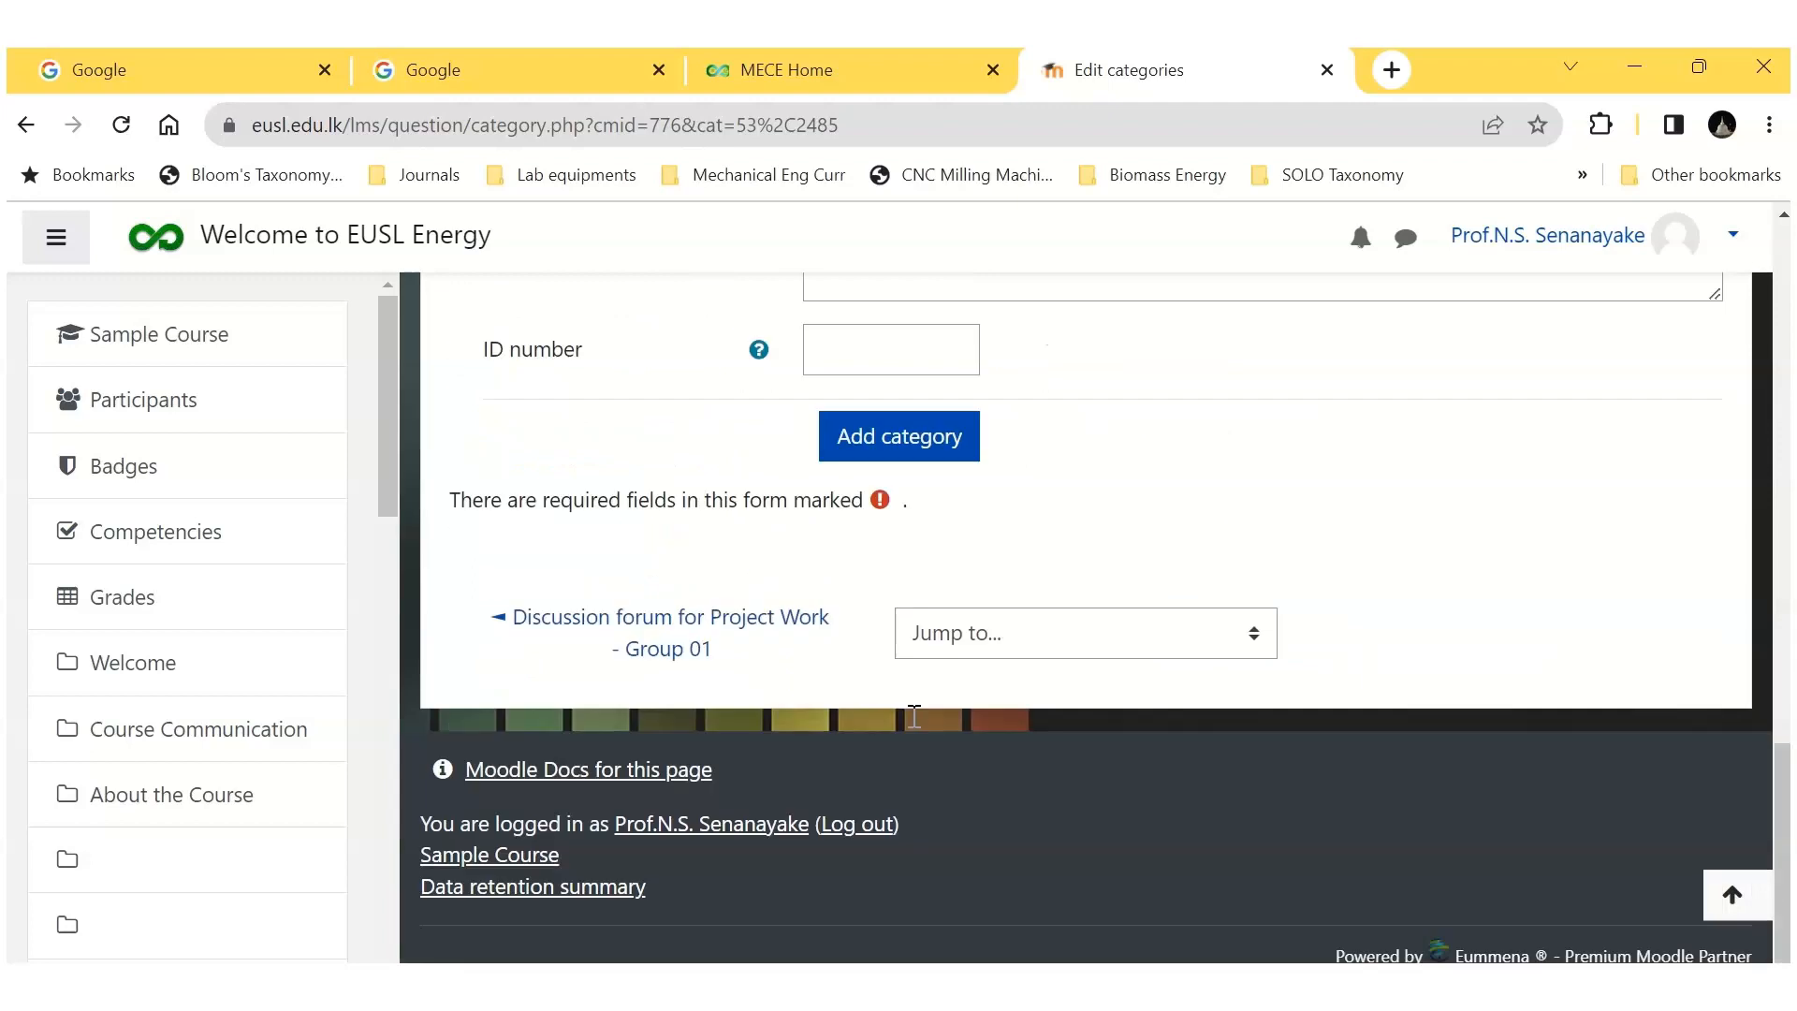
pyautogui.click(889, 432)
# Step: Add a question category named "Section C" under the parent category Quiz 01
pyautogui.scroll(-3, 914, 553)
pyautogui.scroll(-9, 914, 554)
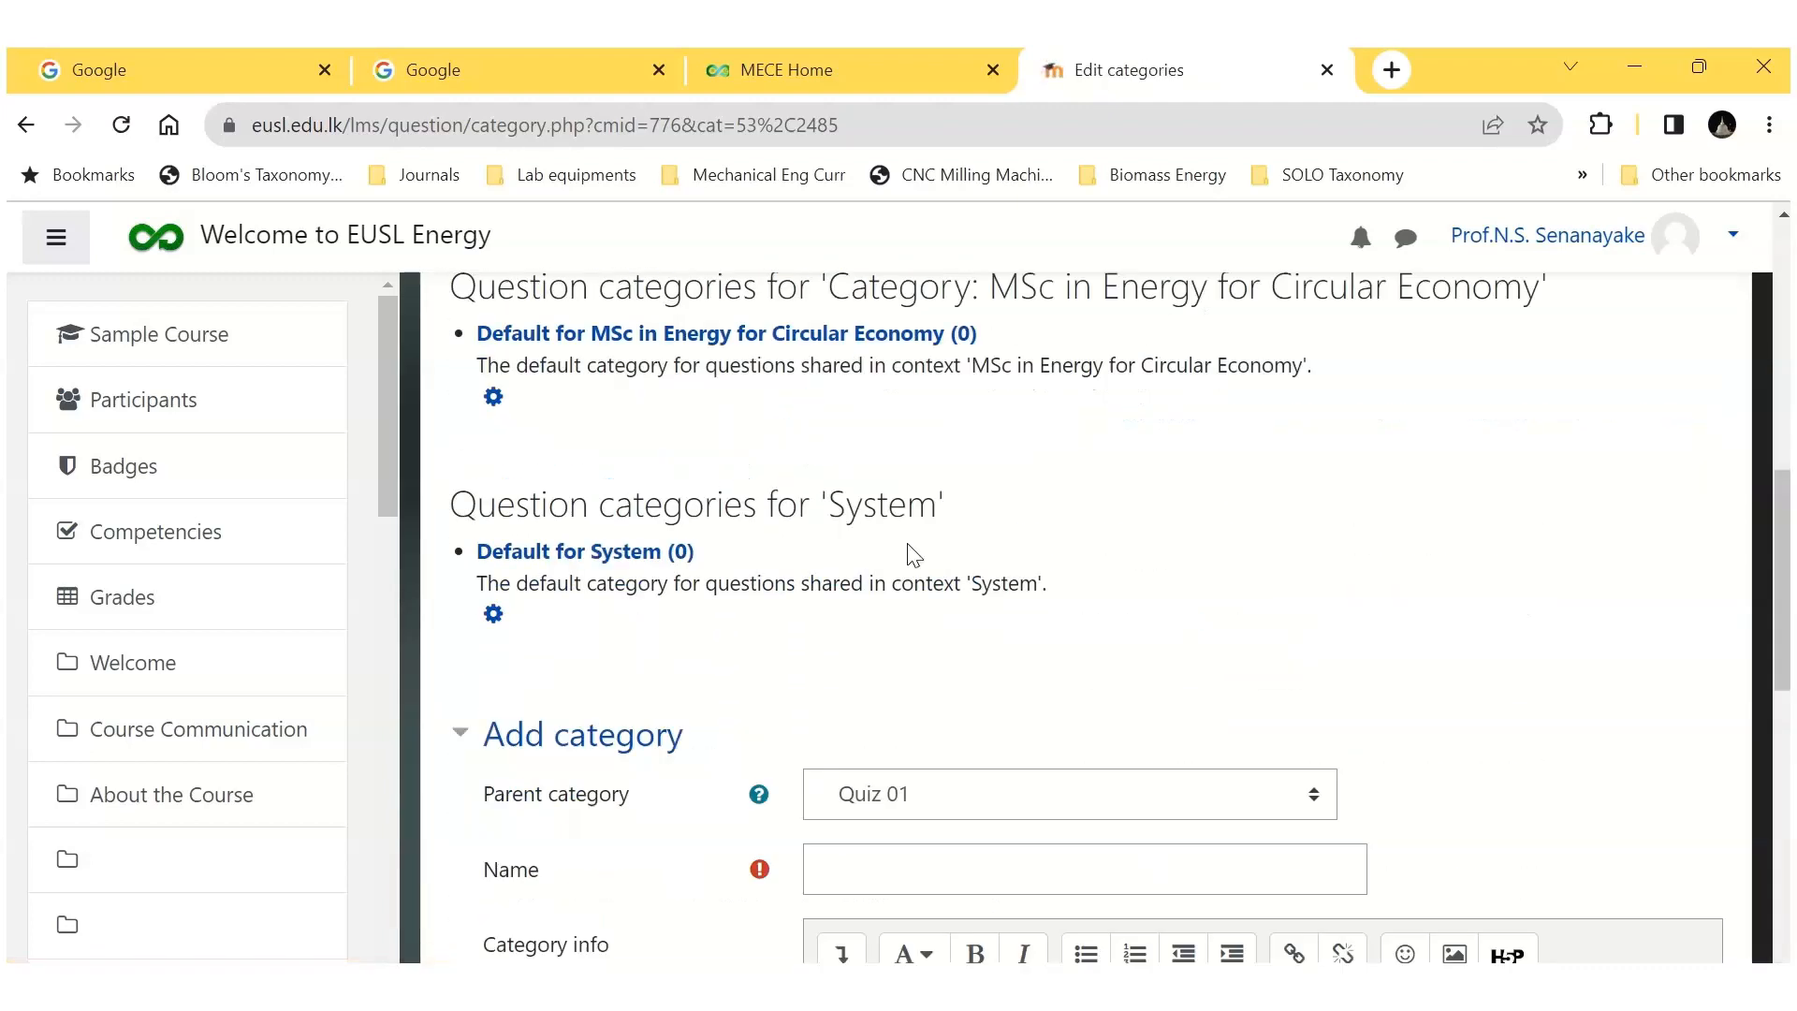
pyautogui.click(893, 622)
pyautogui.write('Section')
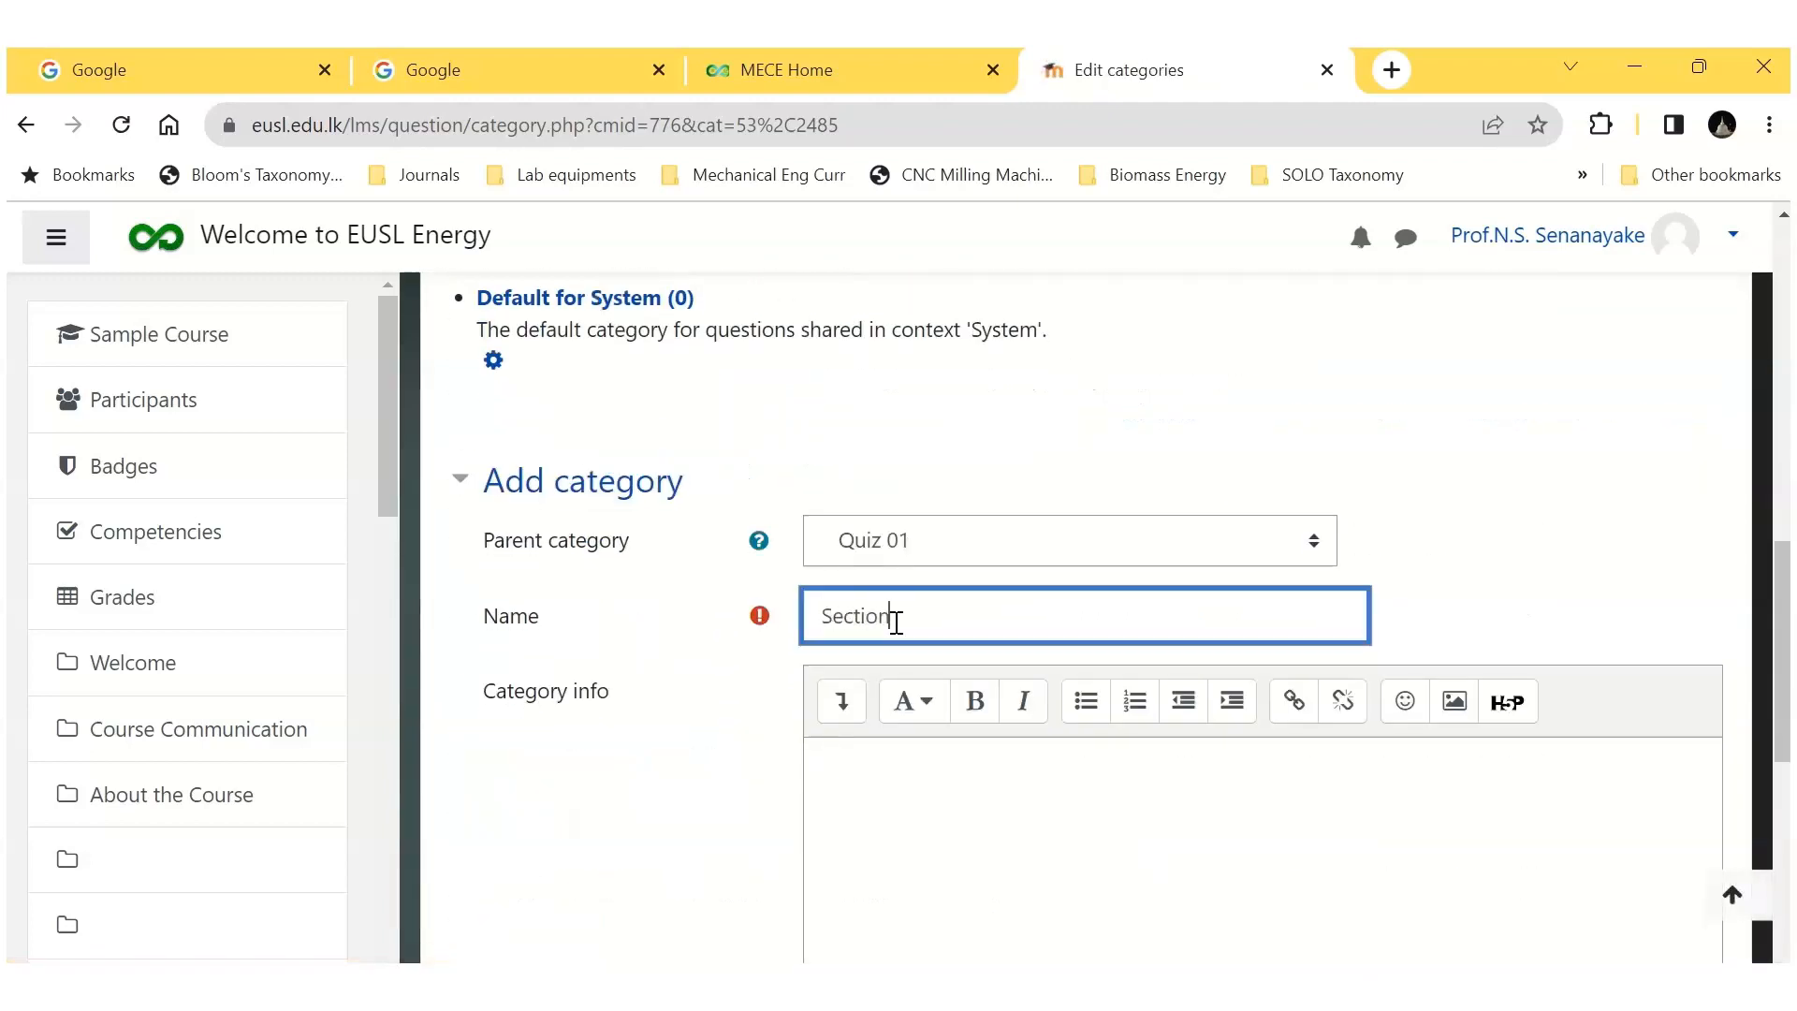
pyautogui.write(' C')
pyautogui.scroll(-6, 897, 622)
pyautogui.click(890, 609)
# Step: Show the question bank's questions for the Section A category of Quiz 01
pyautogui.scroll(-1, 1135, 773)
pyautogui.scroll(-3, 1042, 734)
pyautogui.scroll(5, 1035, 702)
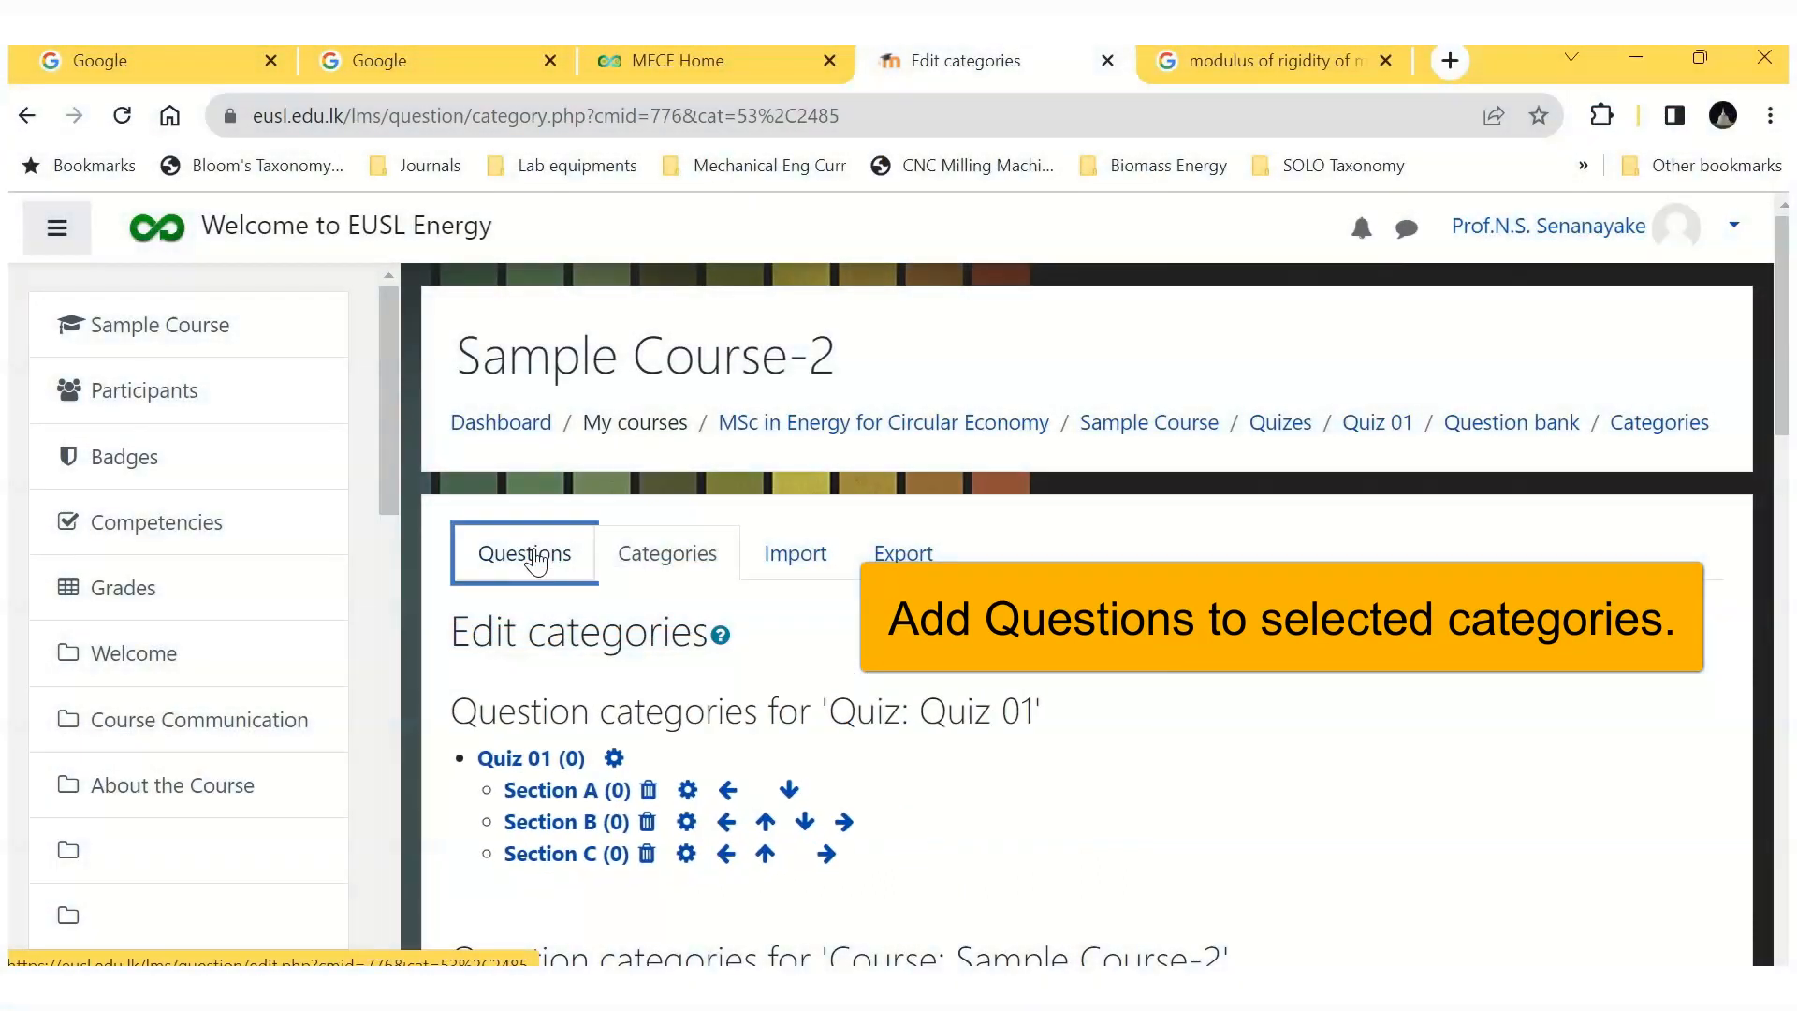
pyautogui.click(524, 556)
pyautogui.click(1132, 691)
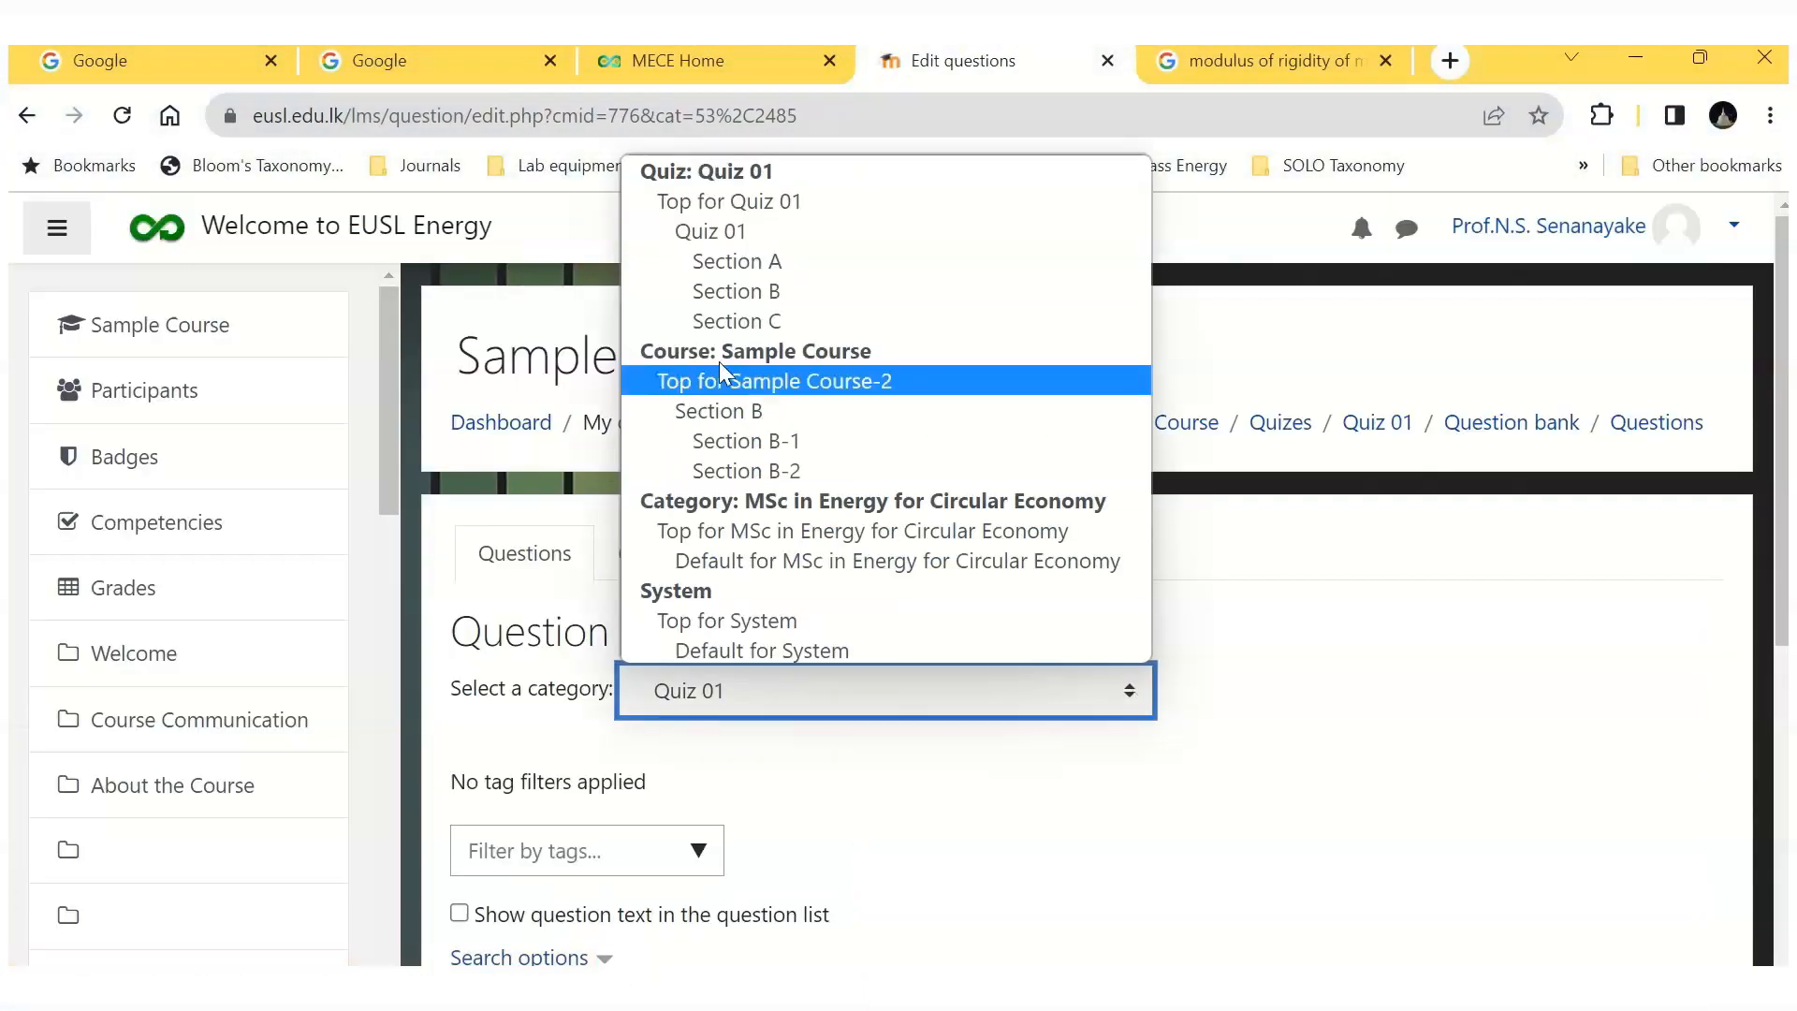
pyautogui.click(734, 261)
# Step: Start a new Multiple choice question in the Section A category
pyautogui.scroll(-5, 886, 610)
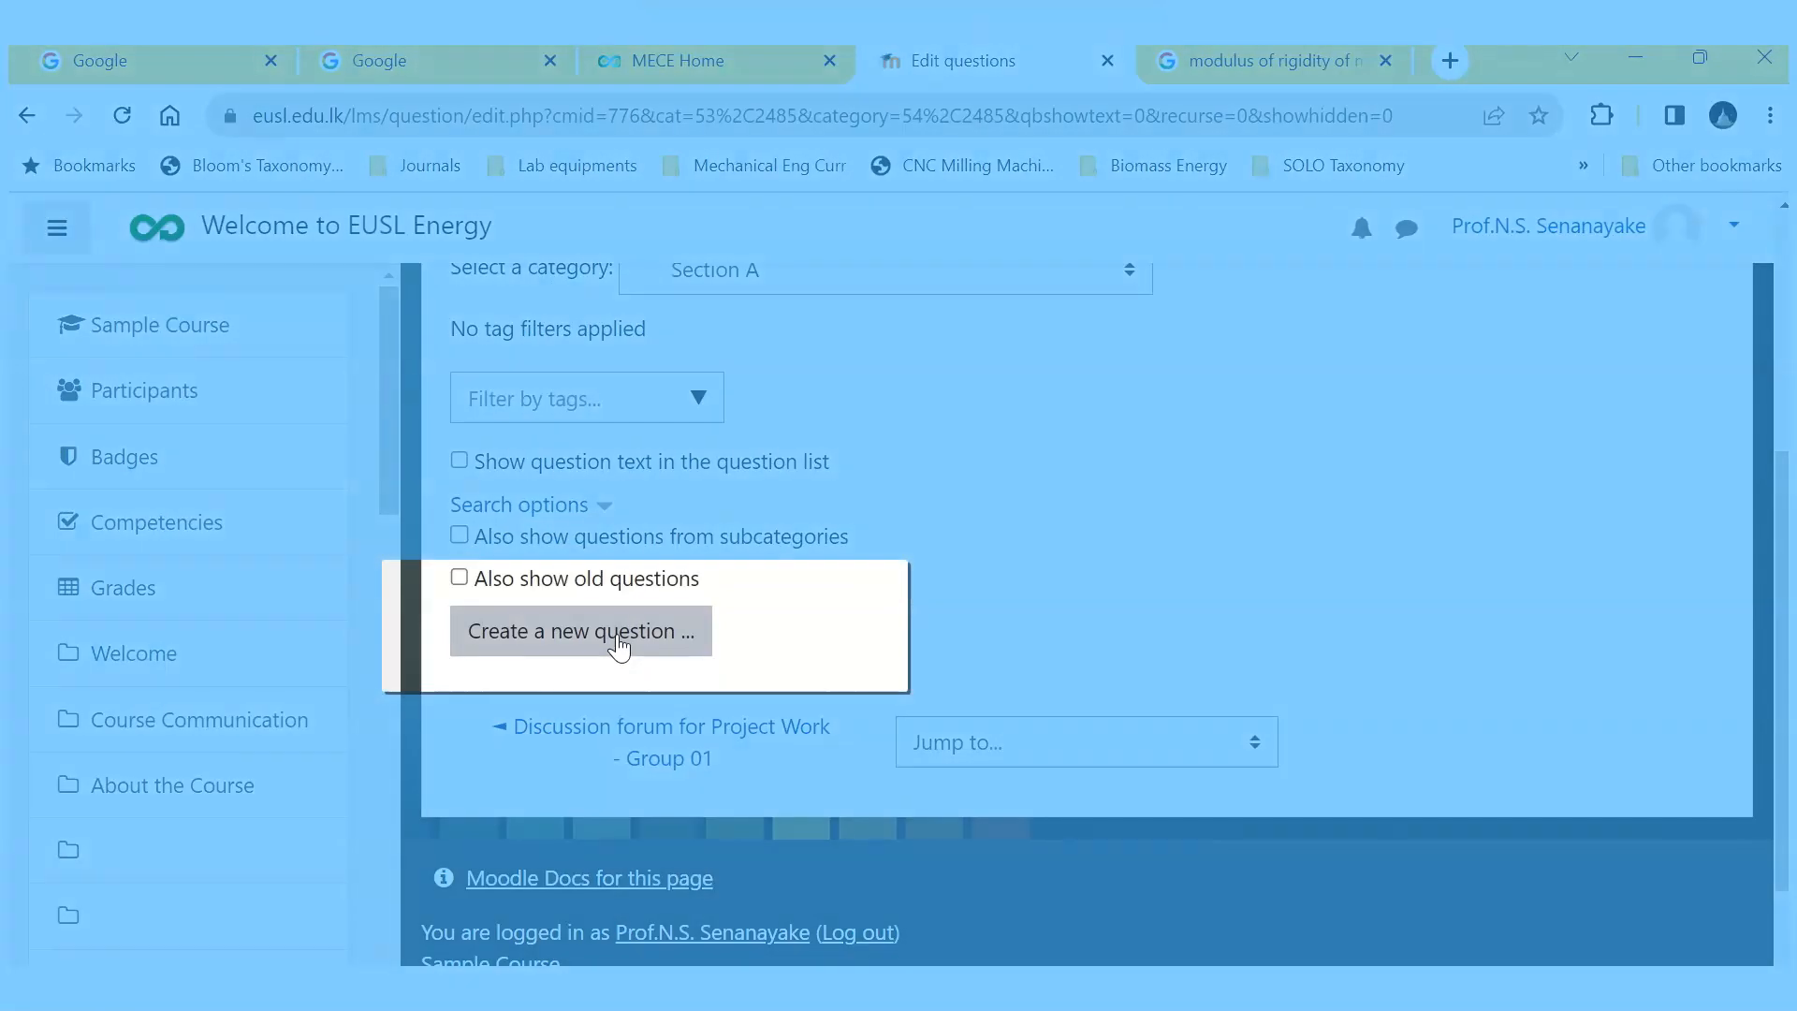
pyautogui.click(616, 632)
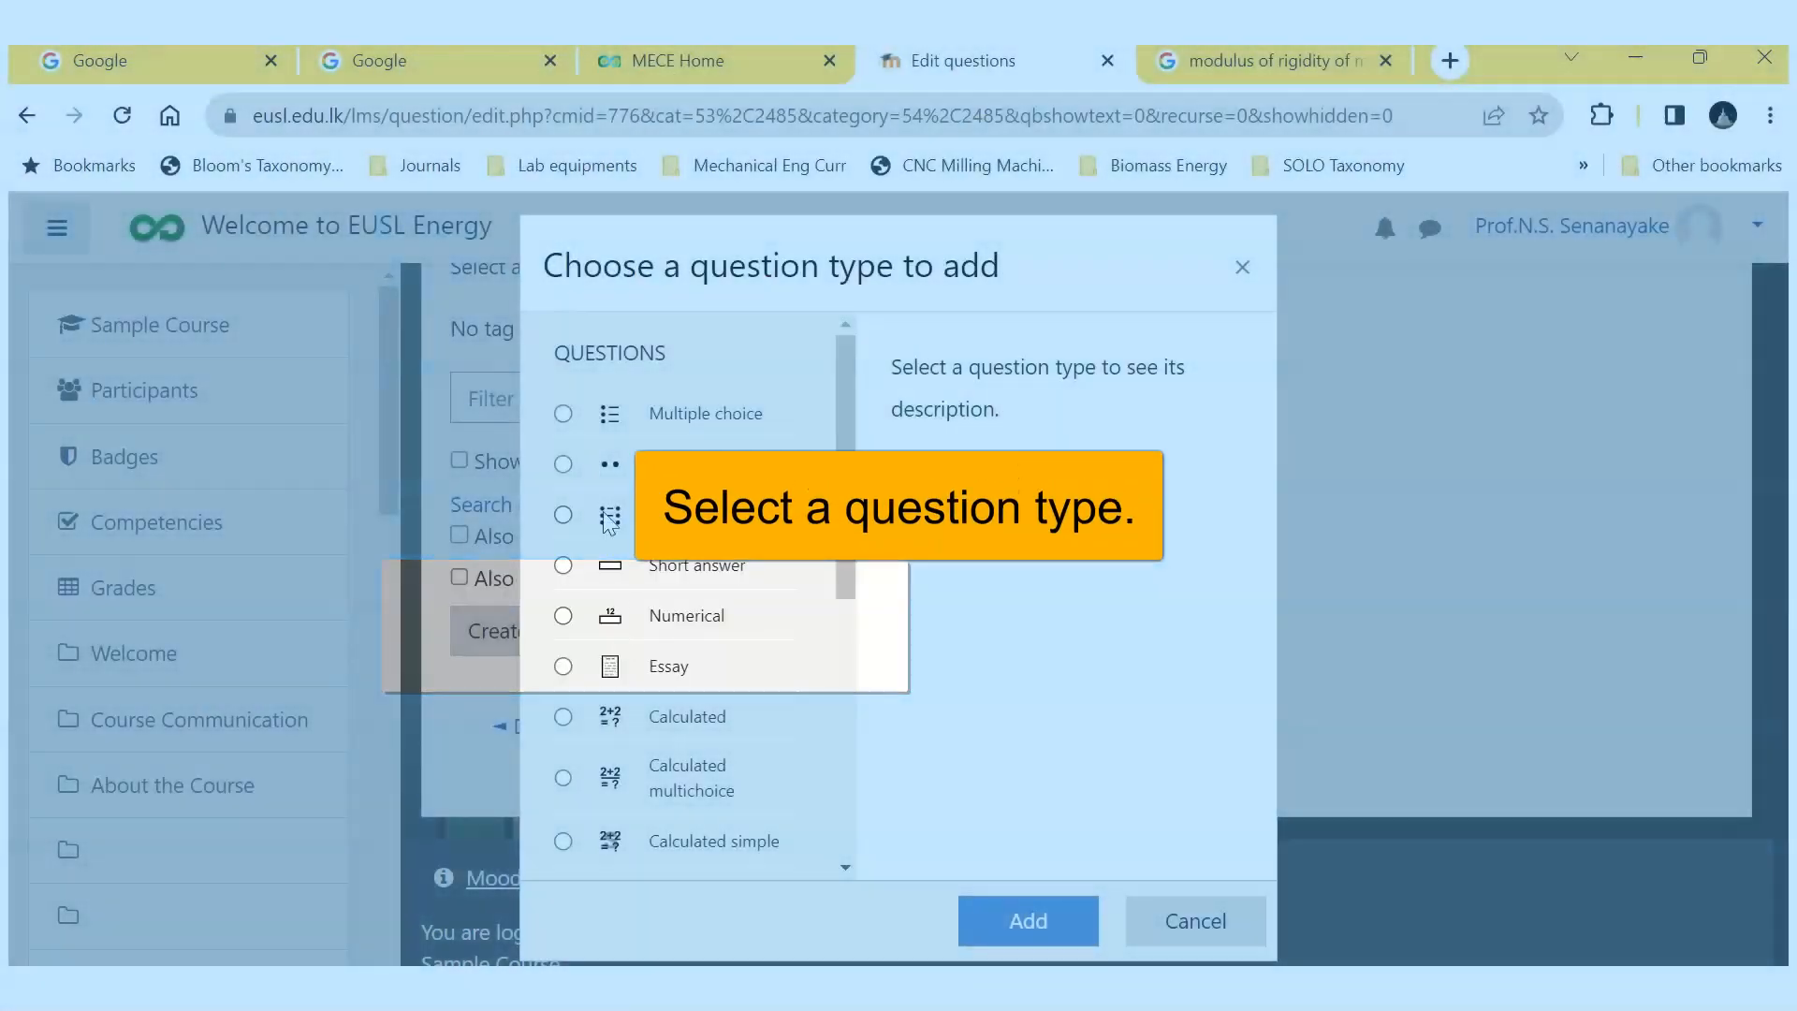
pyautogui.click(563, 413)
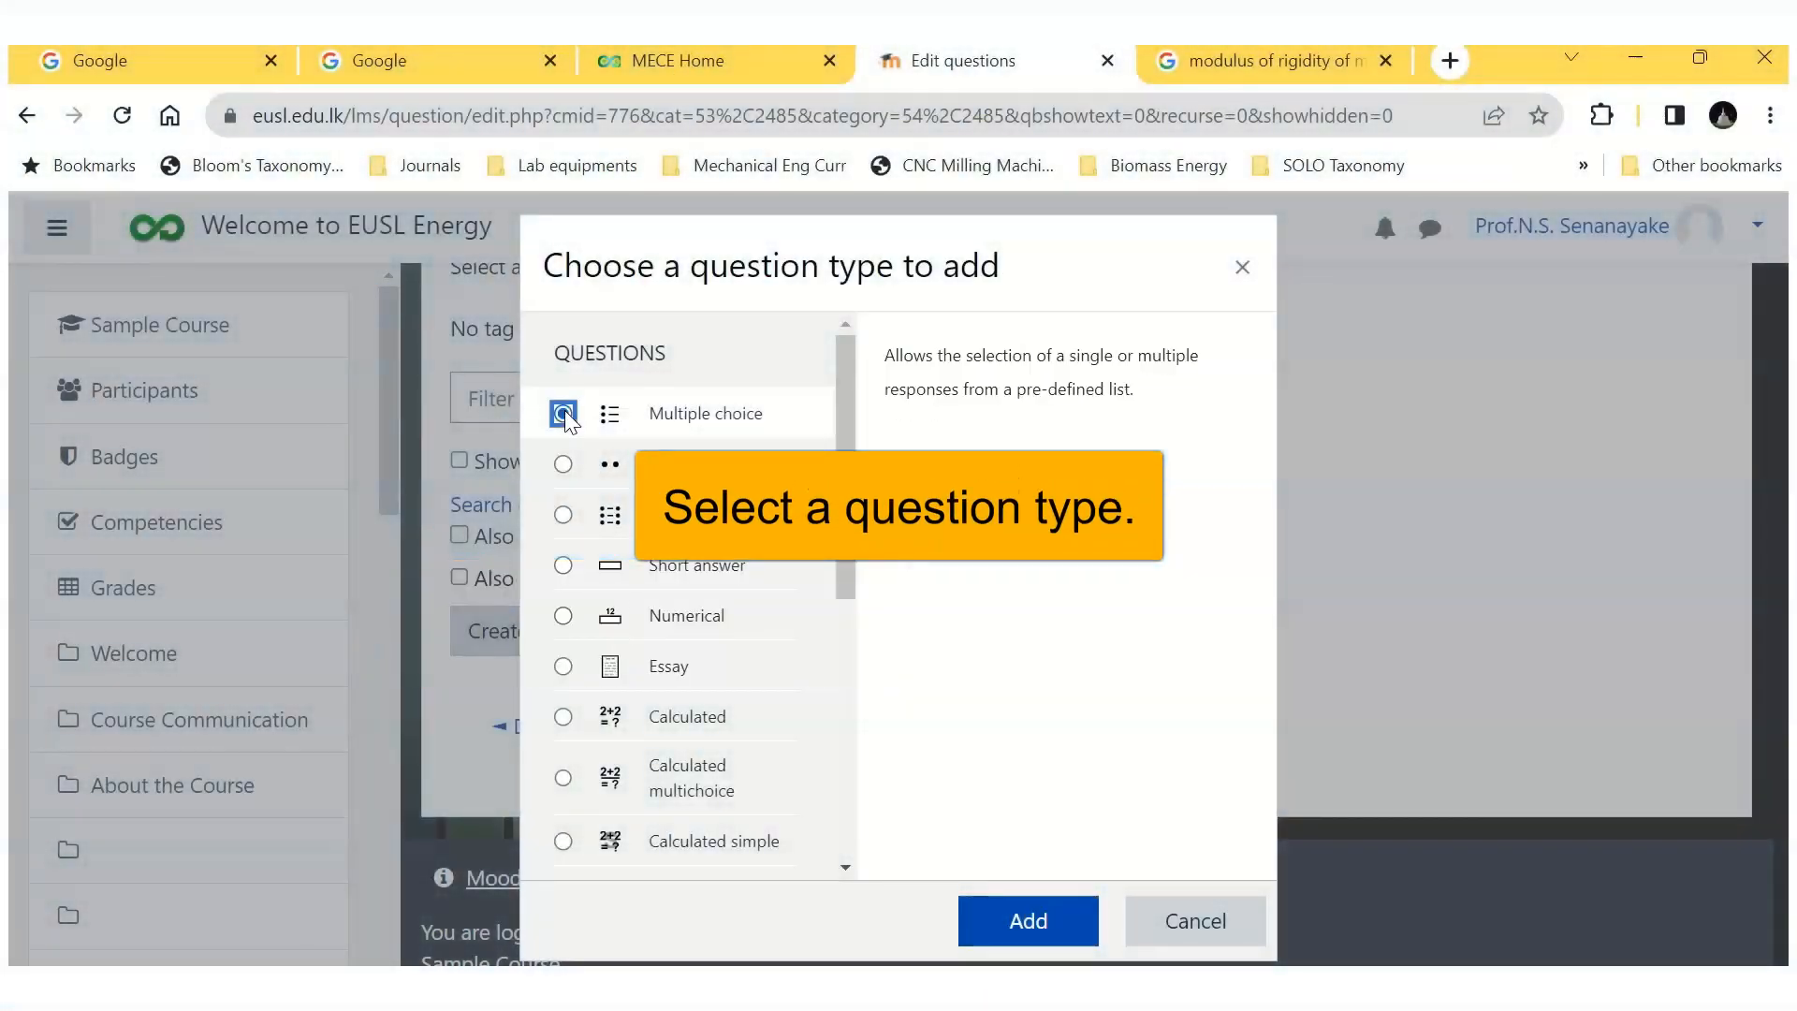
pyautogui.click(1029, 922)
# Step: Name the question "Q-A1" and enter the question text "The most likely value for the yield strength of mild steel is:"
pyautogui.click(867, 805)
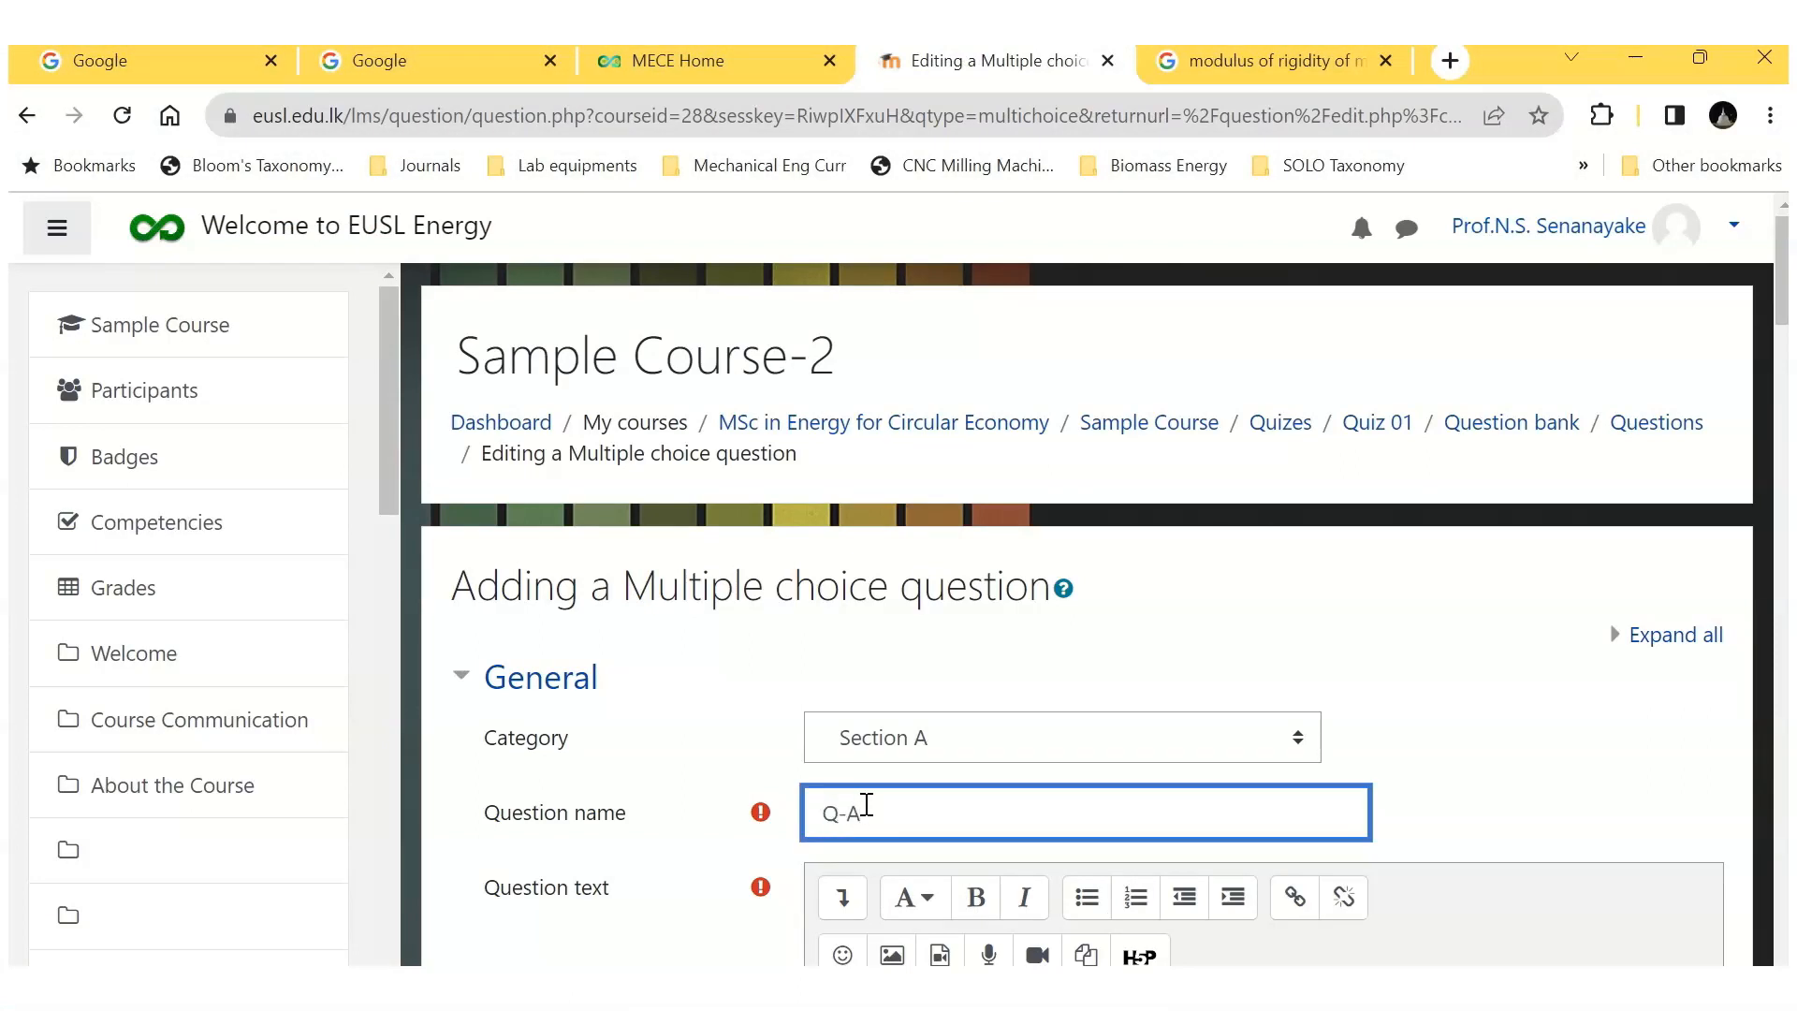
pyautogui.scroll(-3, 948, 794)
pyautogui.click(859, 741)
pyautogui.scroll(-1, 859, 741)
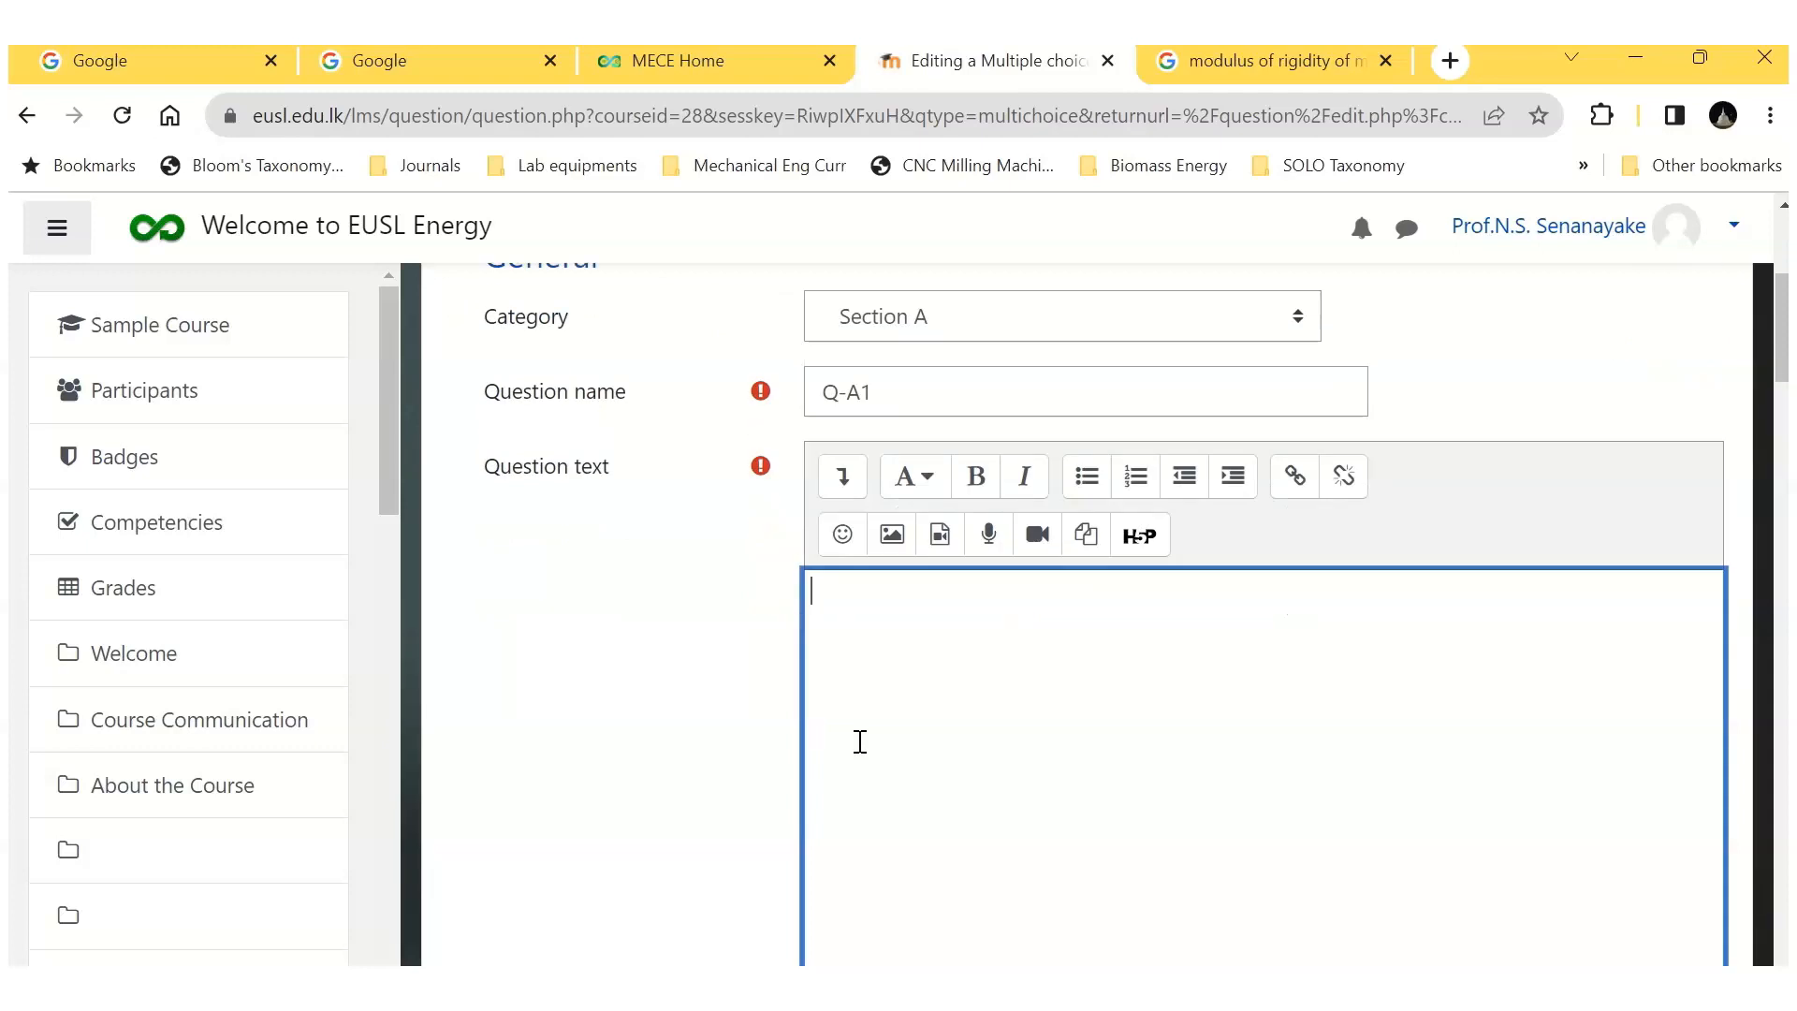
pyautogui.write('The most likely value for the yield strength of mild steel is:')
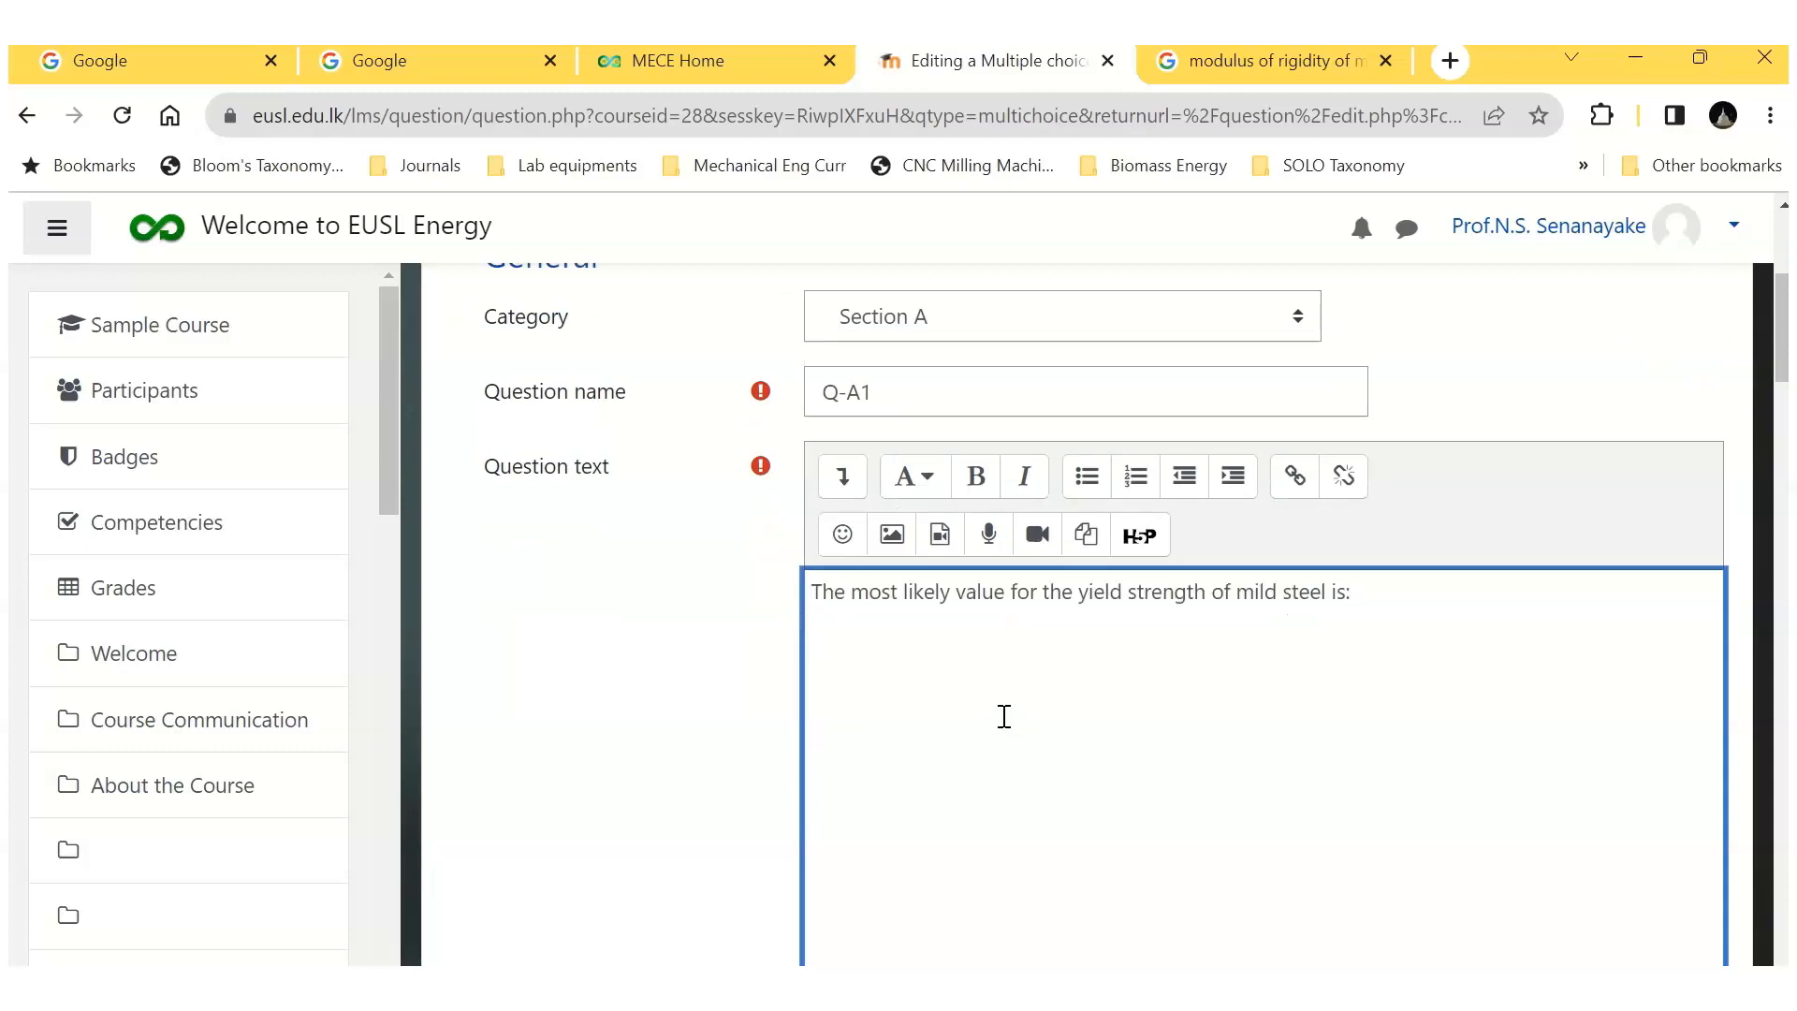
# Step: Set the numbering of the question's choices to No numbering
pyautogui.scroll(-10, 1010, 697)
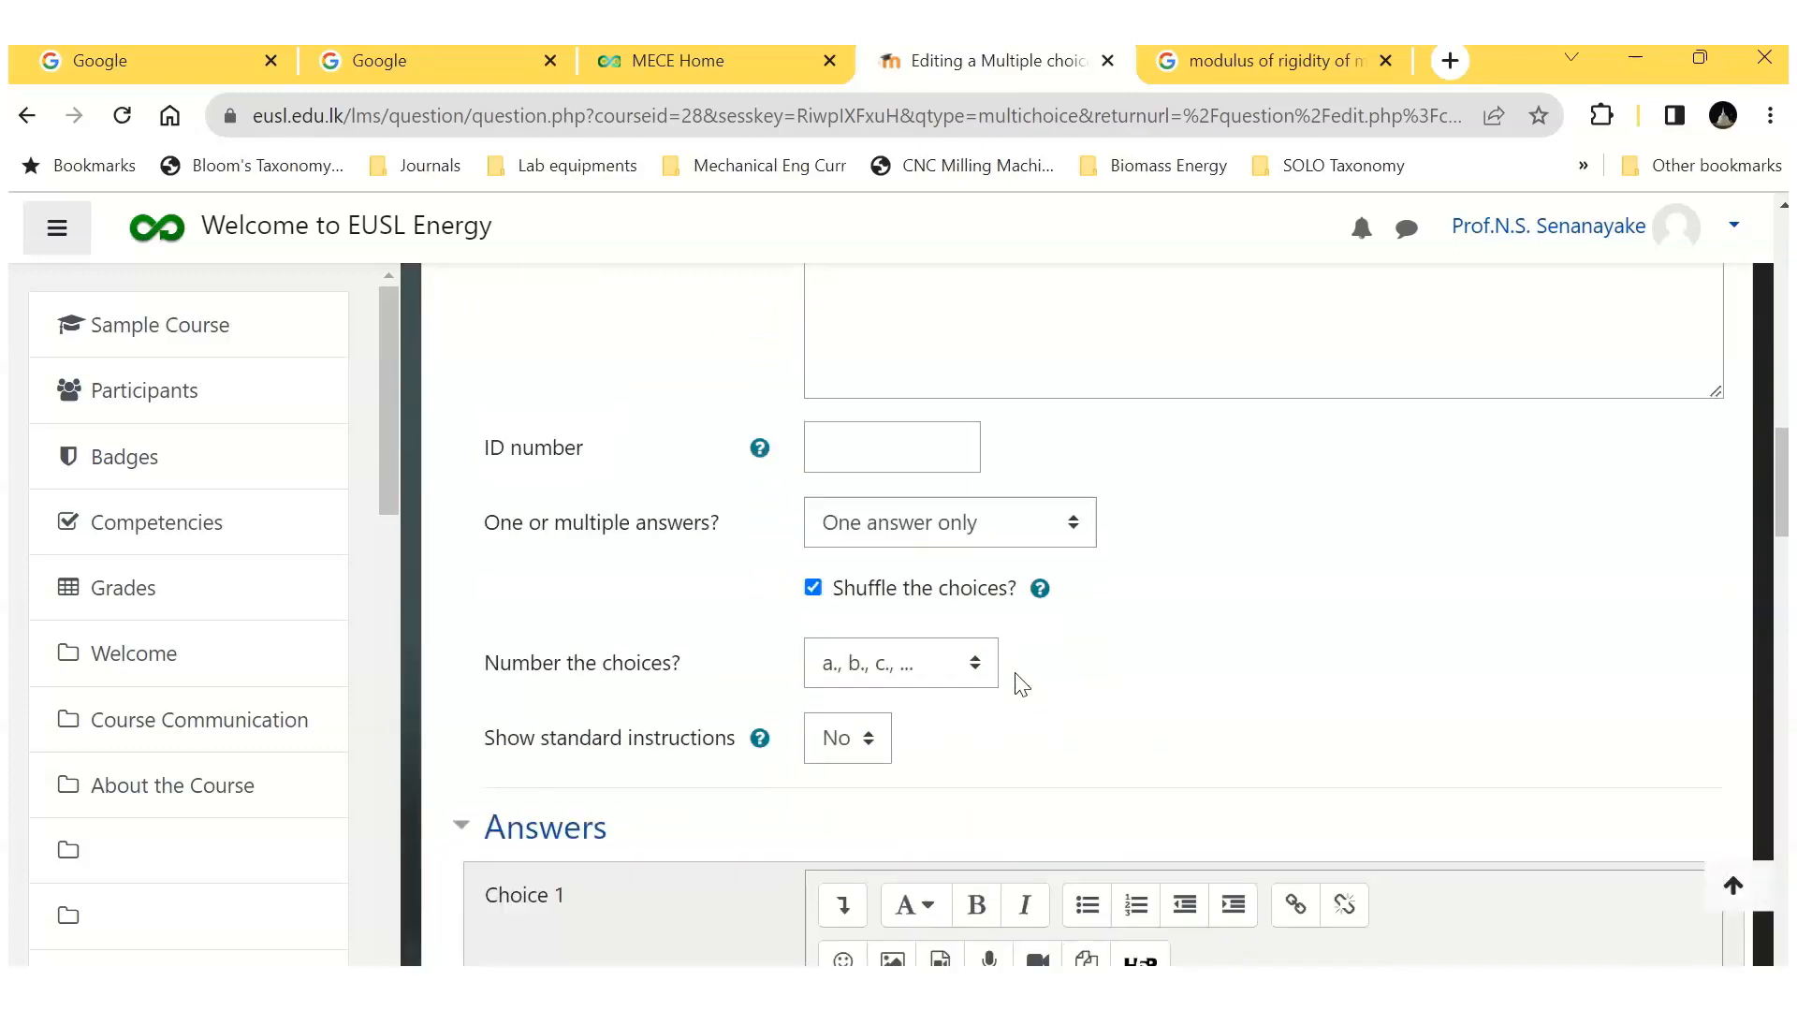
pyautogui.click(977, 662)
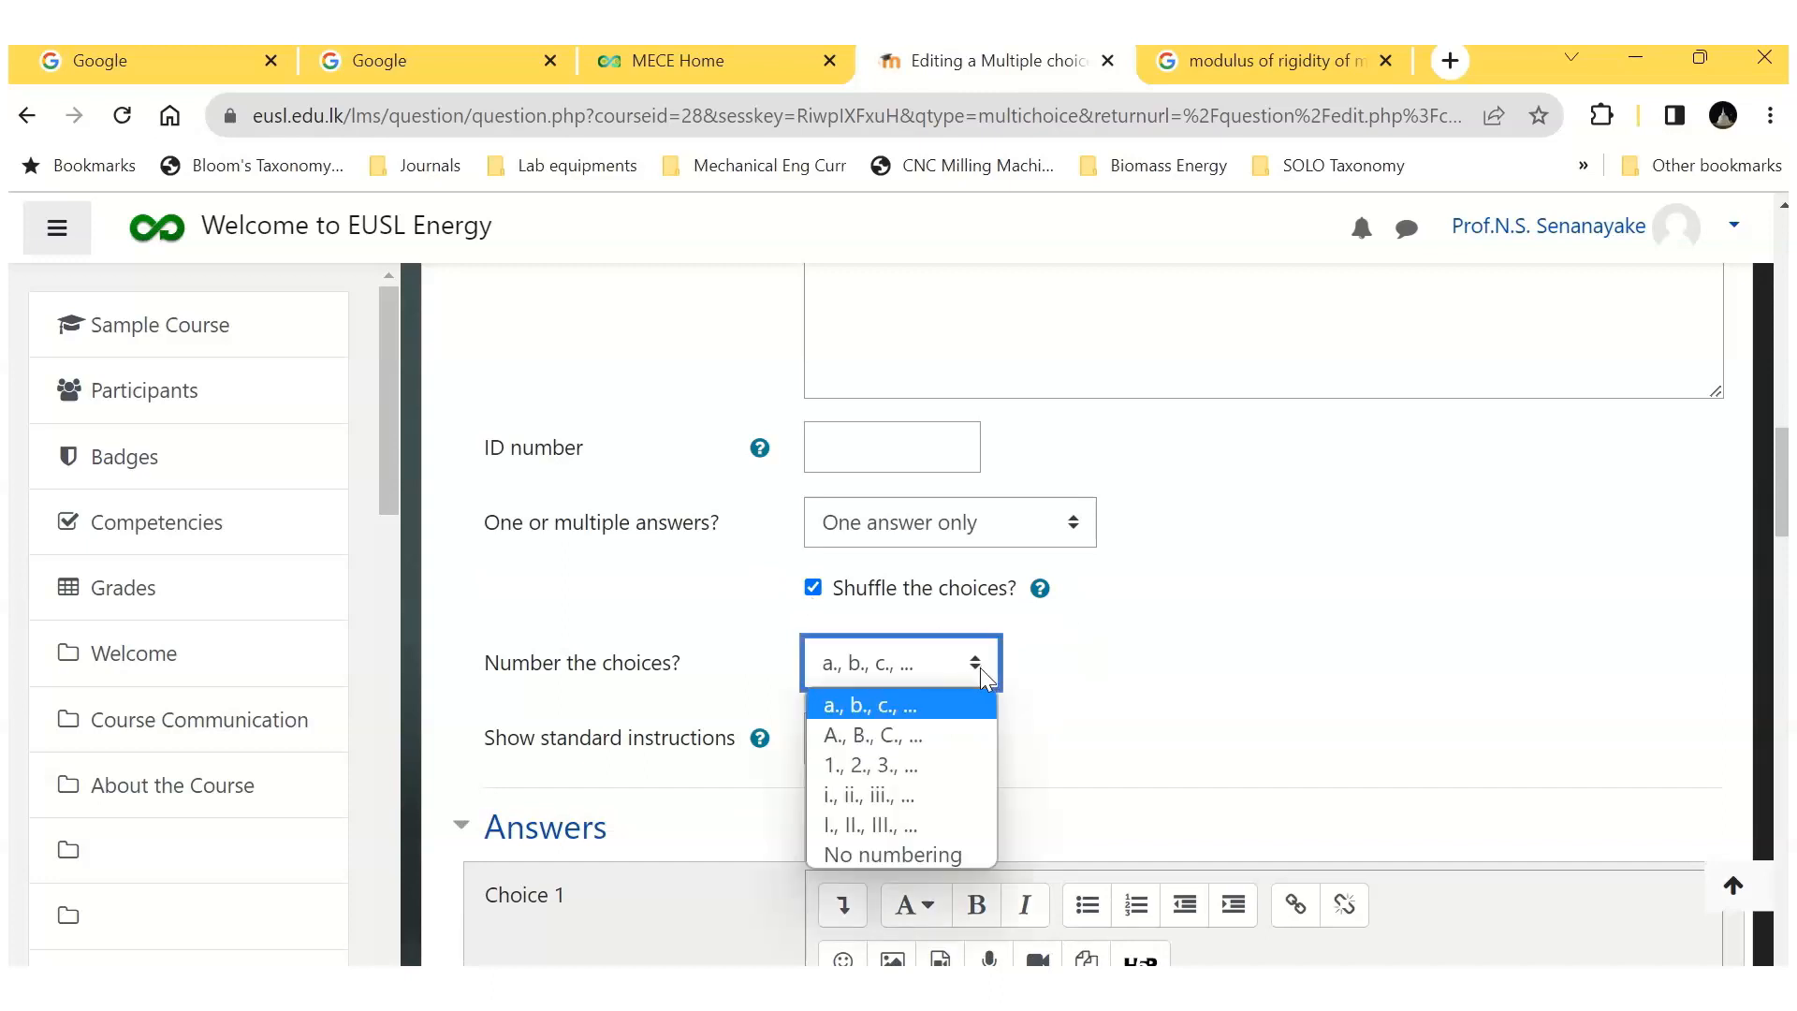
pyautogui.click(861, 853)
# Step: Enter "250 MPa" as Choice 1 and set its grade to 100%
pyautogui.scroll(-3, 973, 754)
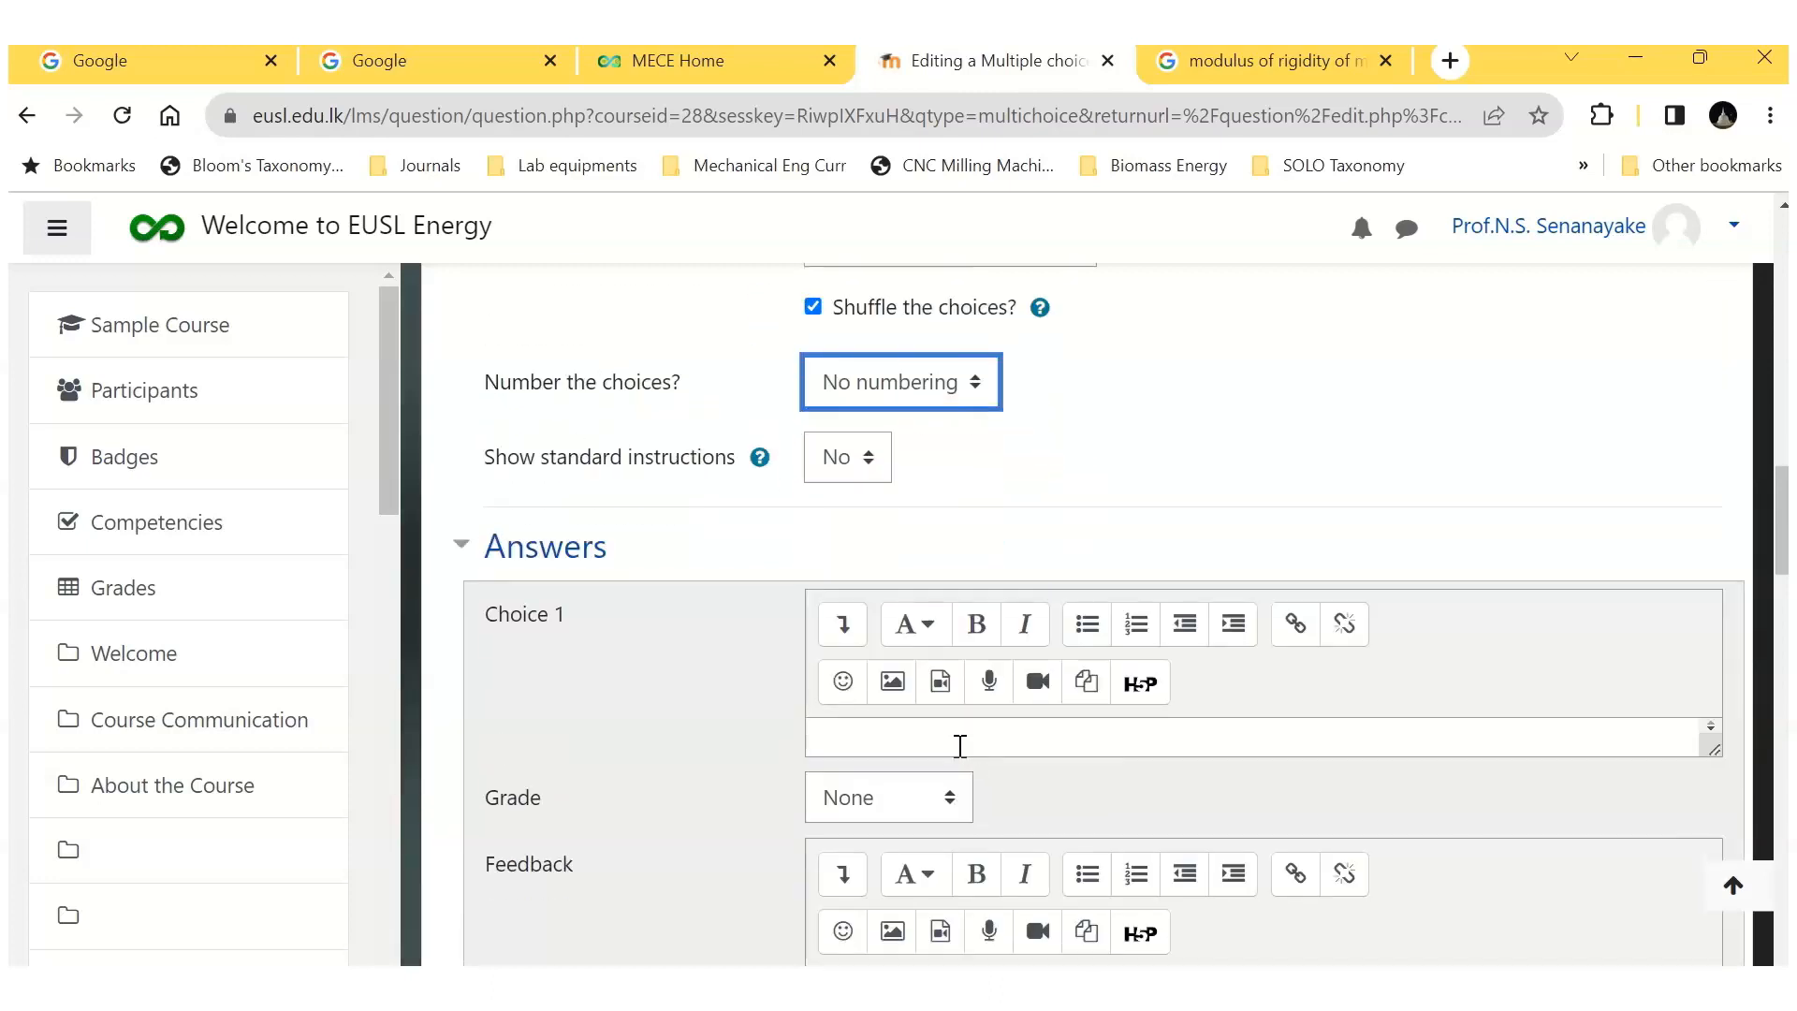
pyautogui.click(855, 736)
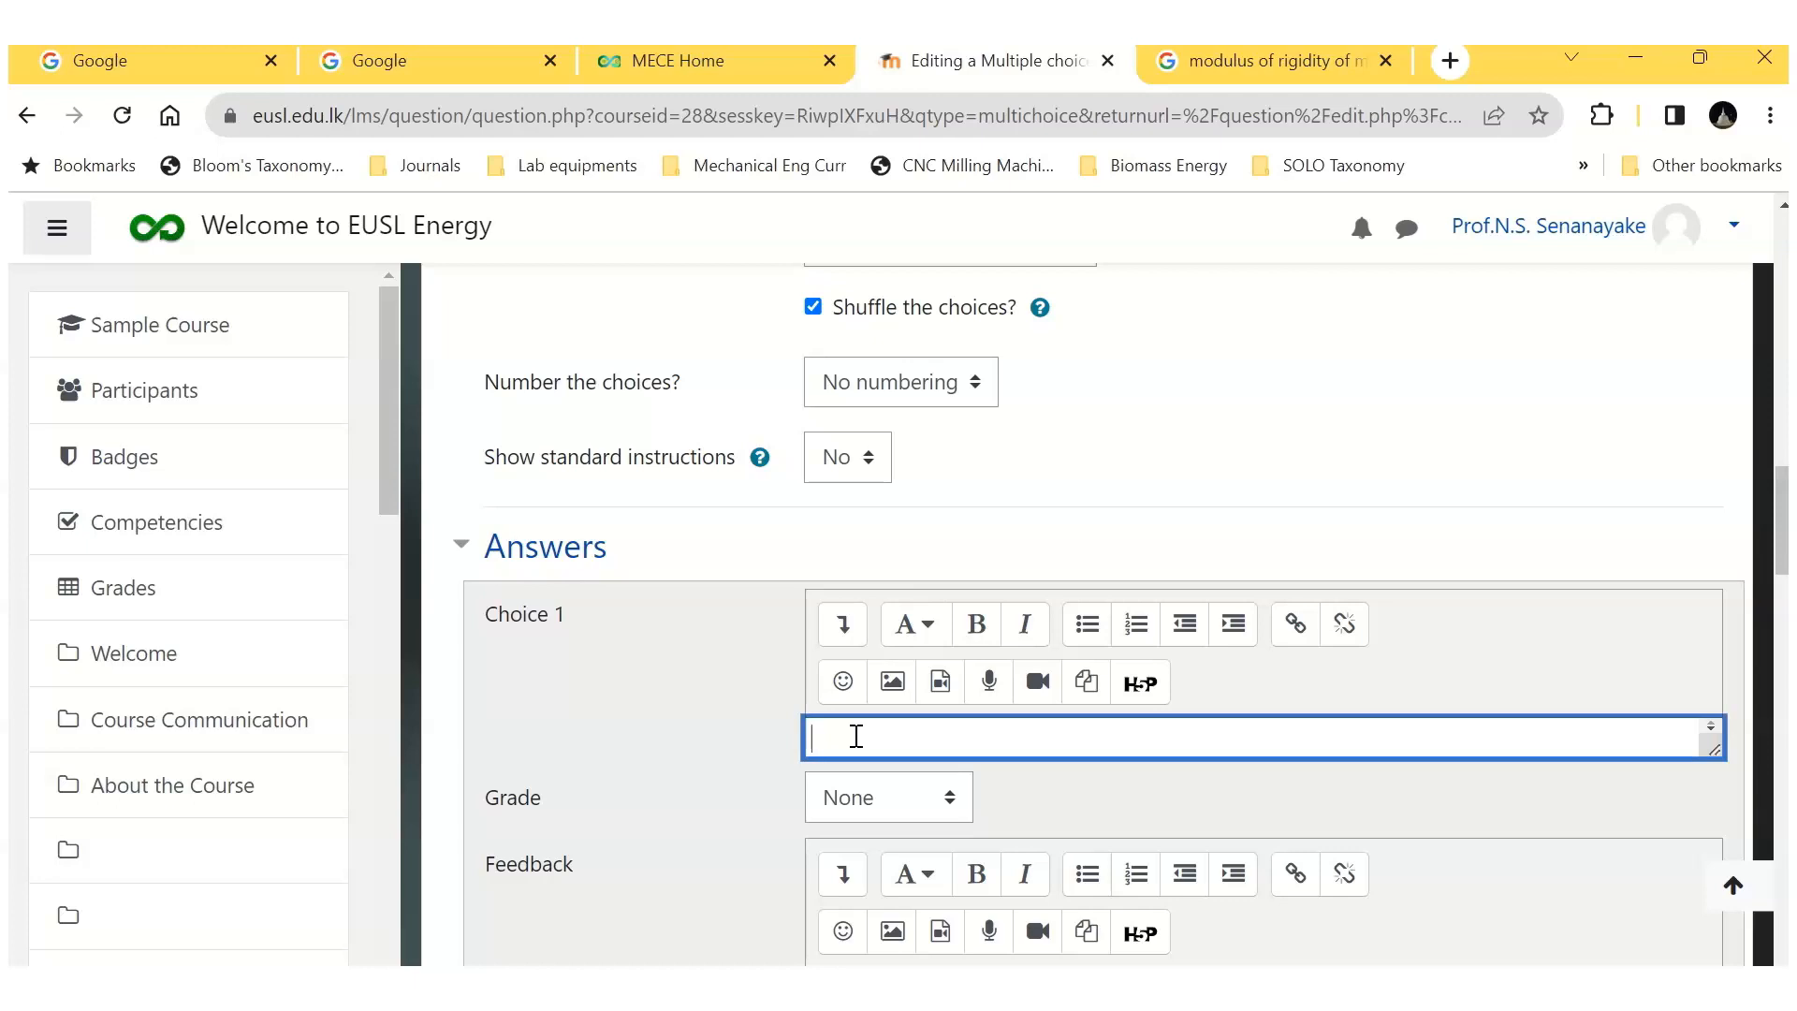
pyautogui.write('250 MPa')
pyautogui.click(952, 799)
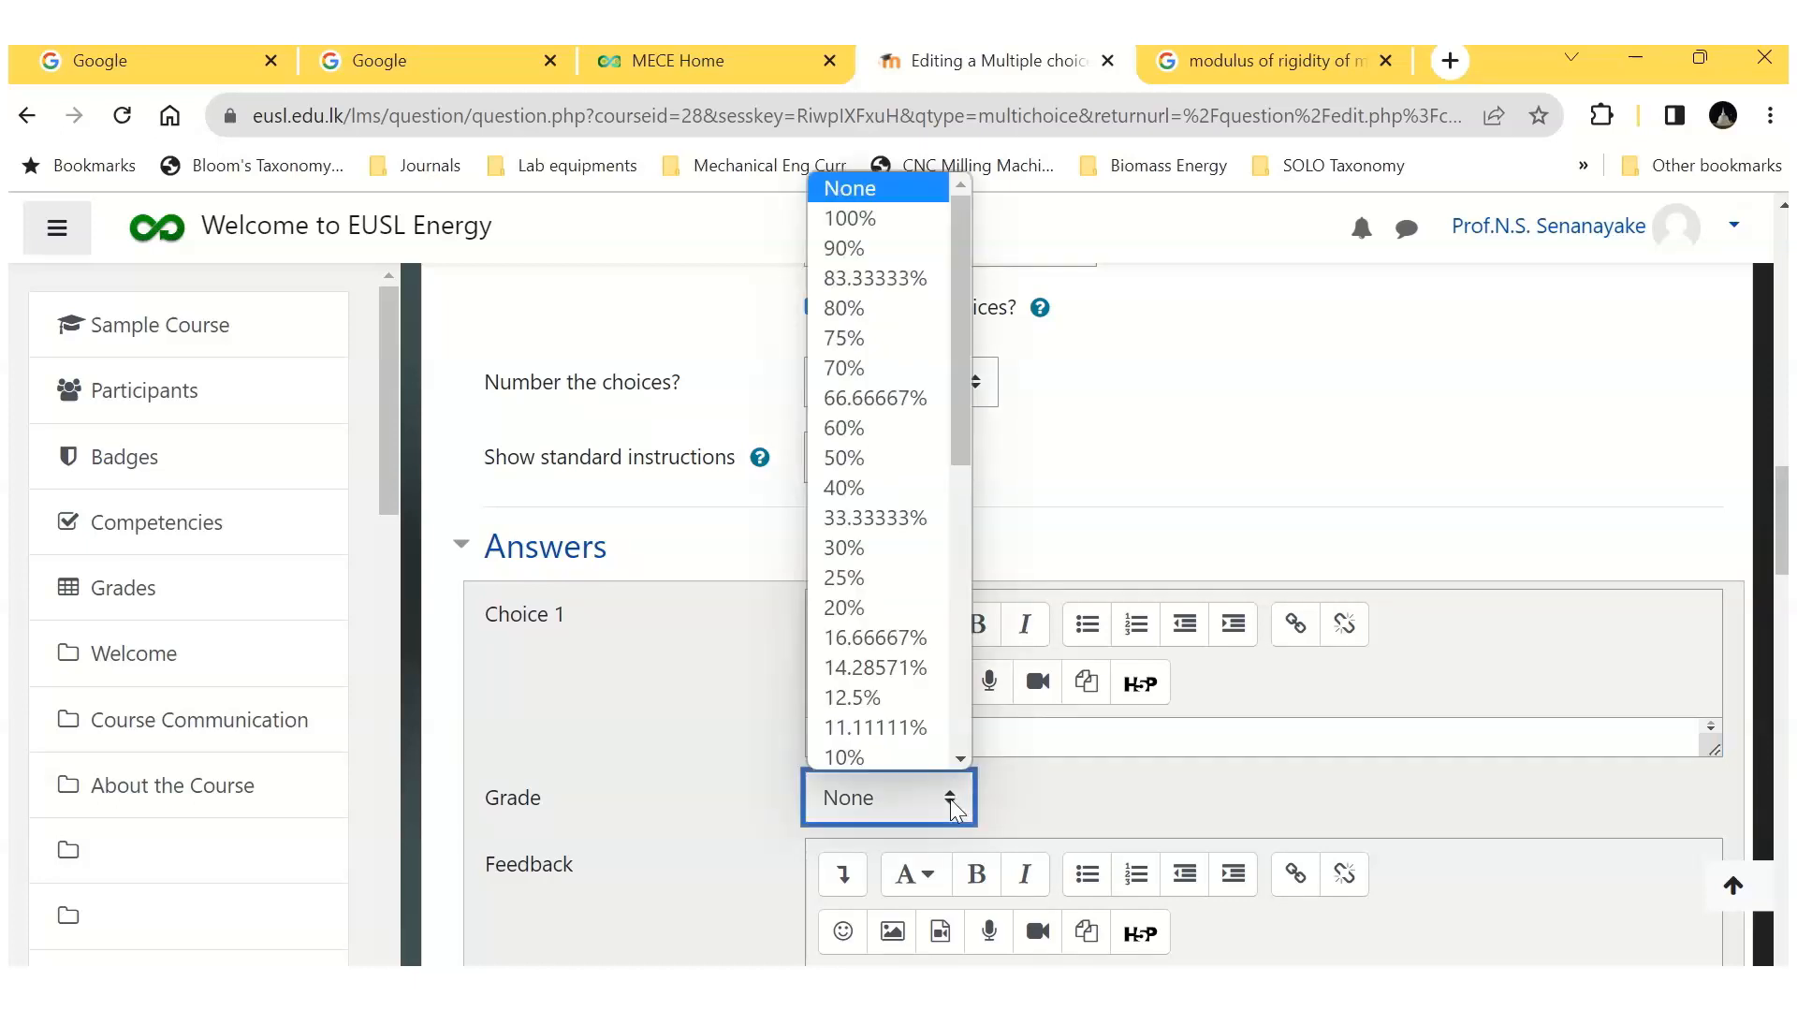
pyautogui.click(913, 220)
# Step: Enter "100 MPa" as Choice 2 and "50 MPa" as Choice 3
pyautogui.scroll(-3, 1093, 799)
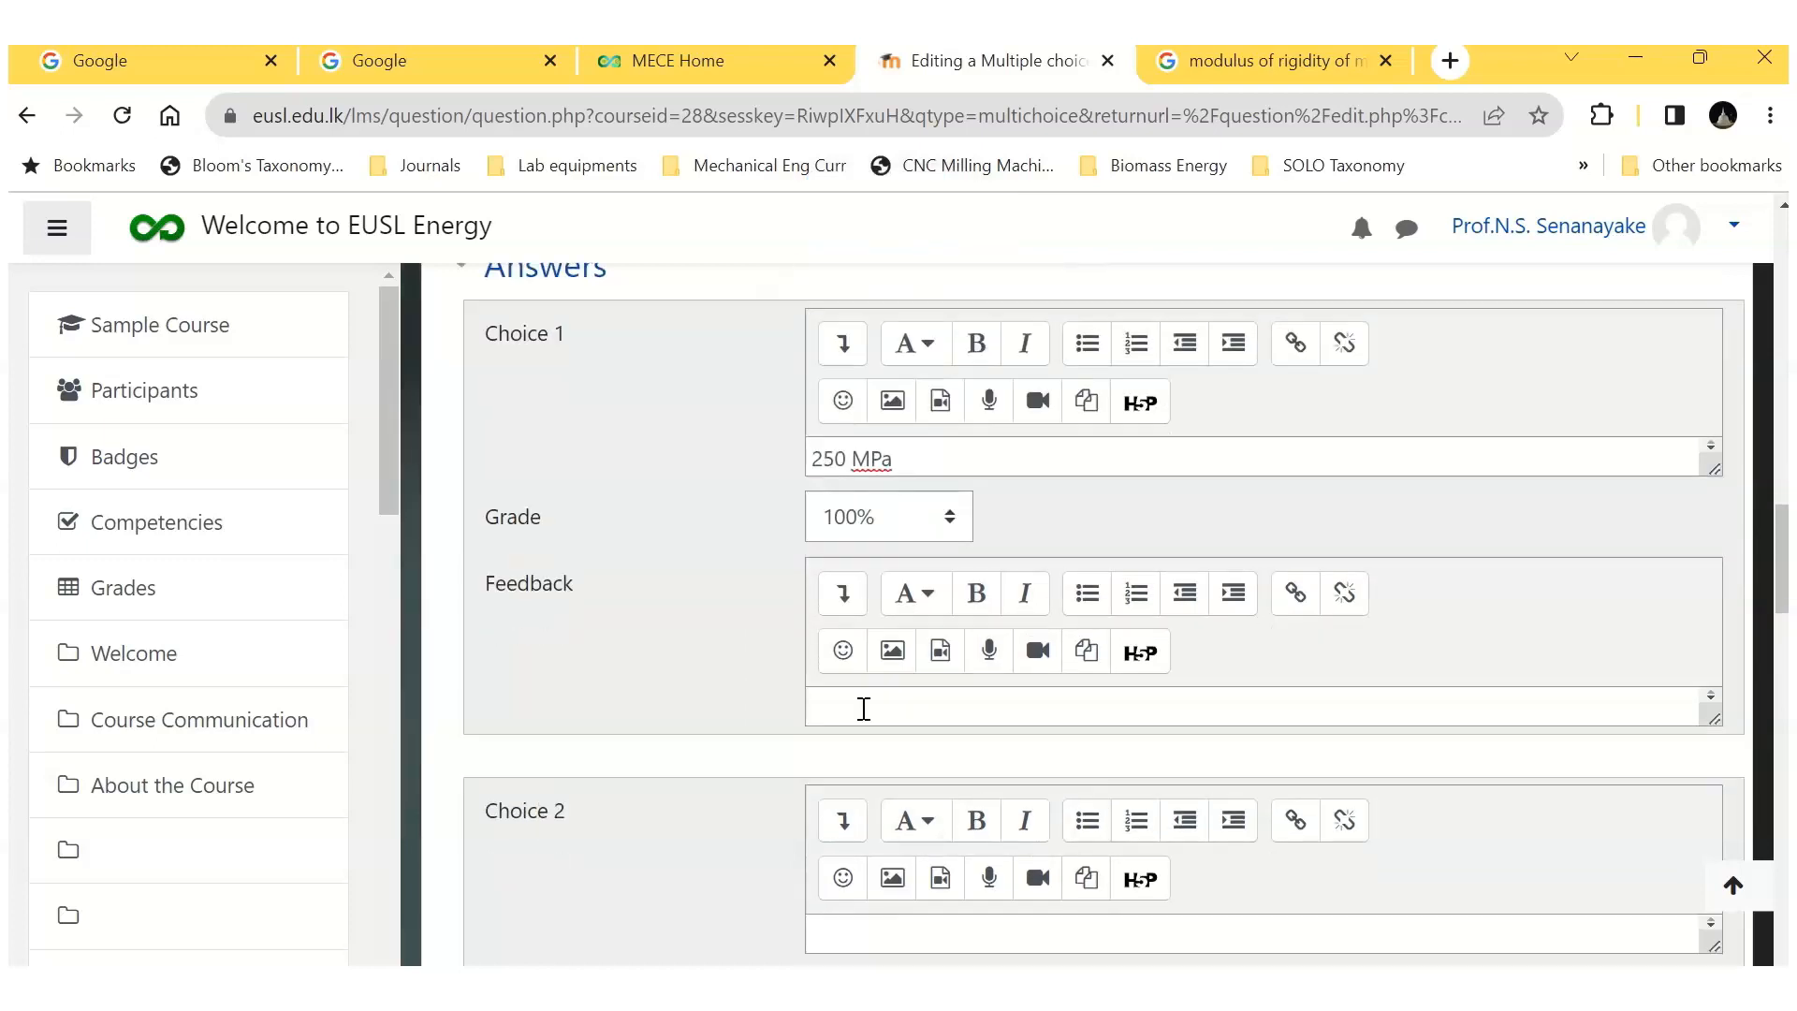
pyautogui.scroll(-3, 856, 709)
pyautogui.click(829, 654)
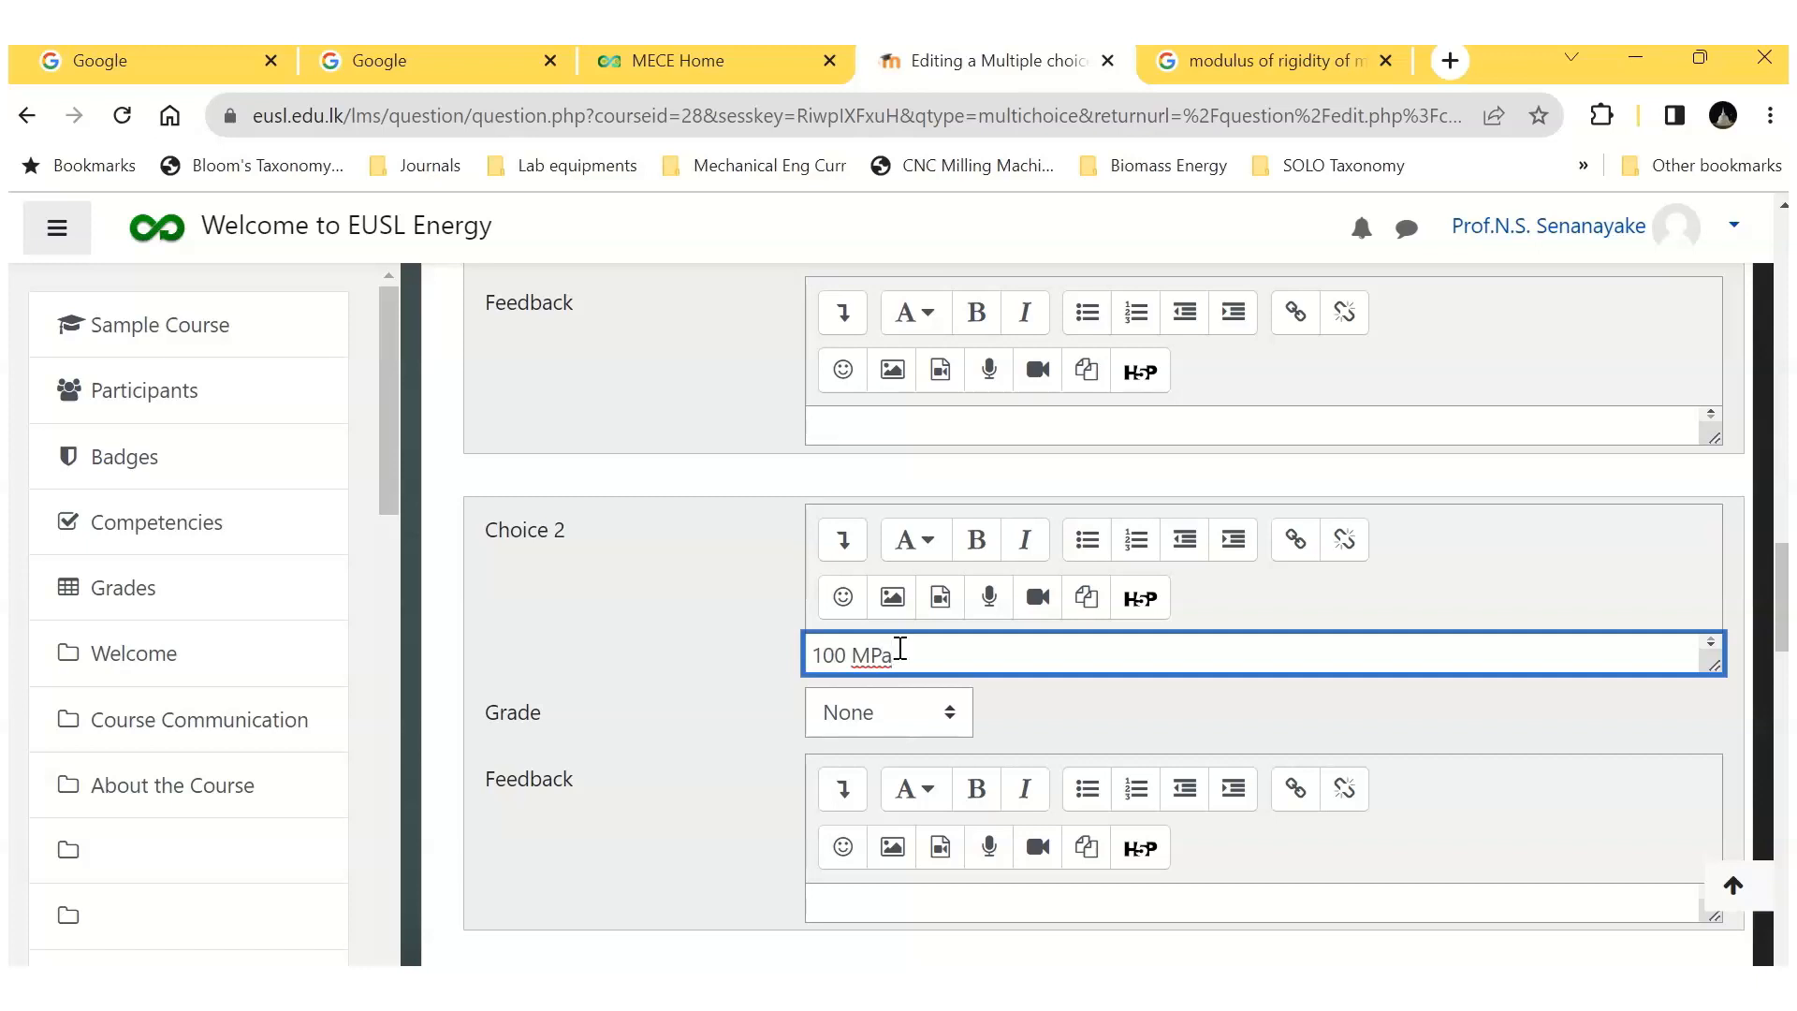
pyautogui.write('100 MPa')
pyautogui.scroll(-4, 900, 647)
pyautogui.scroll(-1, 919, 683)
pyautogui.click(843, 622)
pyautogui.write('50')
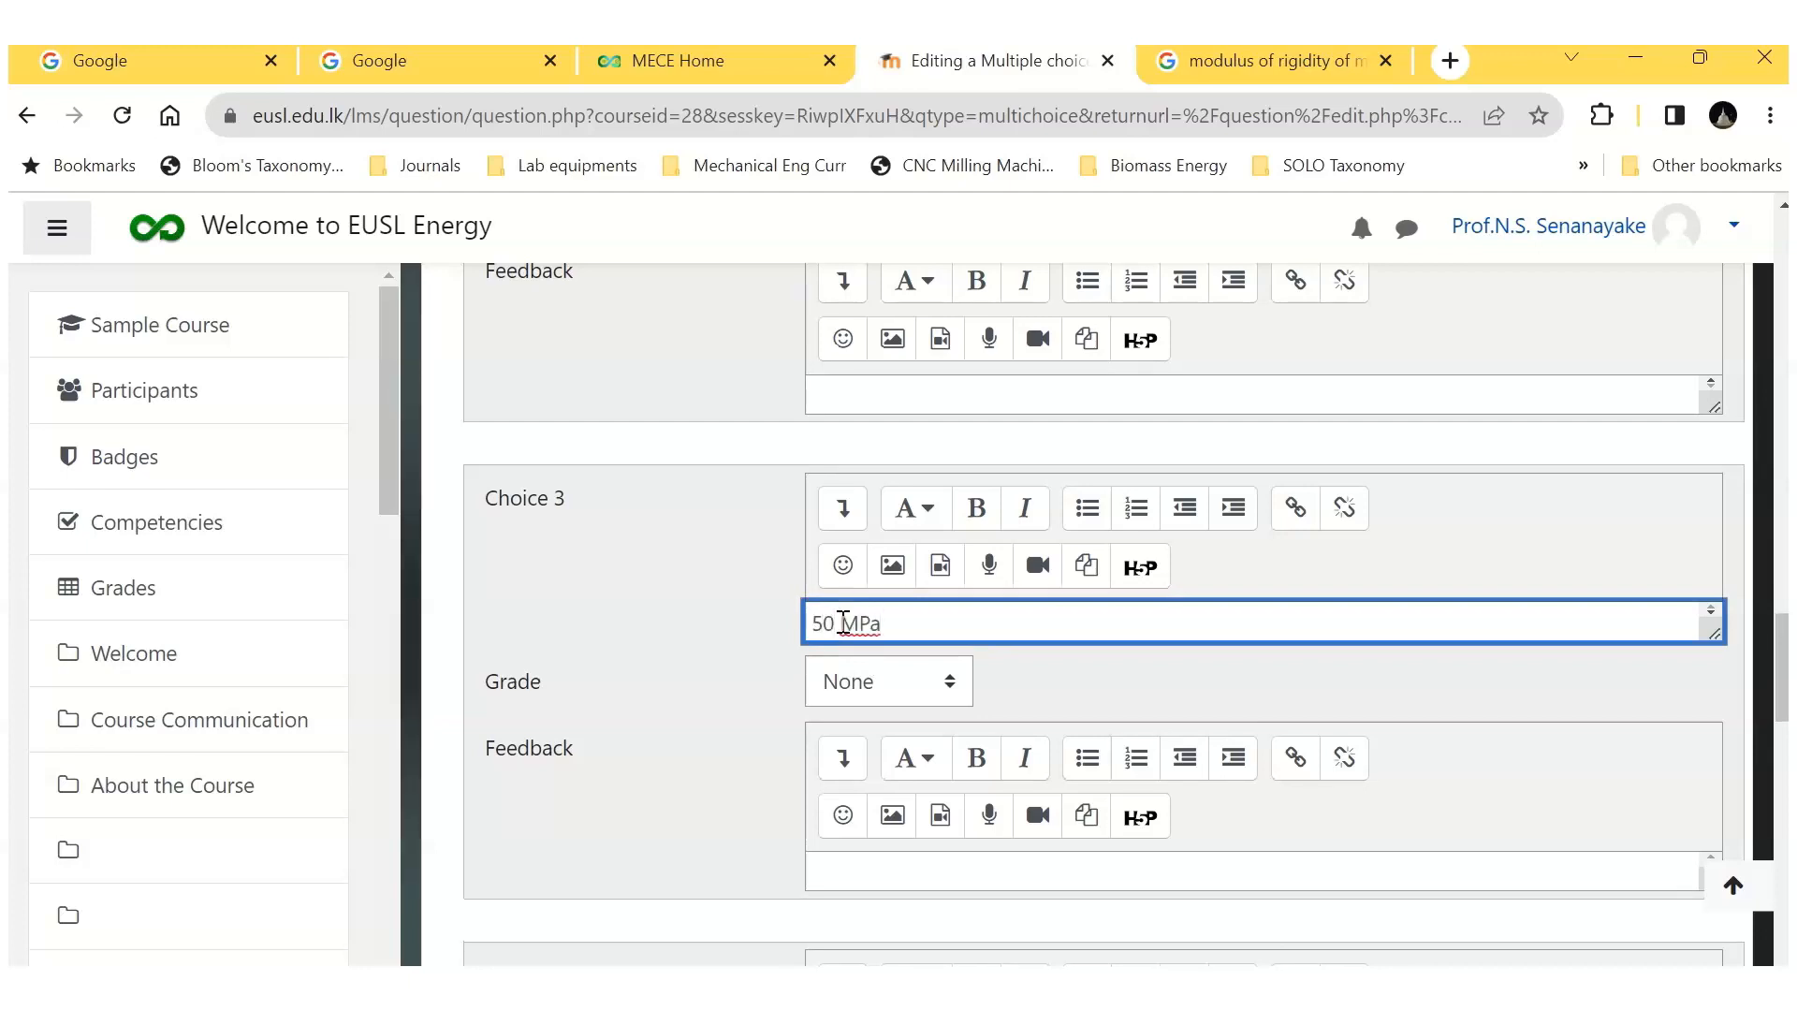
pyautogui.write(' MPa')
# Step: Enter "1500 MPa" as Choice 4 and save the question
pyautogui.scroll(-3, 954, 674)
pyautogui.click(850, 817)
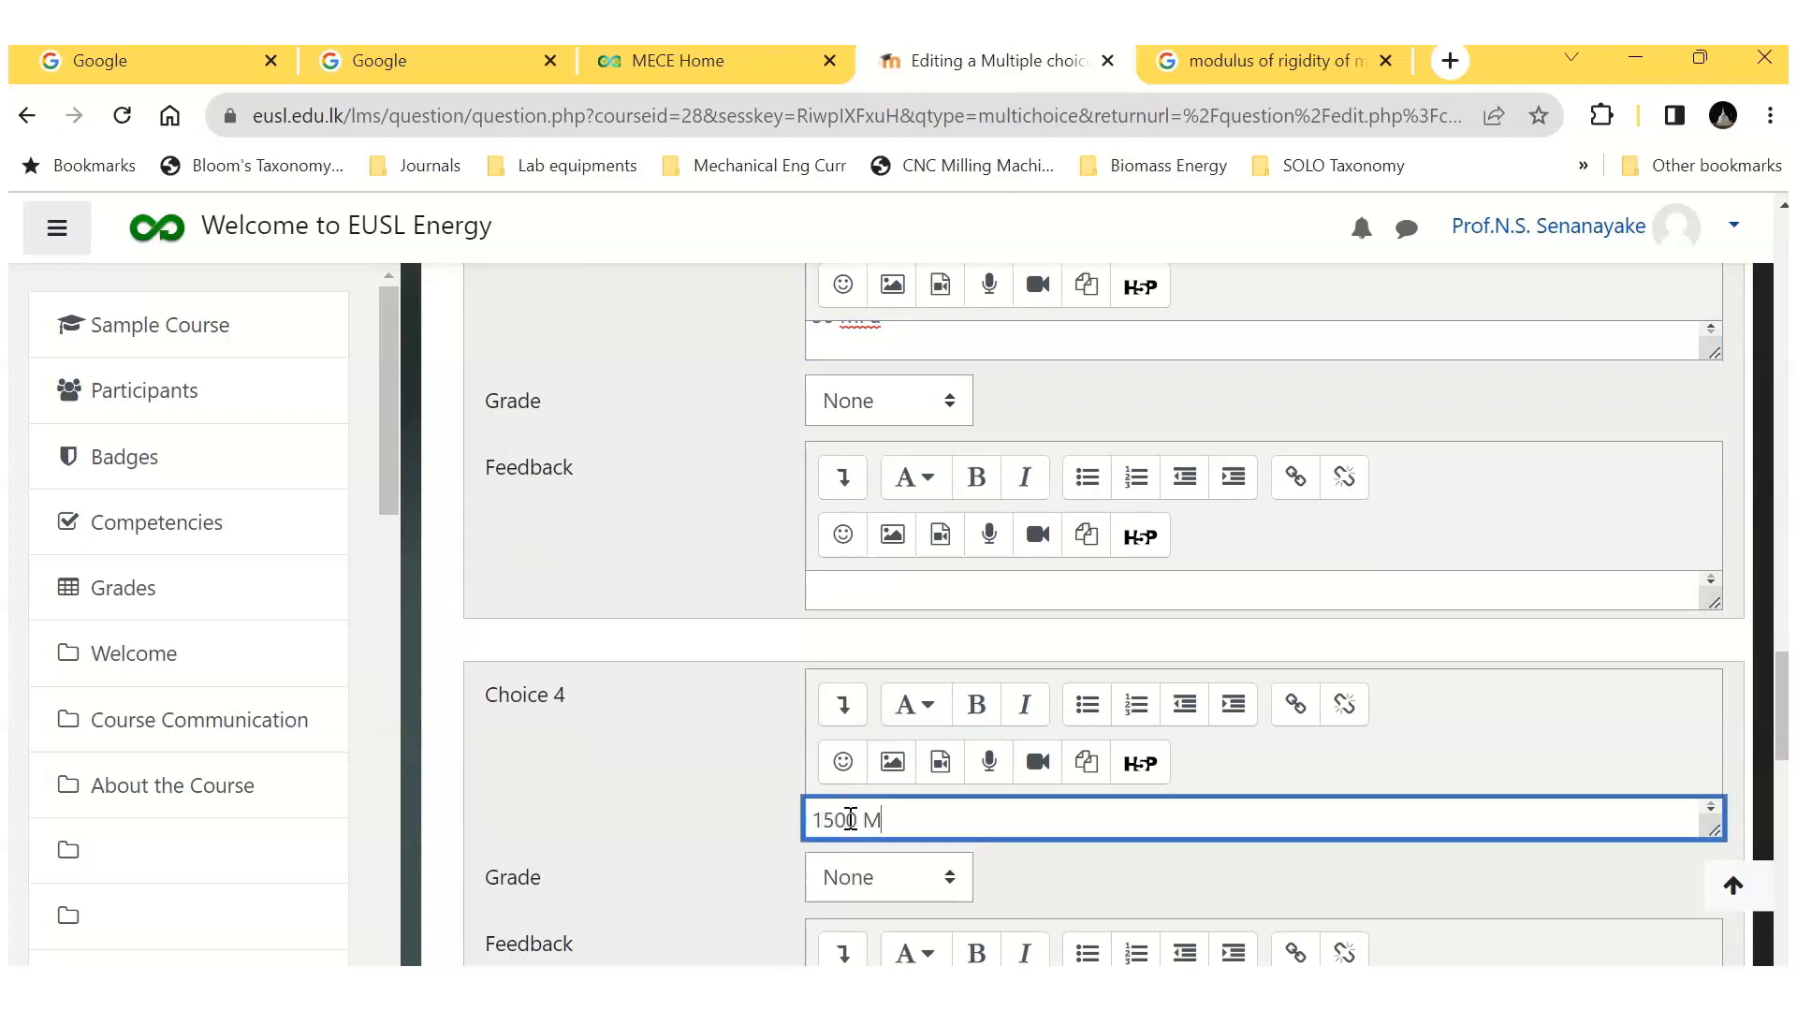
pyautogui.scroll(-10, 1154, 533)
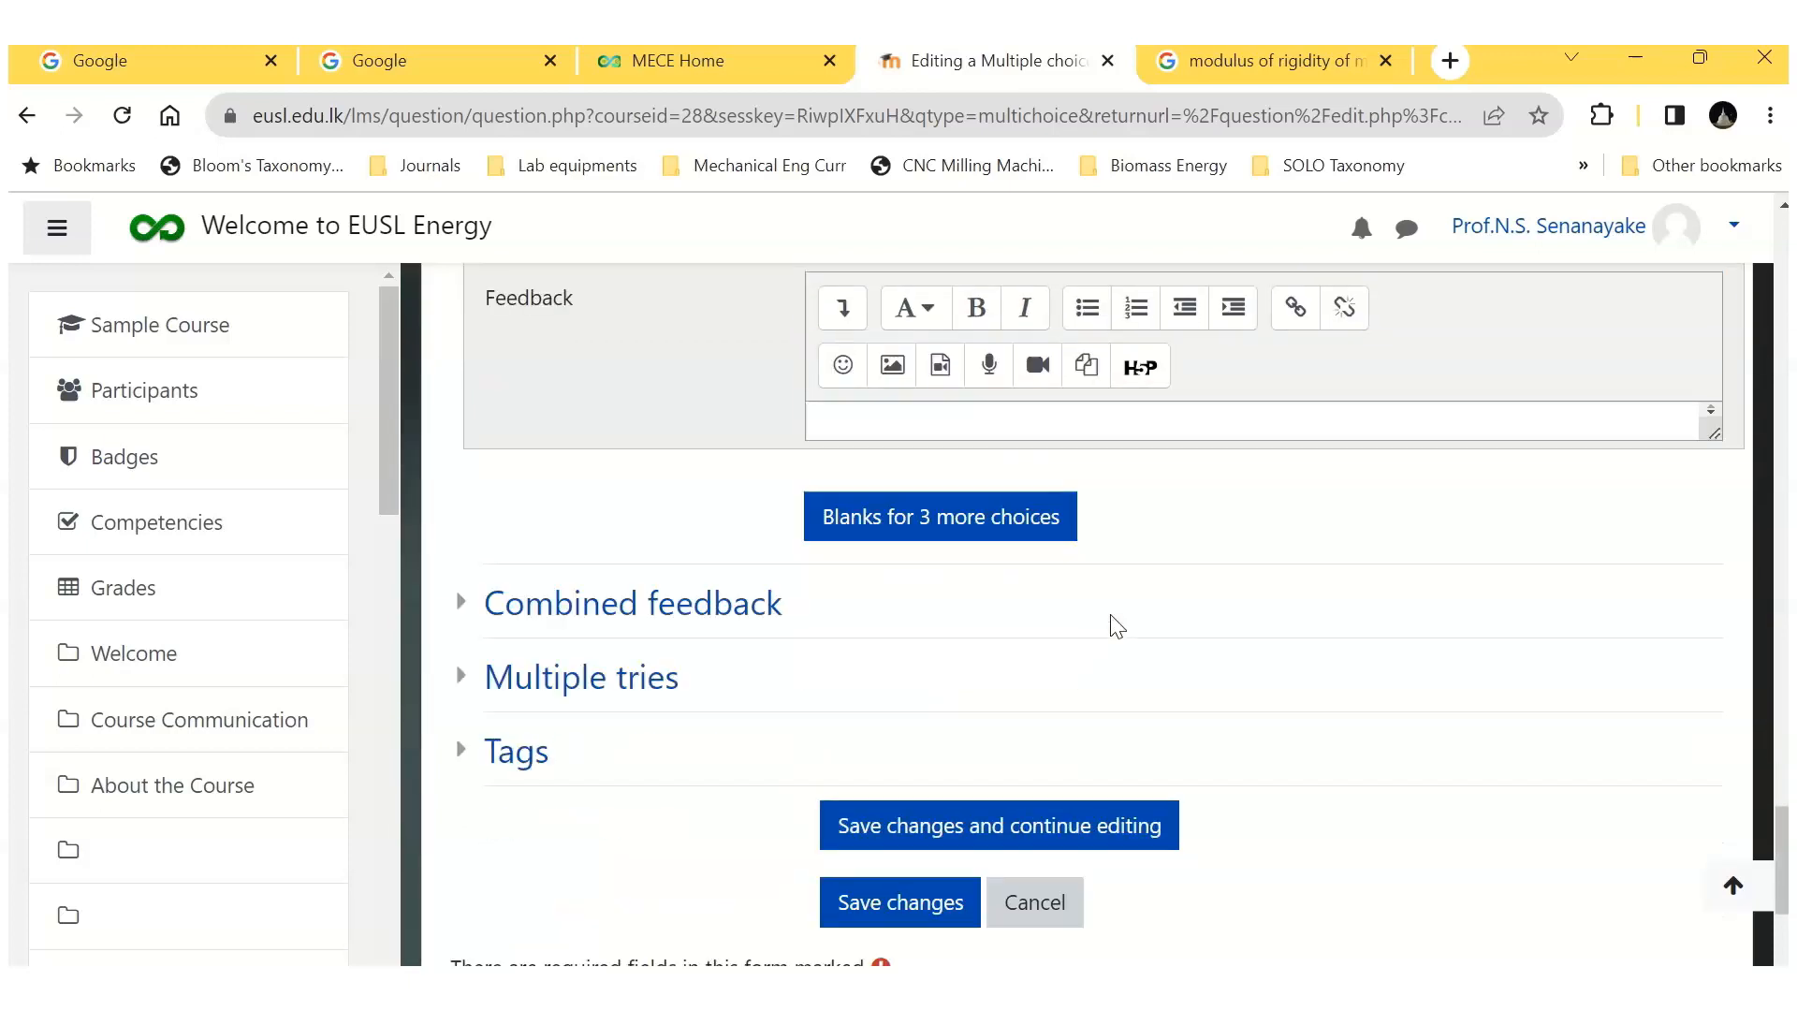
pyautogui.scroll(-3, 1116, 625)
pyautogui.click(899, 640)
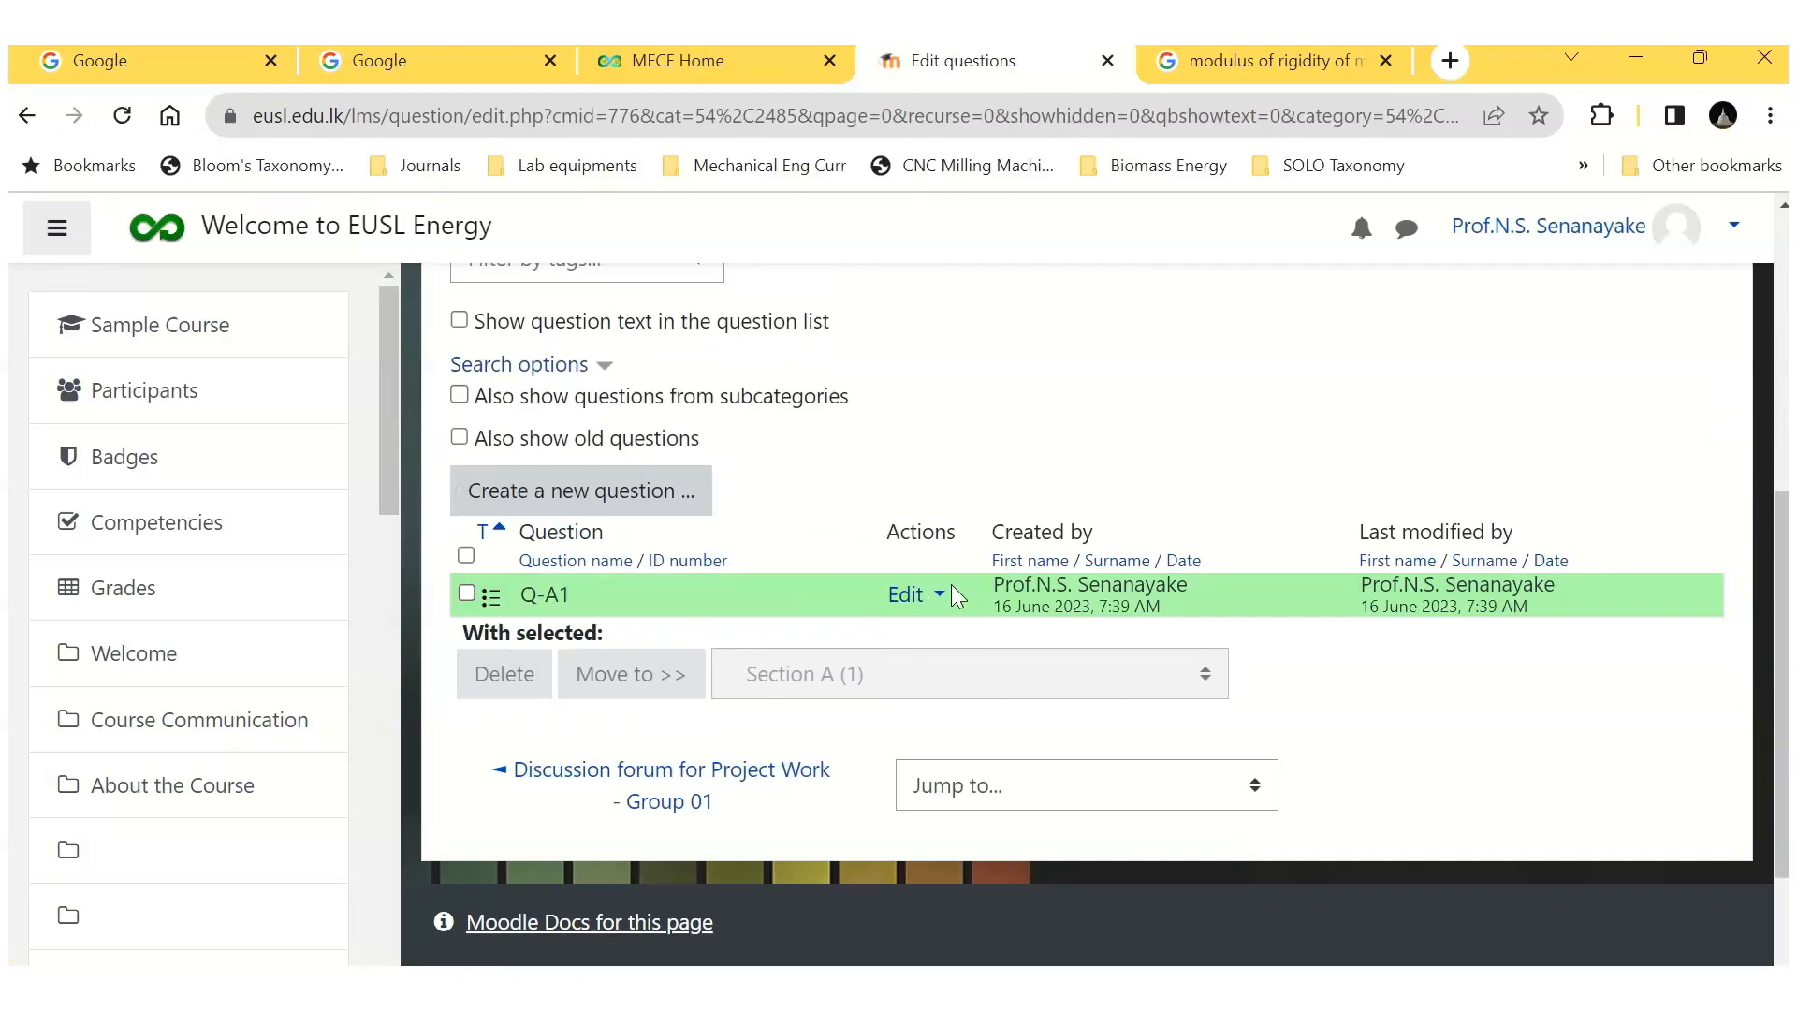
# Step: Preview question Q-A1 with its correct response filled in, and close the preview
pyautogui.click(945, 595)
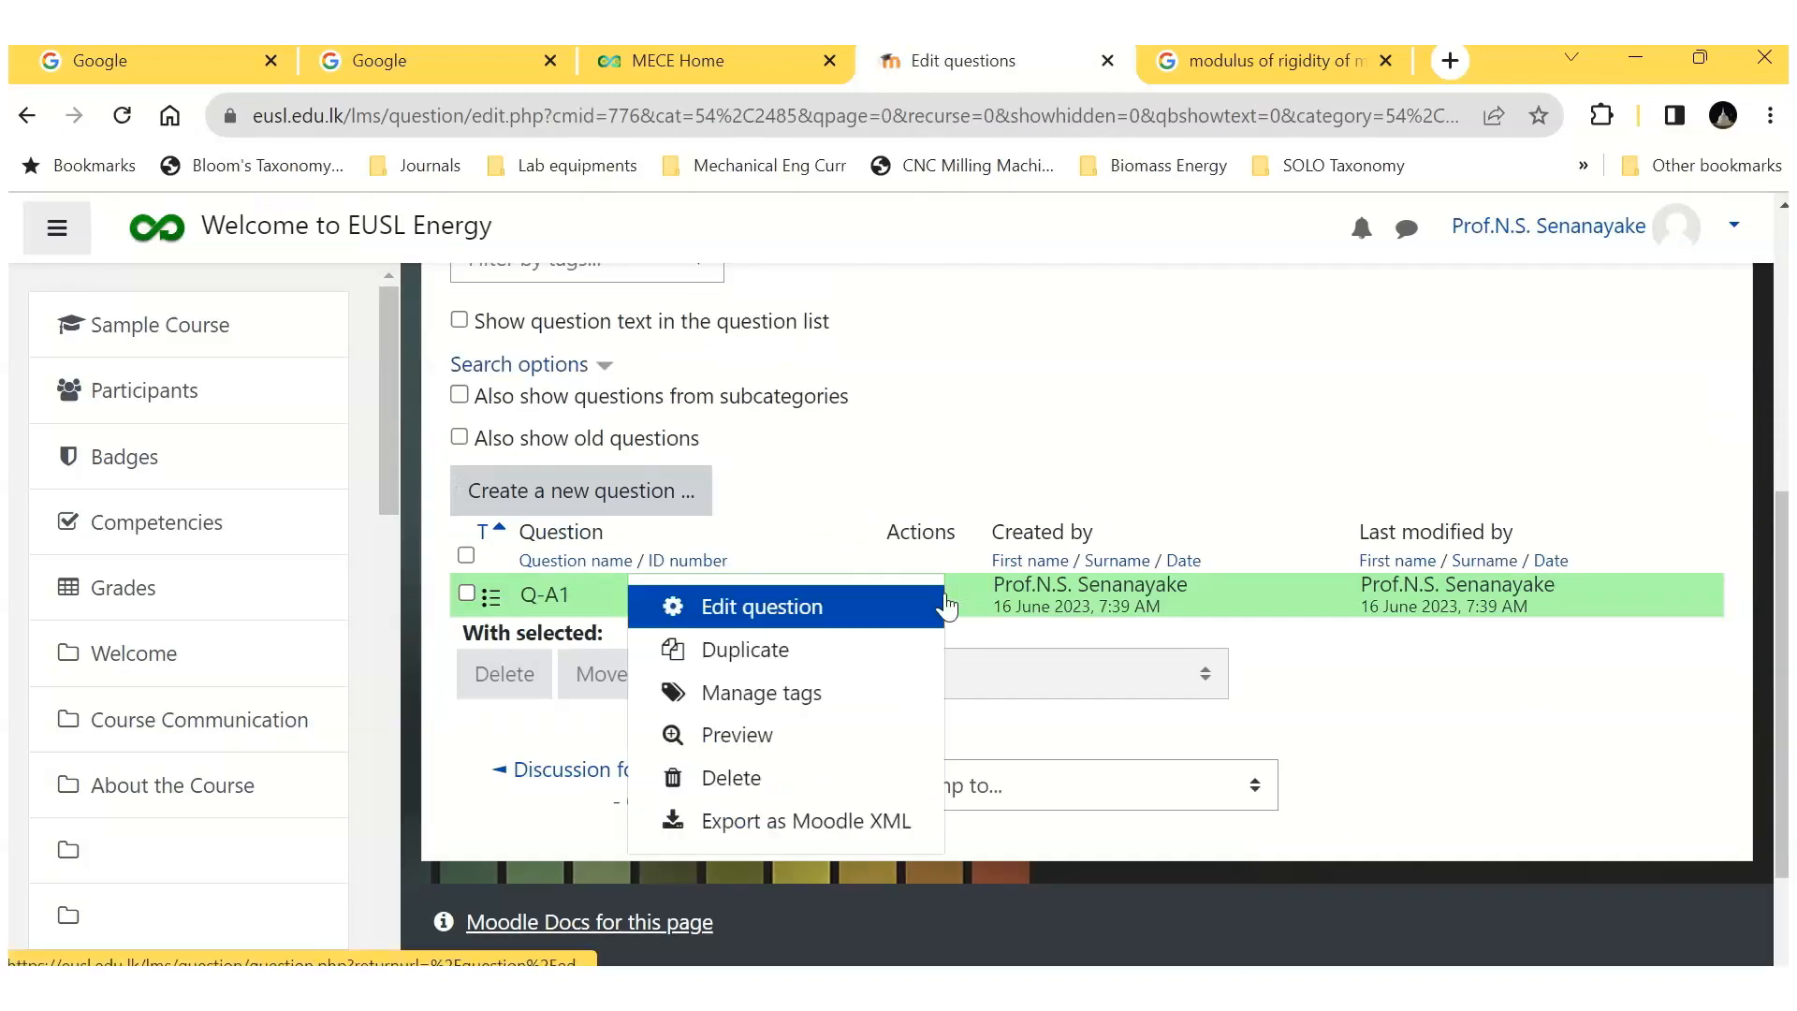
pyautogui.click(751, 746)
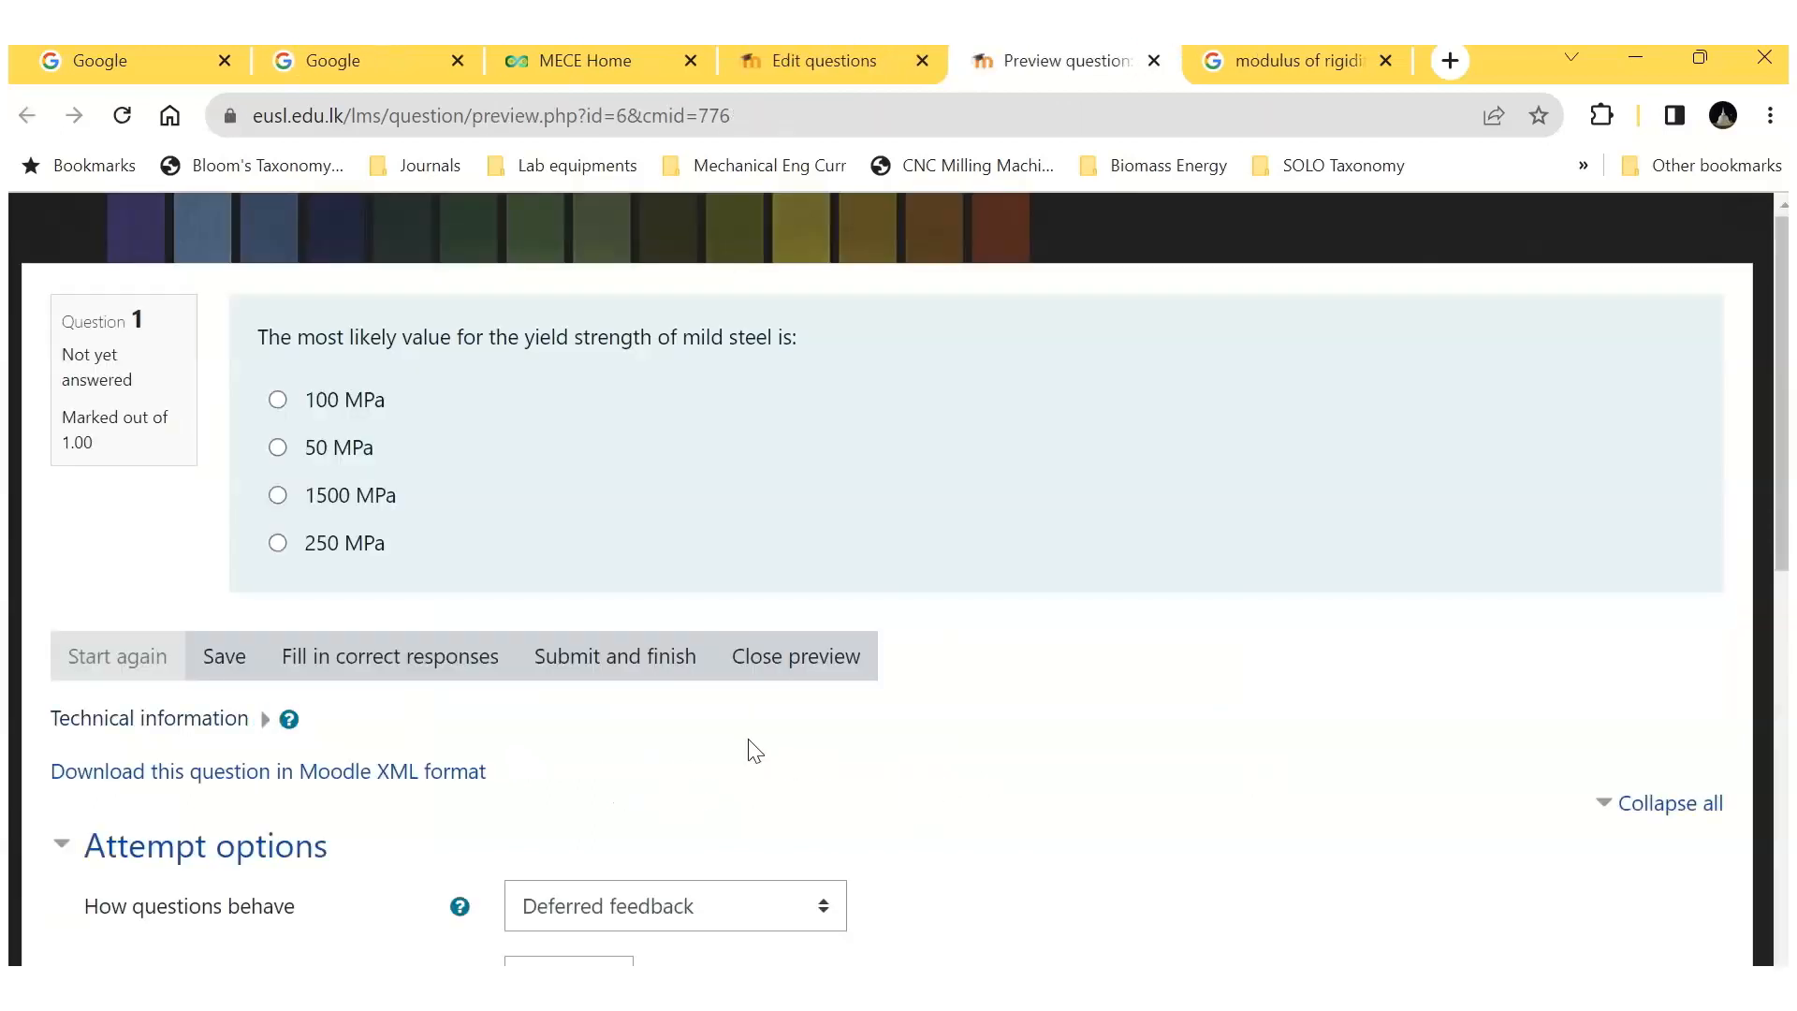
pyautogui.click(384, 656)
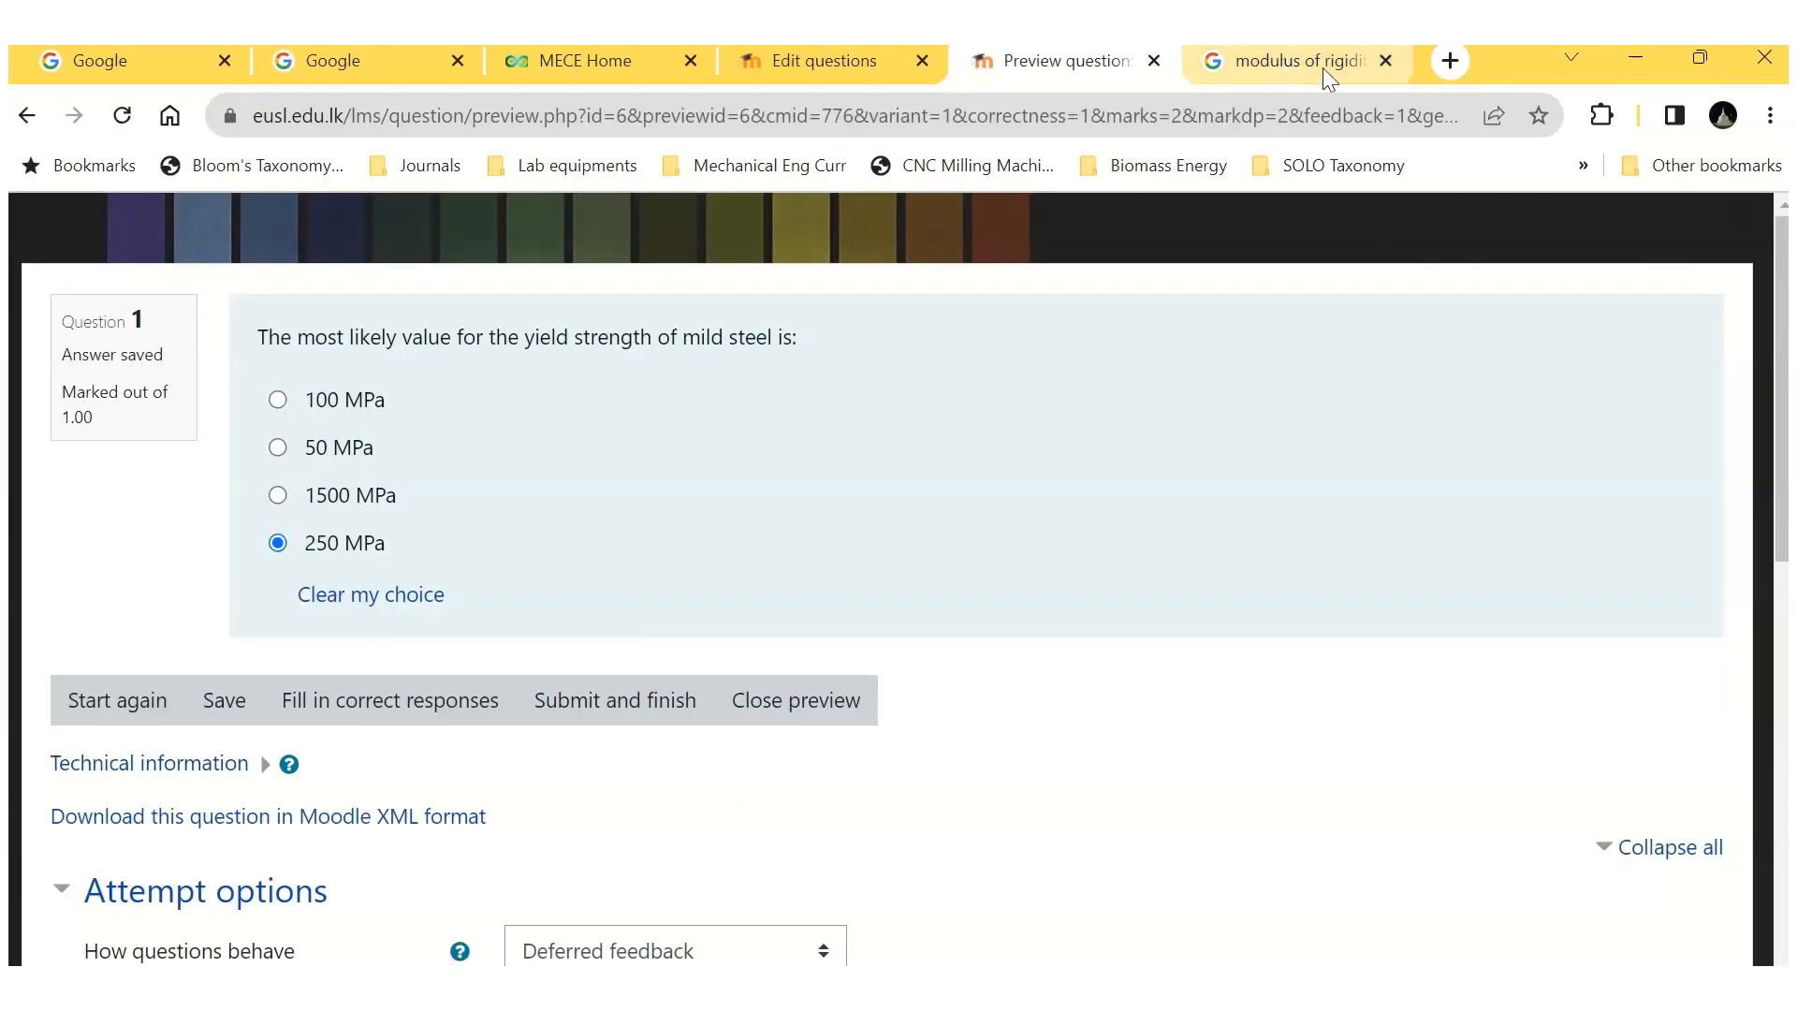
pyautogui.click(1154, 60)
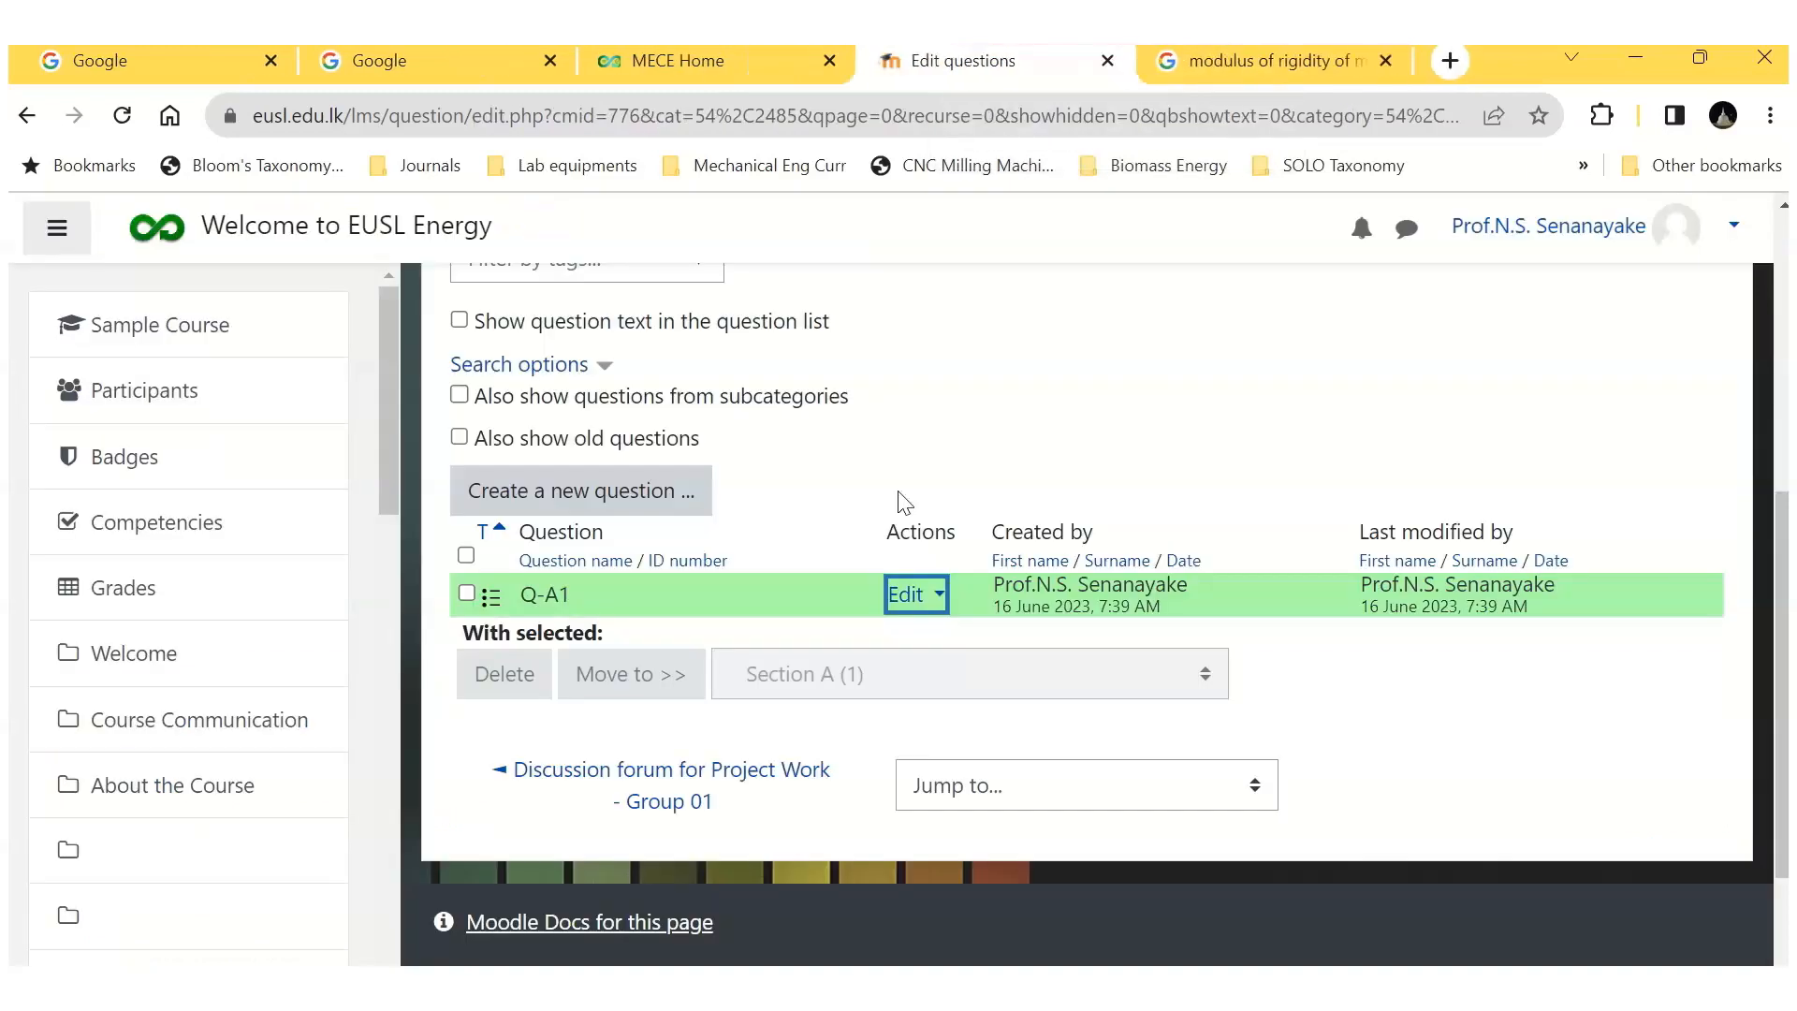
# Step: Create another multiple choice question in Section A and name it Q-A2
pyautogui.scroll(2, 802, 541)
pyautogui.click(562, 640)
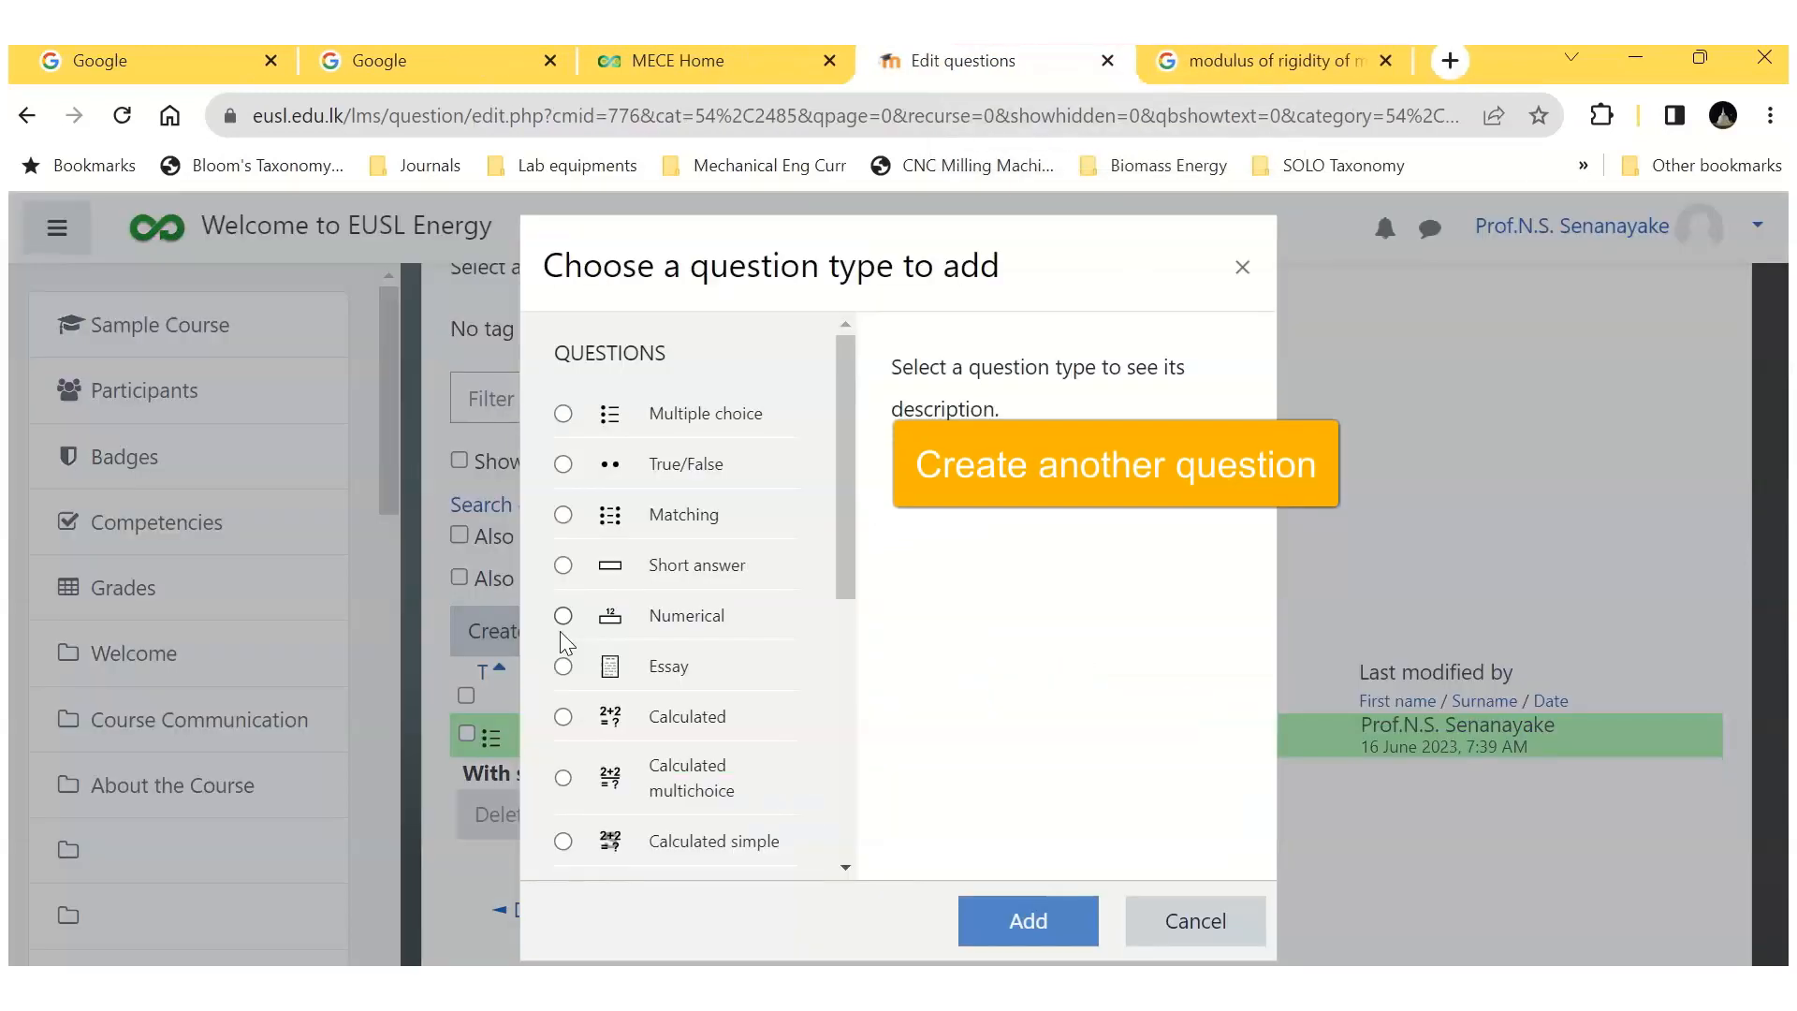
pyautogui.click(1028, 921)
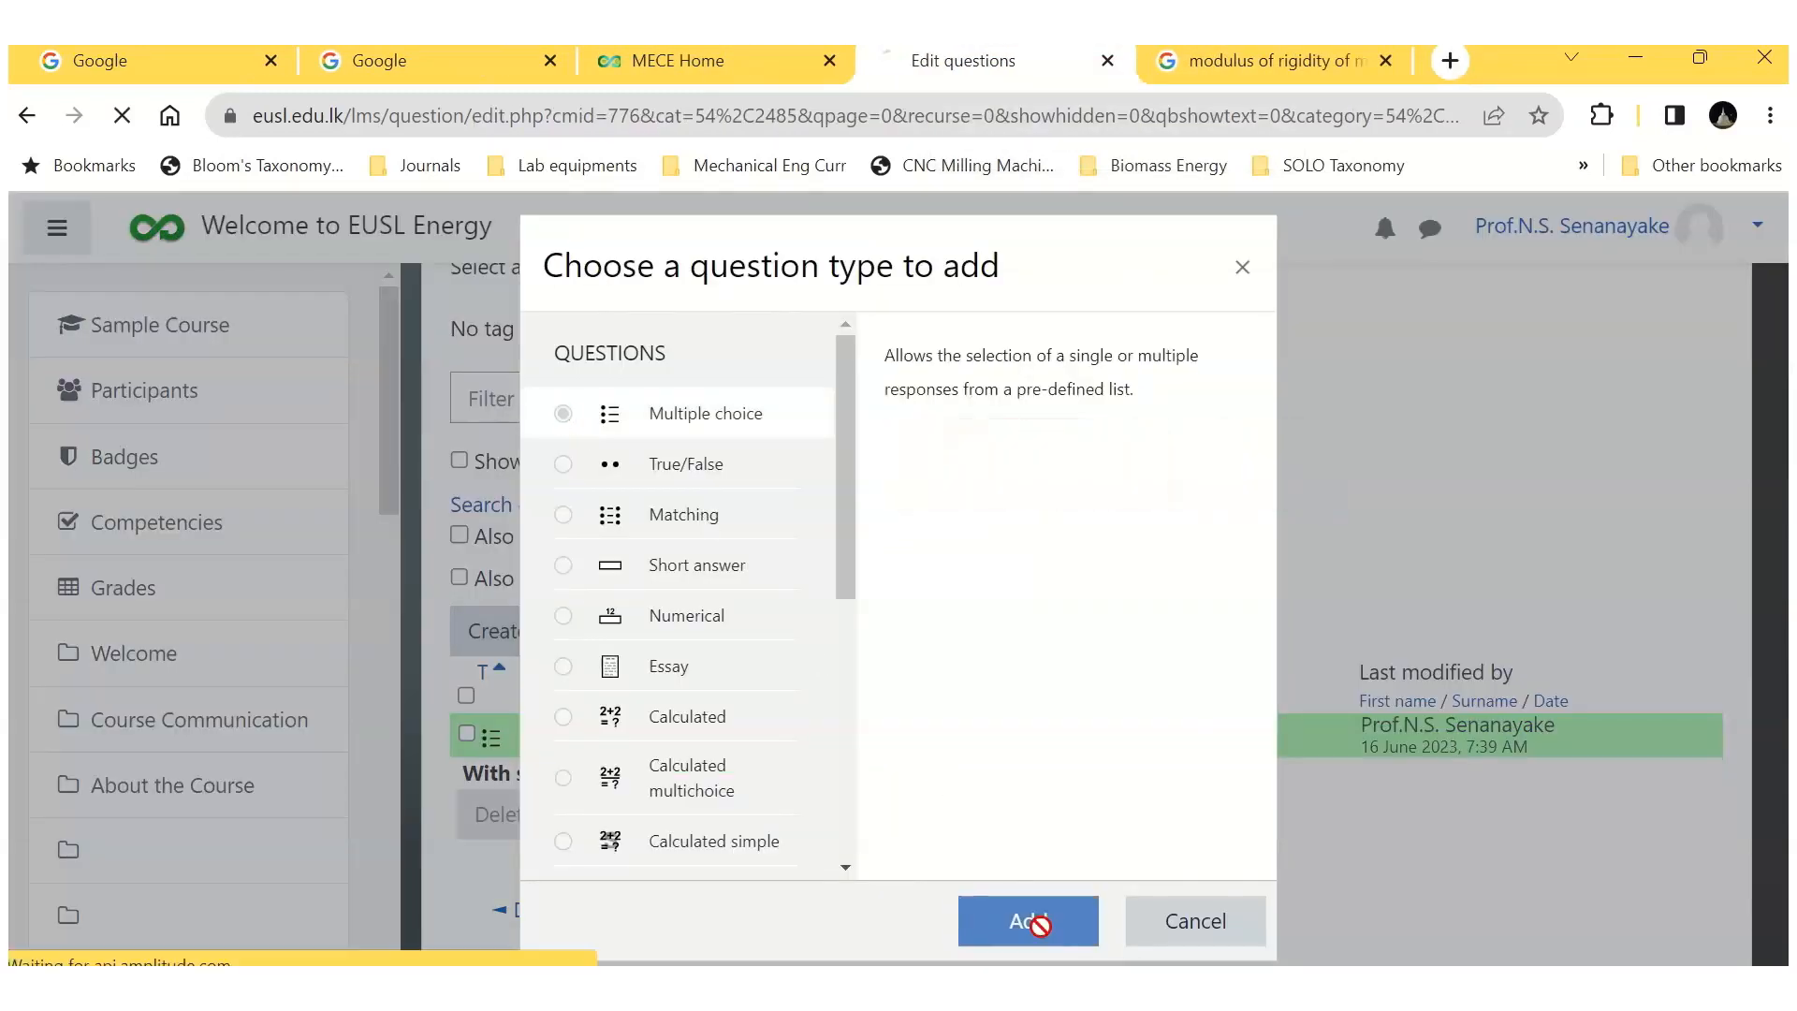
pyautogui.scroll(-2, 955, 746)
pyautogui.click(847, 678)
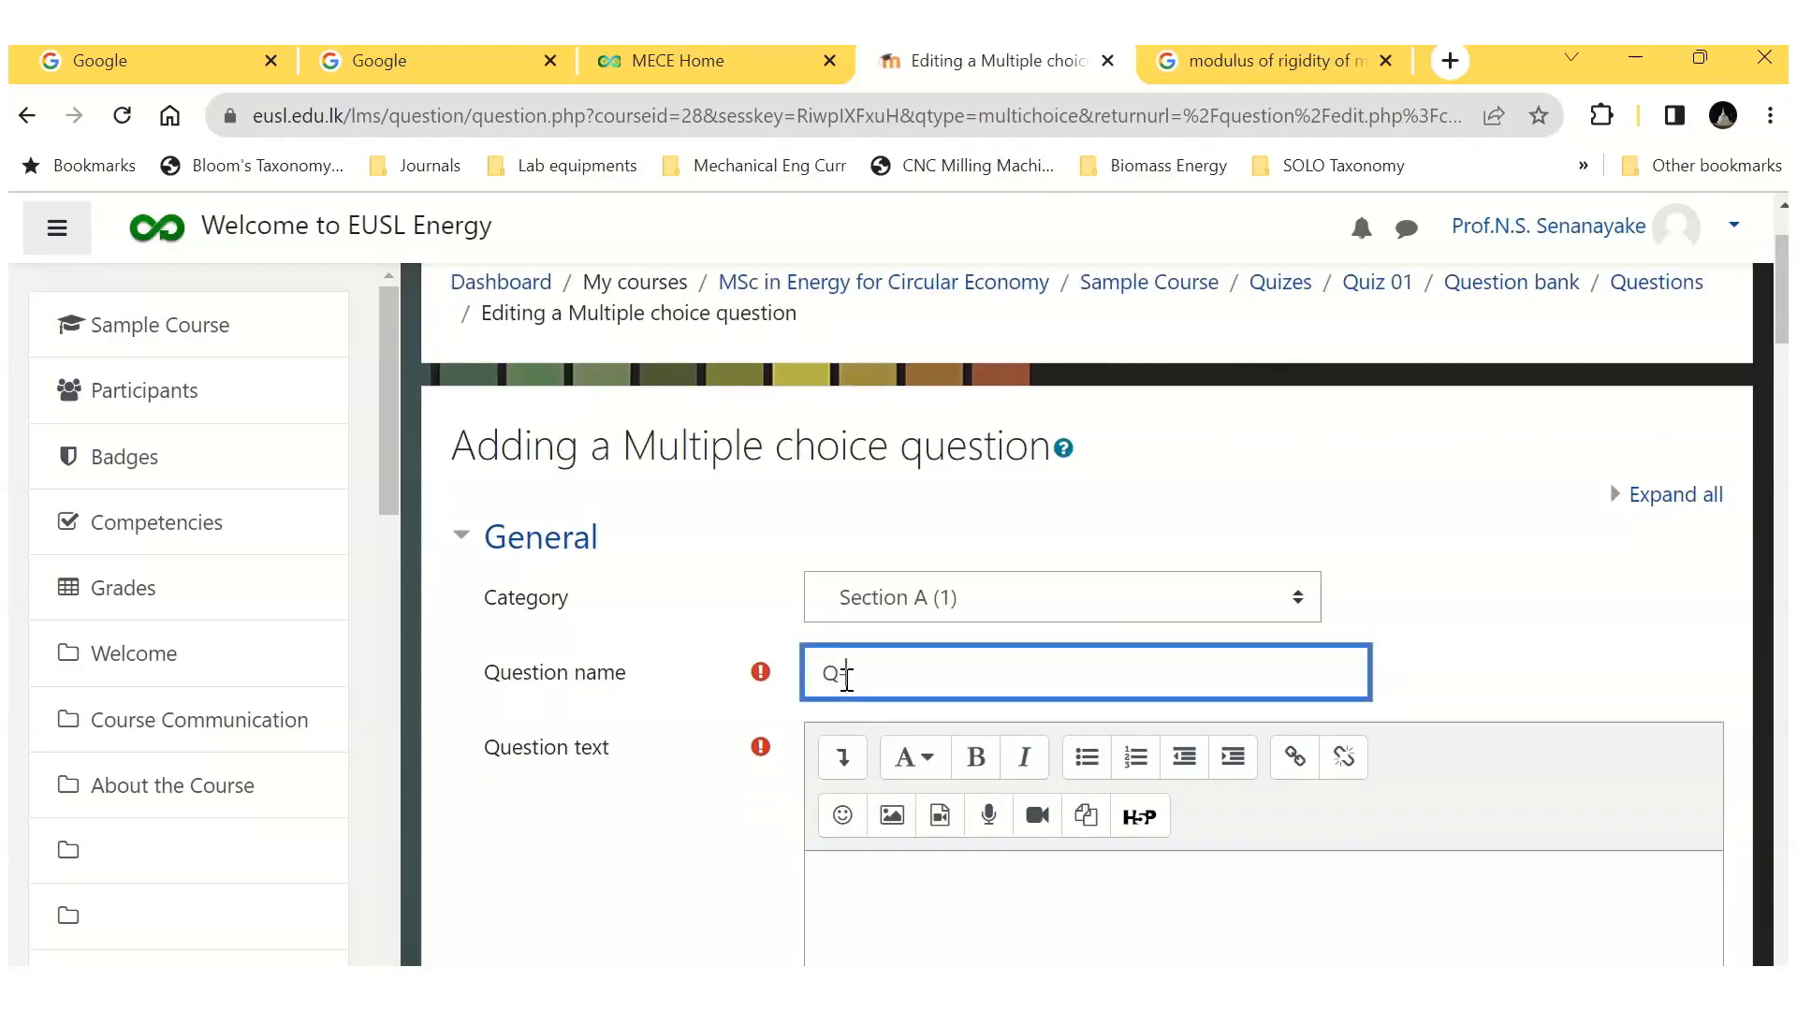
# Step: Paste the question text "The most likely value for the Modulus of rigidity of mild steel is:" and set the choices to No numbering
pyautogui.scroll(-5, 851, 683)
pyautogui.click(866, 471)
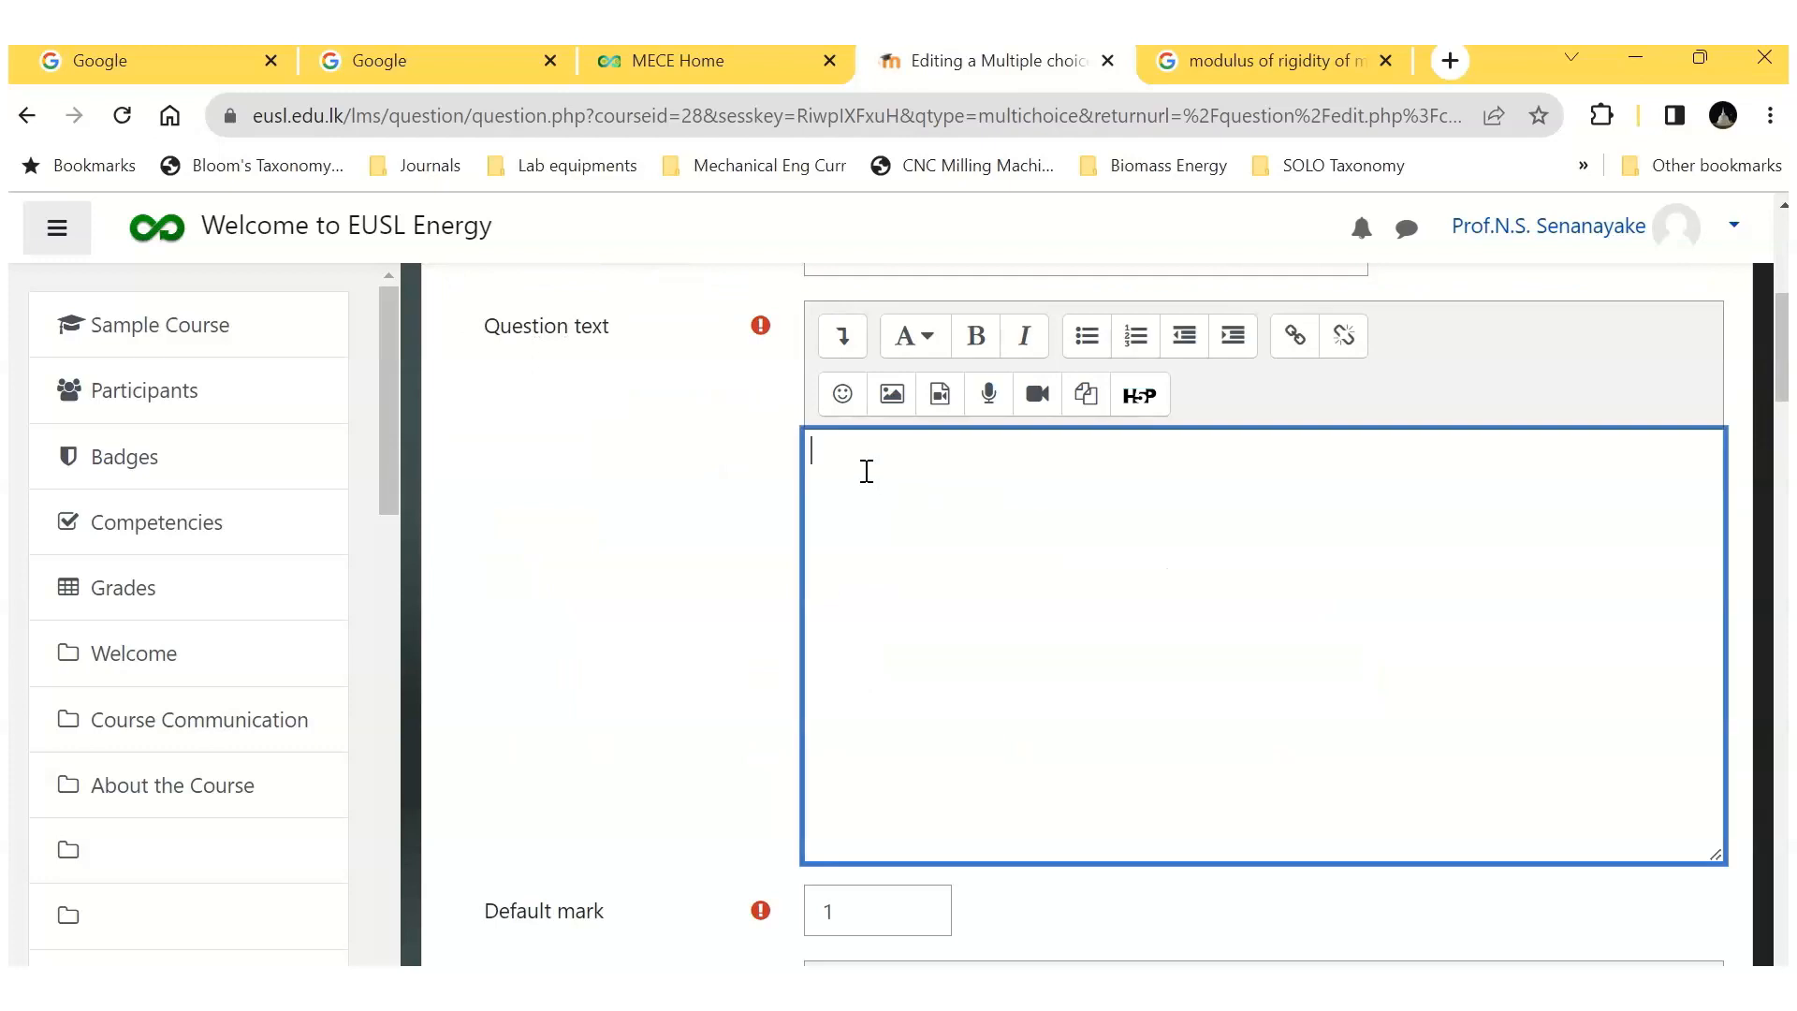
pyautogui.write('The most likely value for the Modulus of rigidity of mild steel is:')
pyautogui.scroll(-10, 875, 846)
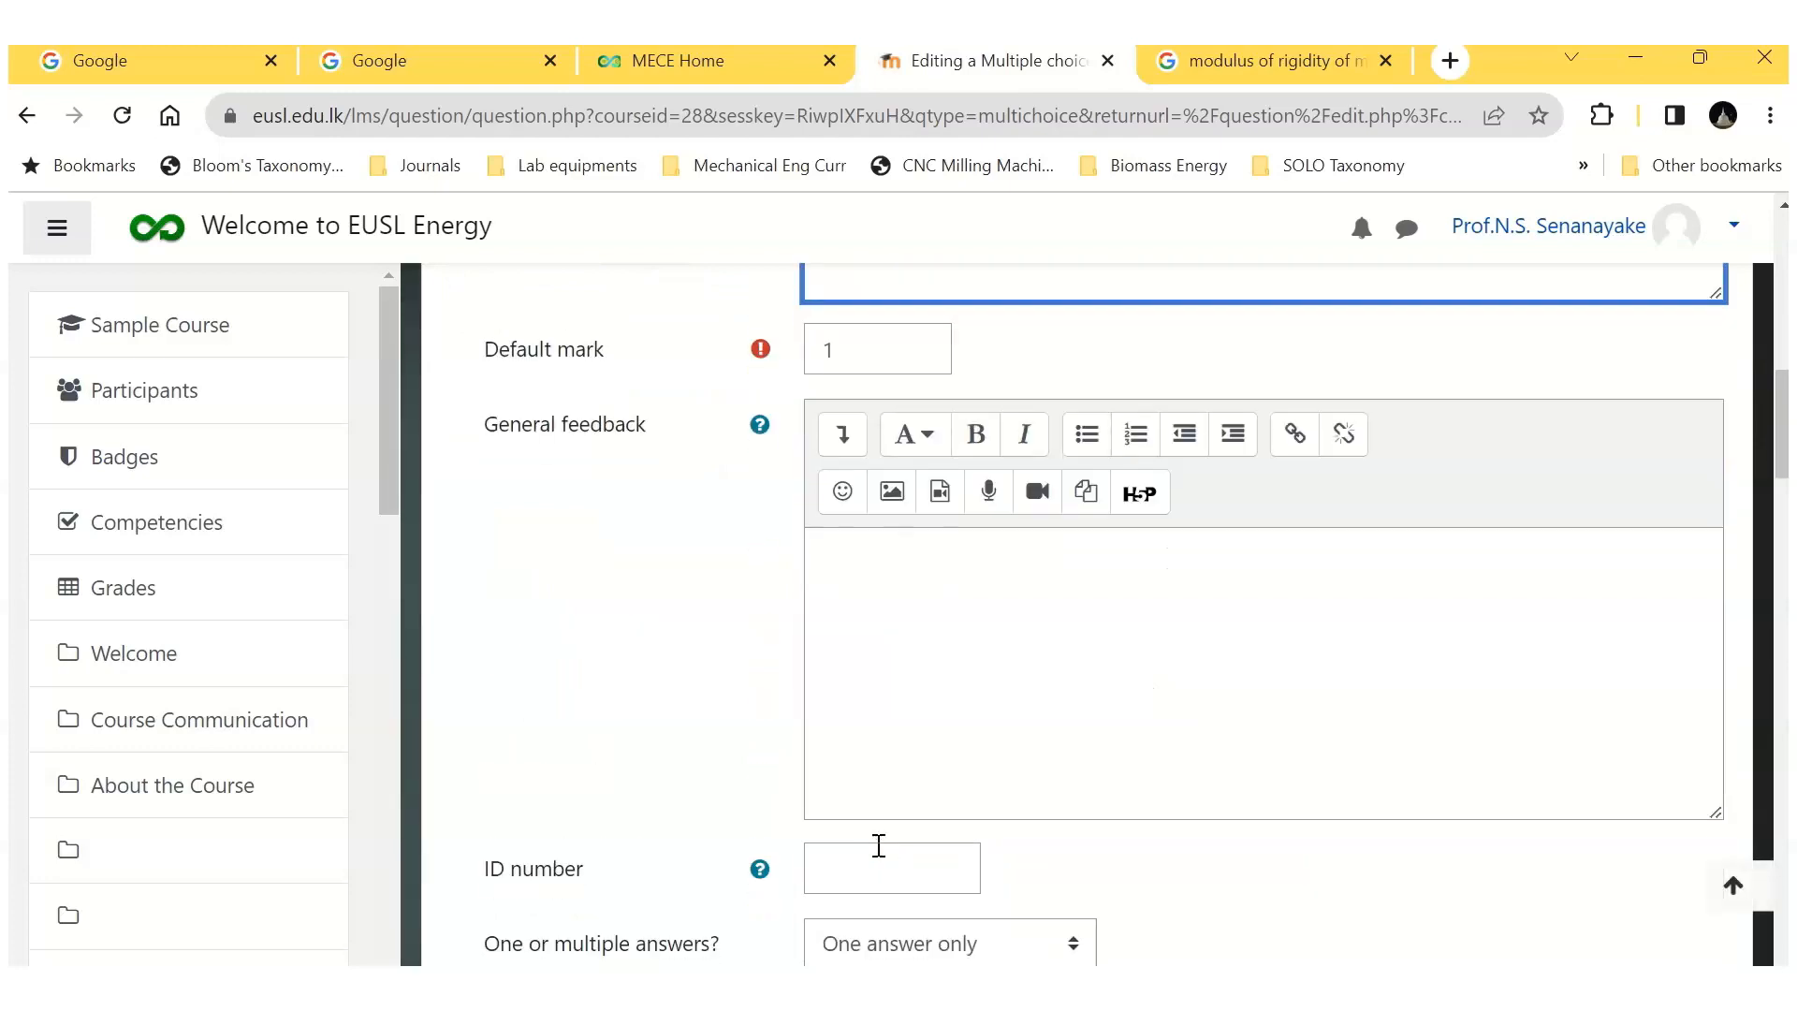
pyautogui.click(936, 665)
pyautogui.click(875, 849)
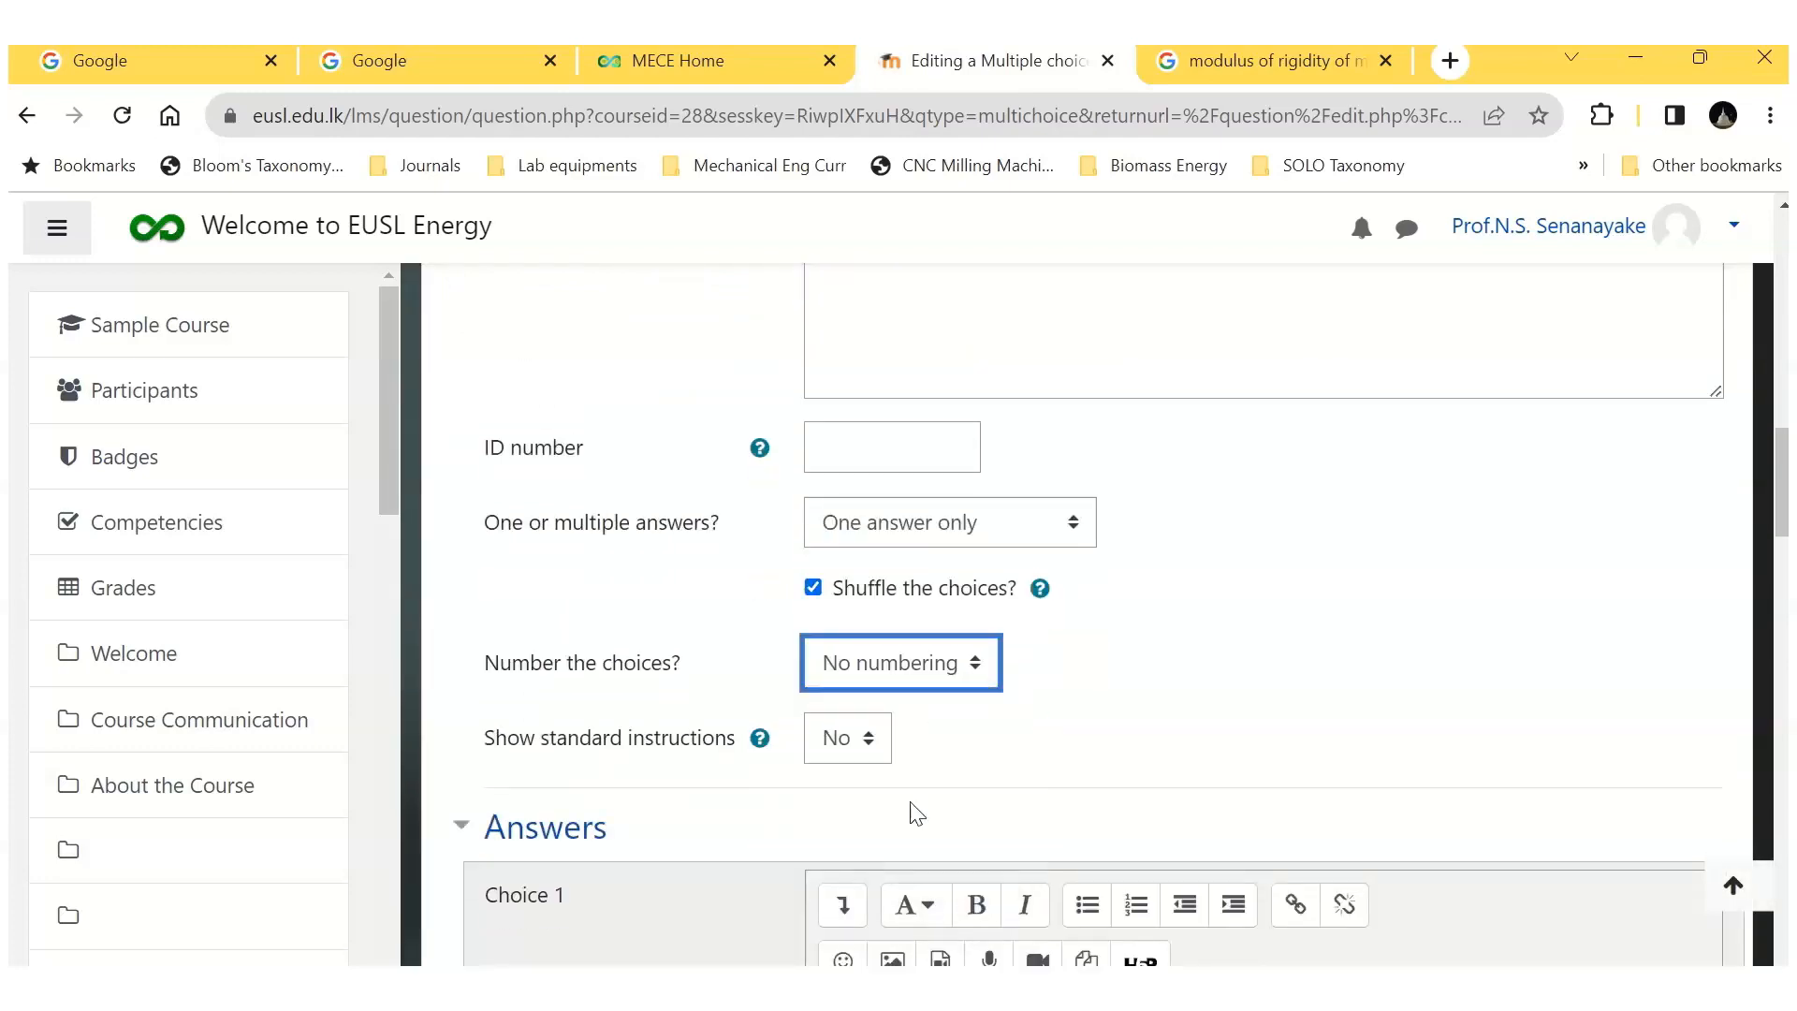
# Step: Enter "80 GPa" as Choice 1 and set its grade to 100%
pyautogui.scroll(-5, 1029, 739)
pyautogui.click(862, 593)
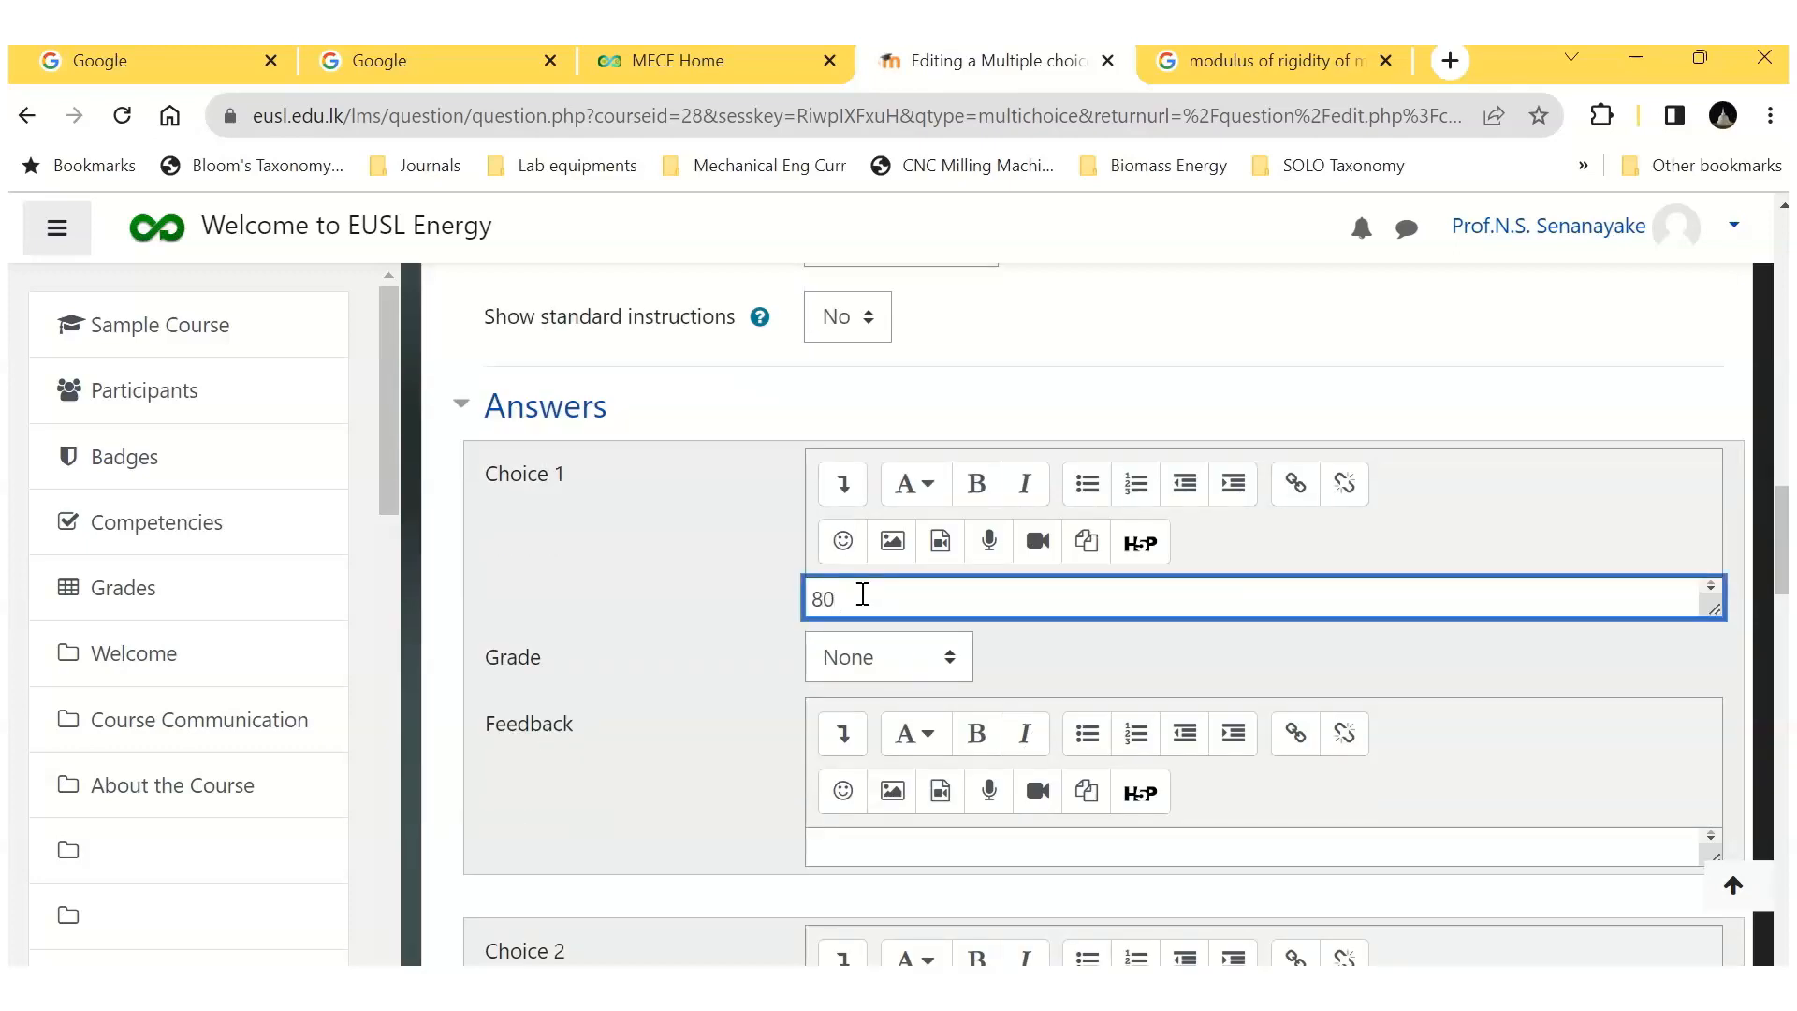
pyautogui.click(949, 655)
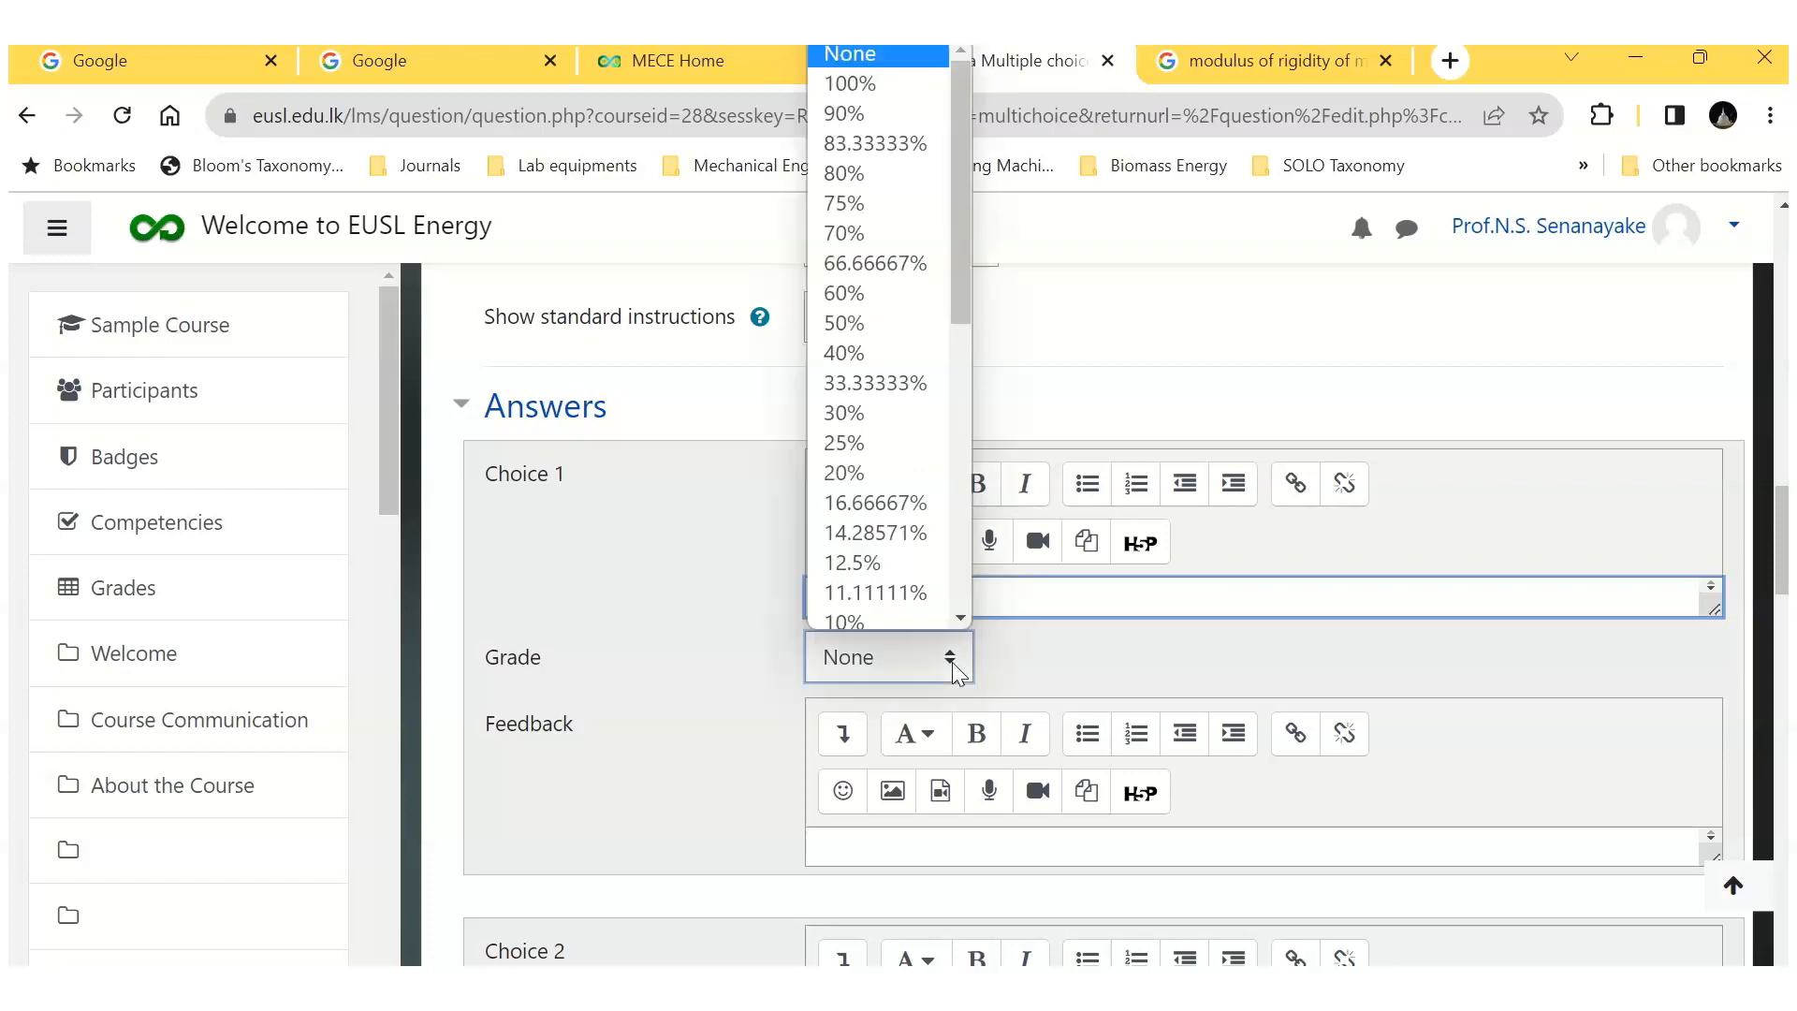
pyautogui.click(947, 81)
pyautogui.click(1108, 660)
# Step: Enter "80 MPa" as Choice 2 and "800 Pa" as Choice 3
pyautogui.scroll(-3, 1109, 659)
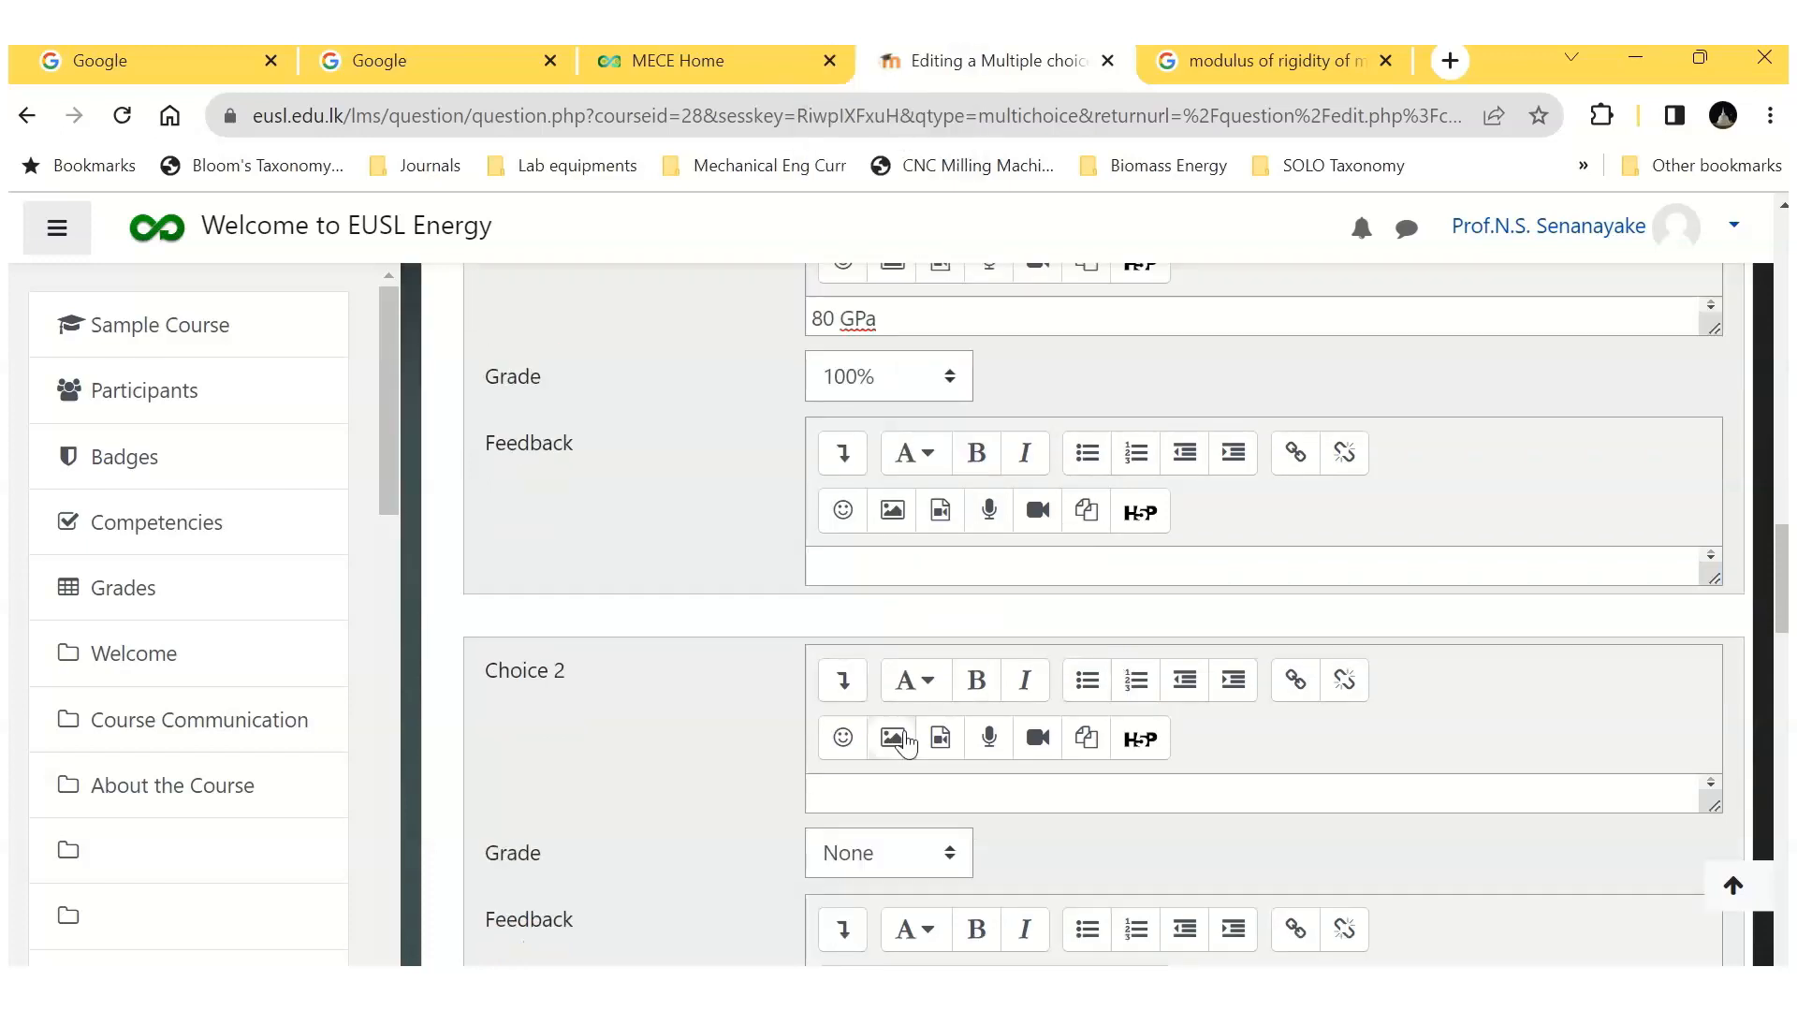
pyautogui.click(855, 803)
pyautogui.write('80 MPa')
pyautogui.click(660, 789)
pyautogui.scroll(-5, 936, 711)
pyautogui.click(880, 770)
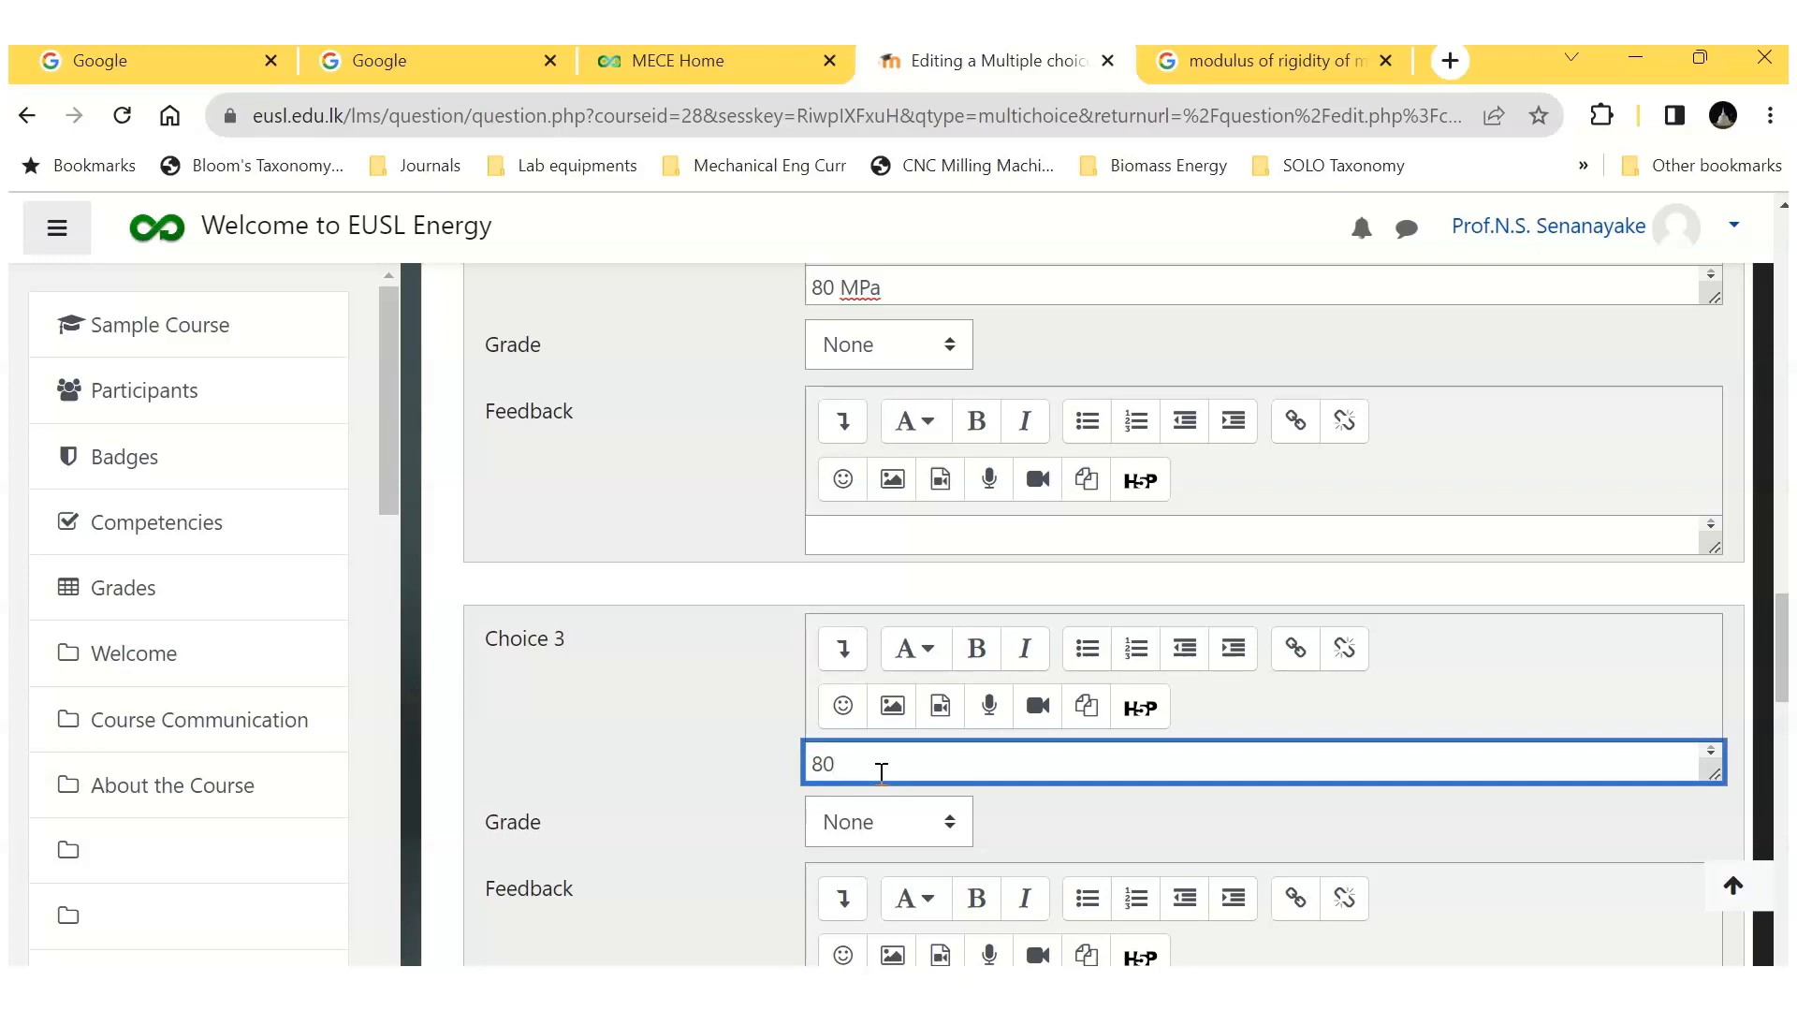
pyautogui.click(1132, 829)
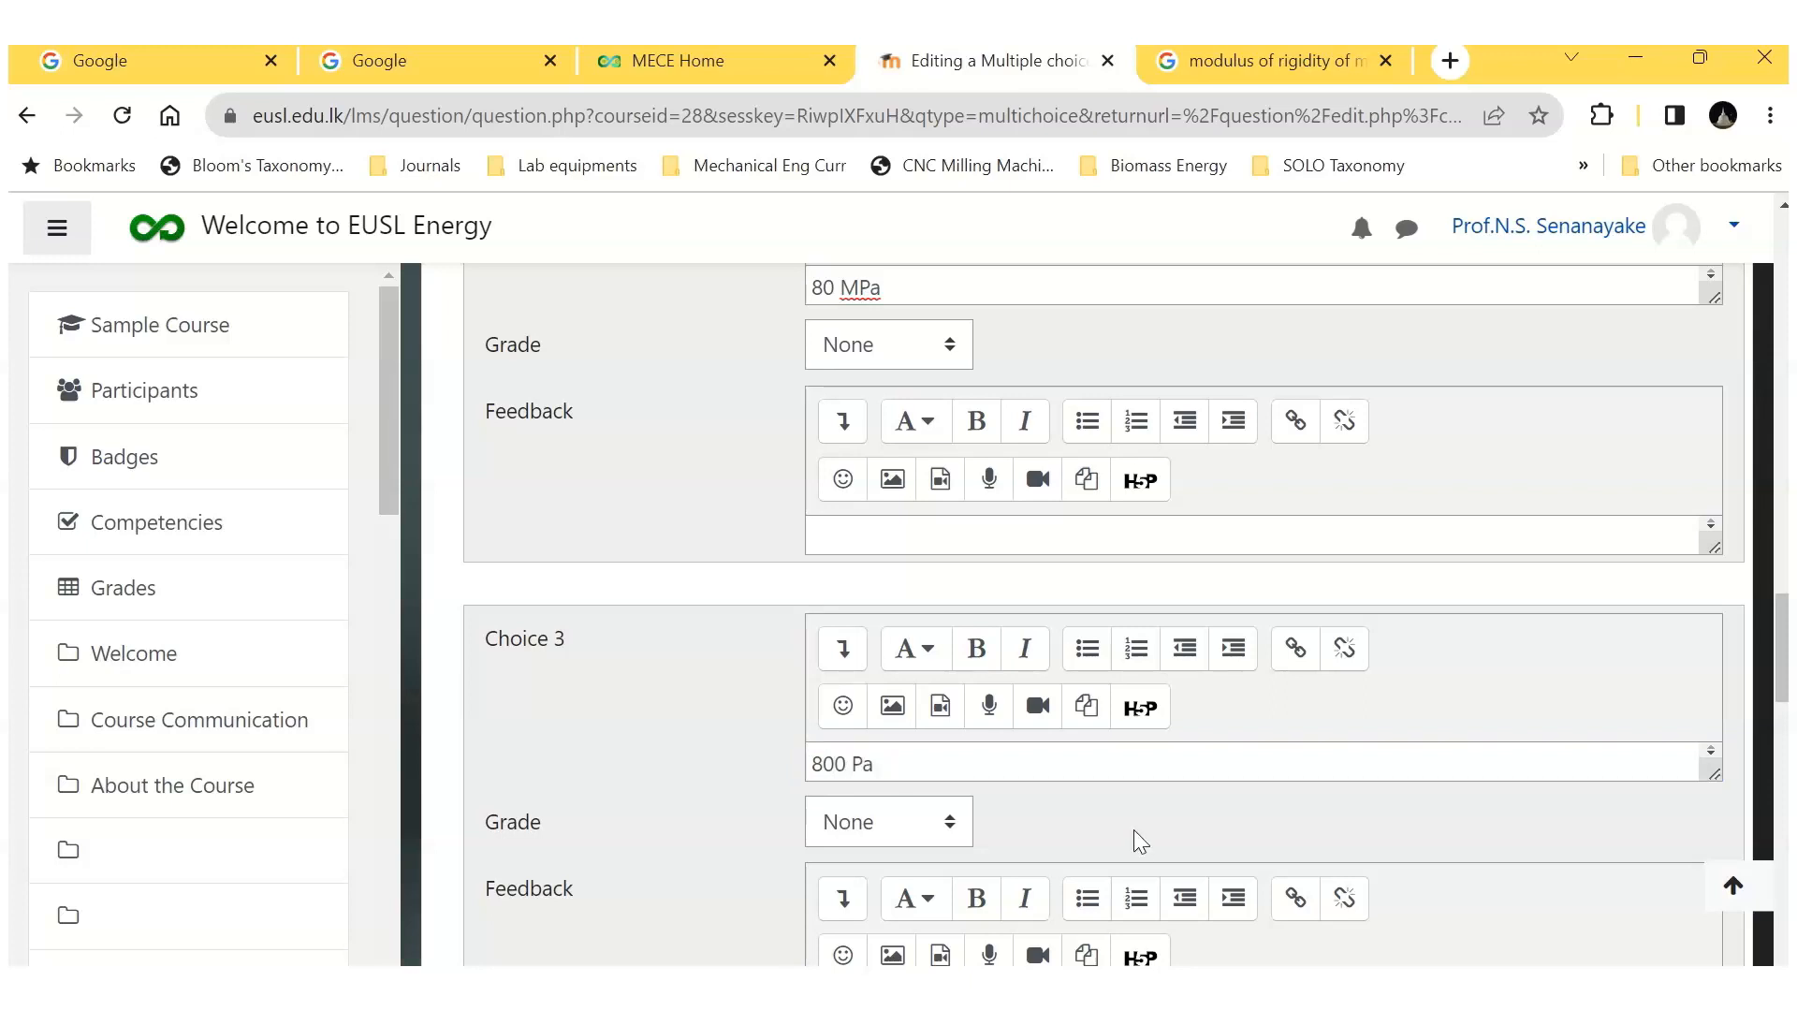
# Step: Enter "200 GPa" as Choice 4 and save the question
pyautogui.scroll(-1, 1132, 829)
pyautogui.click(841, 825)
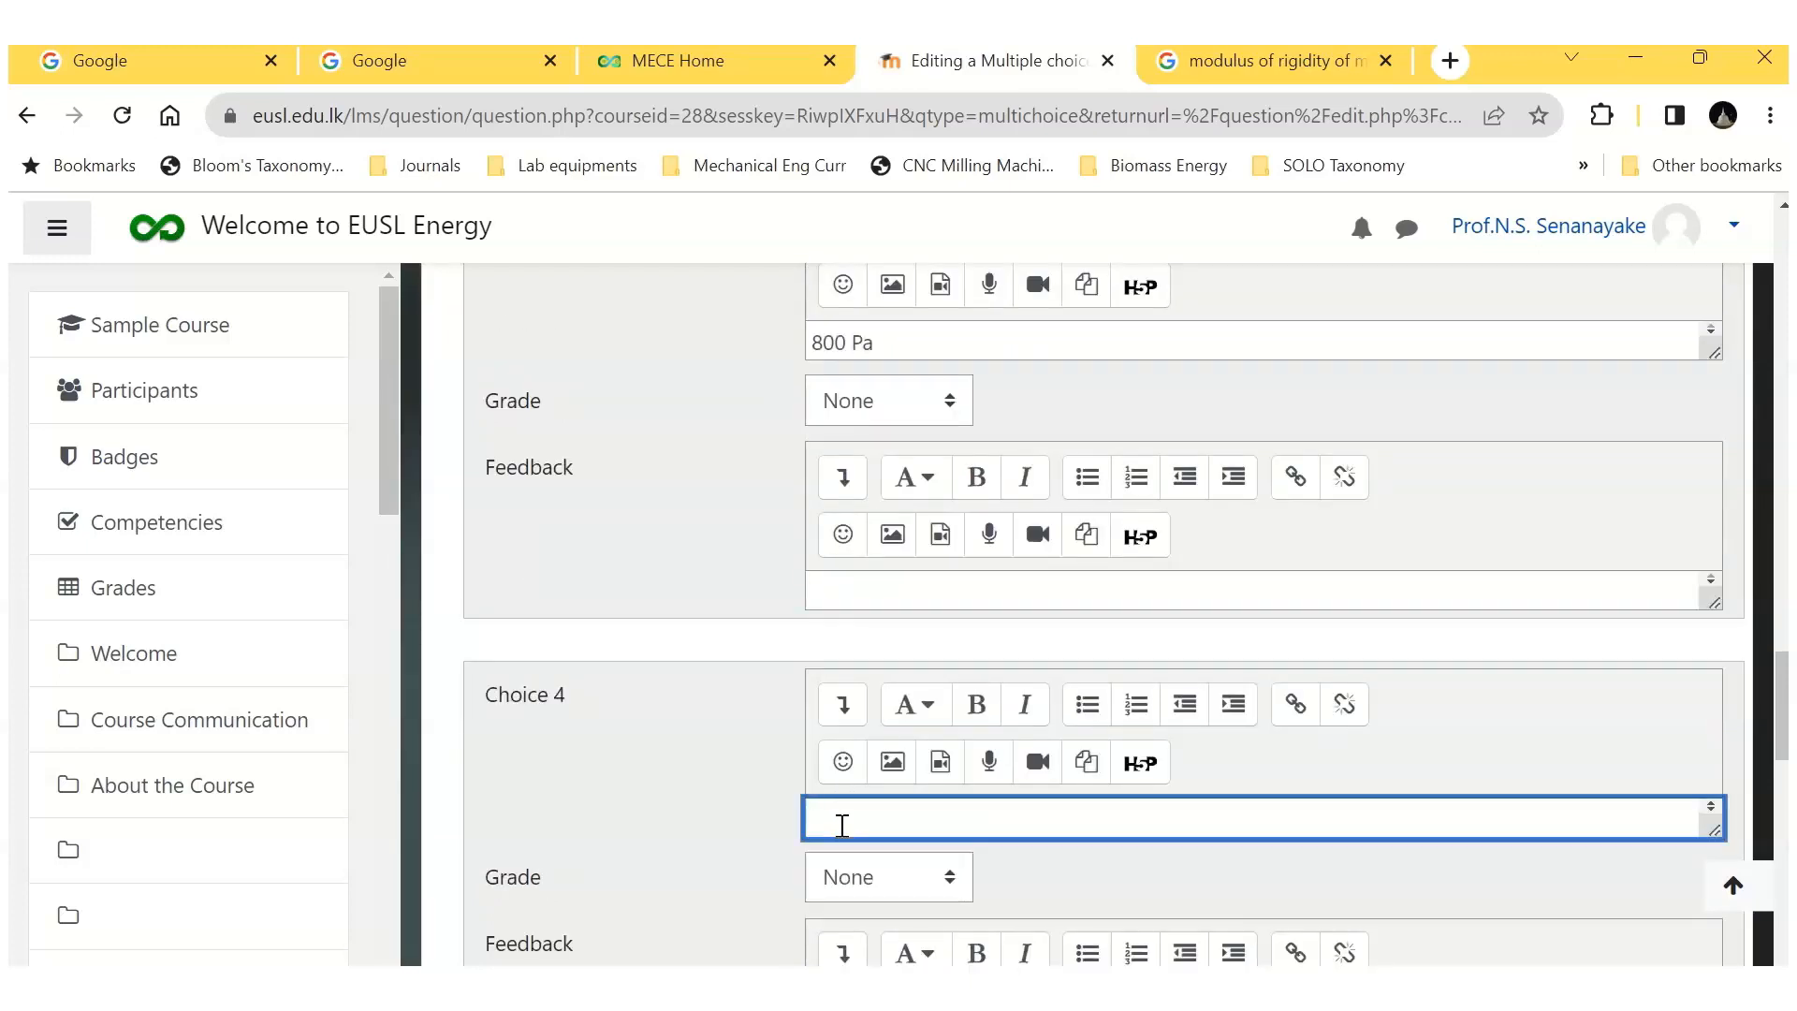
pyautogui.write('200 G')
pyautogui.scroll(-15, 805, 554)
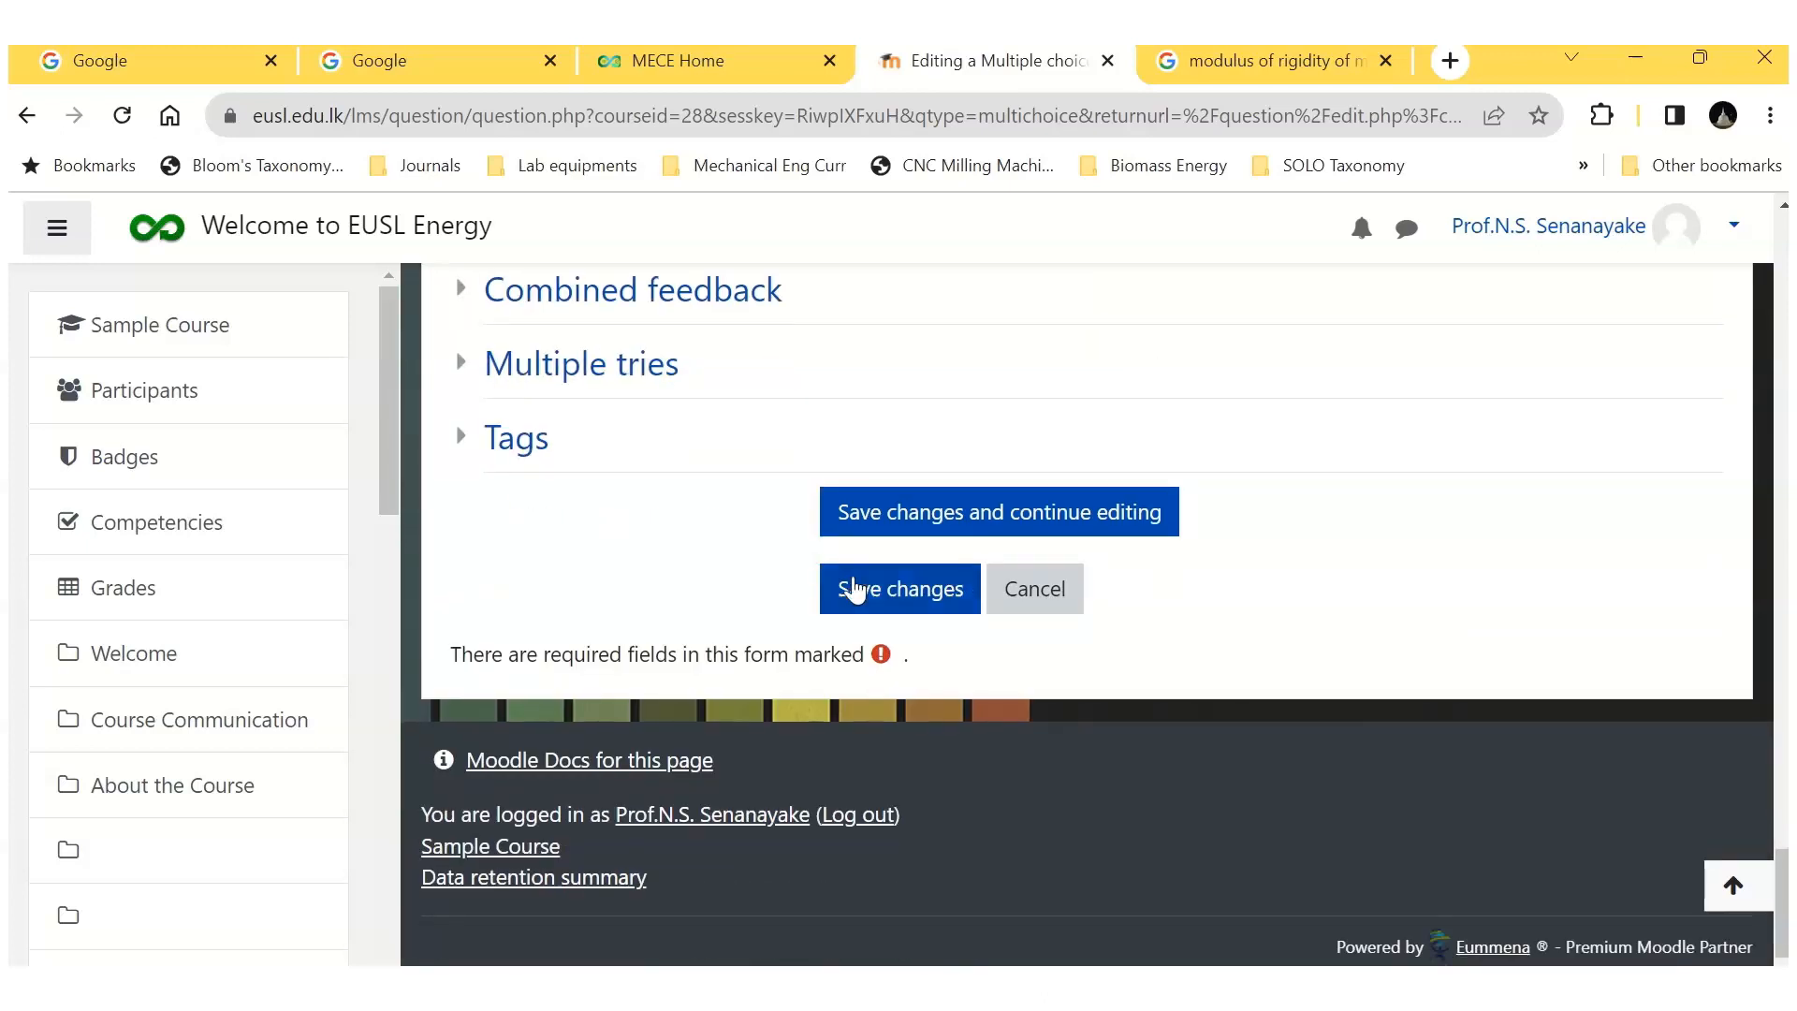
pyautogui.click(853, 590)
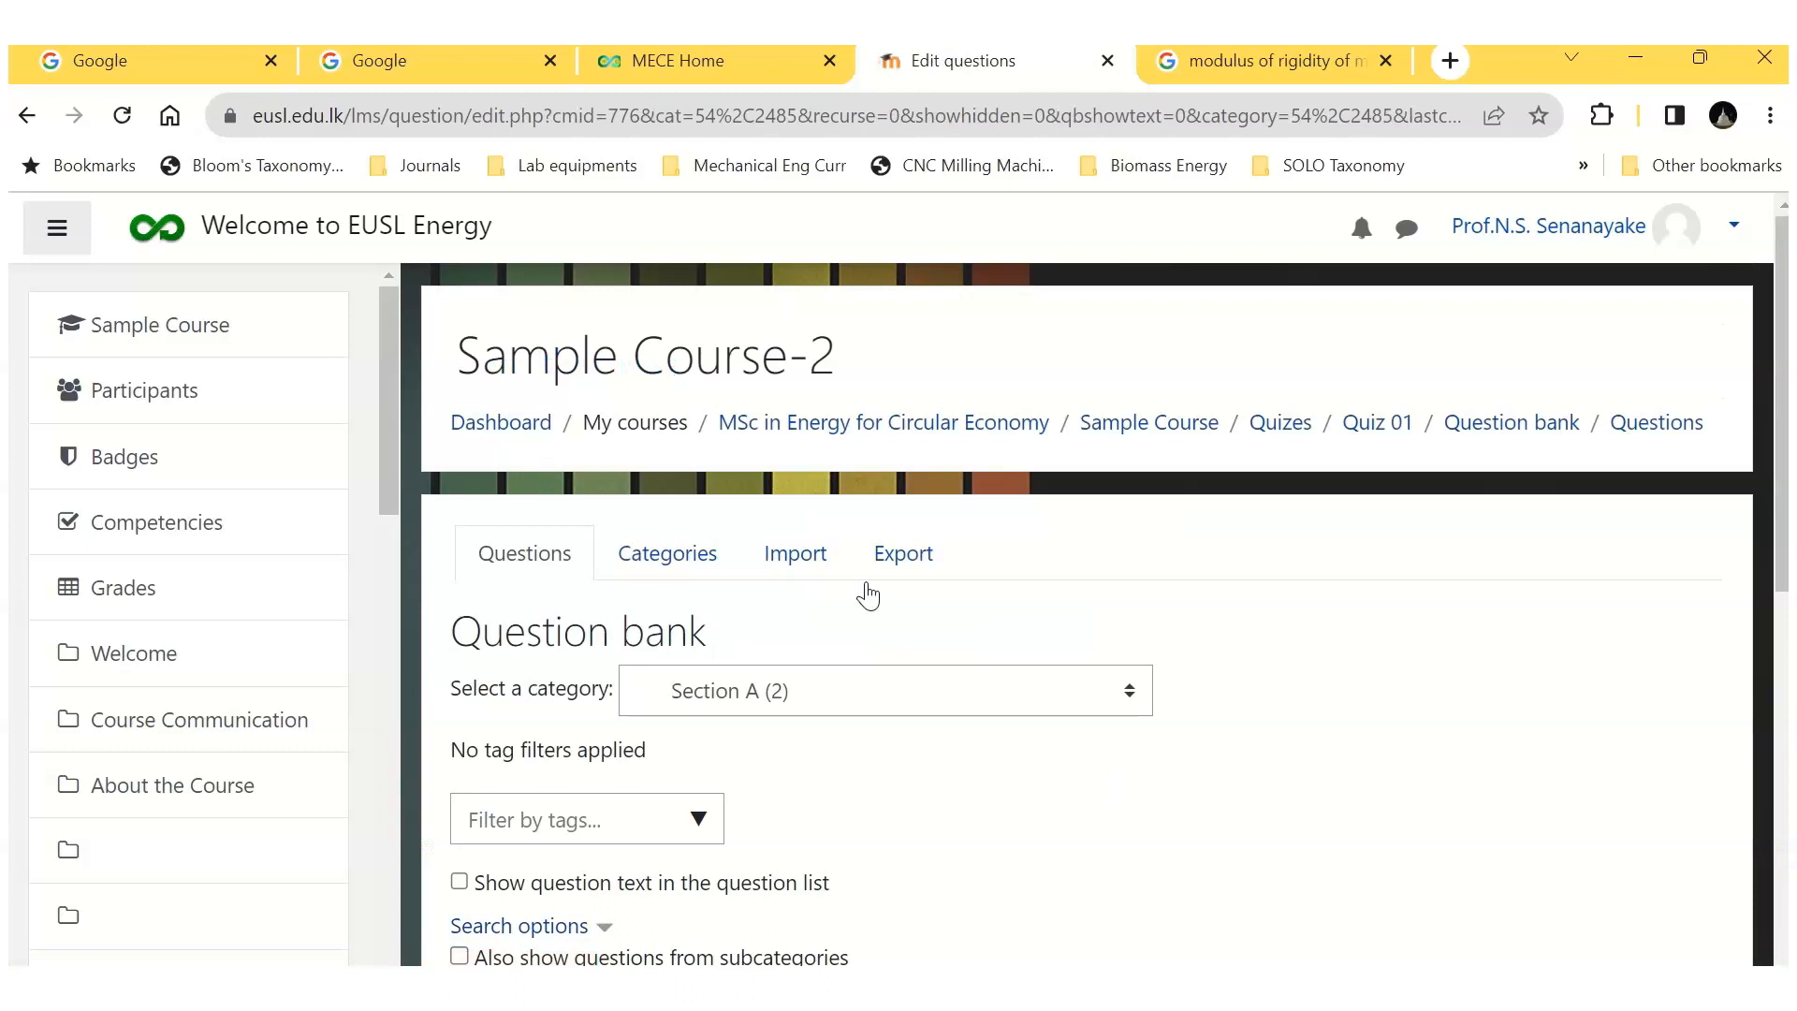
# Step: Preview question Q-A2 with its correct response filled in, and close the preview
pyautogui.scroll(-4, 866, 585)
pyautogui.click(944, 644)
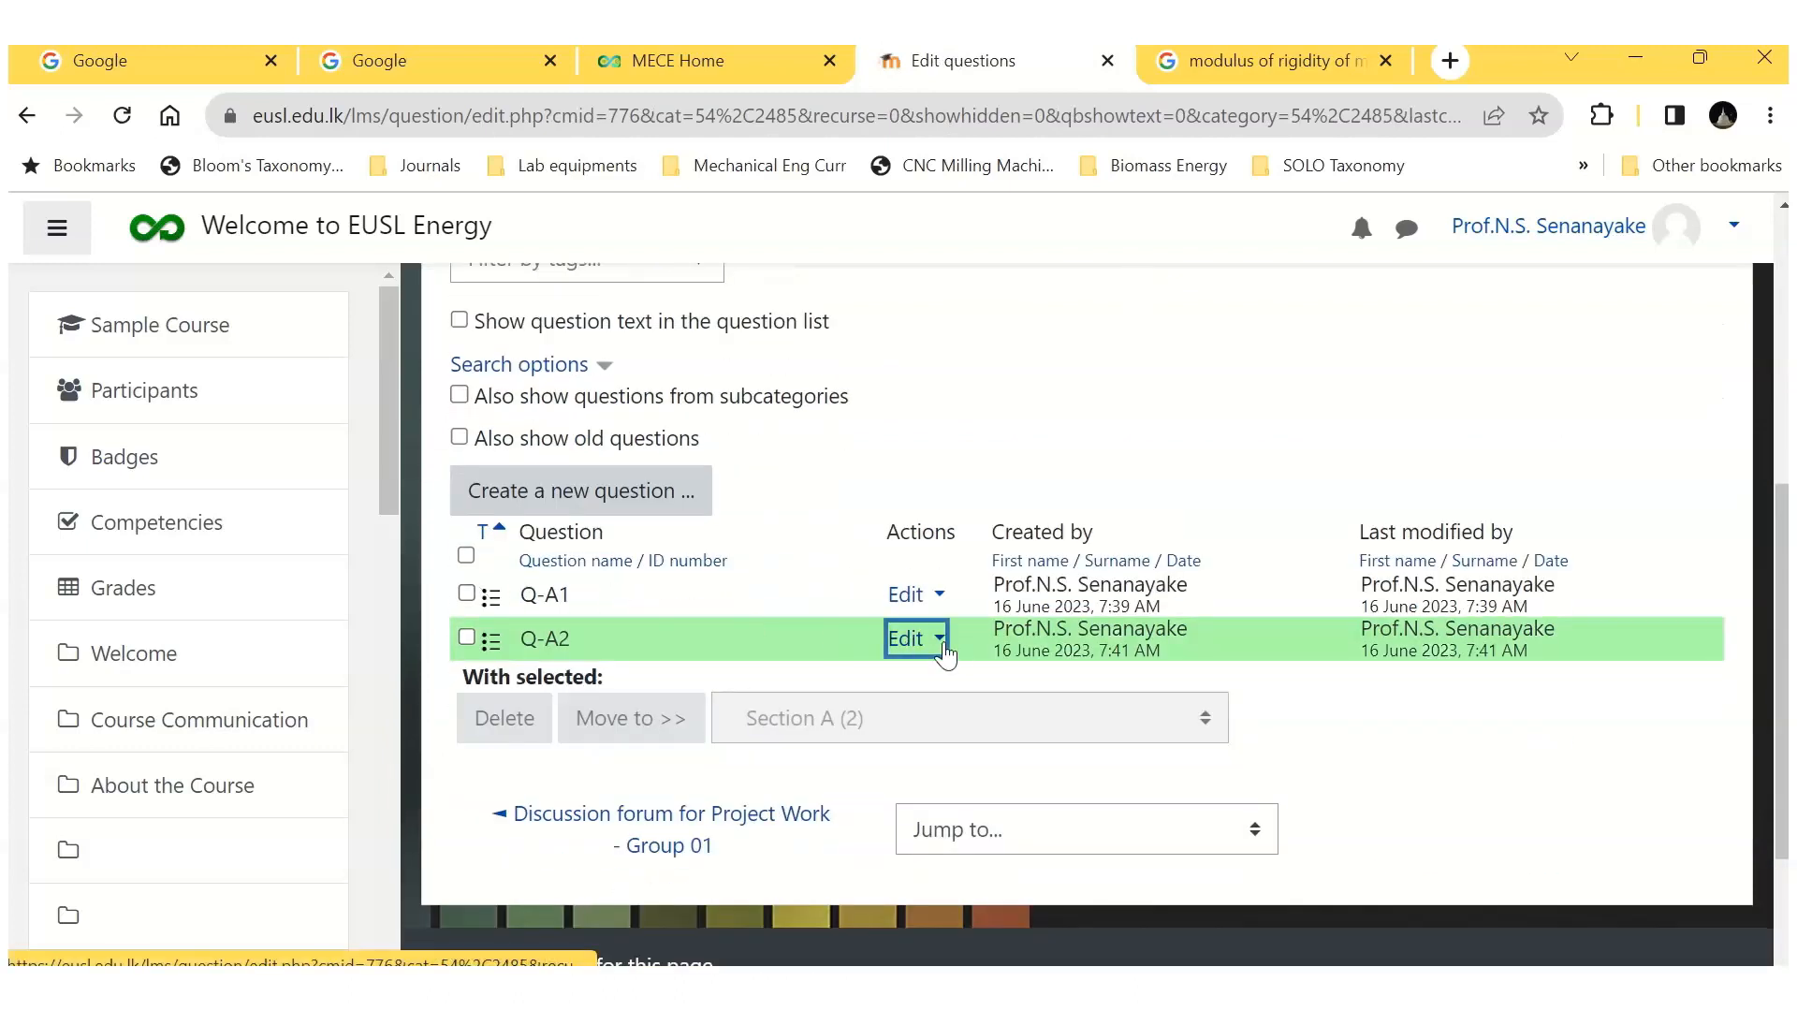
pyautogui.click(748, 775)
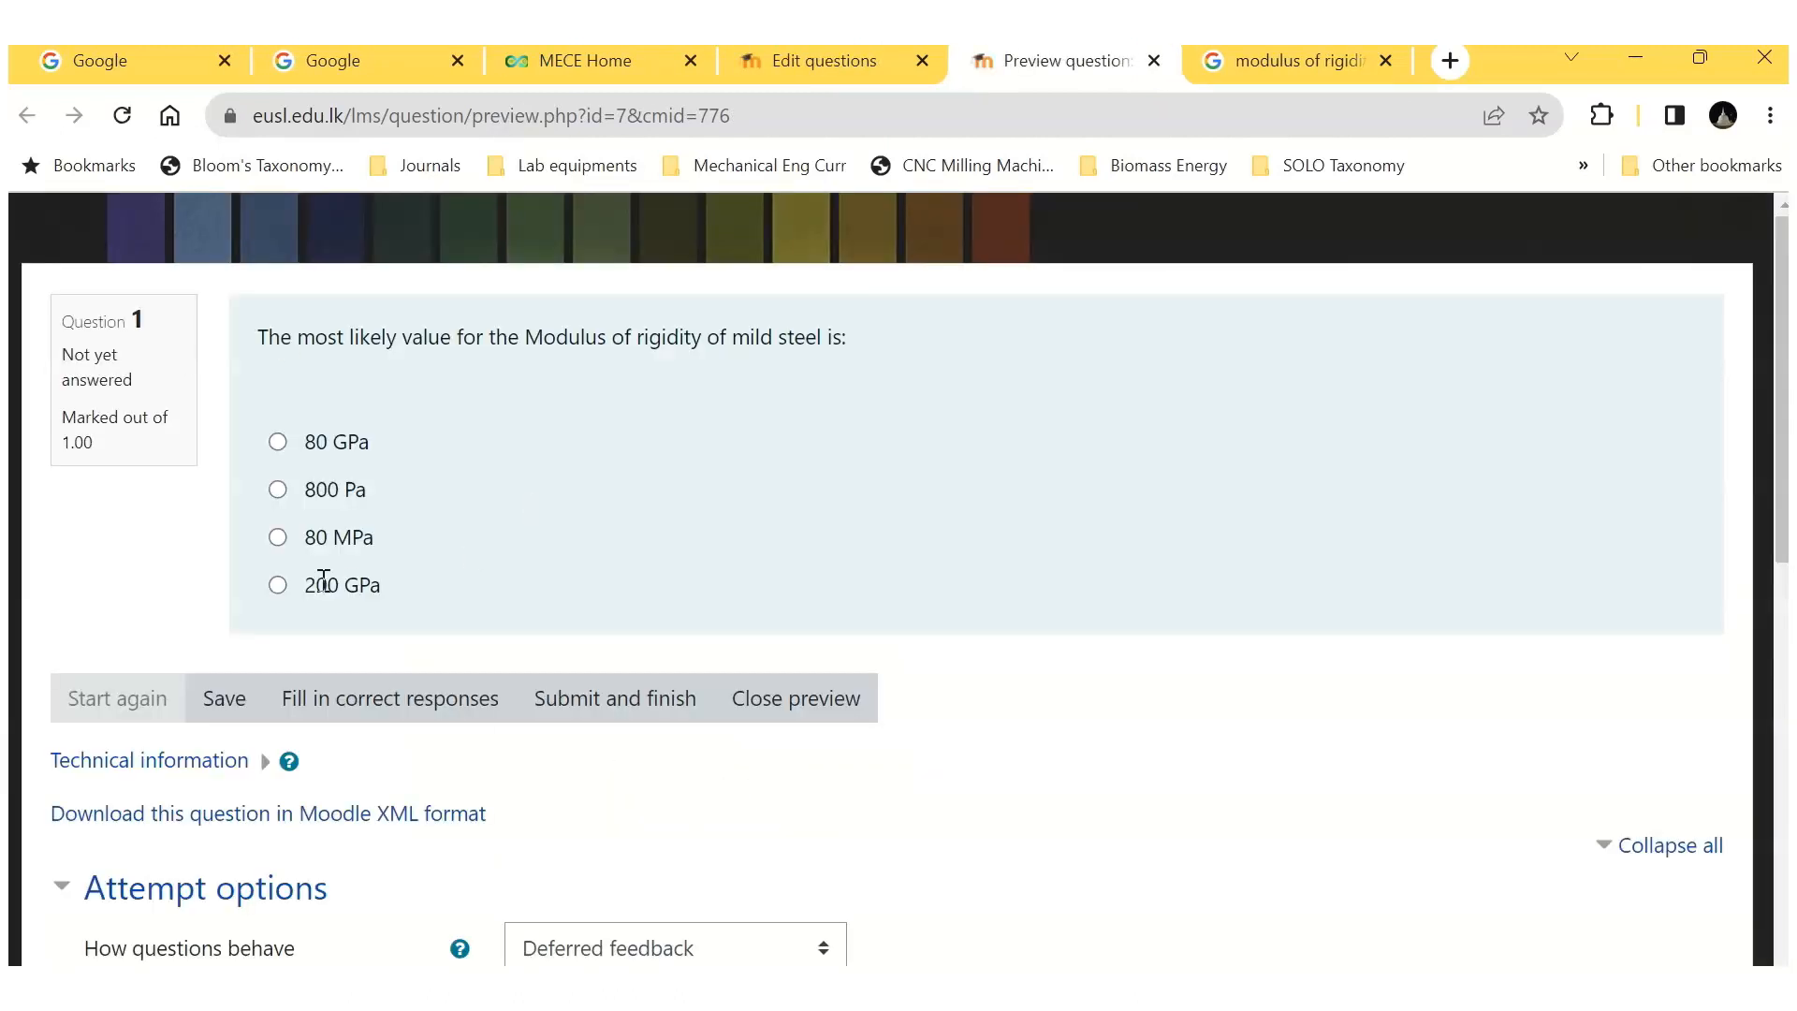
pyautogui.click(398, 696)
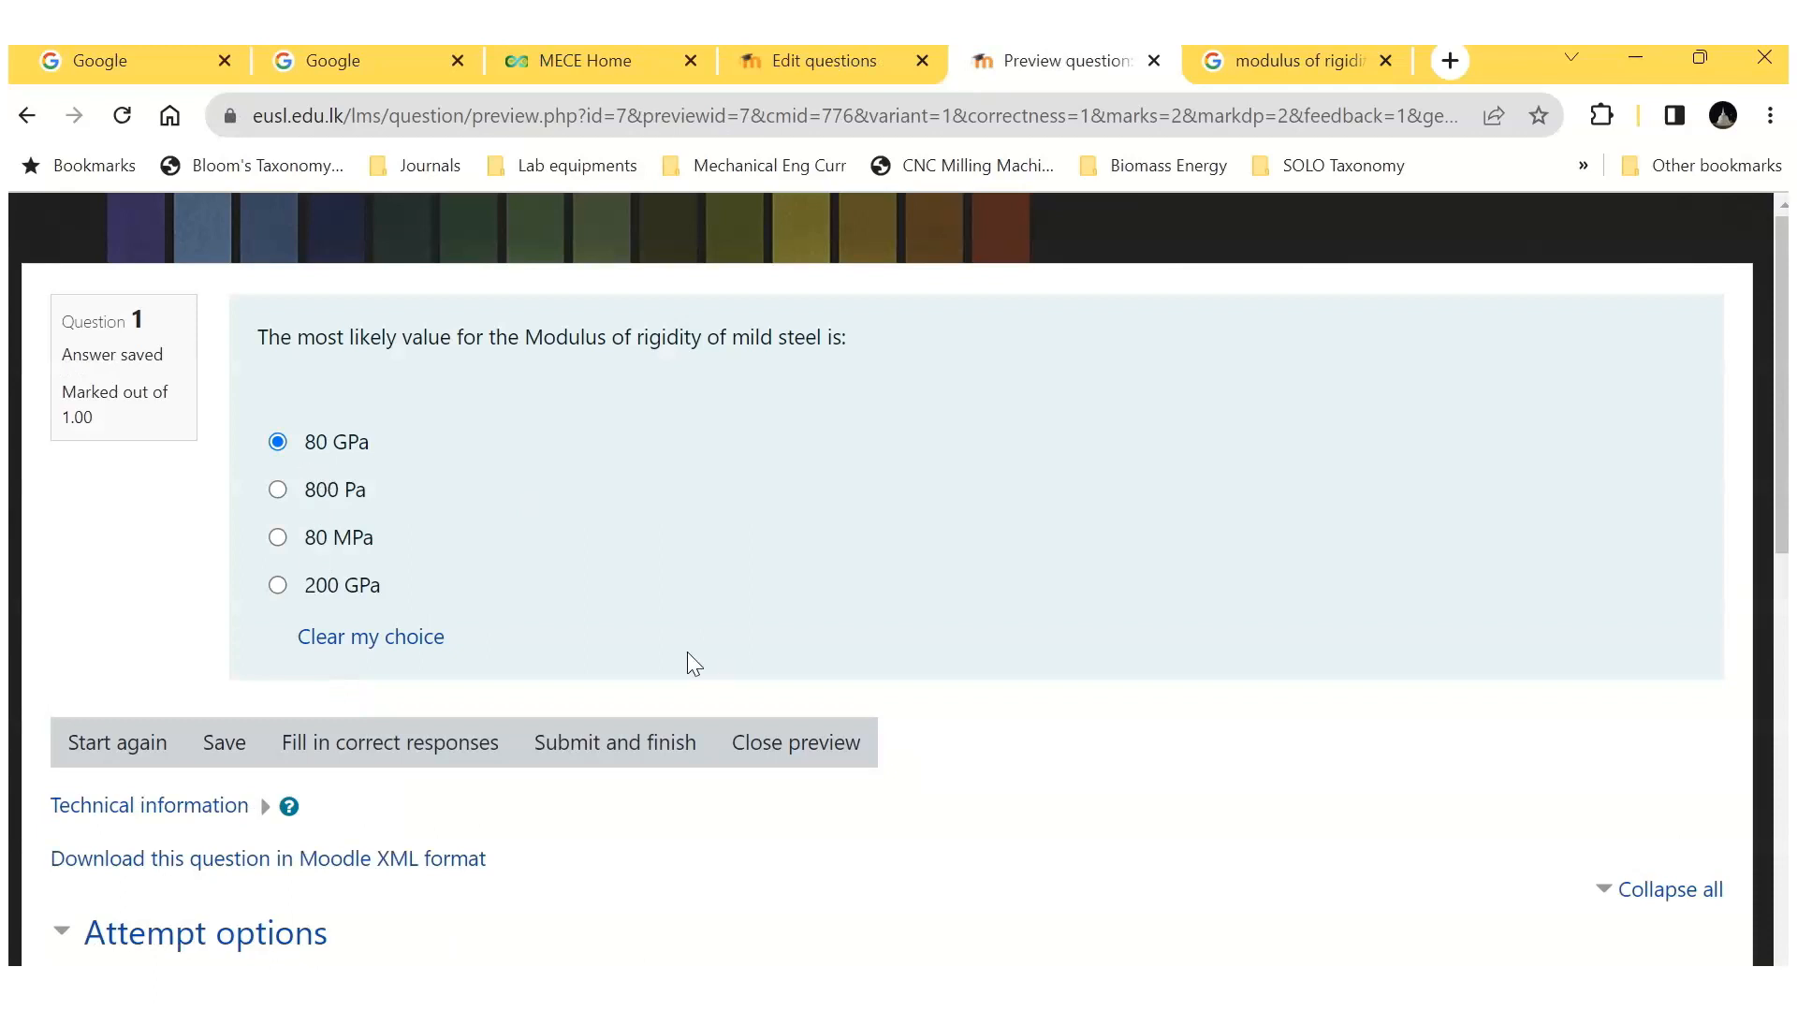
pyautogui.click(1154, 61)
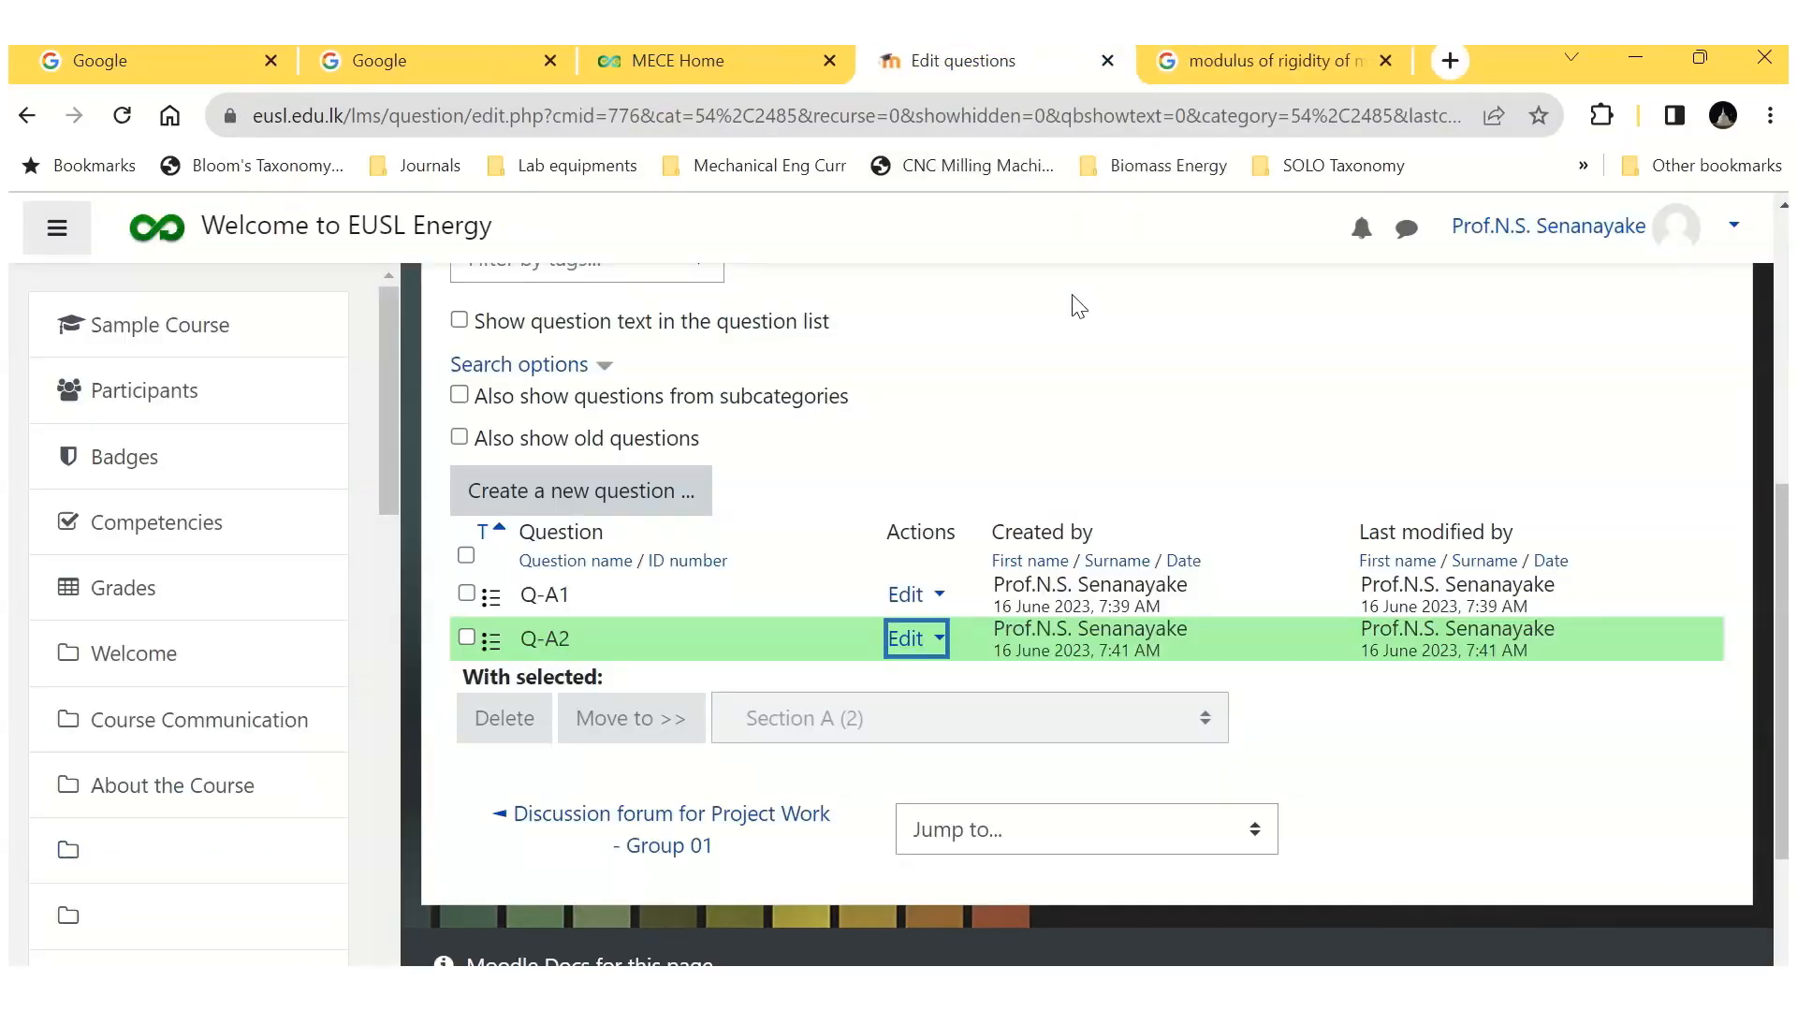
# Step: Switch the question bank to the Section B category of Quiz 01
pyautogui.scroll(5, 1043, 423)
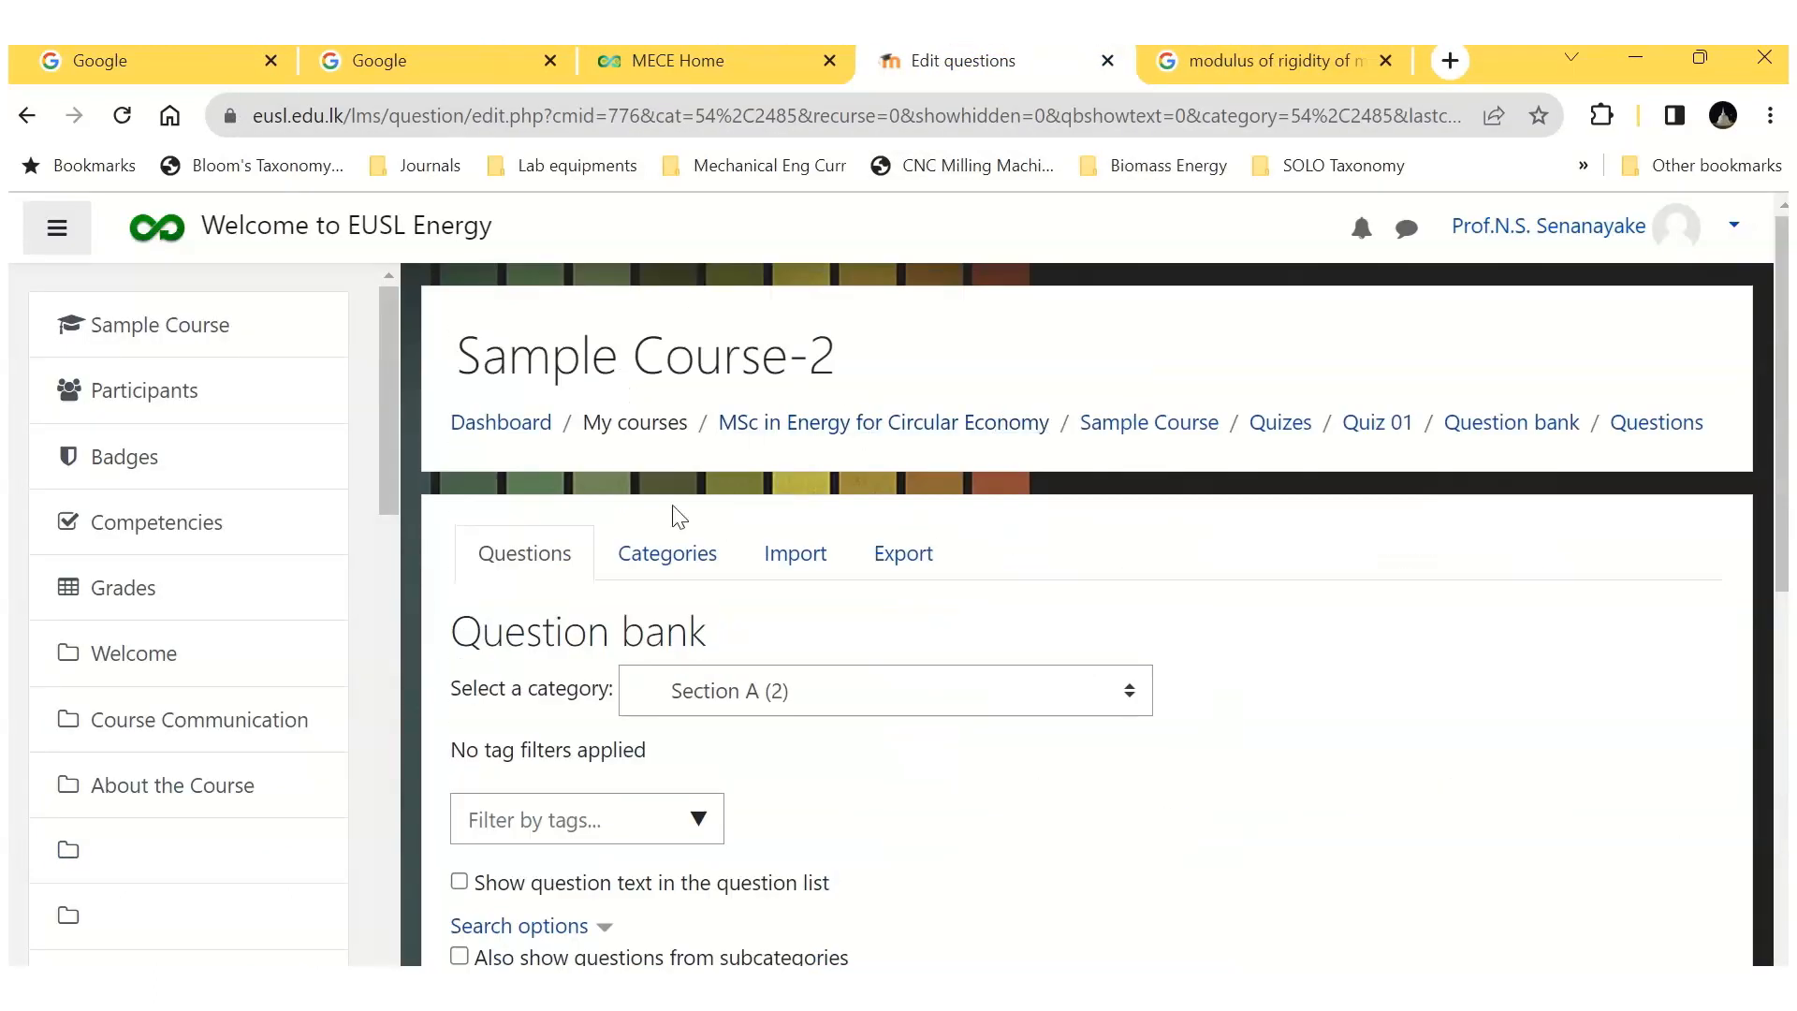
pyautogui.click(668, 552)
pyautogui.click(534, 560)
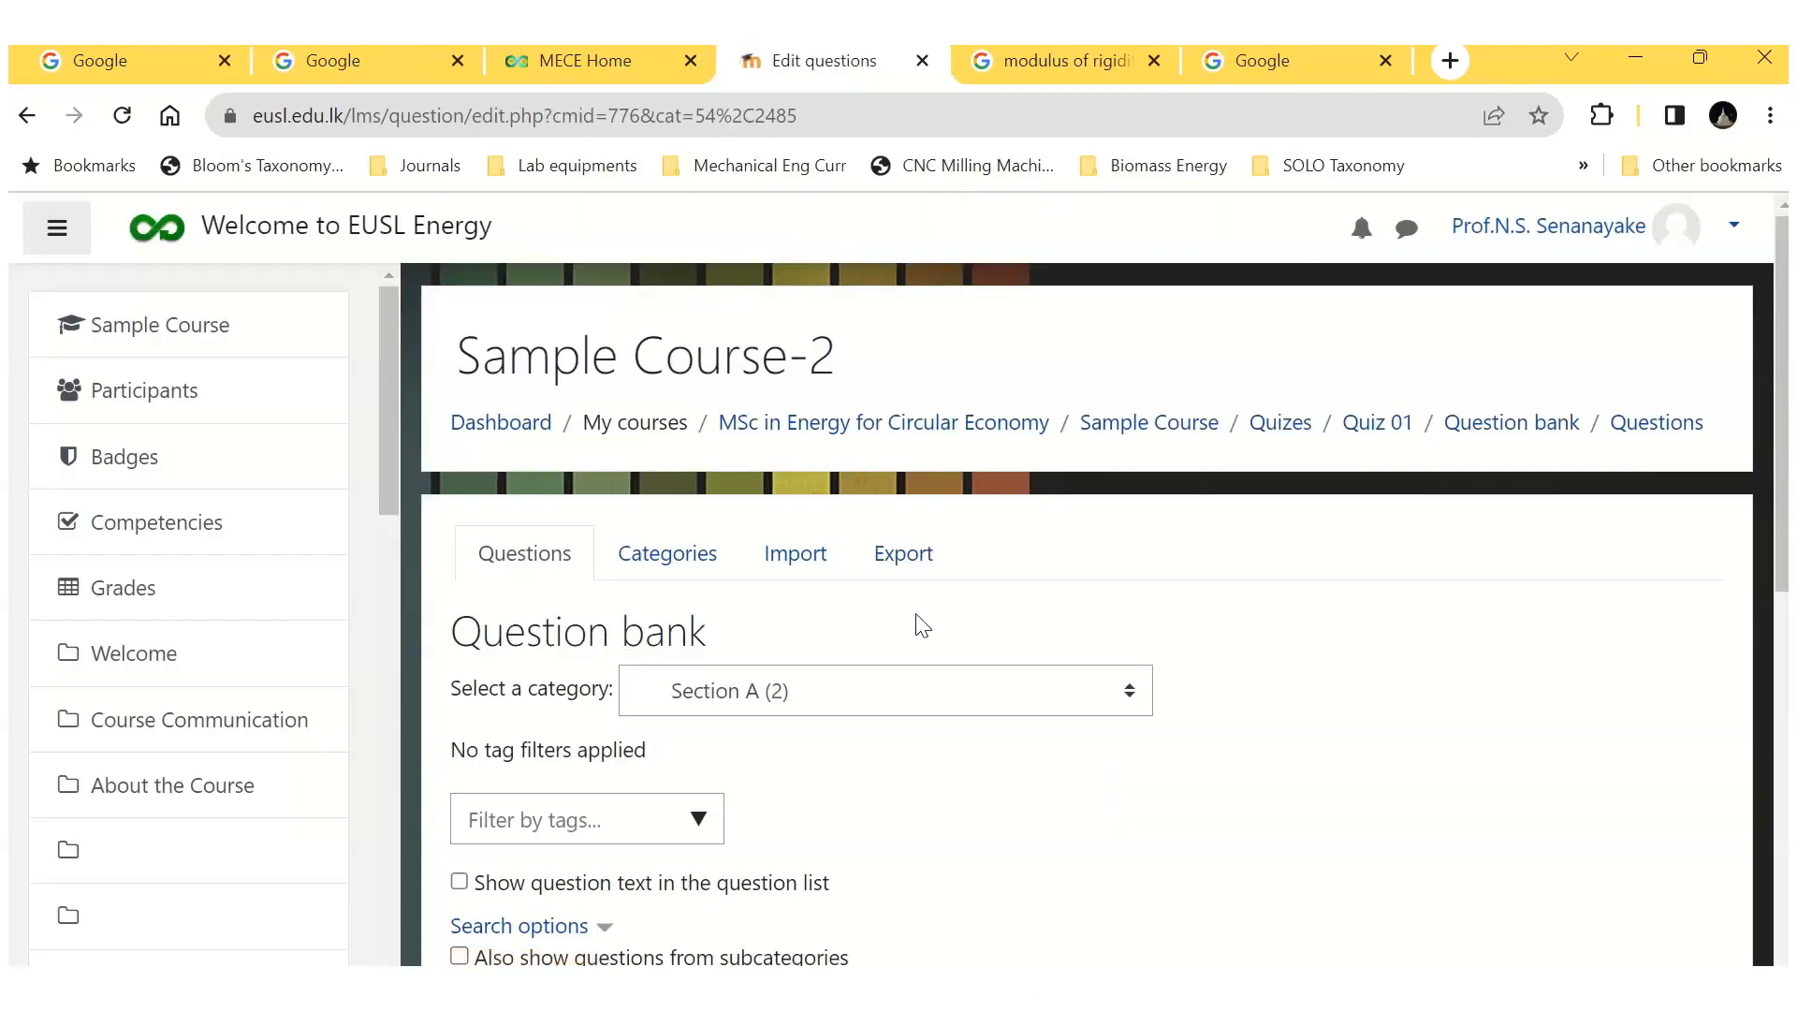
pyautogui.scroll(-2, 1030, 590)
pyautogui.click(1131, 554)
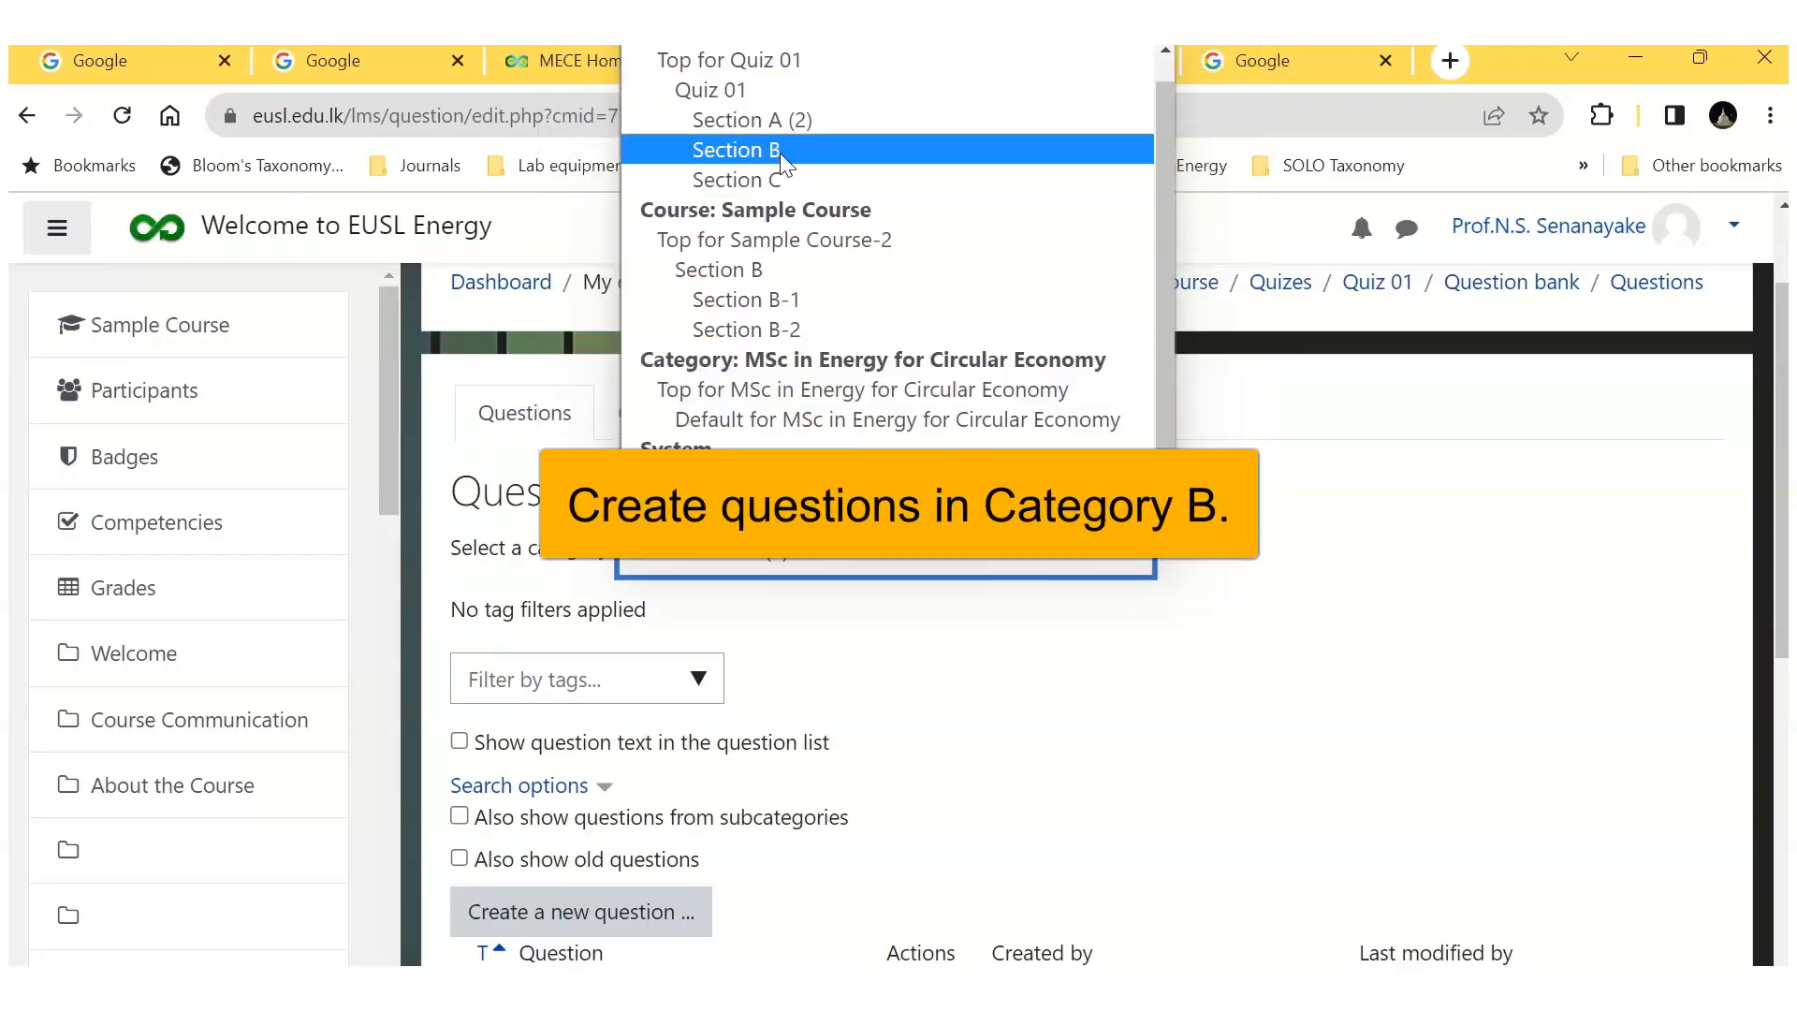
pyautogui.click(779, 153)
# Step: Create a new multiple choice question in Section B and name it Q-B1
pyautogui.scroll(-5, 866, 613)
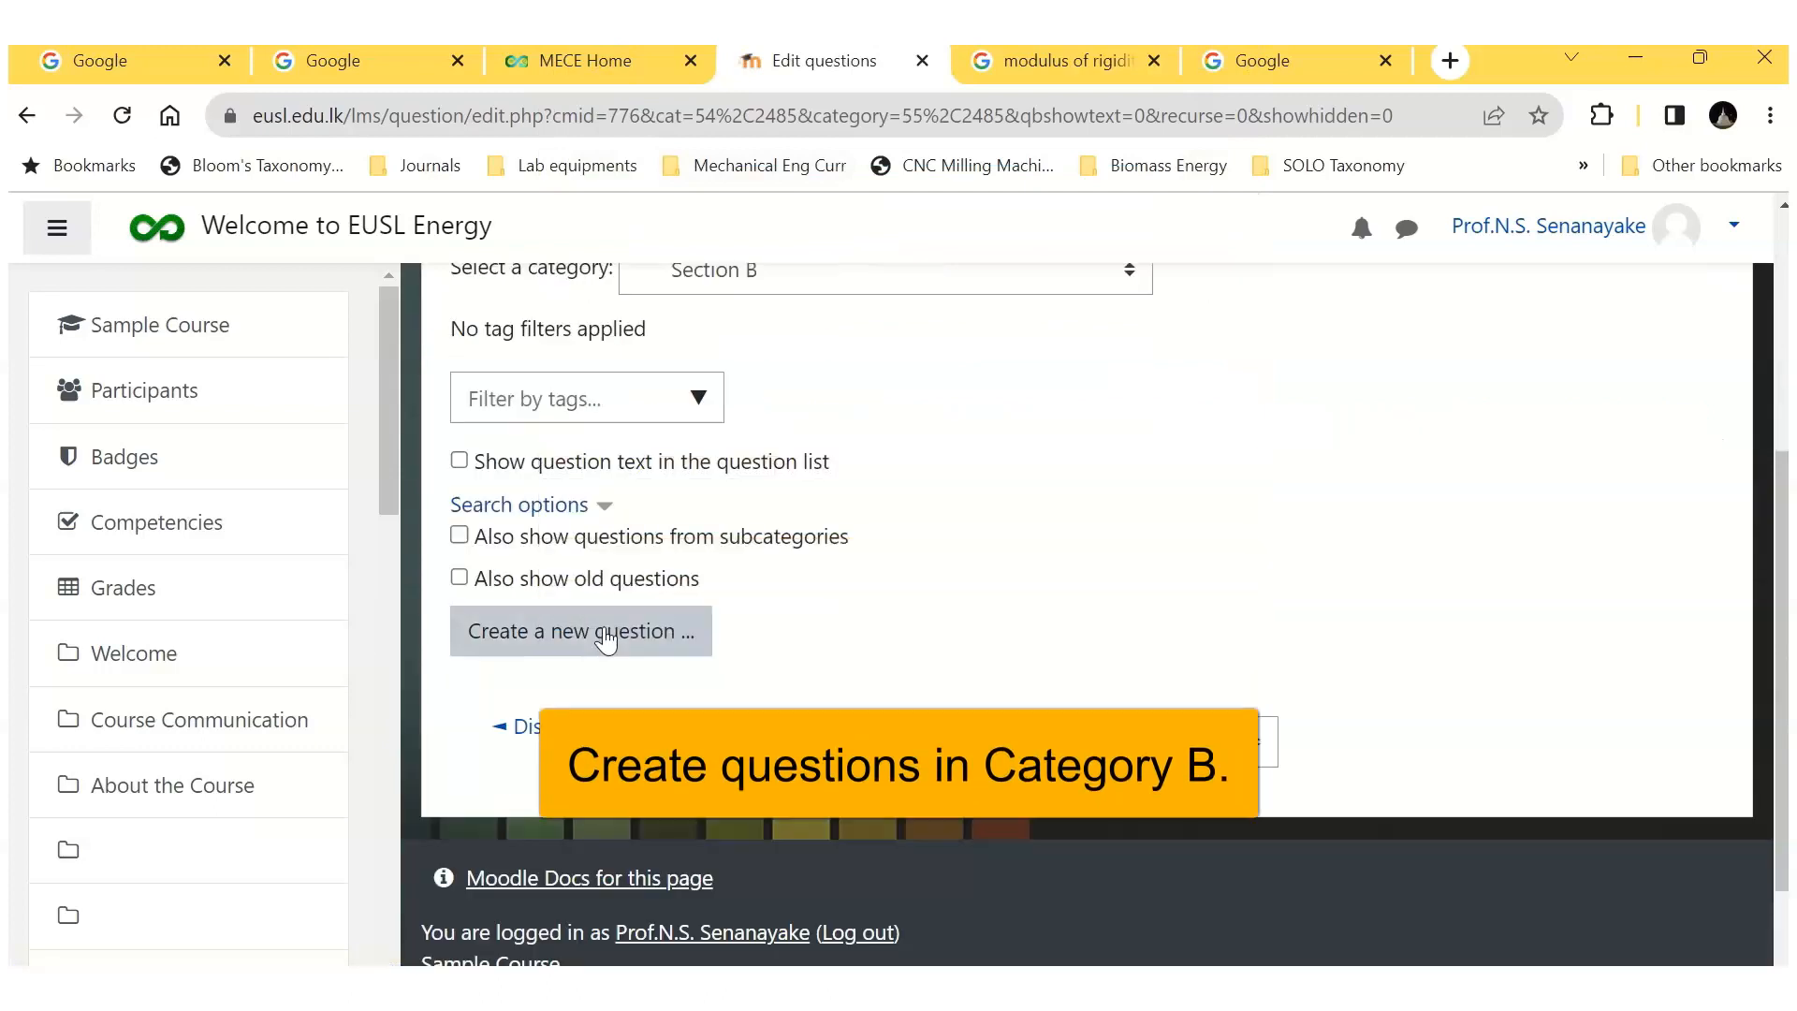
pyautogui.click(559, 633)
pyautogui.click(563, 415)
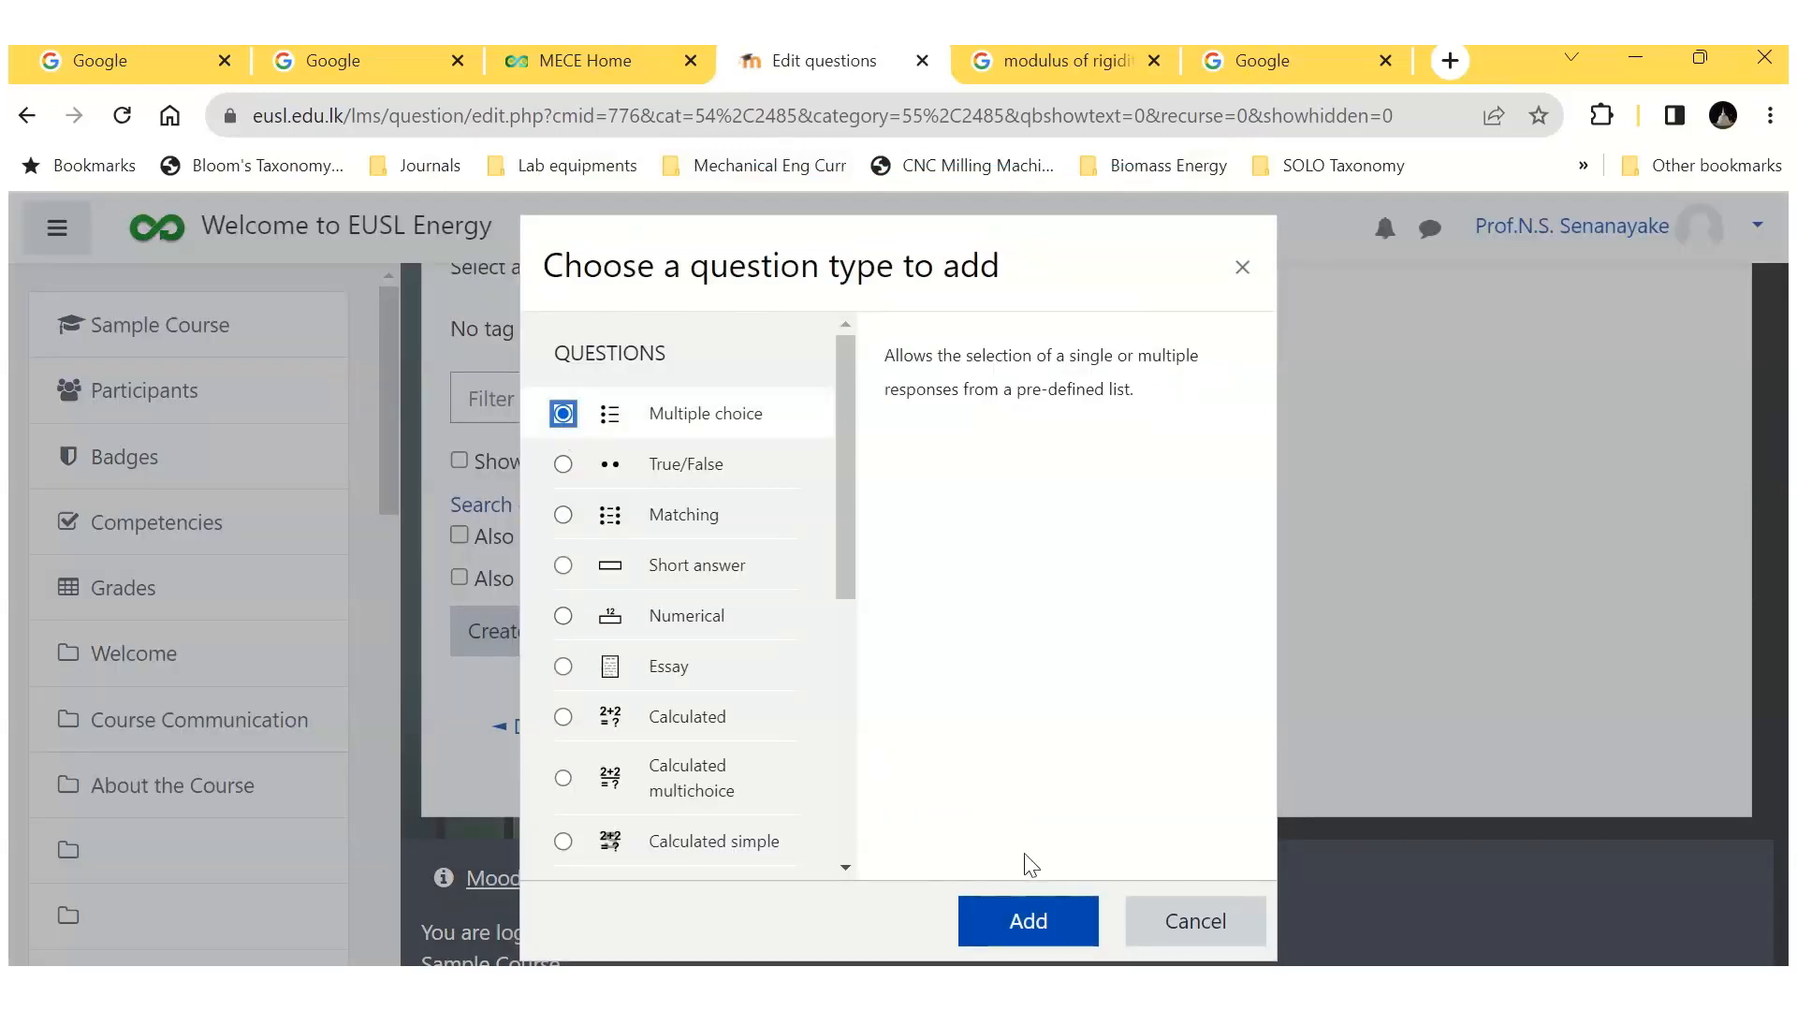
pyautogui.click(1027, 920)
pyautogui.click(871, 817)
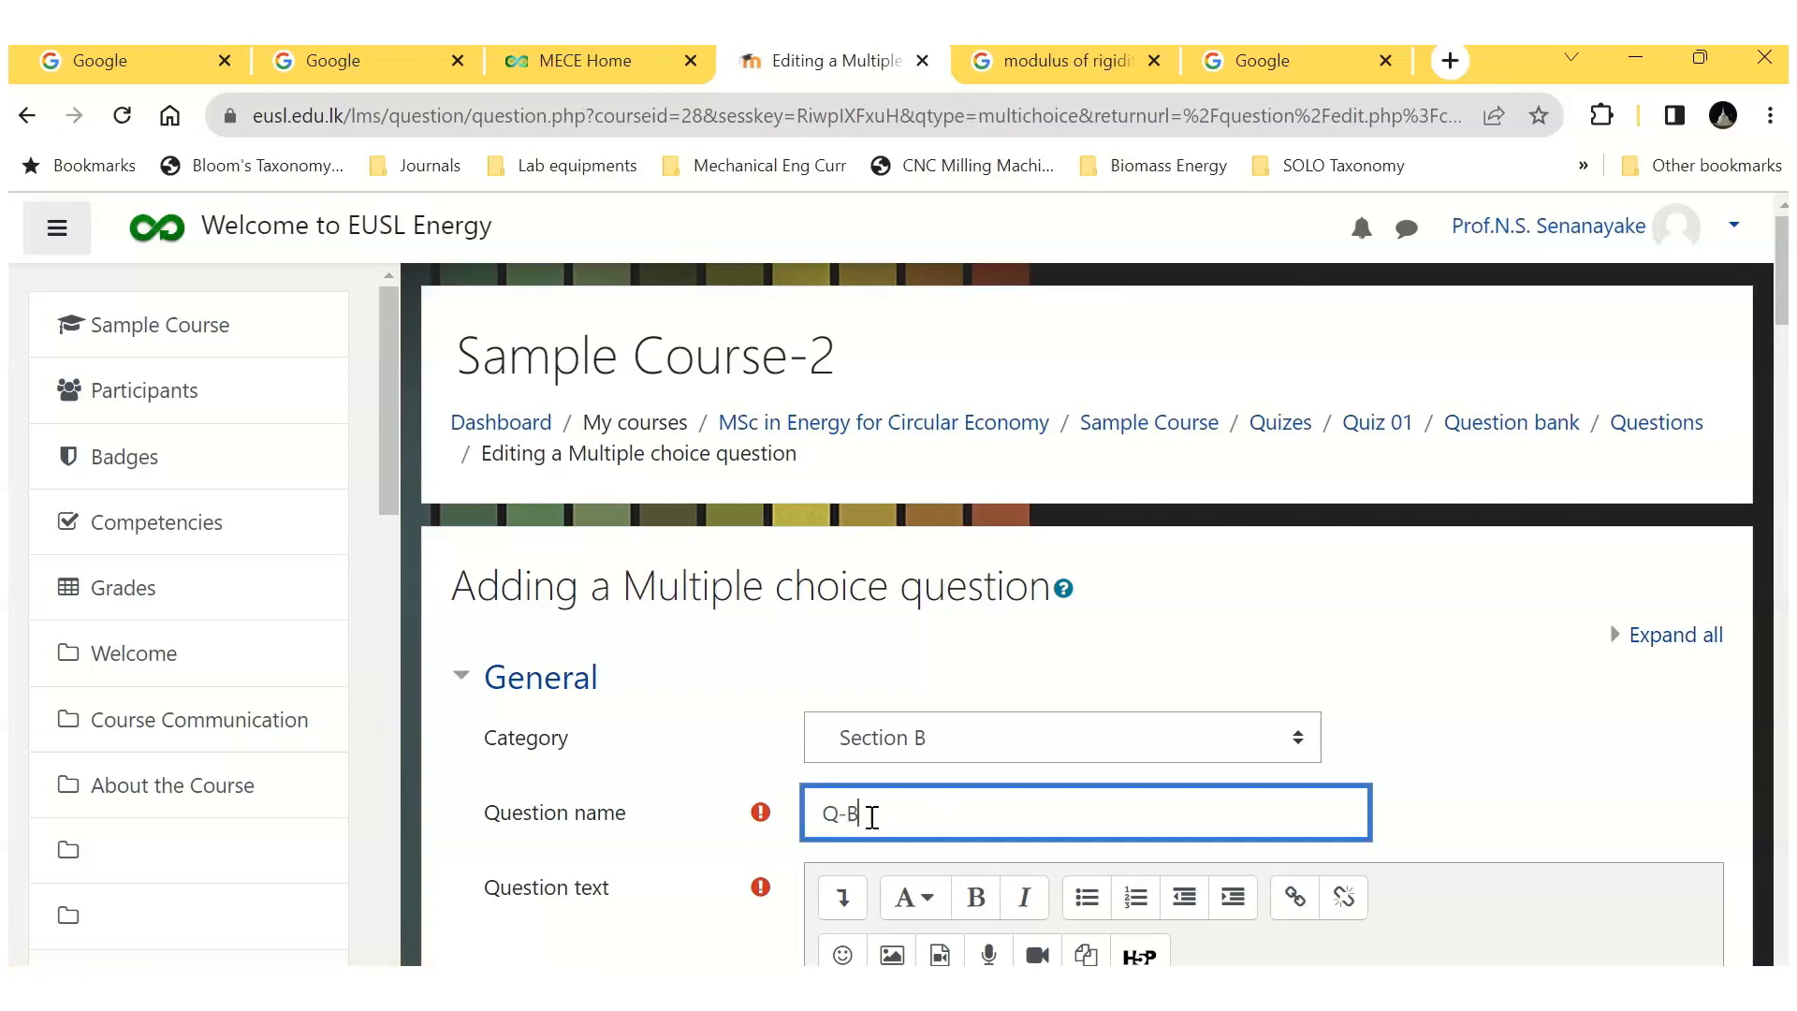
pyautogui.write('Q-B1')
# Step: Paste the question text "The SI unit of measurement of temperature is:" and set the choices to No numbering
pyautogui.scroll(-4, 1029, 775)
pyautogui.click(870, 617)
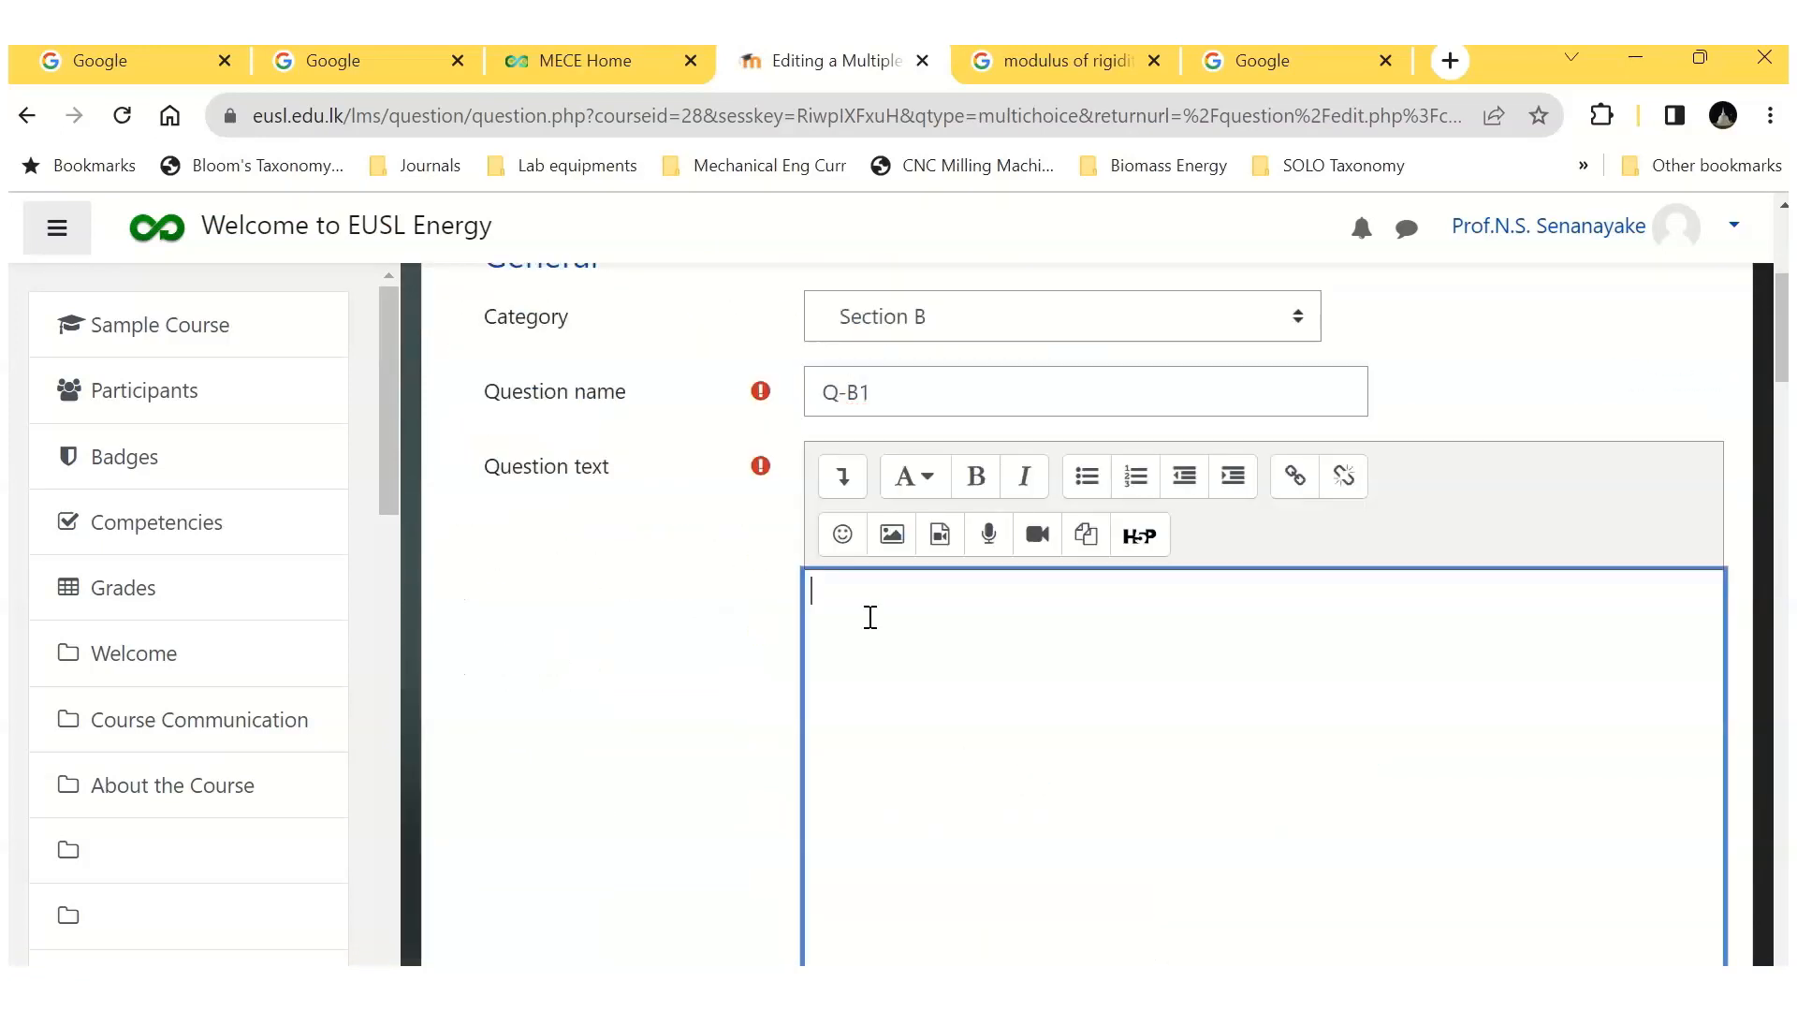
pyautogui.write('The SI unit of measurement of temperature is:')
pyautogui.scroll(-3, 923, 670)
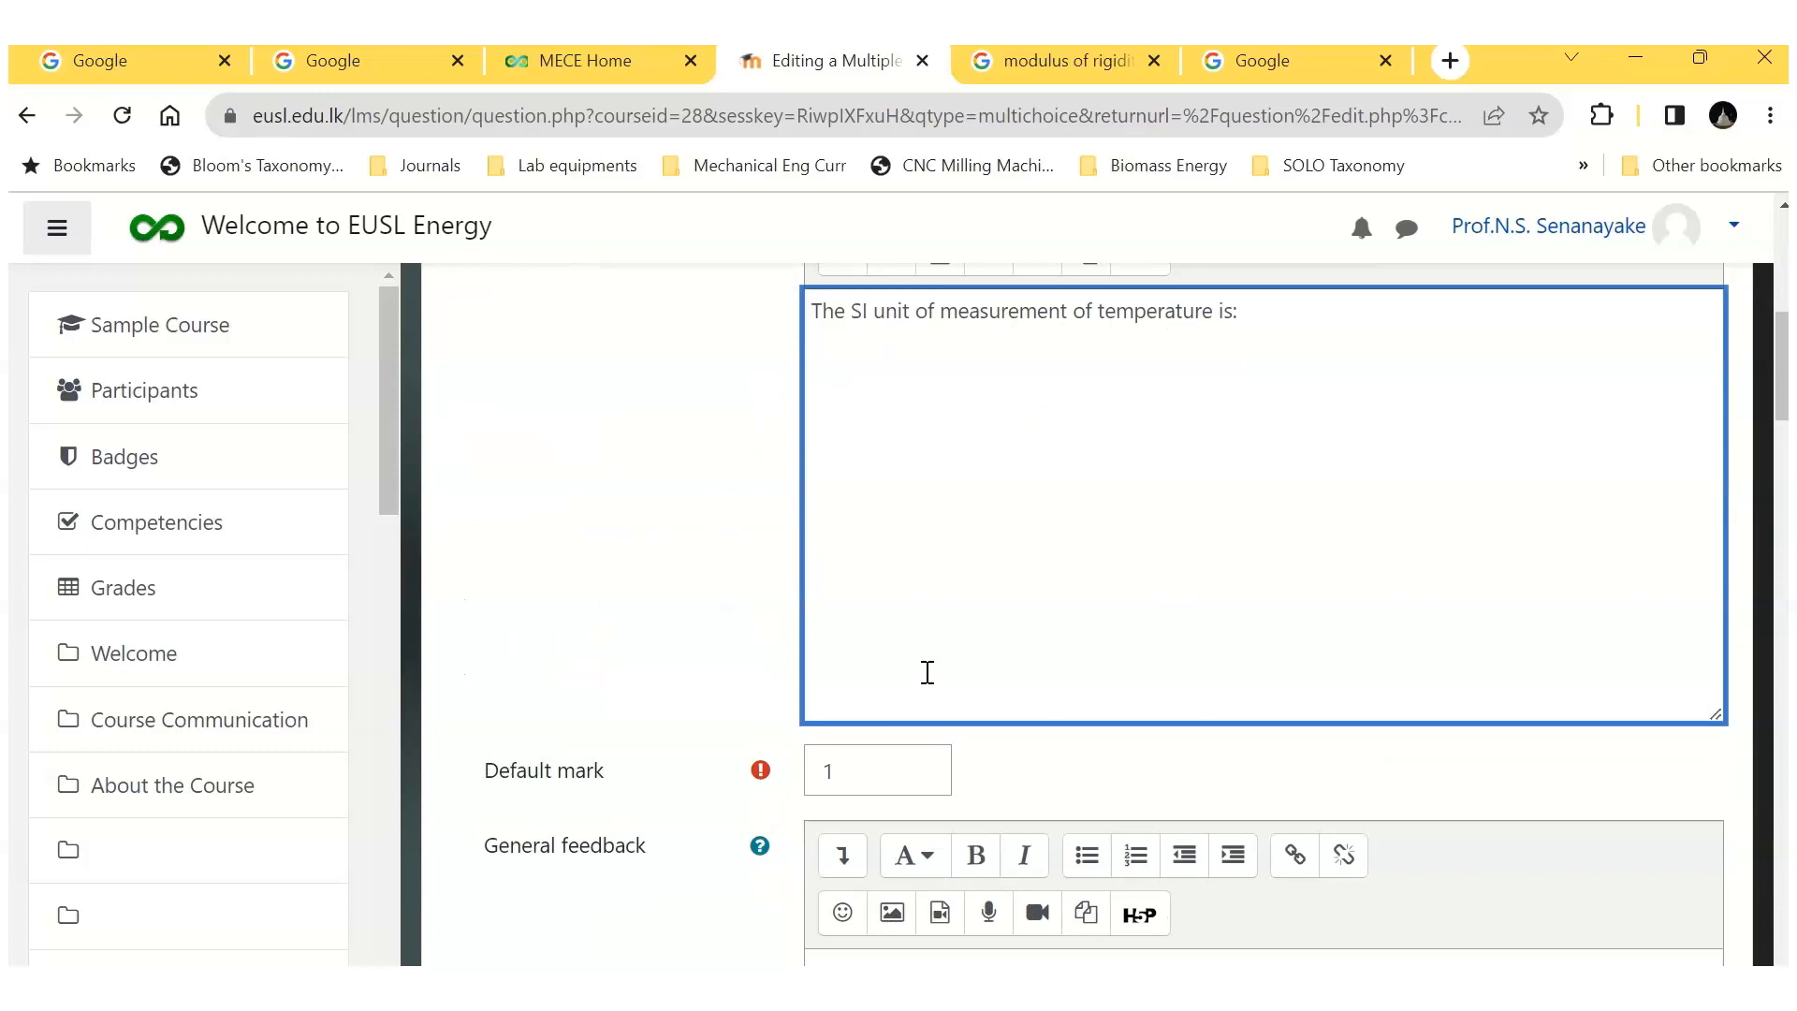
pyautogui.scroll(-6, 927, 672)
pyautogui.scroll(-2, 927, 672)
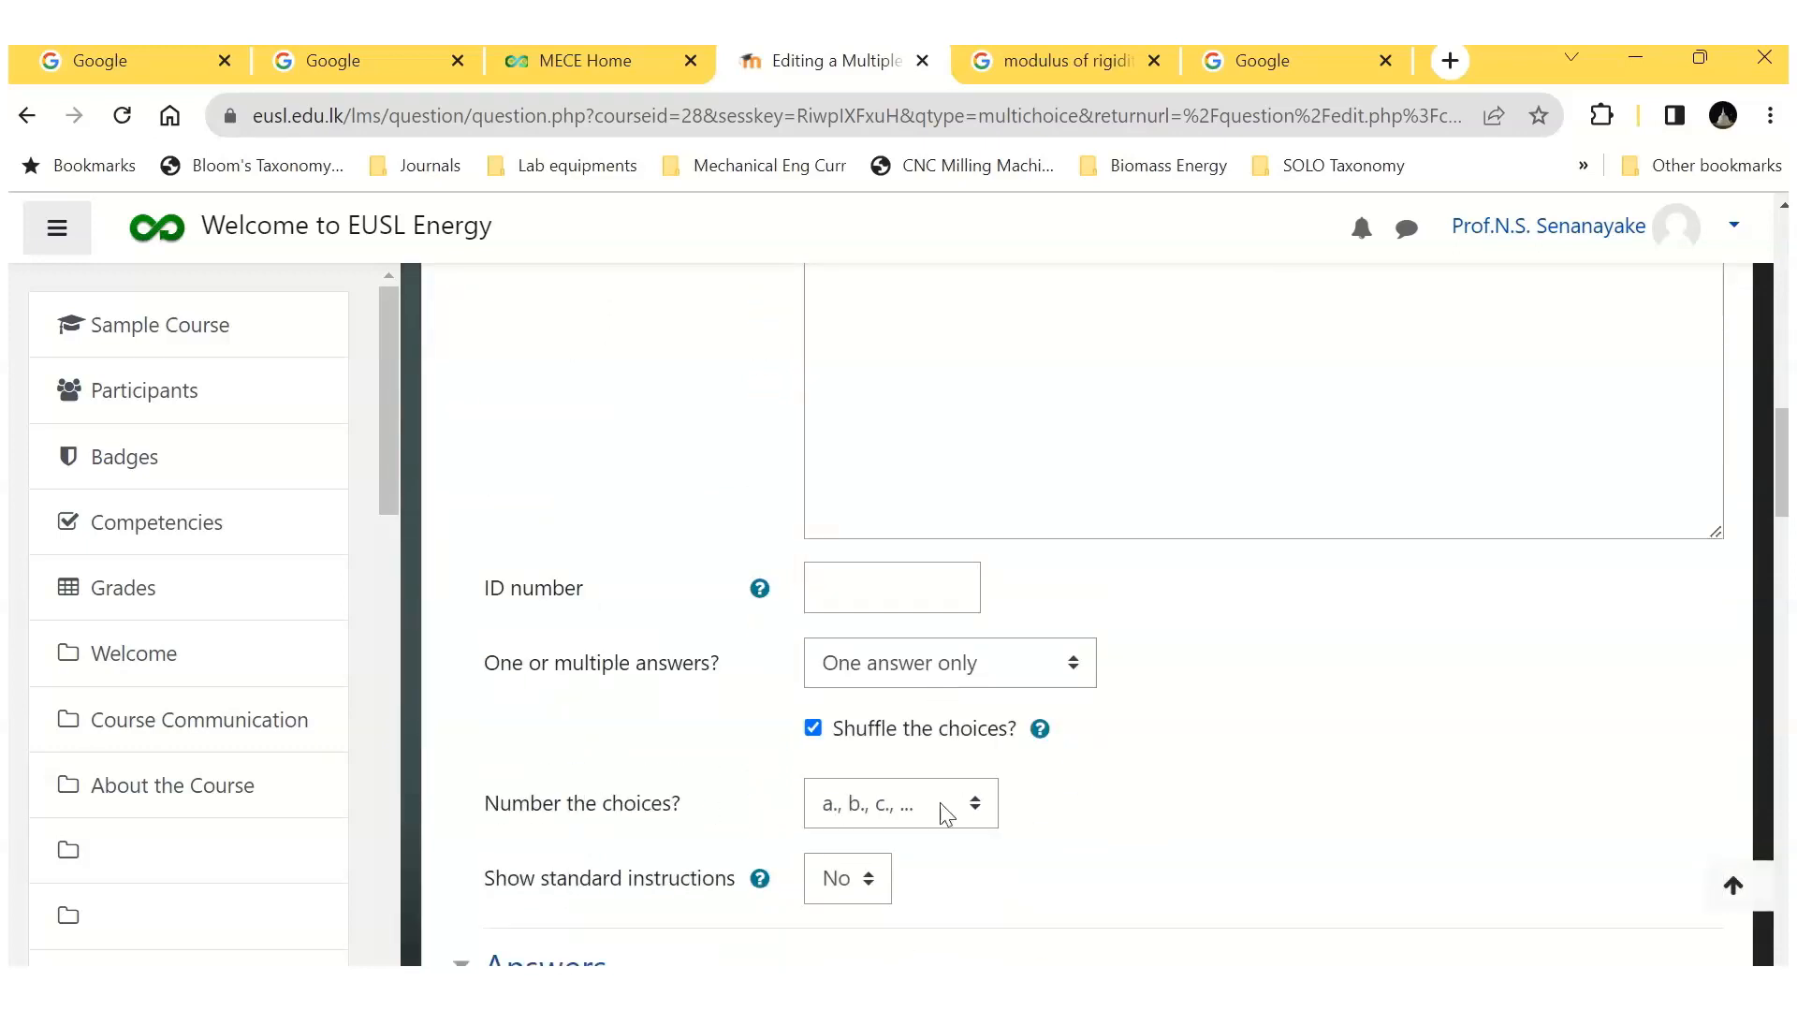
pyautogui.click(972, 806)
pyautogui.click(893, 756)
# Step: Enter "Celsius" as Choice 1 of question Q-B1, leaving its grade at None
pyautogui.scroll(-5, 1029, 856)
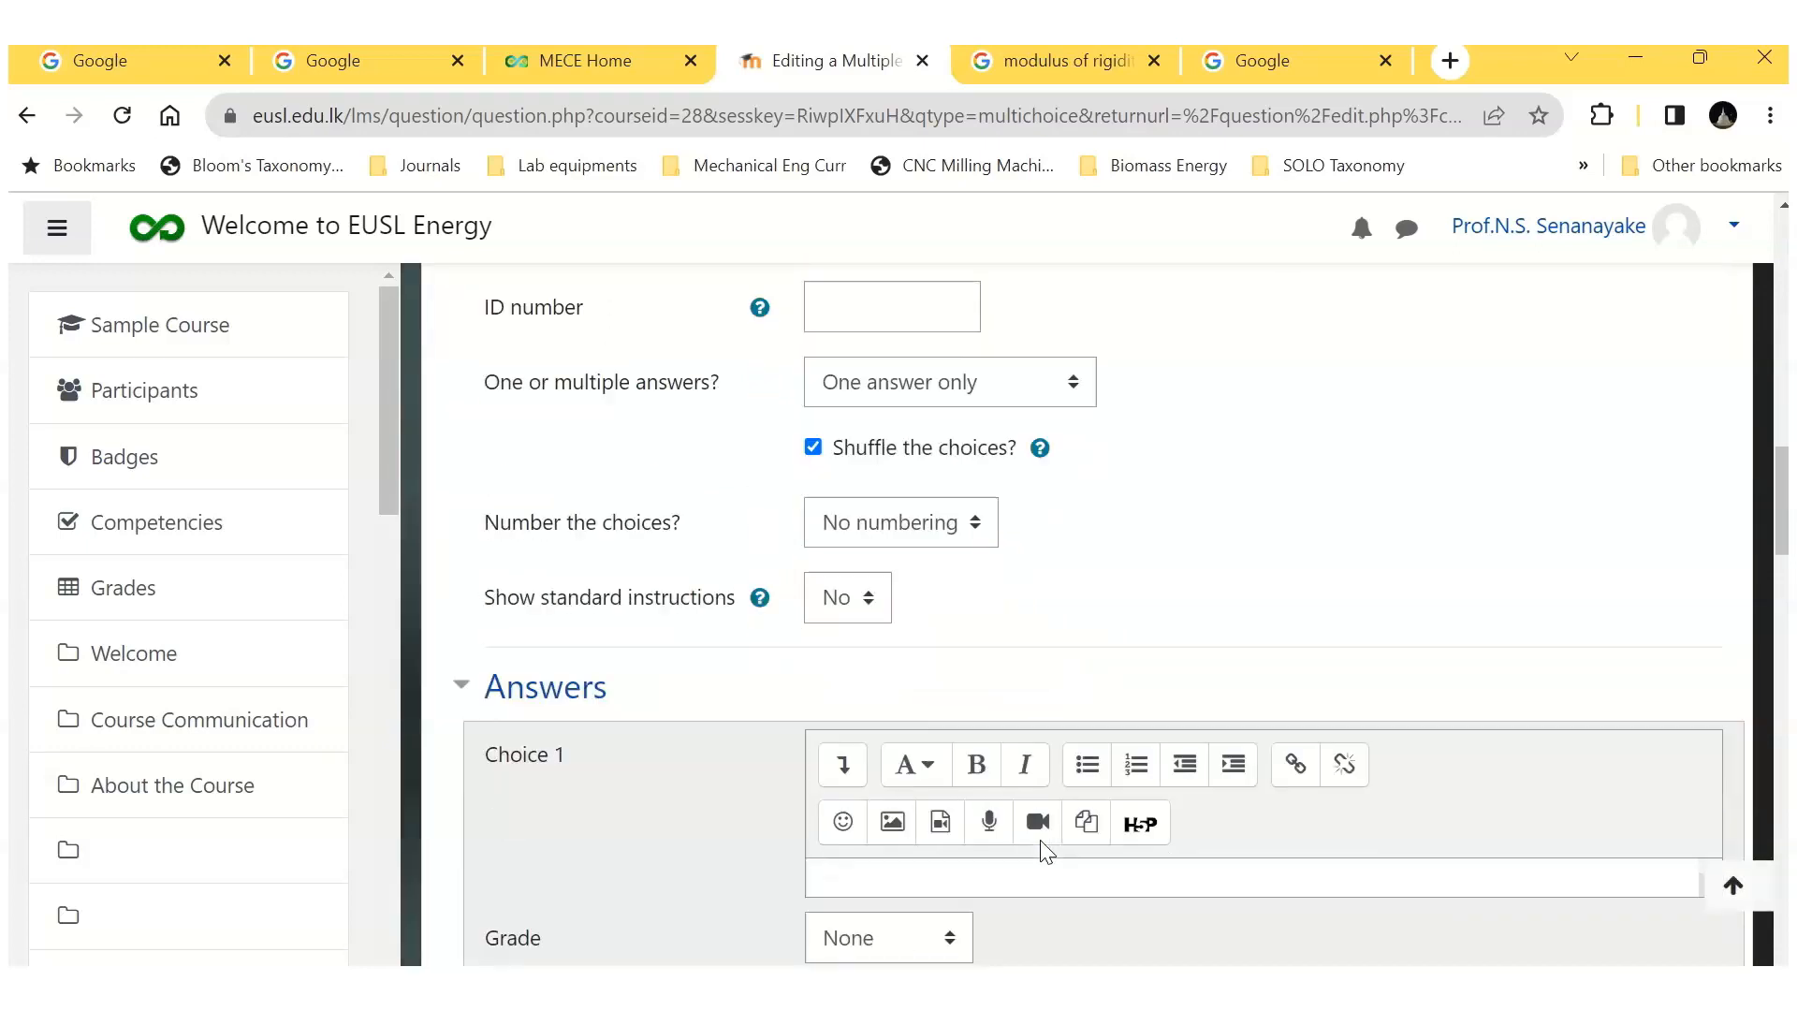
pyautogui.click(867, 744)
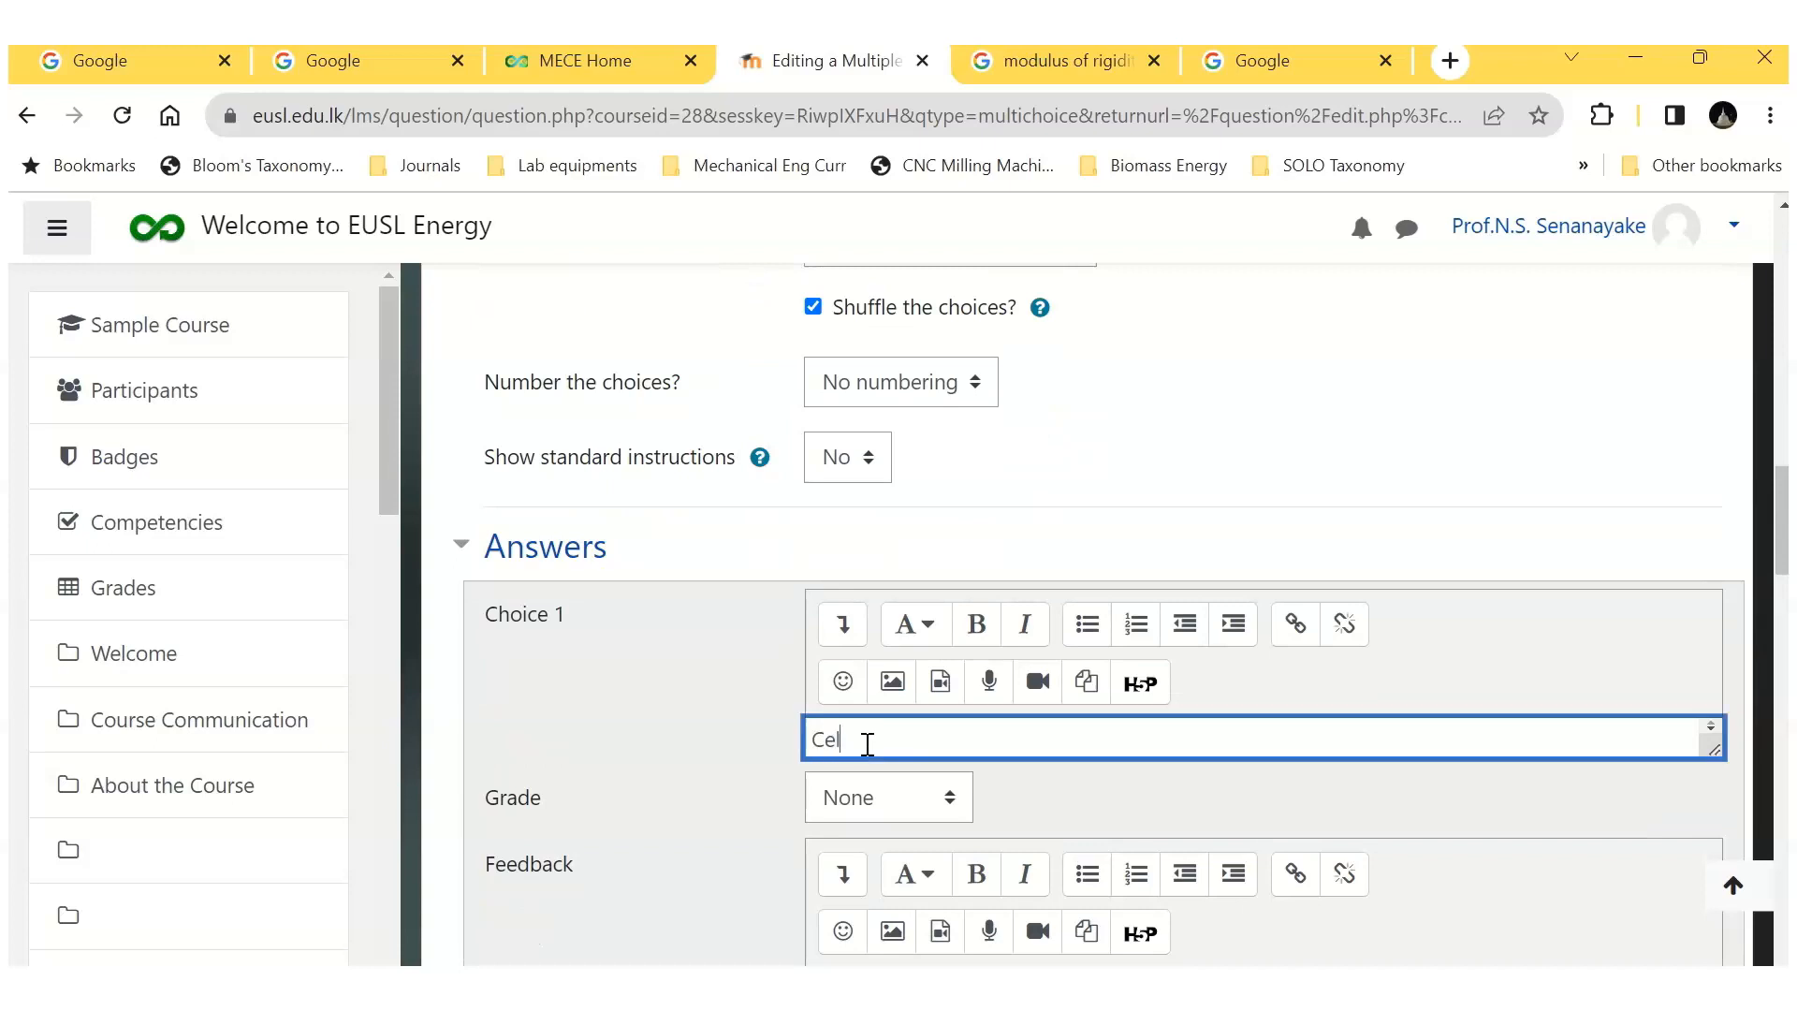
pyautogui.click(1000, 795)
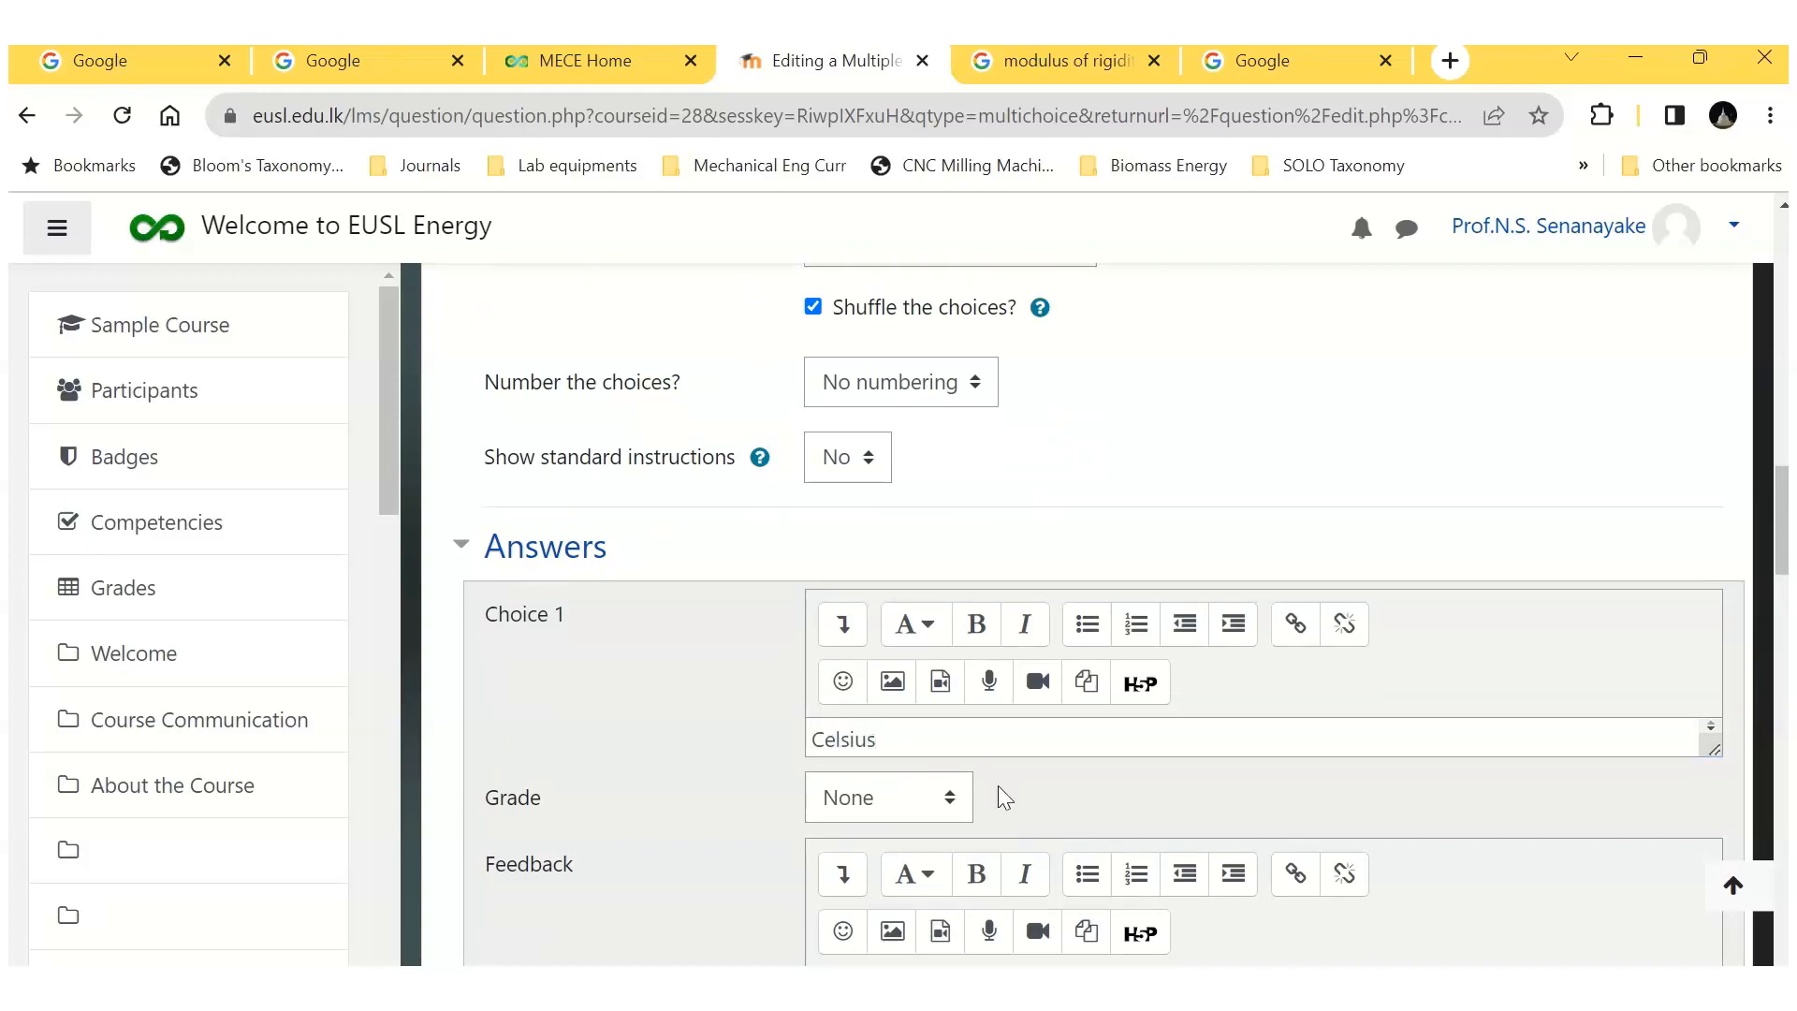
pyautogui.scroll(-3, 996, 785)
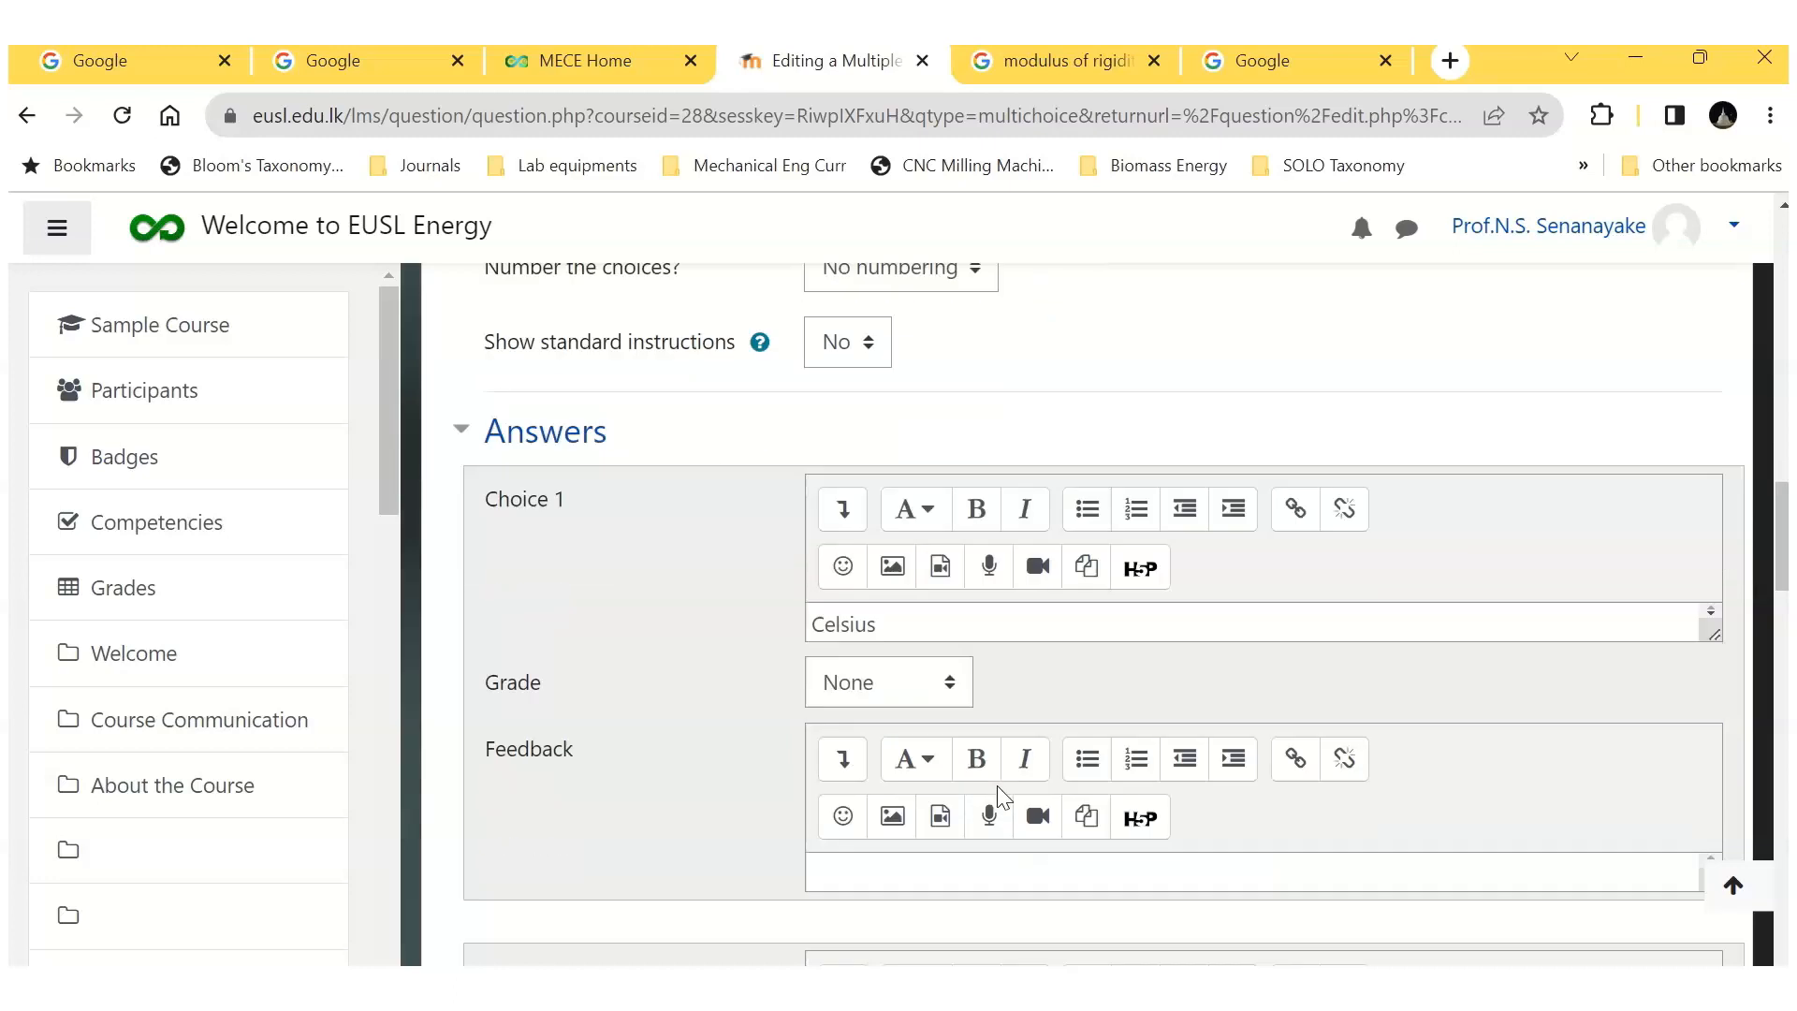
# Step: Enter "Kelvin" as Choice 2 of question Q-B1 and set its grade to 100%
pyautogui.scroll(-2, 997, 784)
pyautogui.click(872, 800)
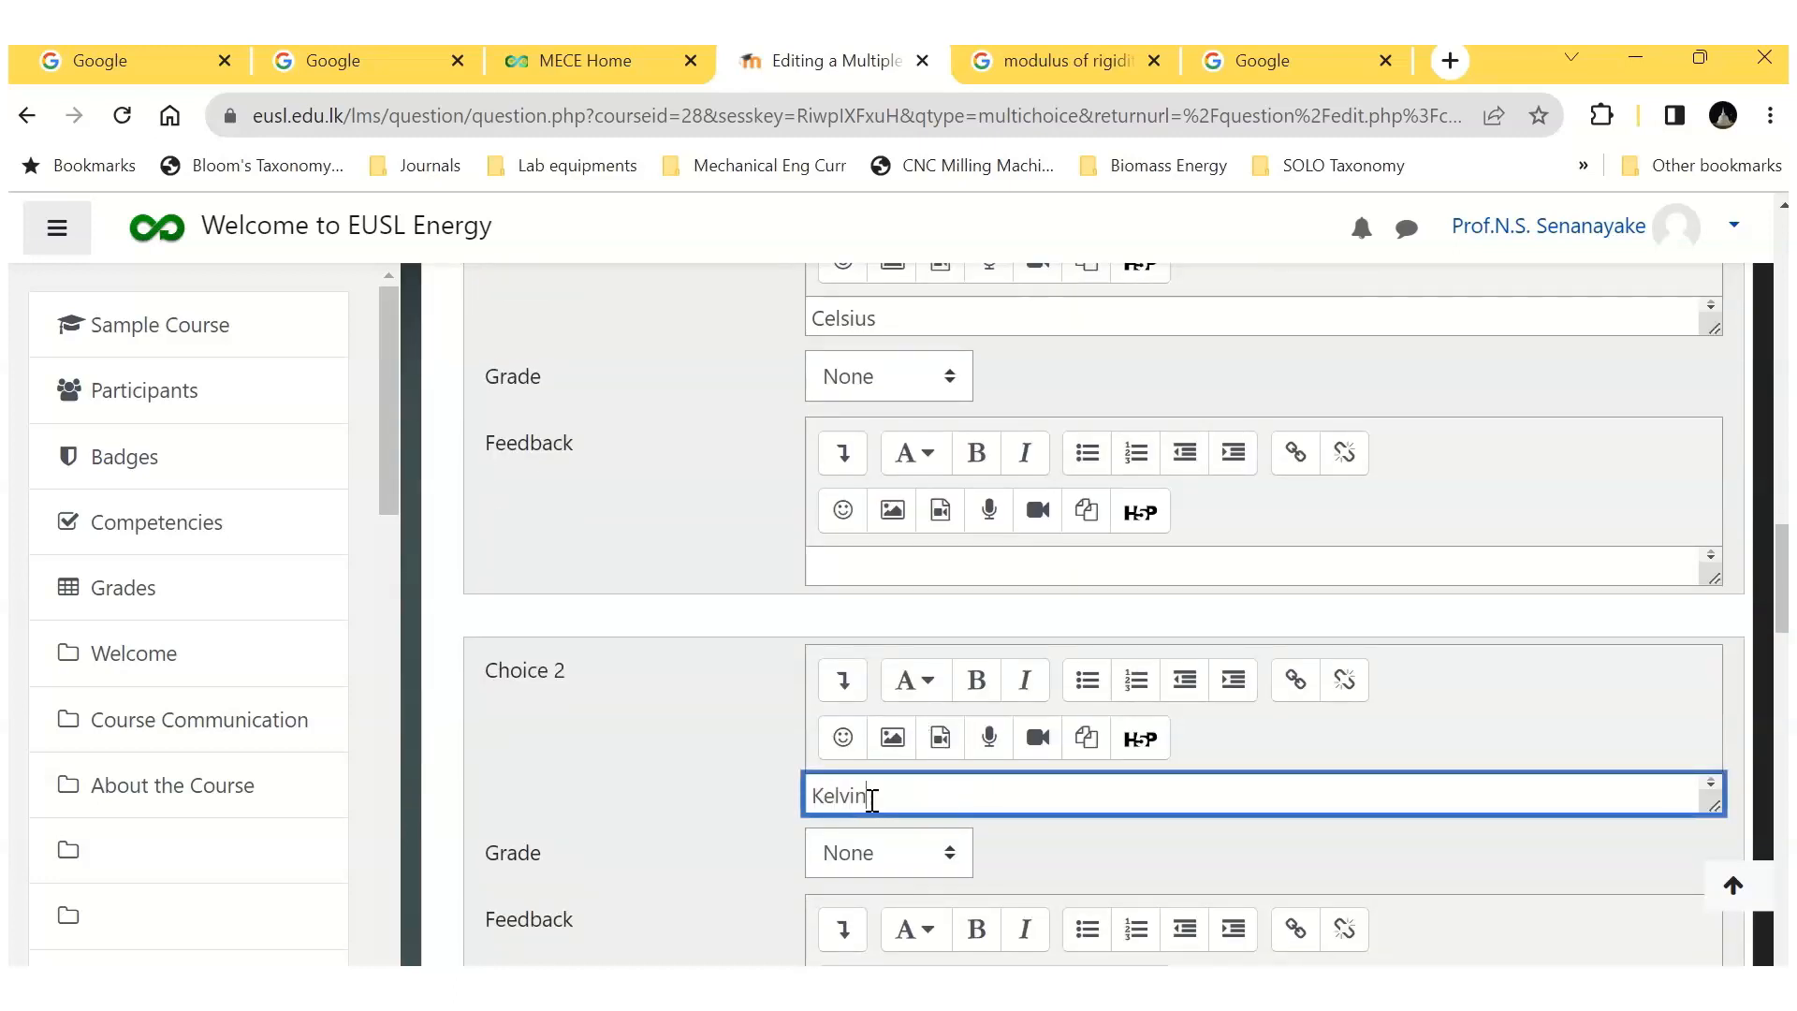
pyautogui.click(947, 852)
pyautogui.click(915, 273)
# Step: Enter "Fahrenheit" as Choice 3 of question Q-B1, leaving its grade at None
pyautogui.scroll(-3, 1070, 851)
pyautogui.scroll(-3, 1071, 856)
pyautogui.click(852, 713)
pyautogui.write('Fahrenheit')
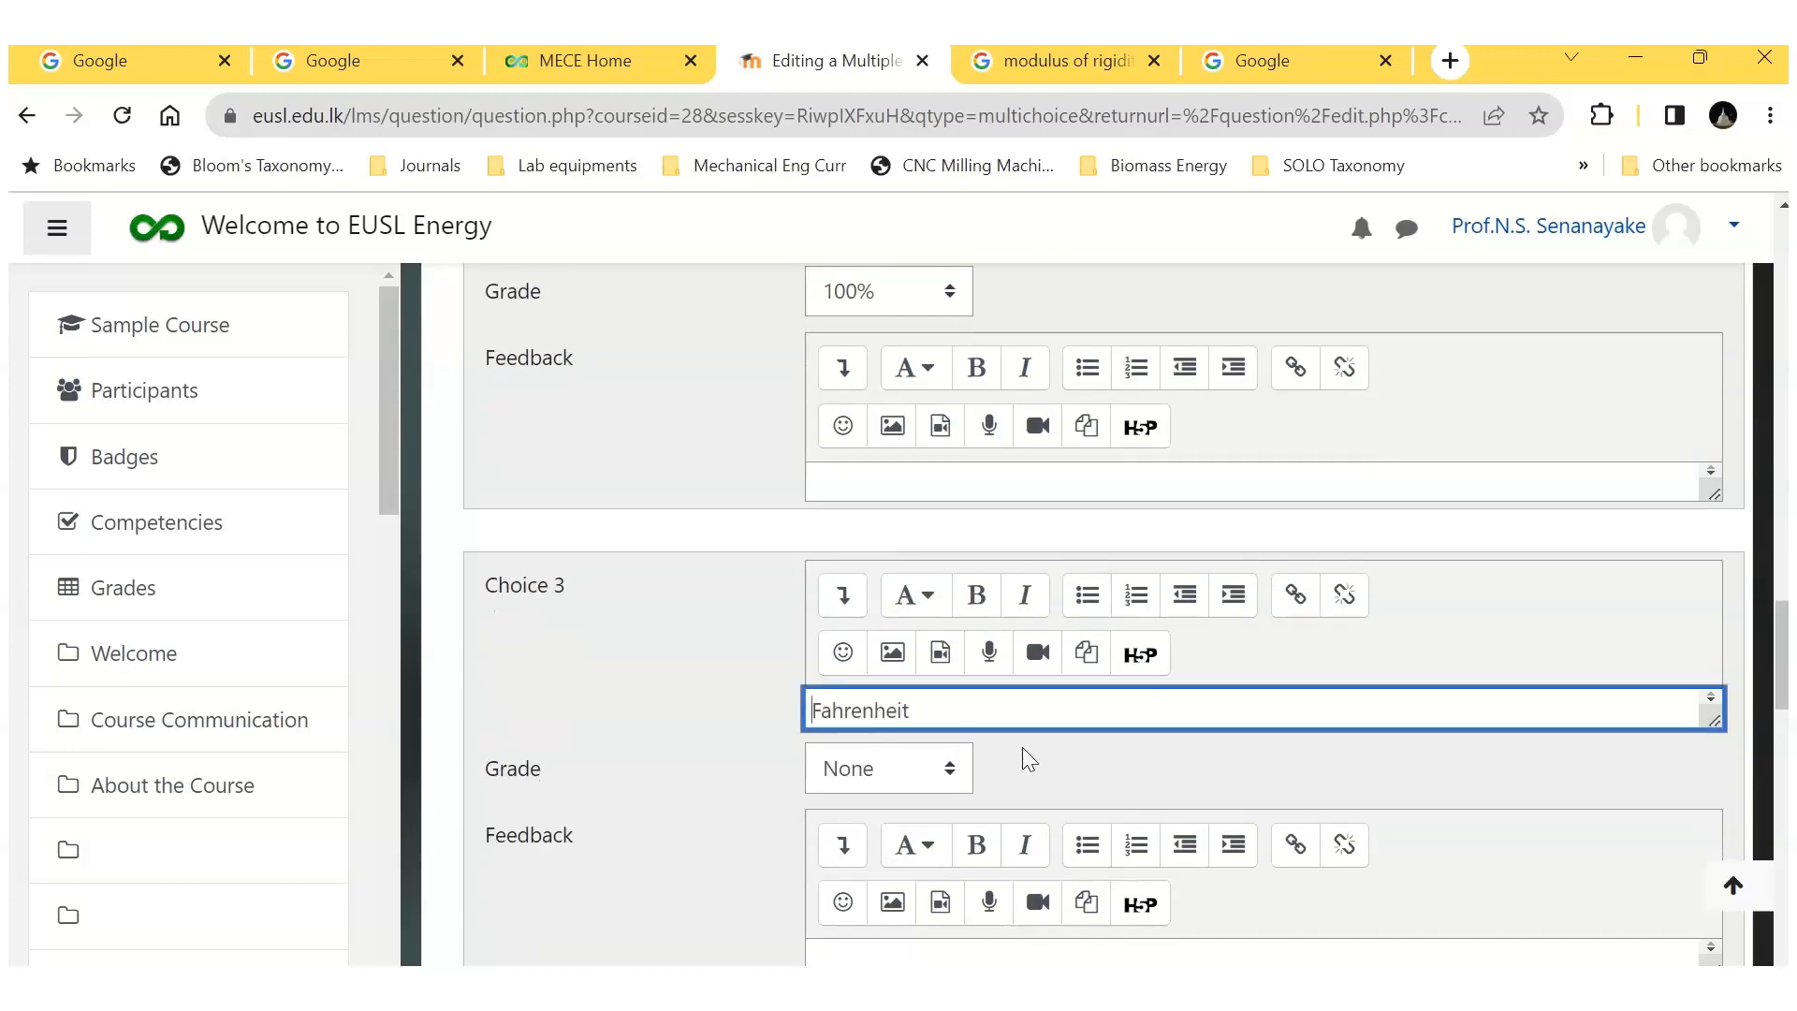
# Step: Enter "Centrigade" as Choice 4 with its spelling corrected from the suggestions, and save question Q-B1
pyautogui.scroll(-3, 1035, 745)
pyautogui.scroll(-2, 1035, 745)
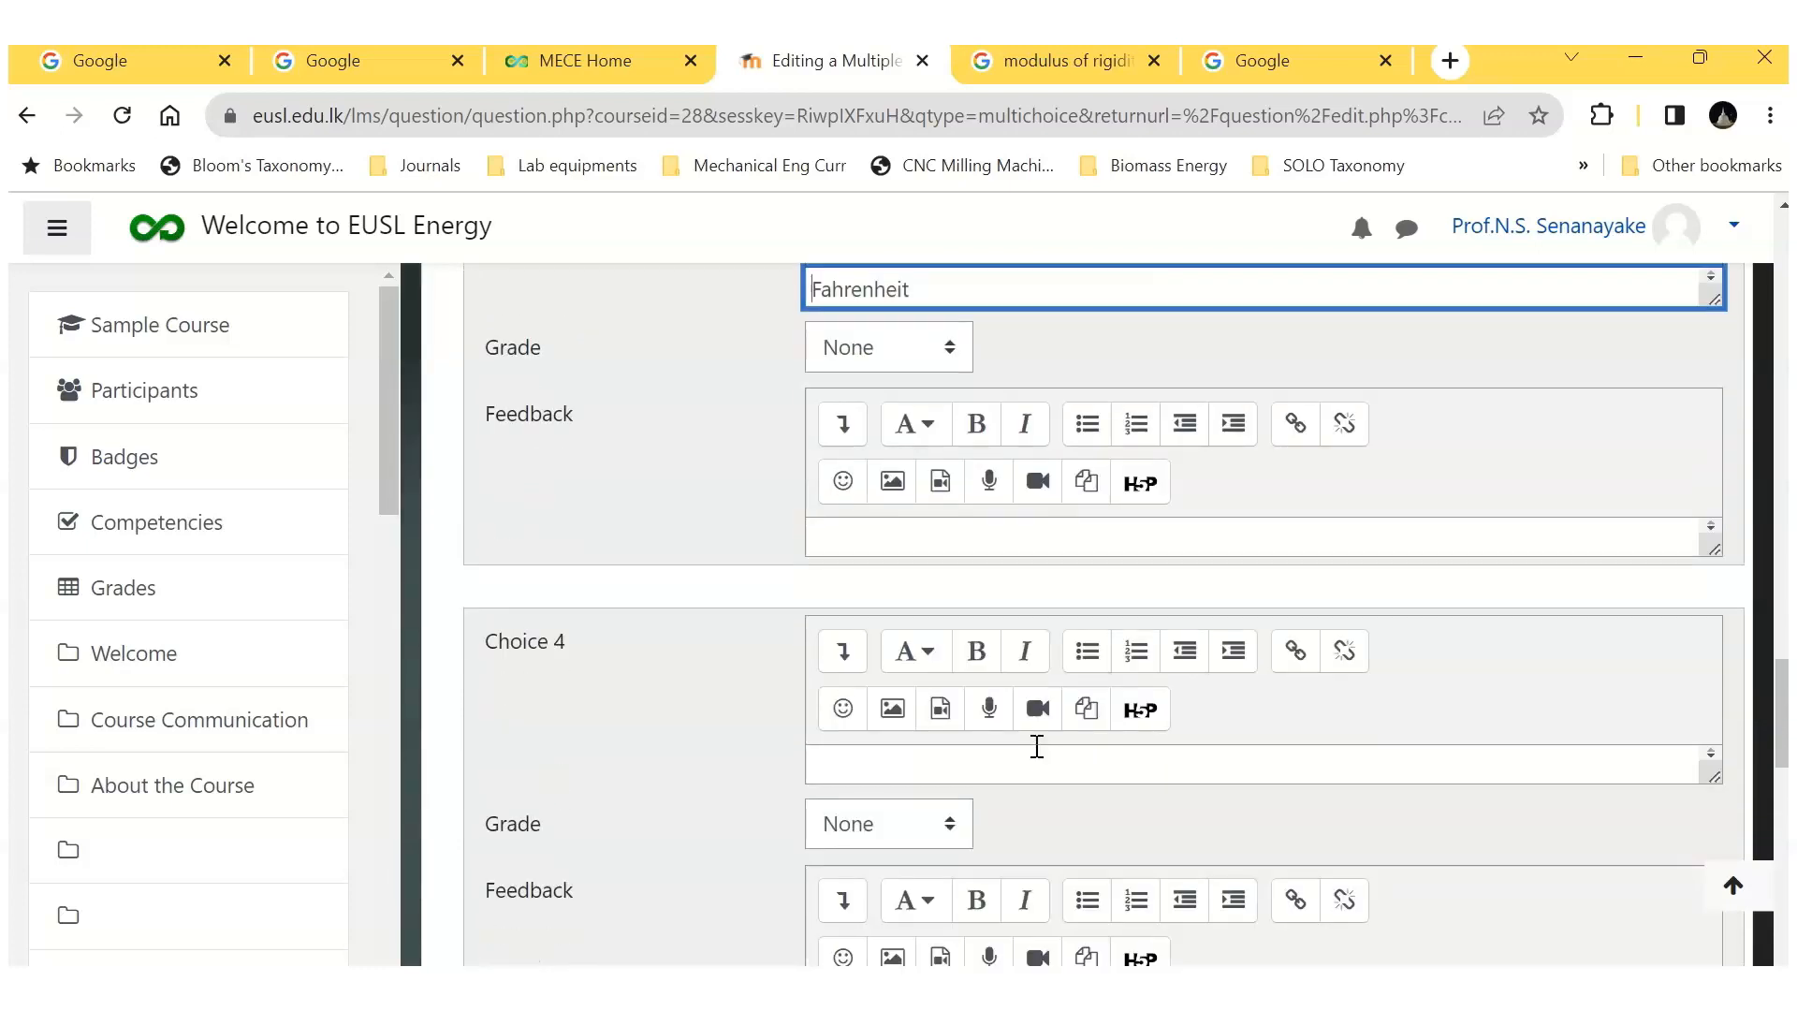
pyautogui.click(852, 773)
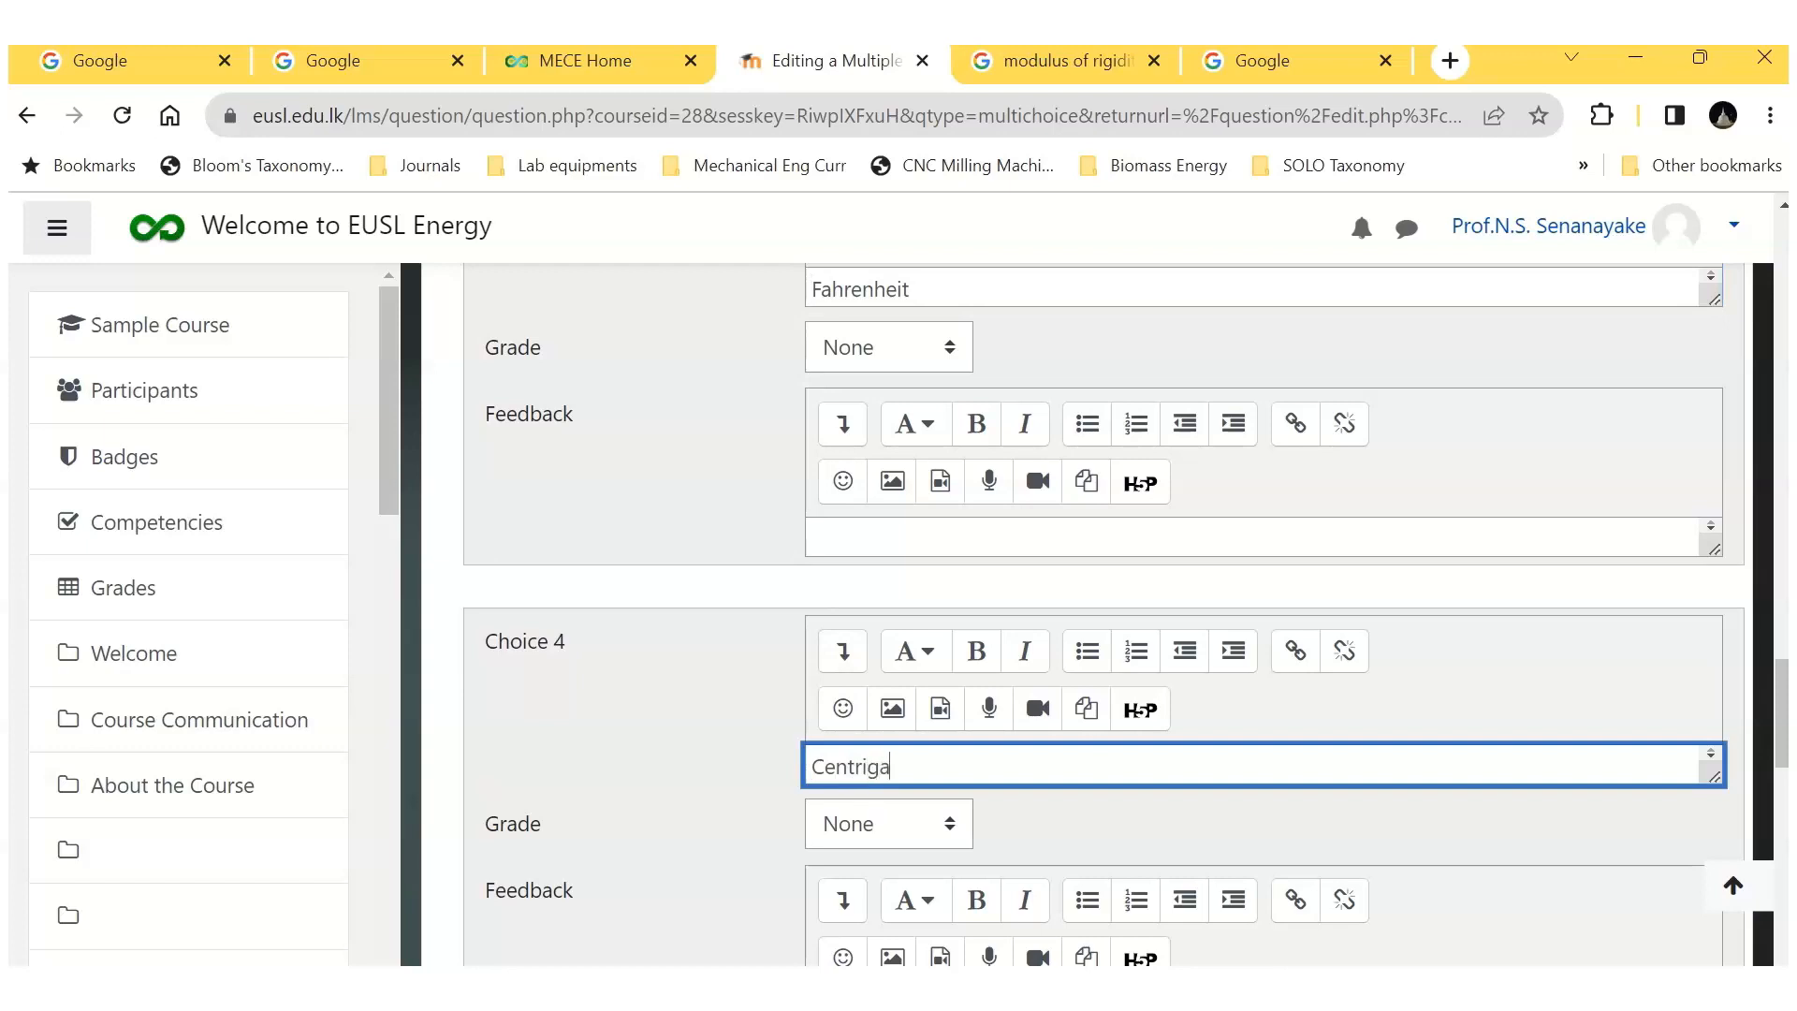
pyautogui.write('de')
pyautogui.rightClick(883, 772)
pyautogui.click(973, 285)
pyautogui.scroll(-10, 1086, 791)
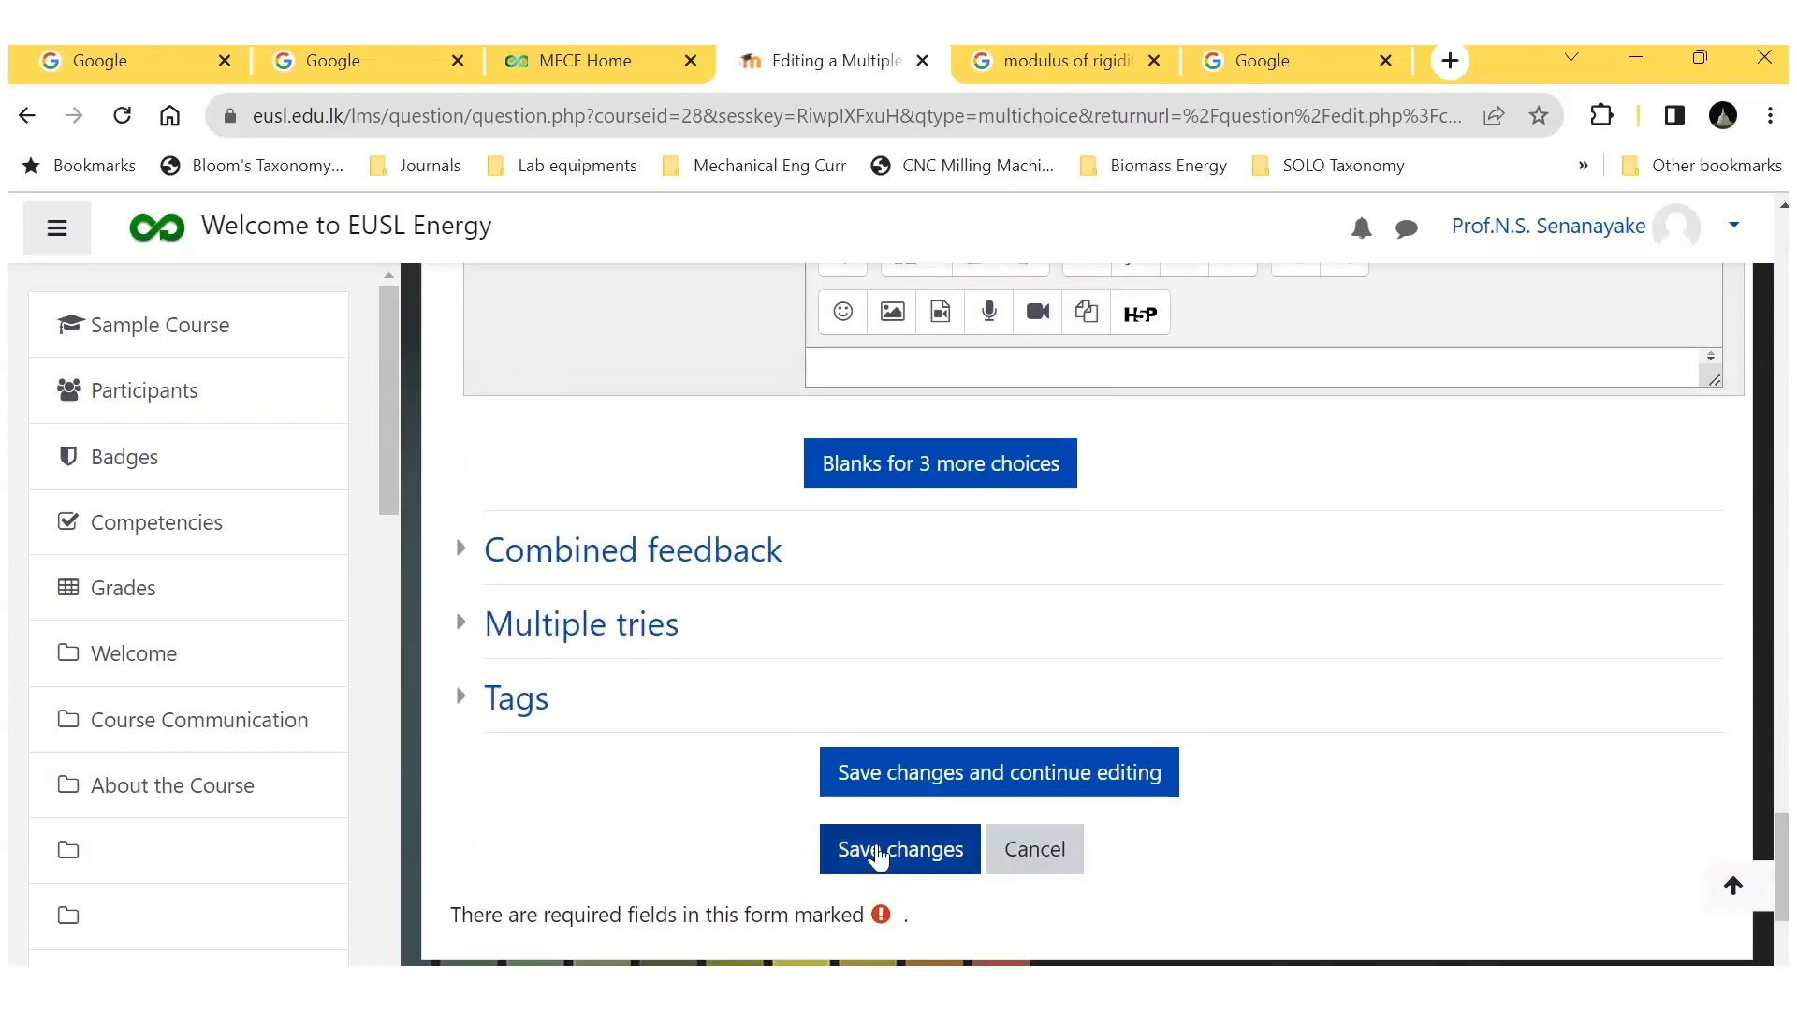
pyautogui.click(877, 854)
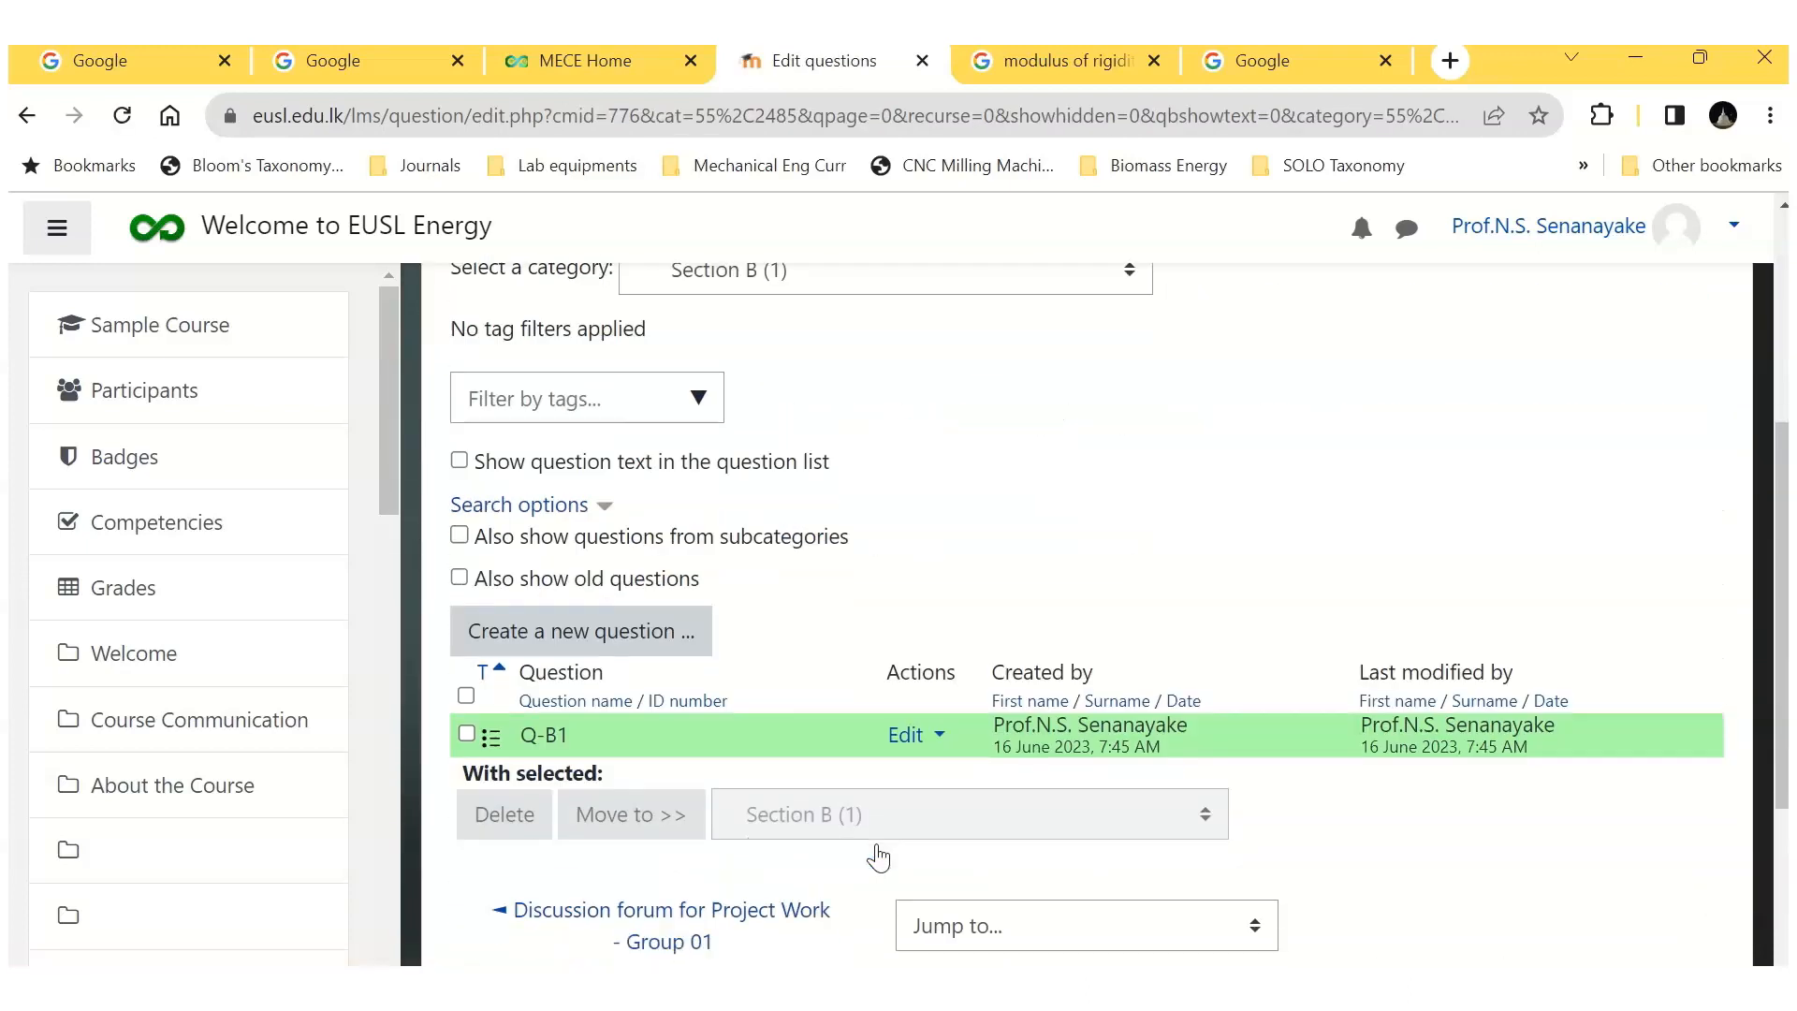
# Step: Create a new multiple choice question in Section B and name it Q-B2
pyautogui.click(610, 640)
pyautogui.click(564, 414)
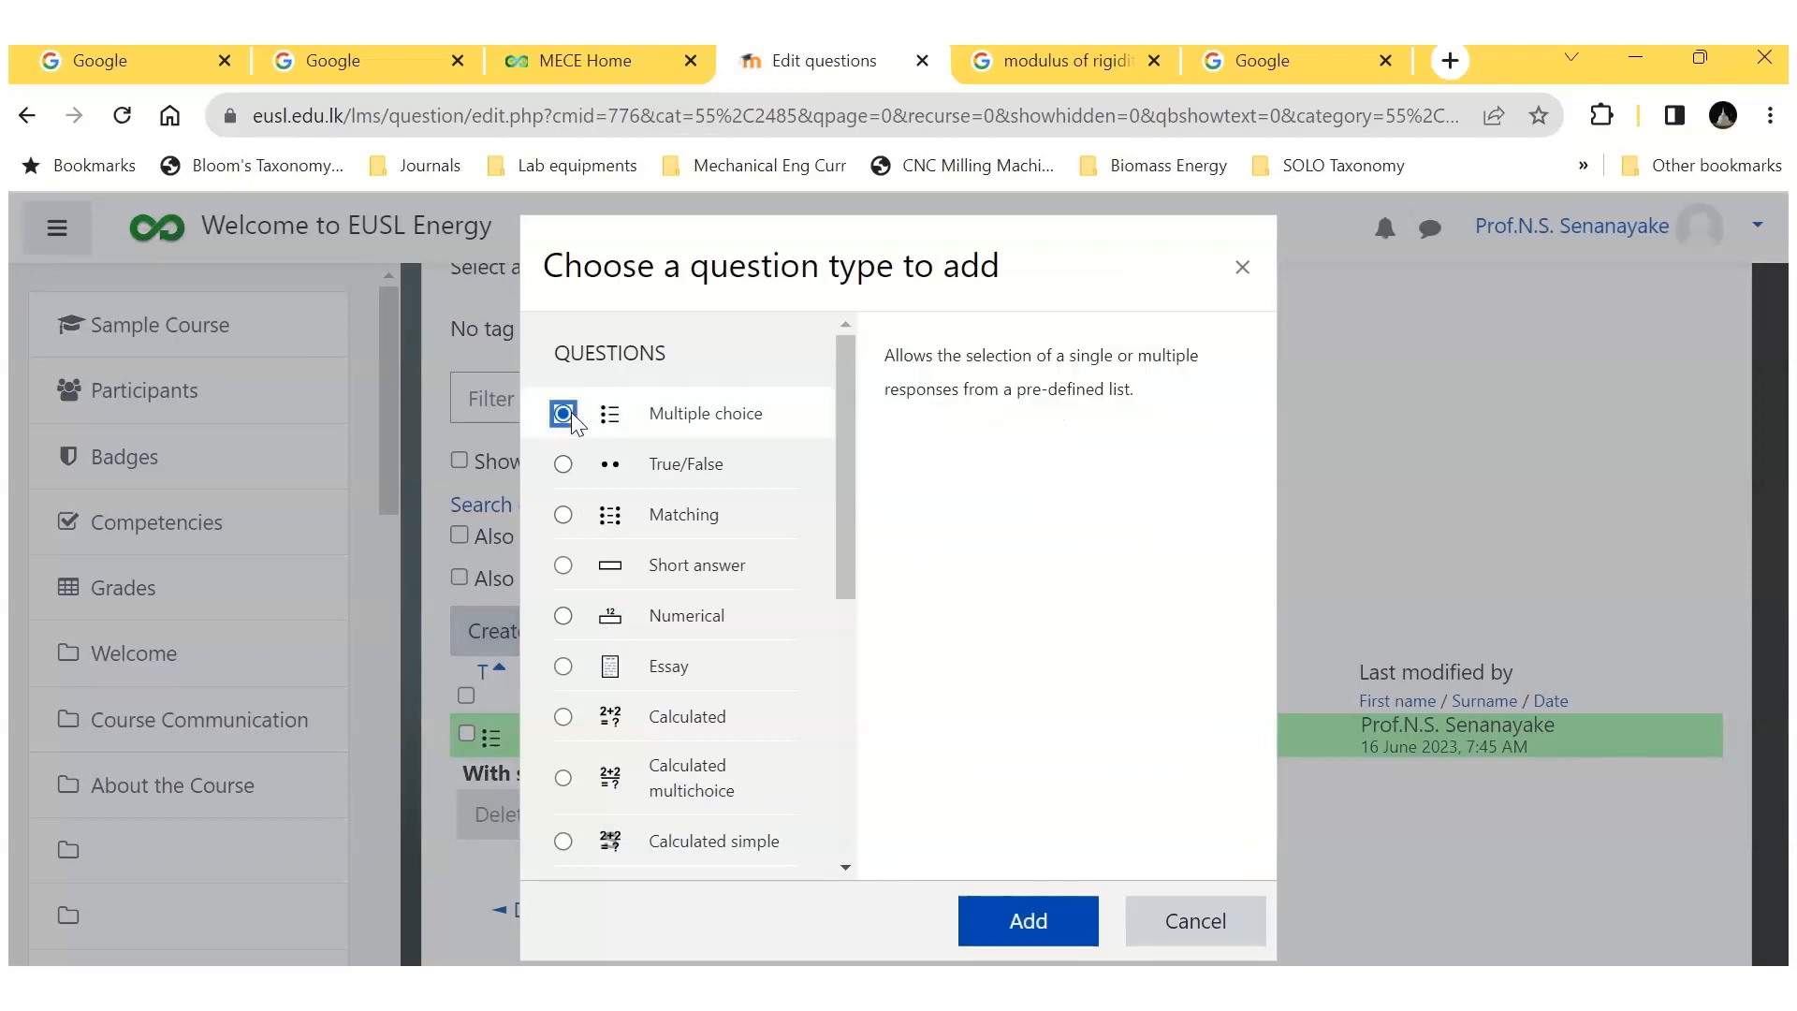
pyautogui.click(1029, 919)
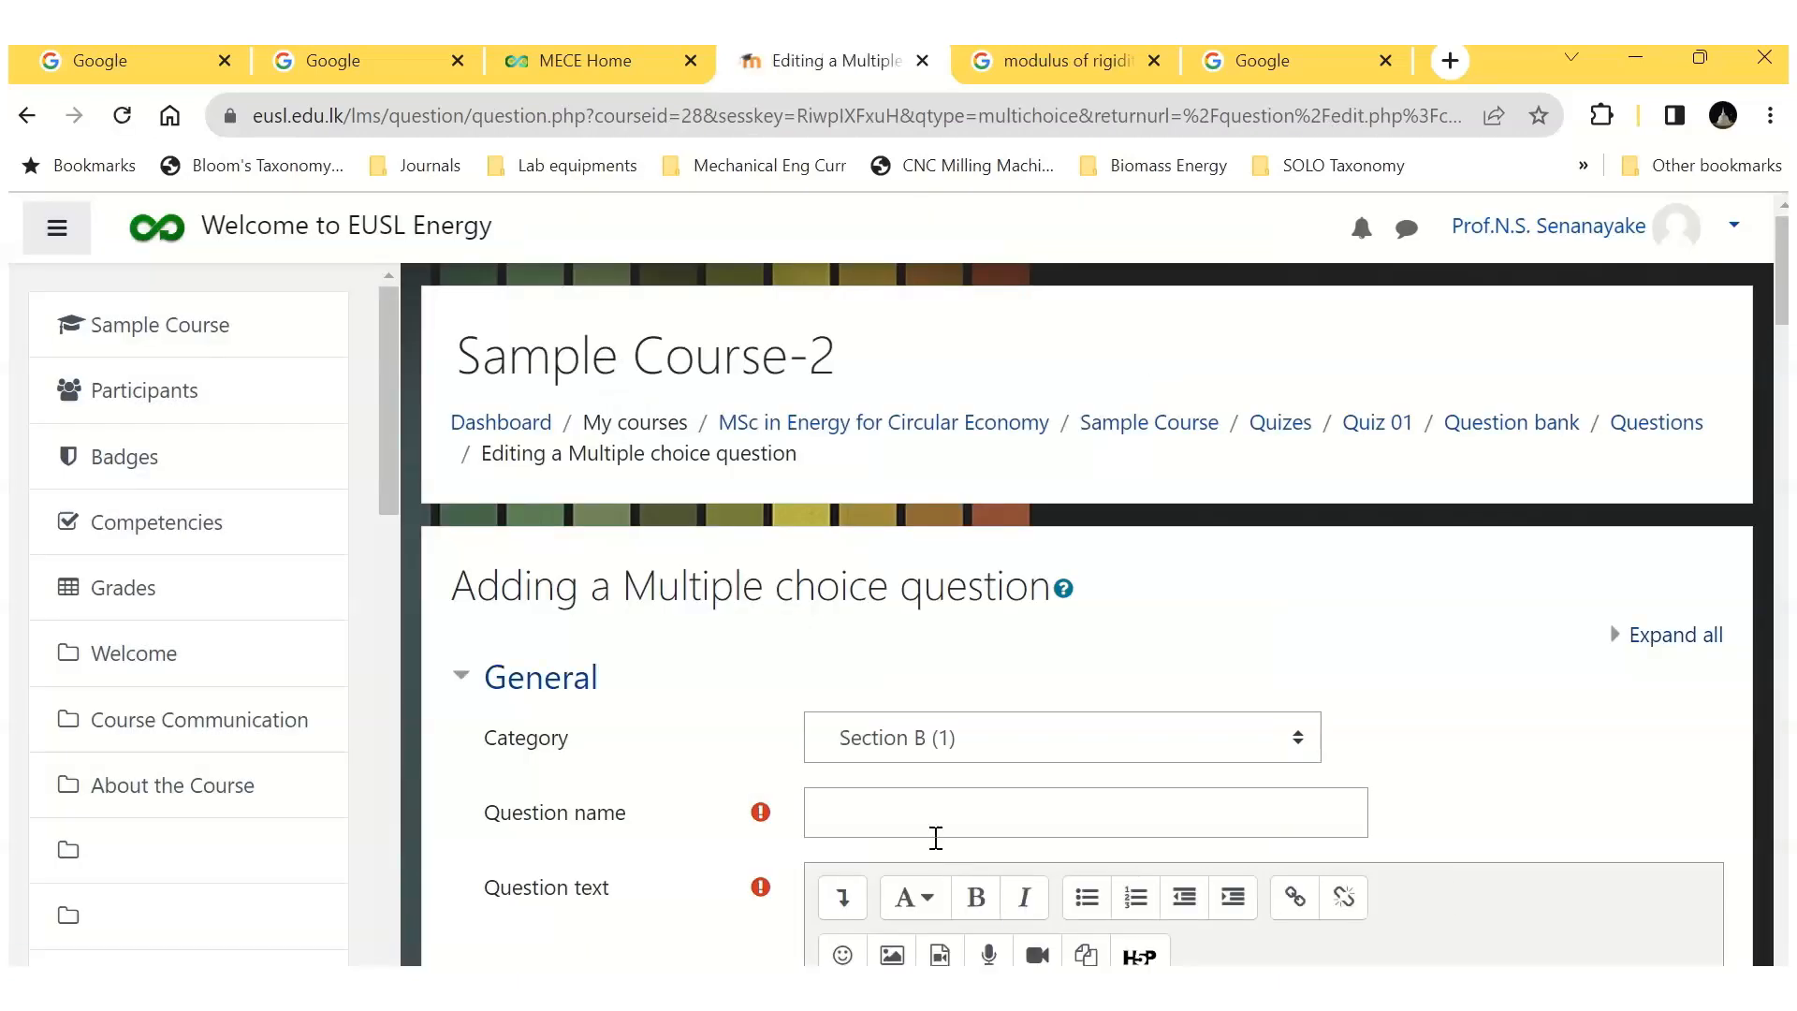
pyautogui.click(883, 811)
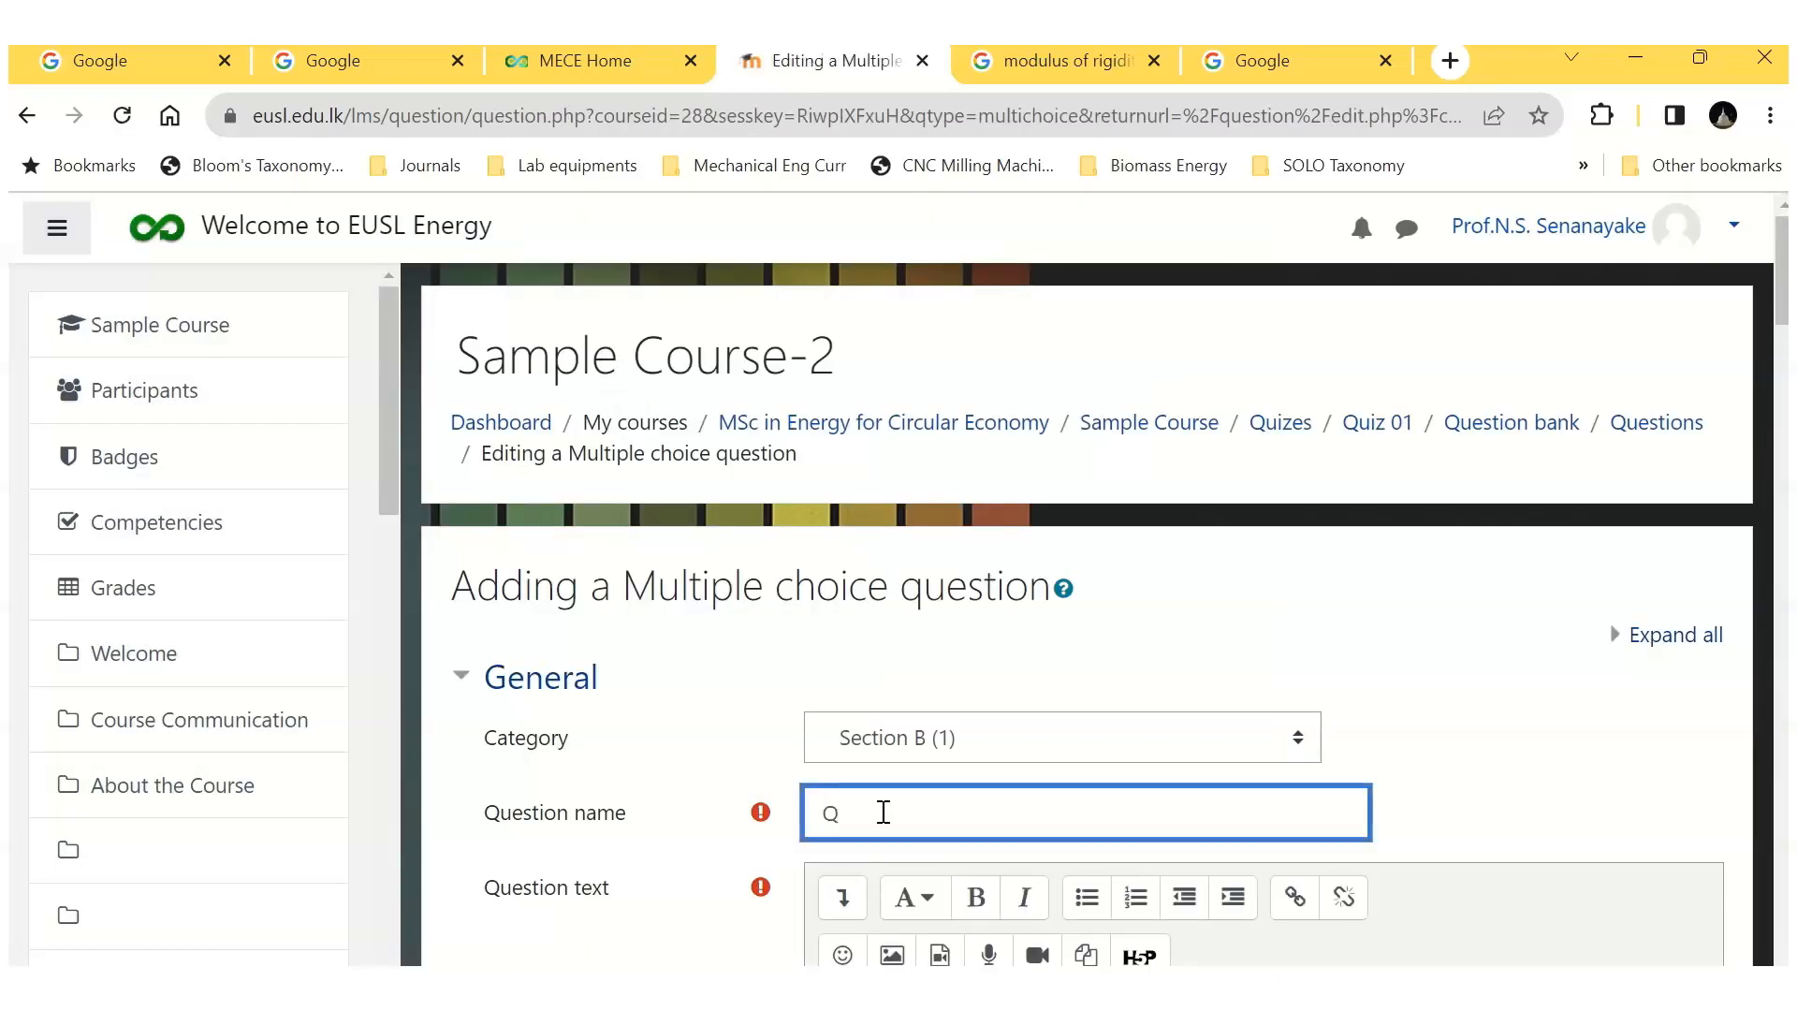
# Step: Paste the question text of Q-B2 and set the choices to No numbering
pyautogui.scroll(-3, 878, 742)
pyautogui.click(970, 818)
pyautogui.write('The SI Unit of measurement of power is:')
pyautogui.scroll(-3, 1119, 828)
pyautogui.scroll(-8, 1120, 828)
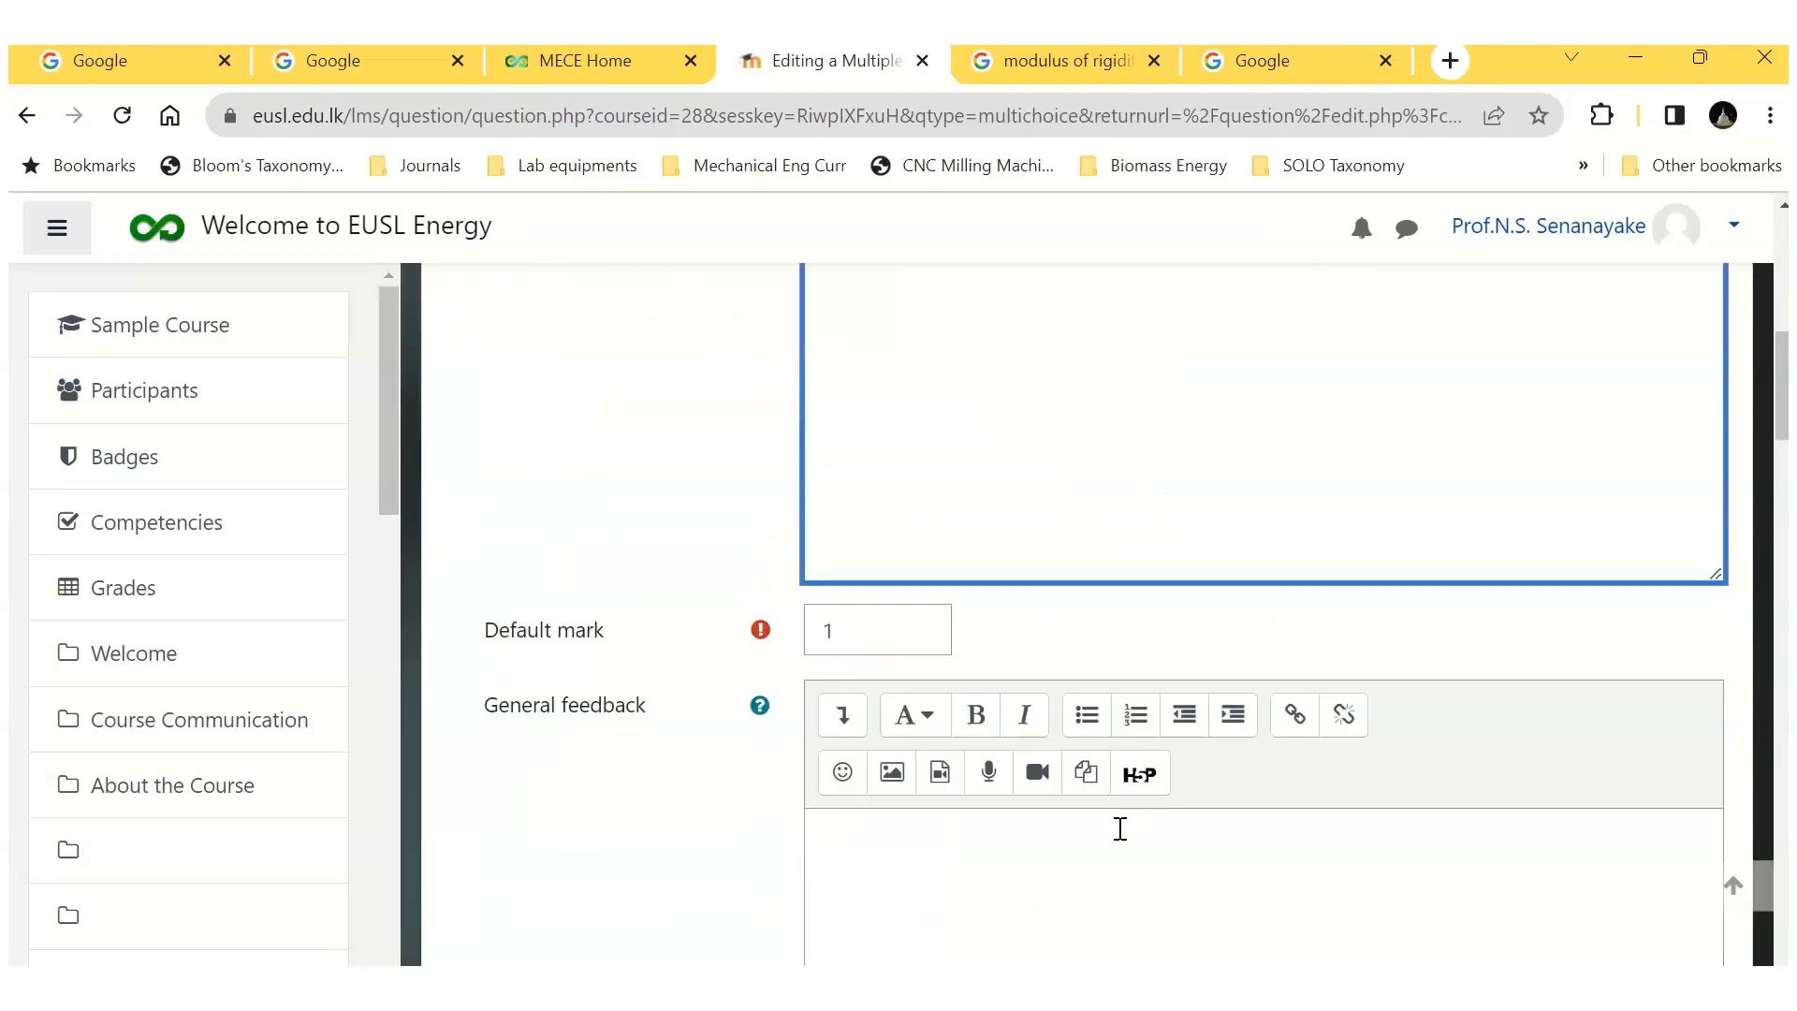
pyautogui.scroll(-2, 1020, 711)
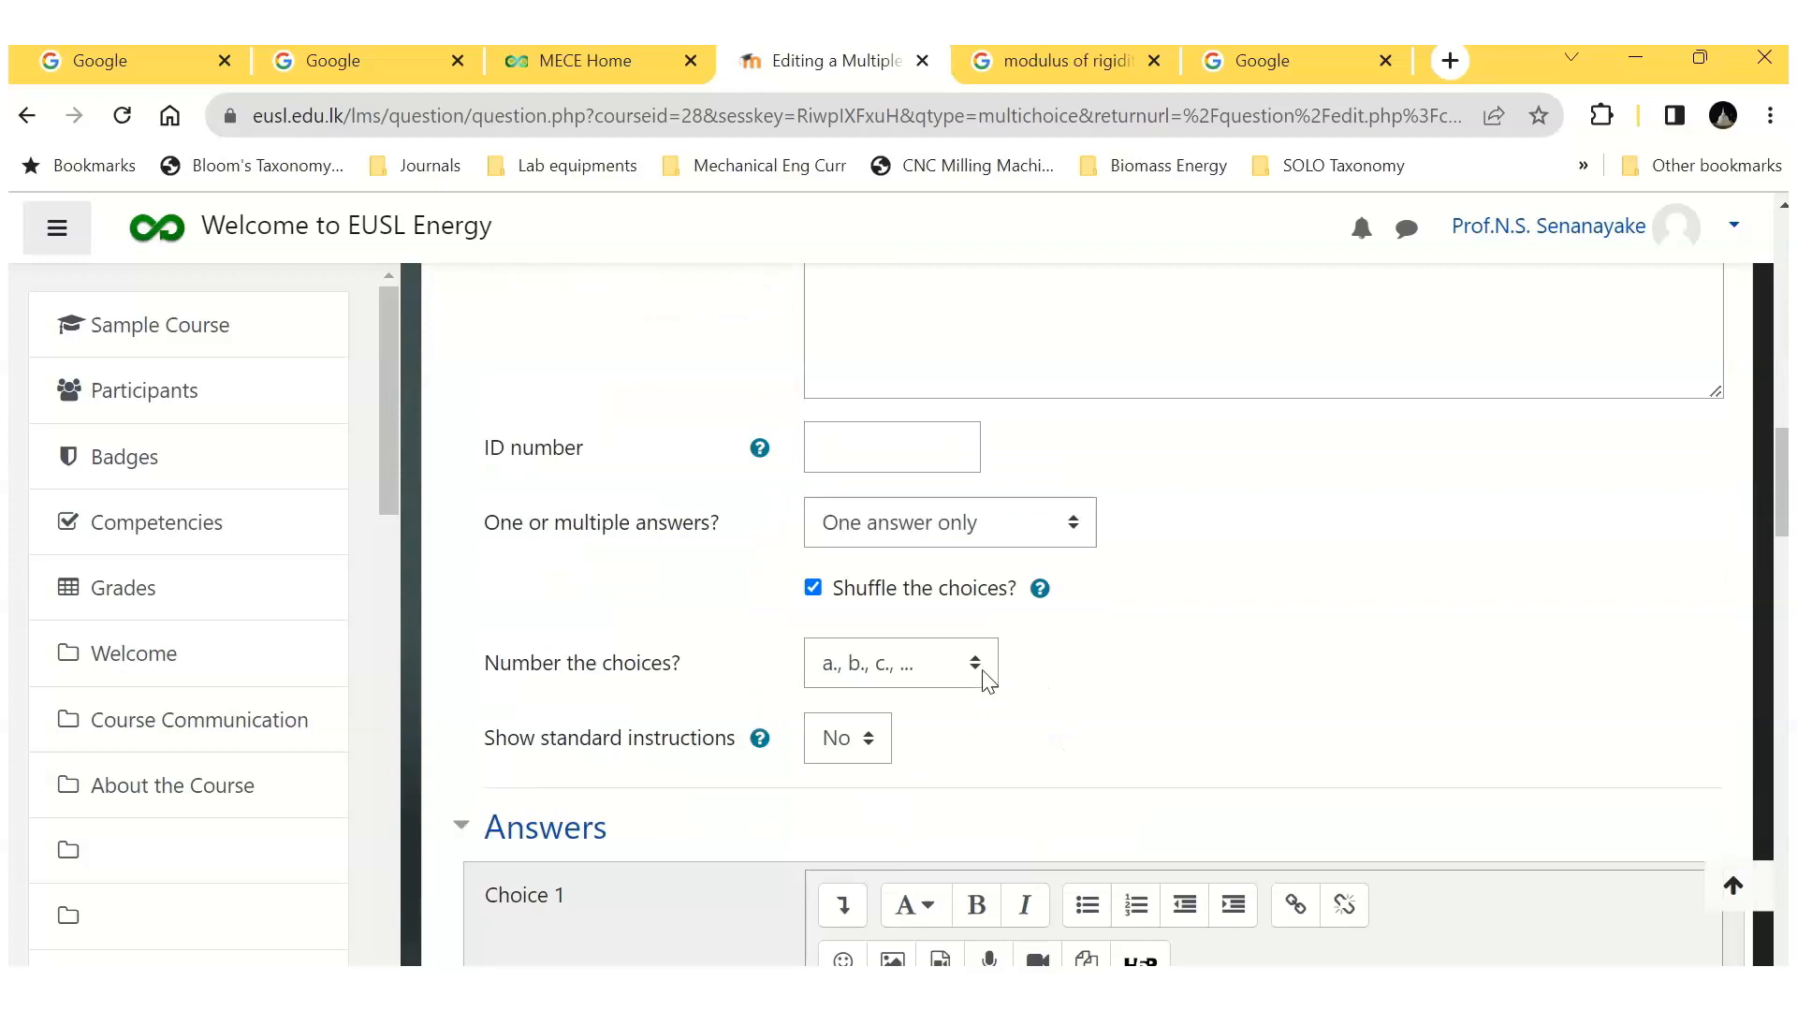
pyautogui.click(976, 672)
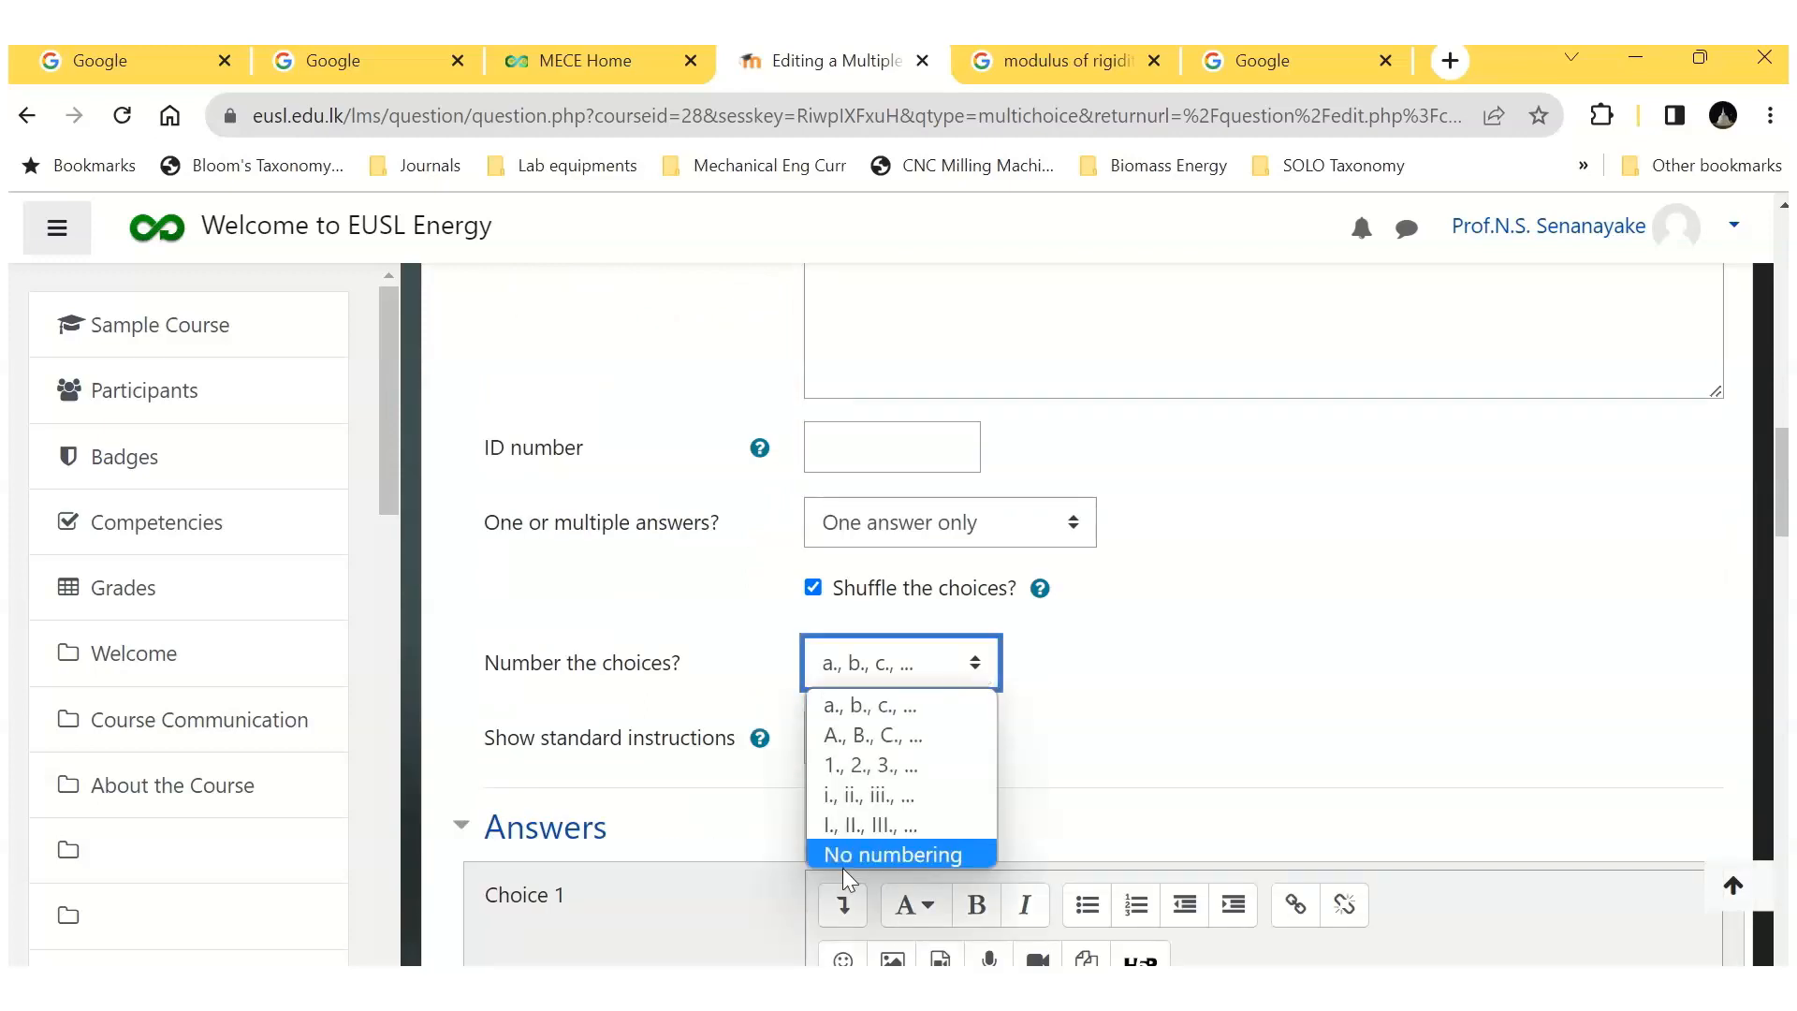
pyautogui.click(847, 853)
# Step: Enter "Watt" as Choice 1 of question Q-B2 and set its grade to 100%
pyautogui.scroll(-5, 1048, 739)
pyautogui.click(854, 597)
pyautogui.write('W')
pyautogui.click(950, 660)
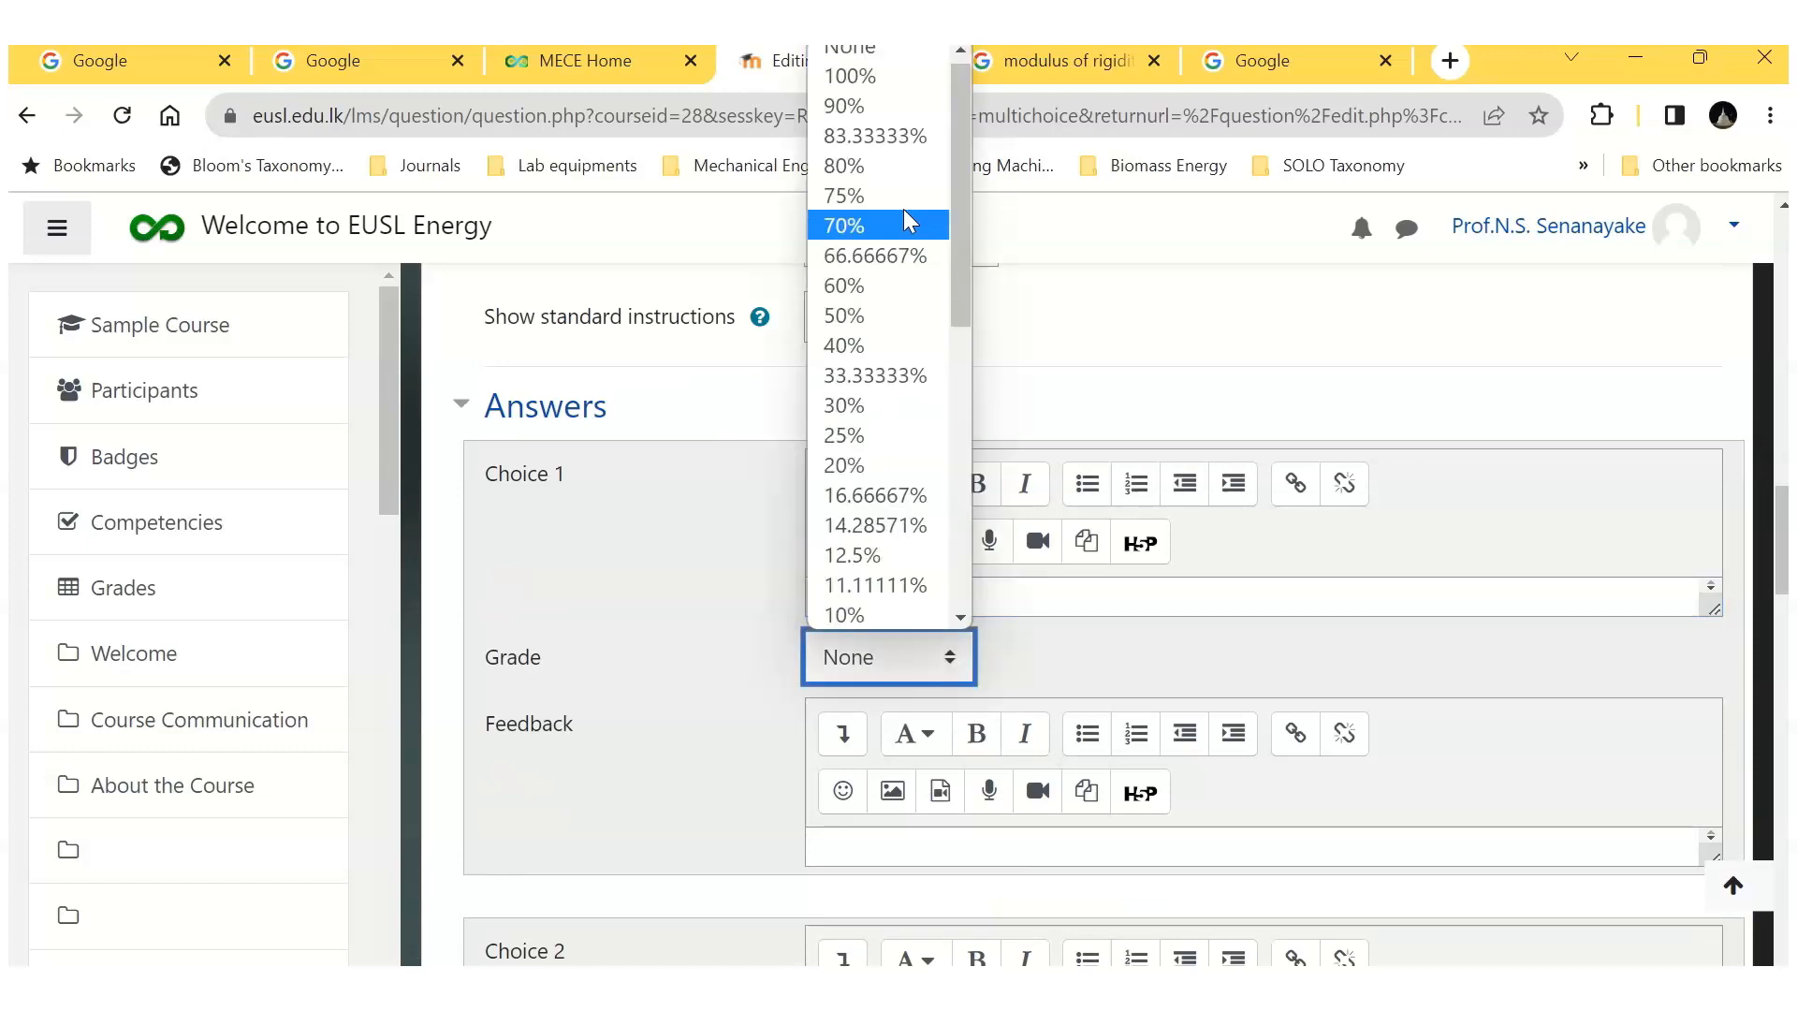
pyautogui.click(893, 91)
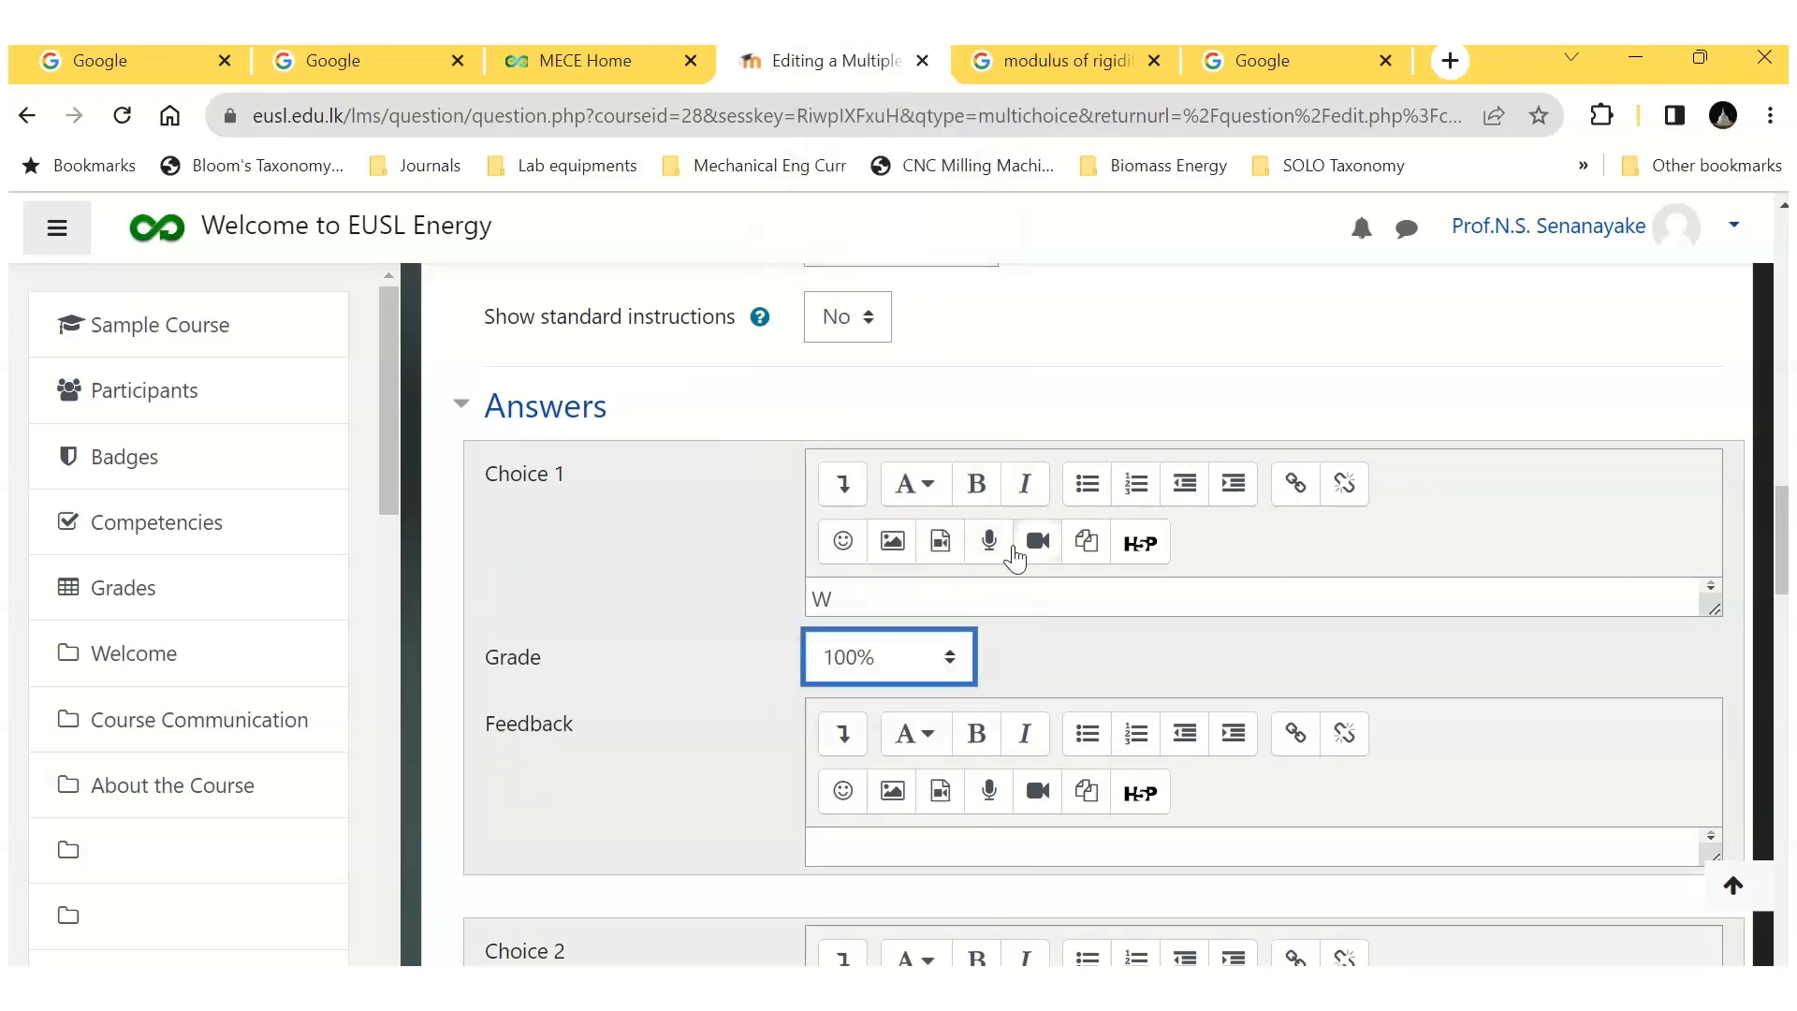
pyautogui.click(847, 605)
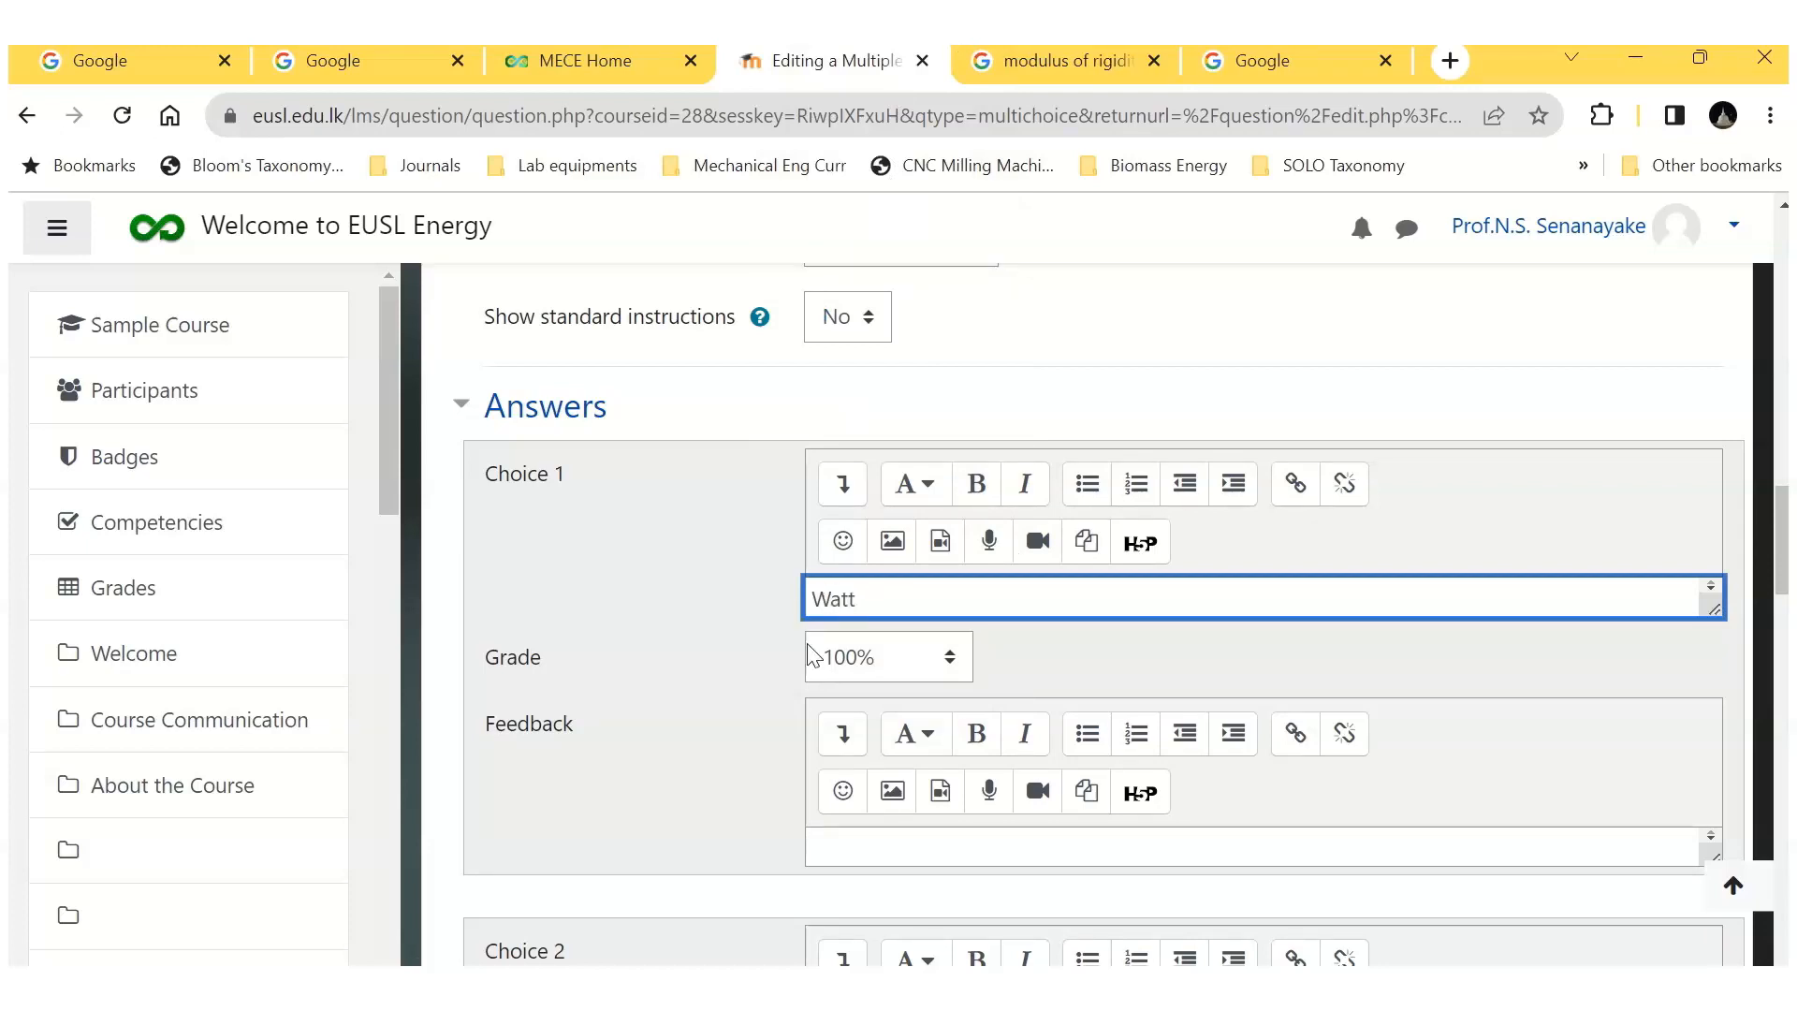
# Step: Enter "Horse Power" as Choice 2 and "Joule" as Choice 3 of question Q-B2, leaving both grades at None
pyautogui.scroll(-3, 856, 786)
pyautogui.click(822, 797)
pyautogui.write('F')
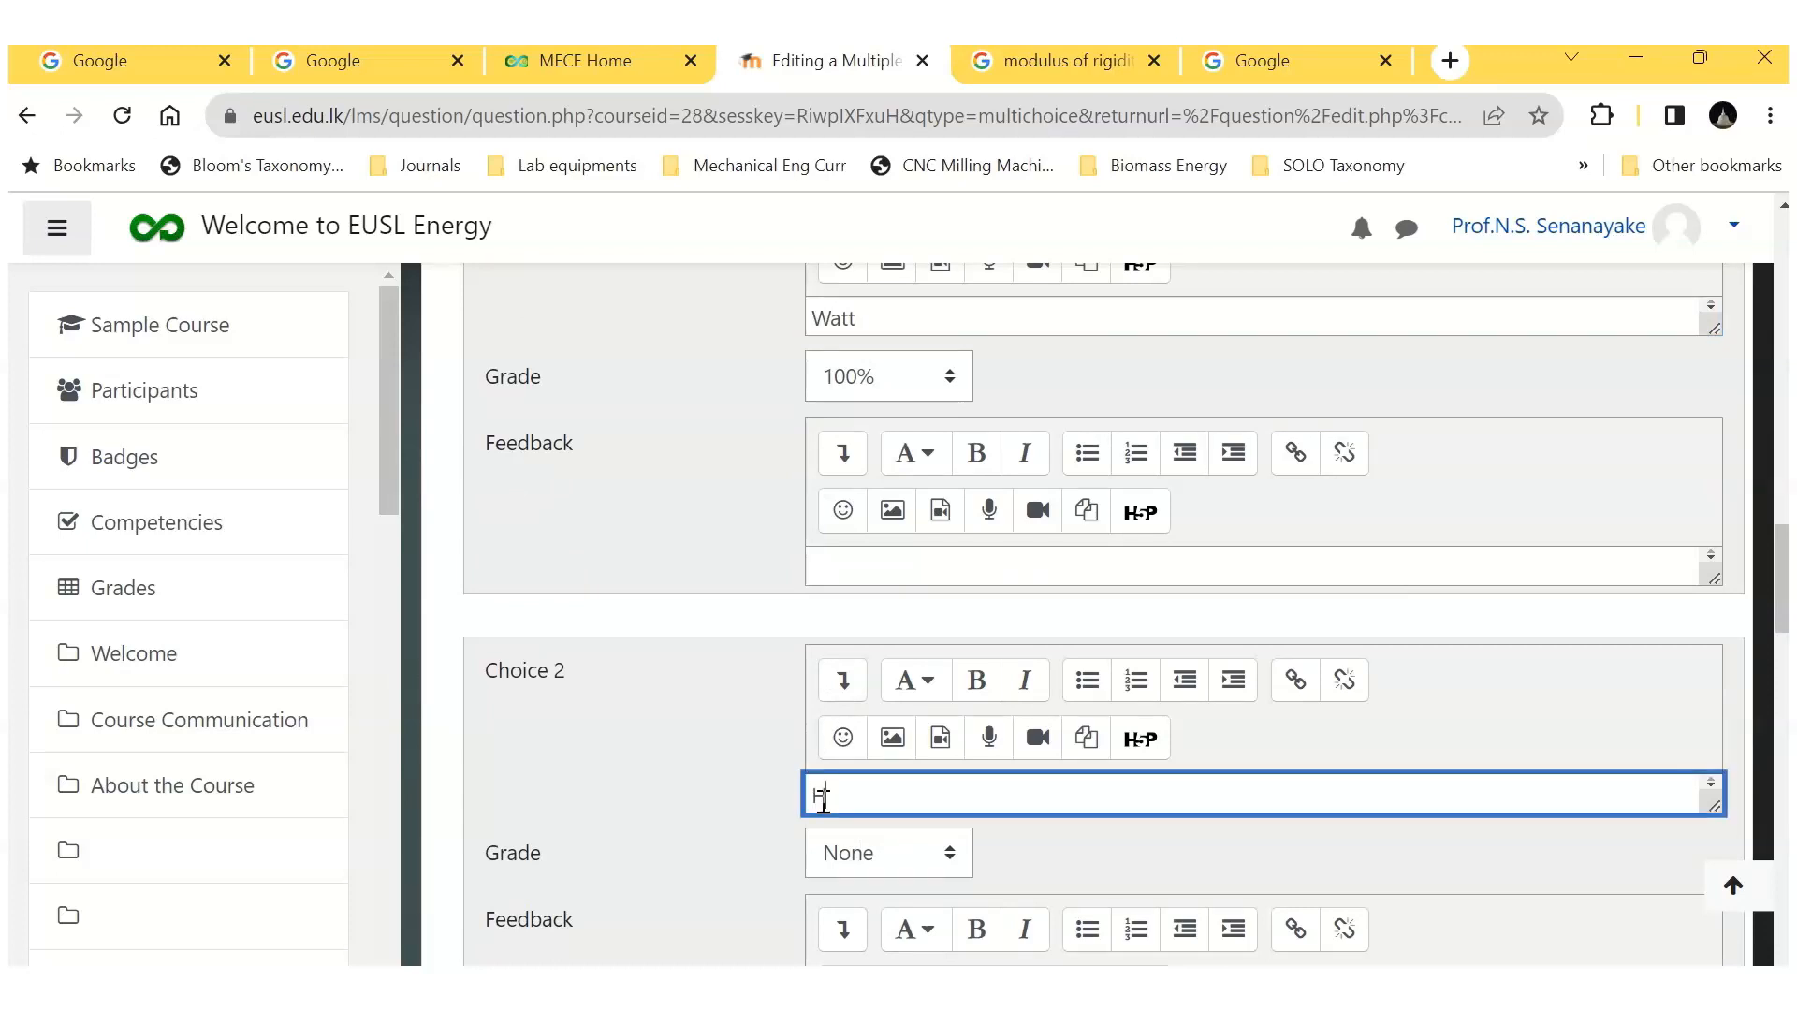
pyautogui.write('orse Power')
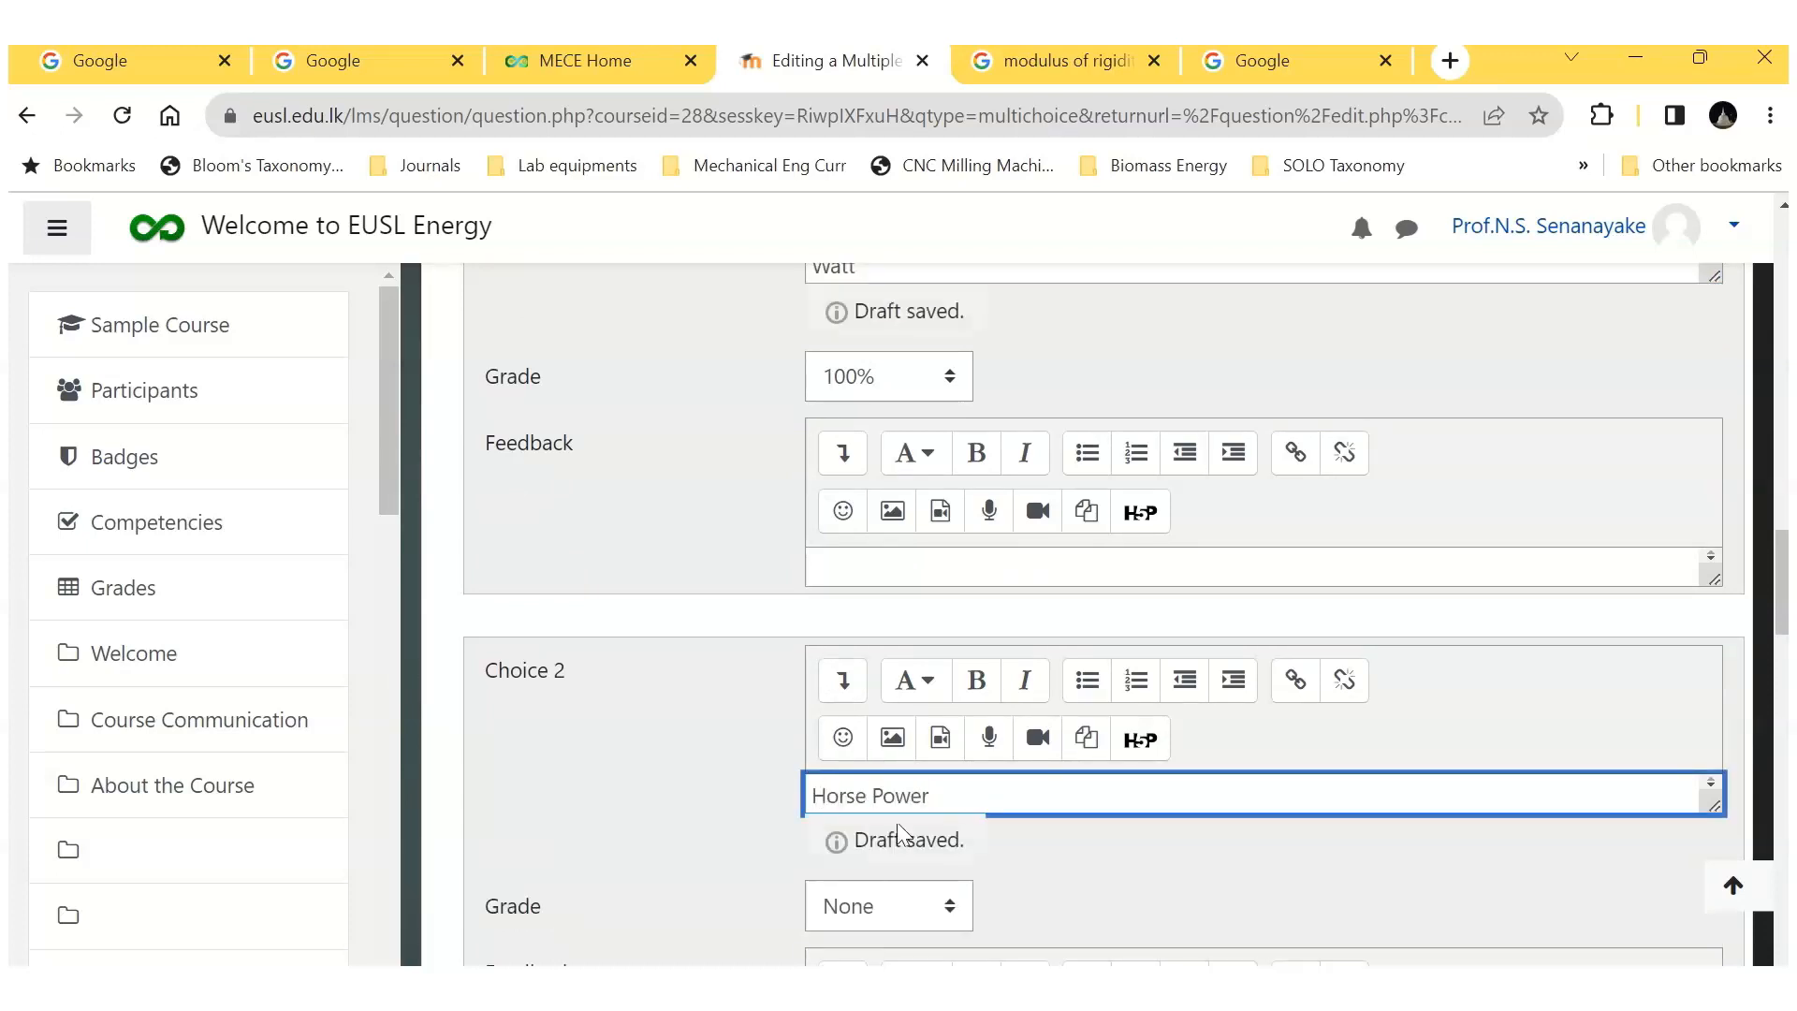
pyautogui.scroll(-5, 897, 822)
pyautogui.click(833, 801)
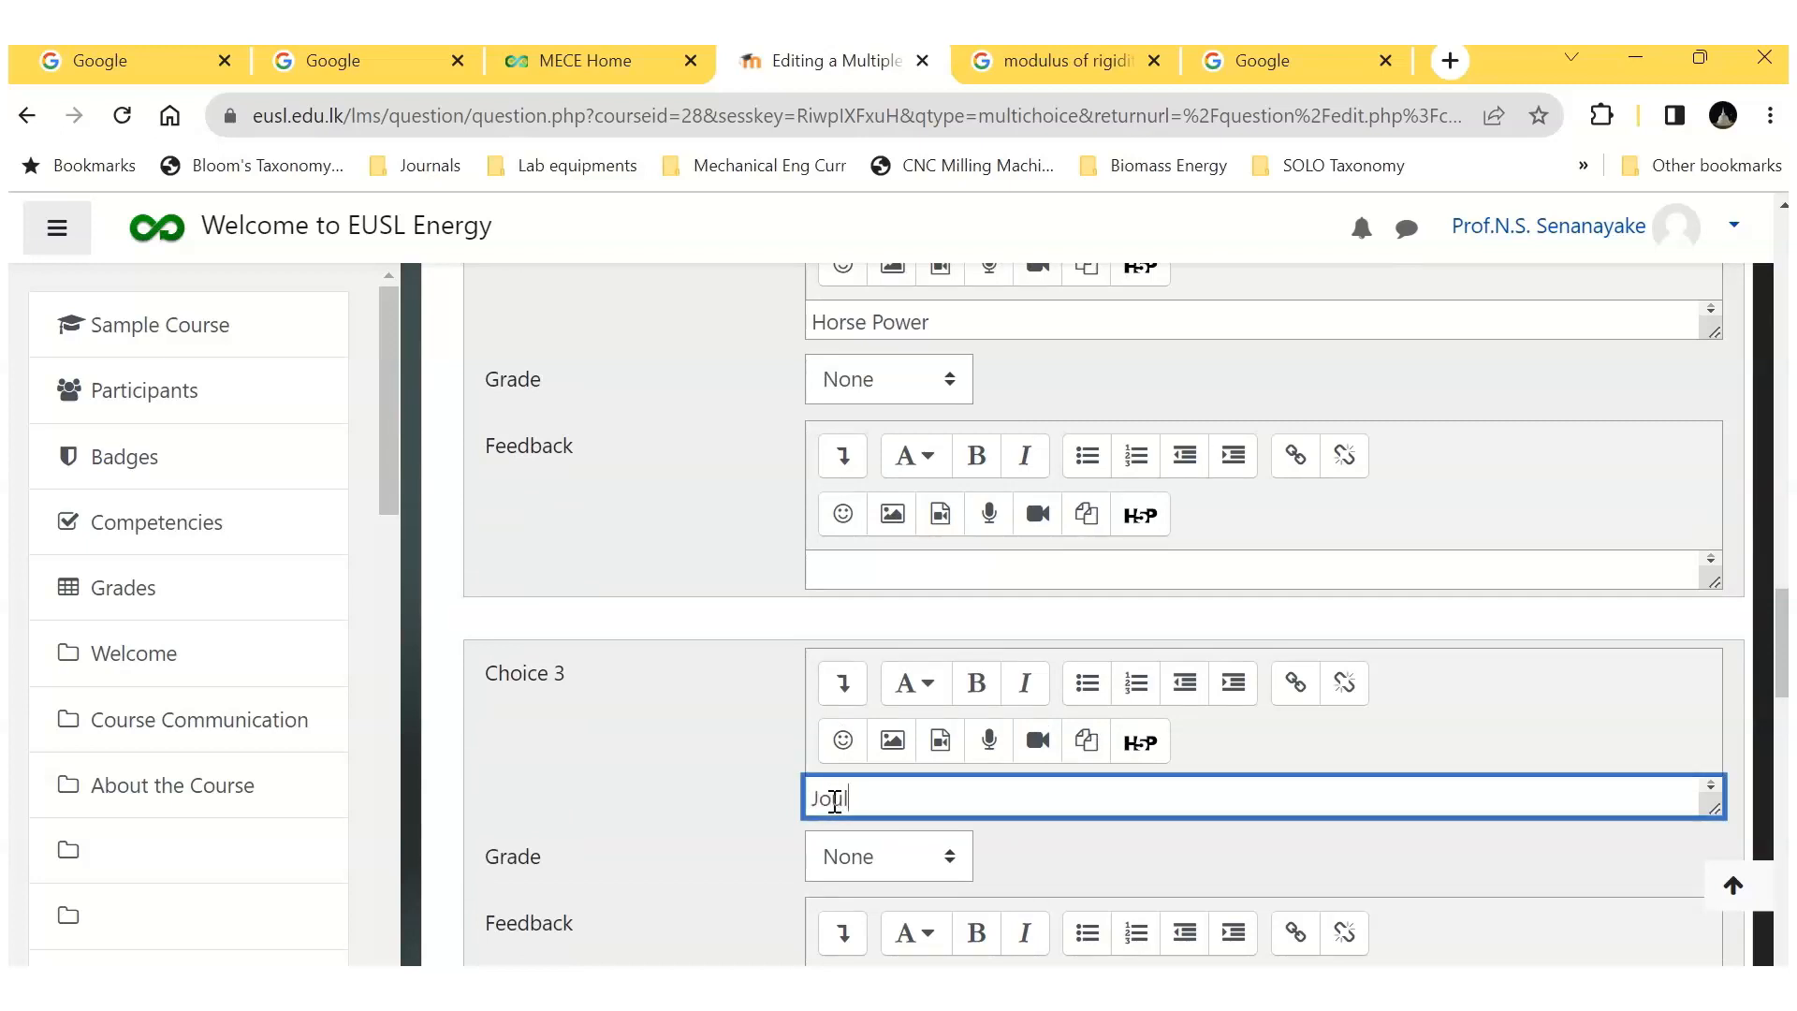
# Step: Enter "Newton" as Choice 4 with grade None and save question Q-B2
pyautogui.scroll(-6, 1081, 818)
pyautogui.click(852, 715)
pyautogui.write('Newton')
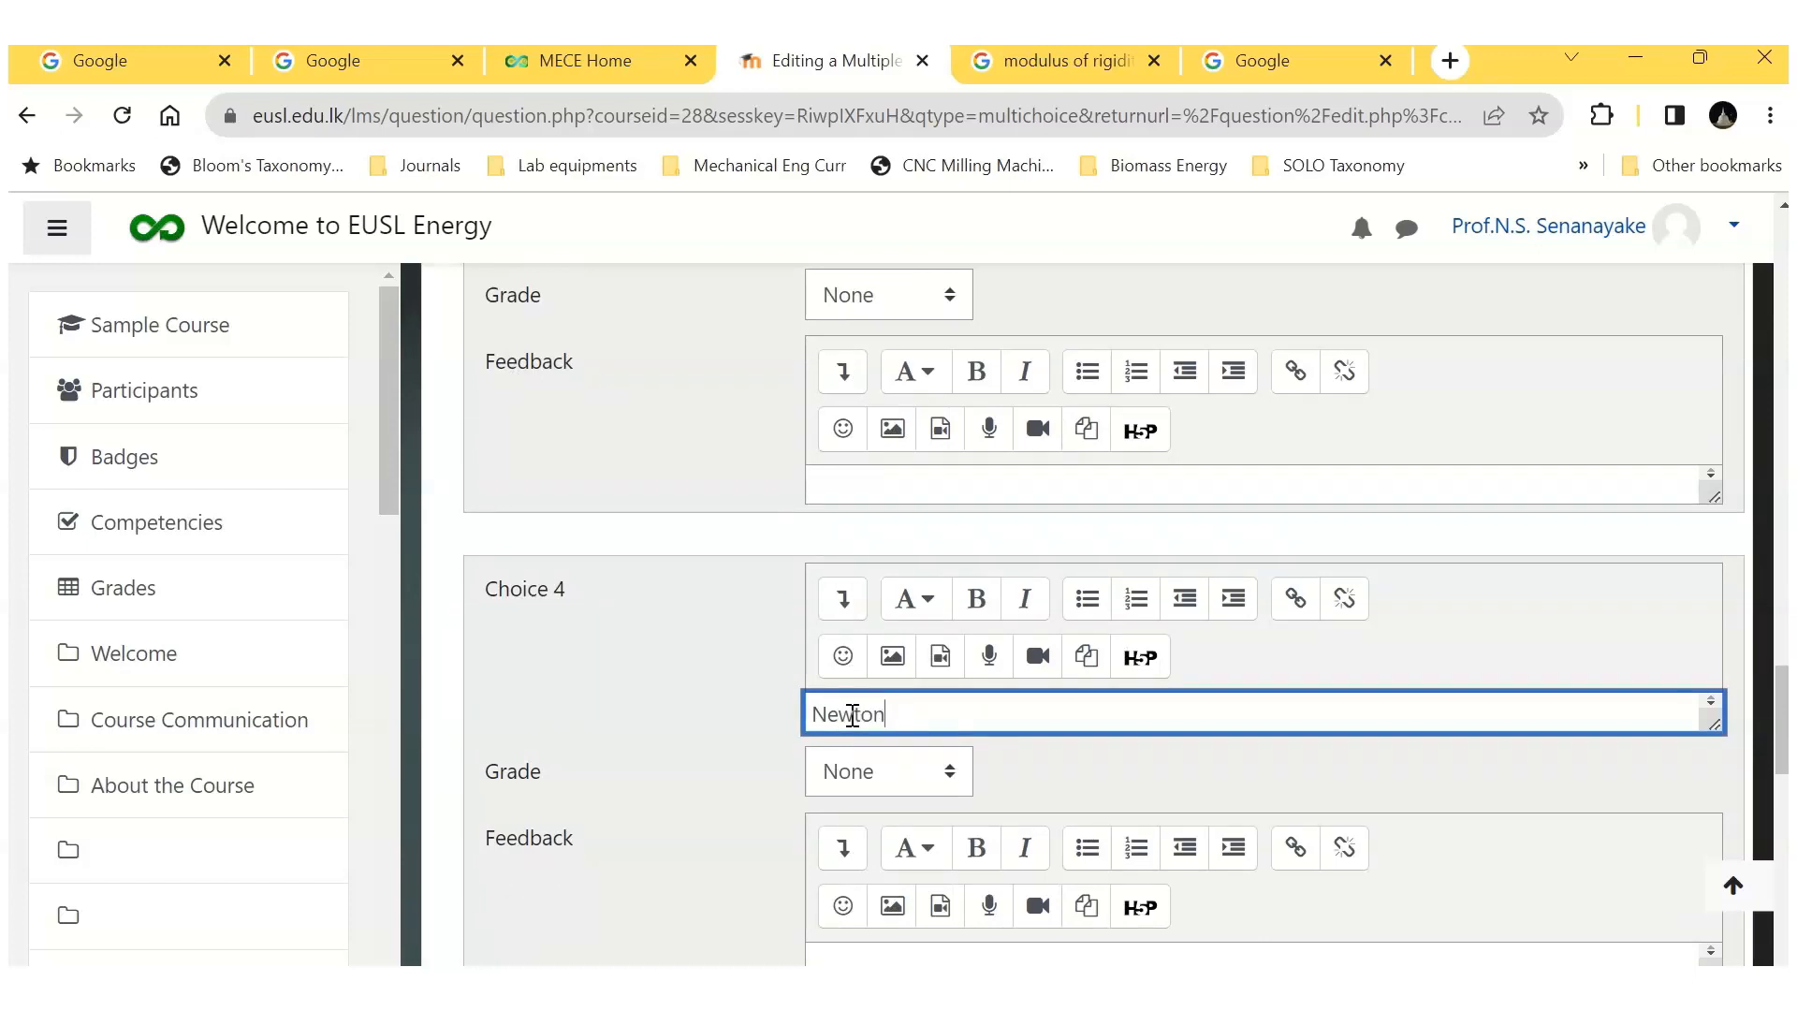
pyautogui.scroll(-10, 1040, 767)
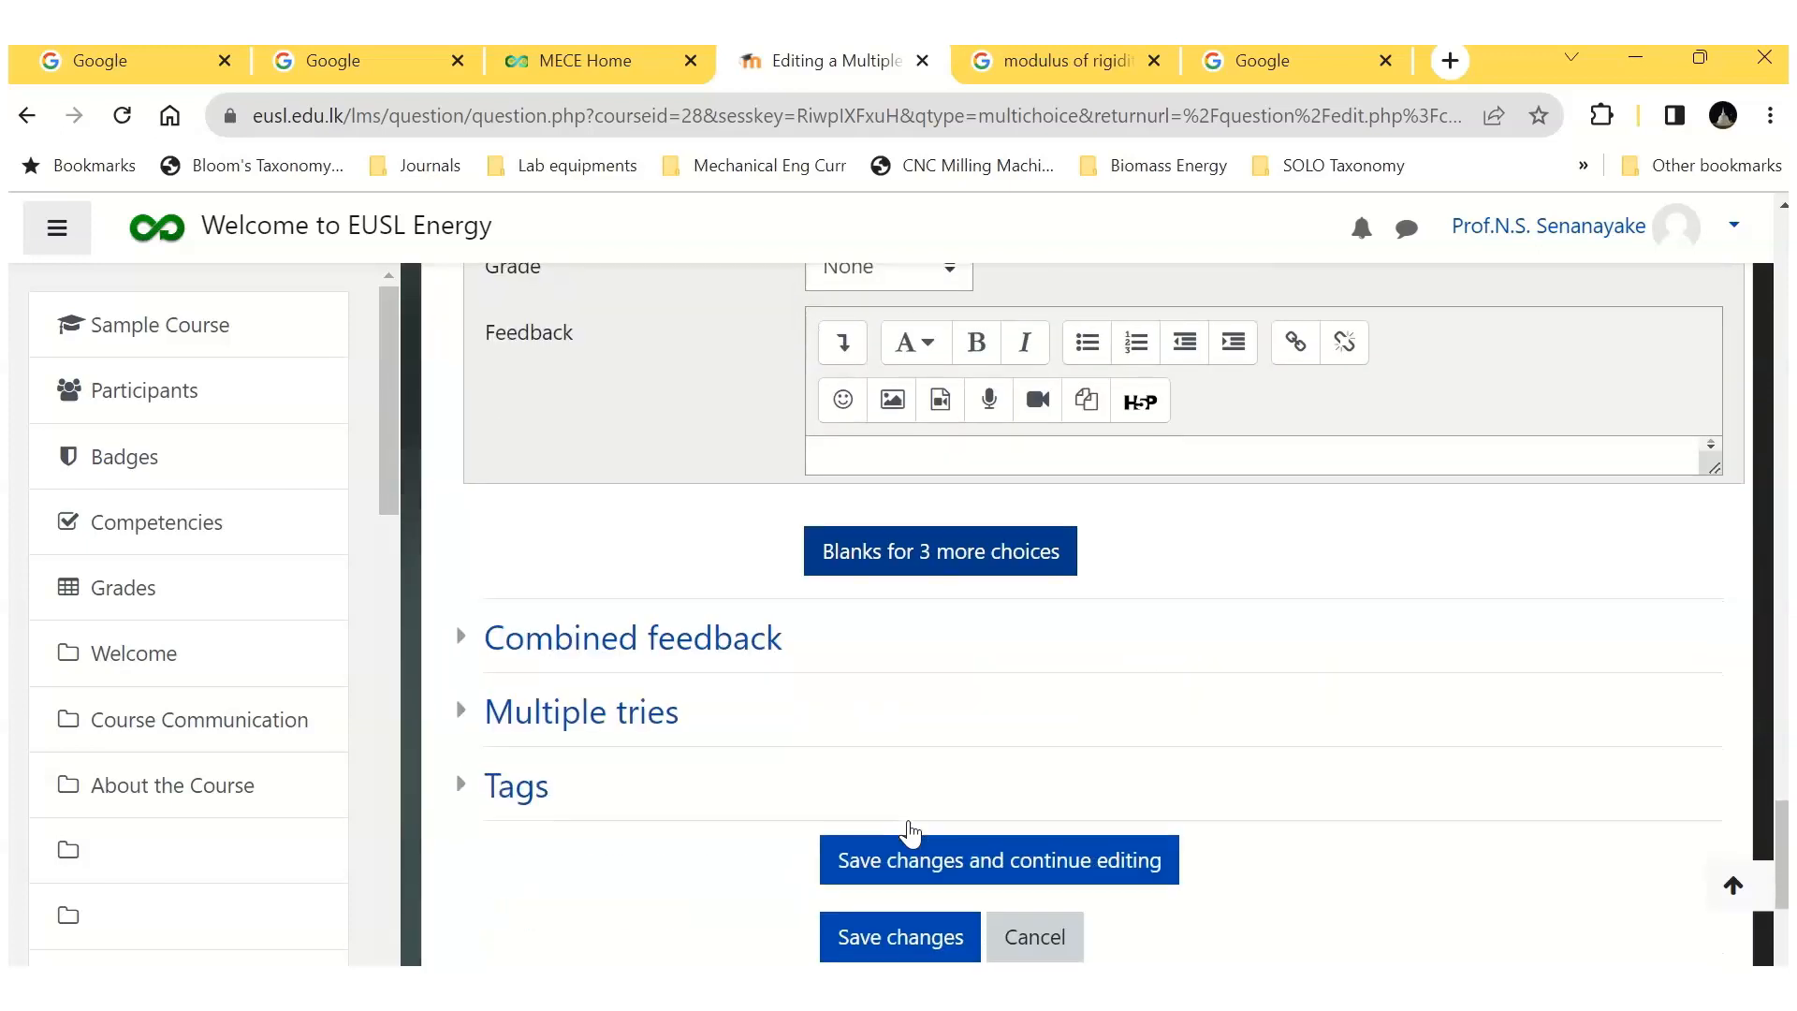
pyautogui.click(873, 940)
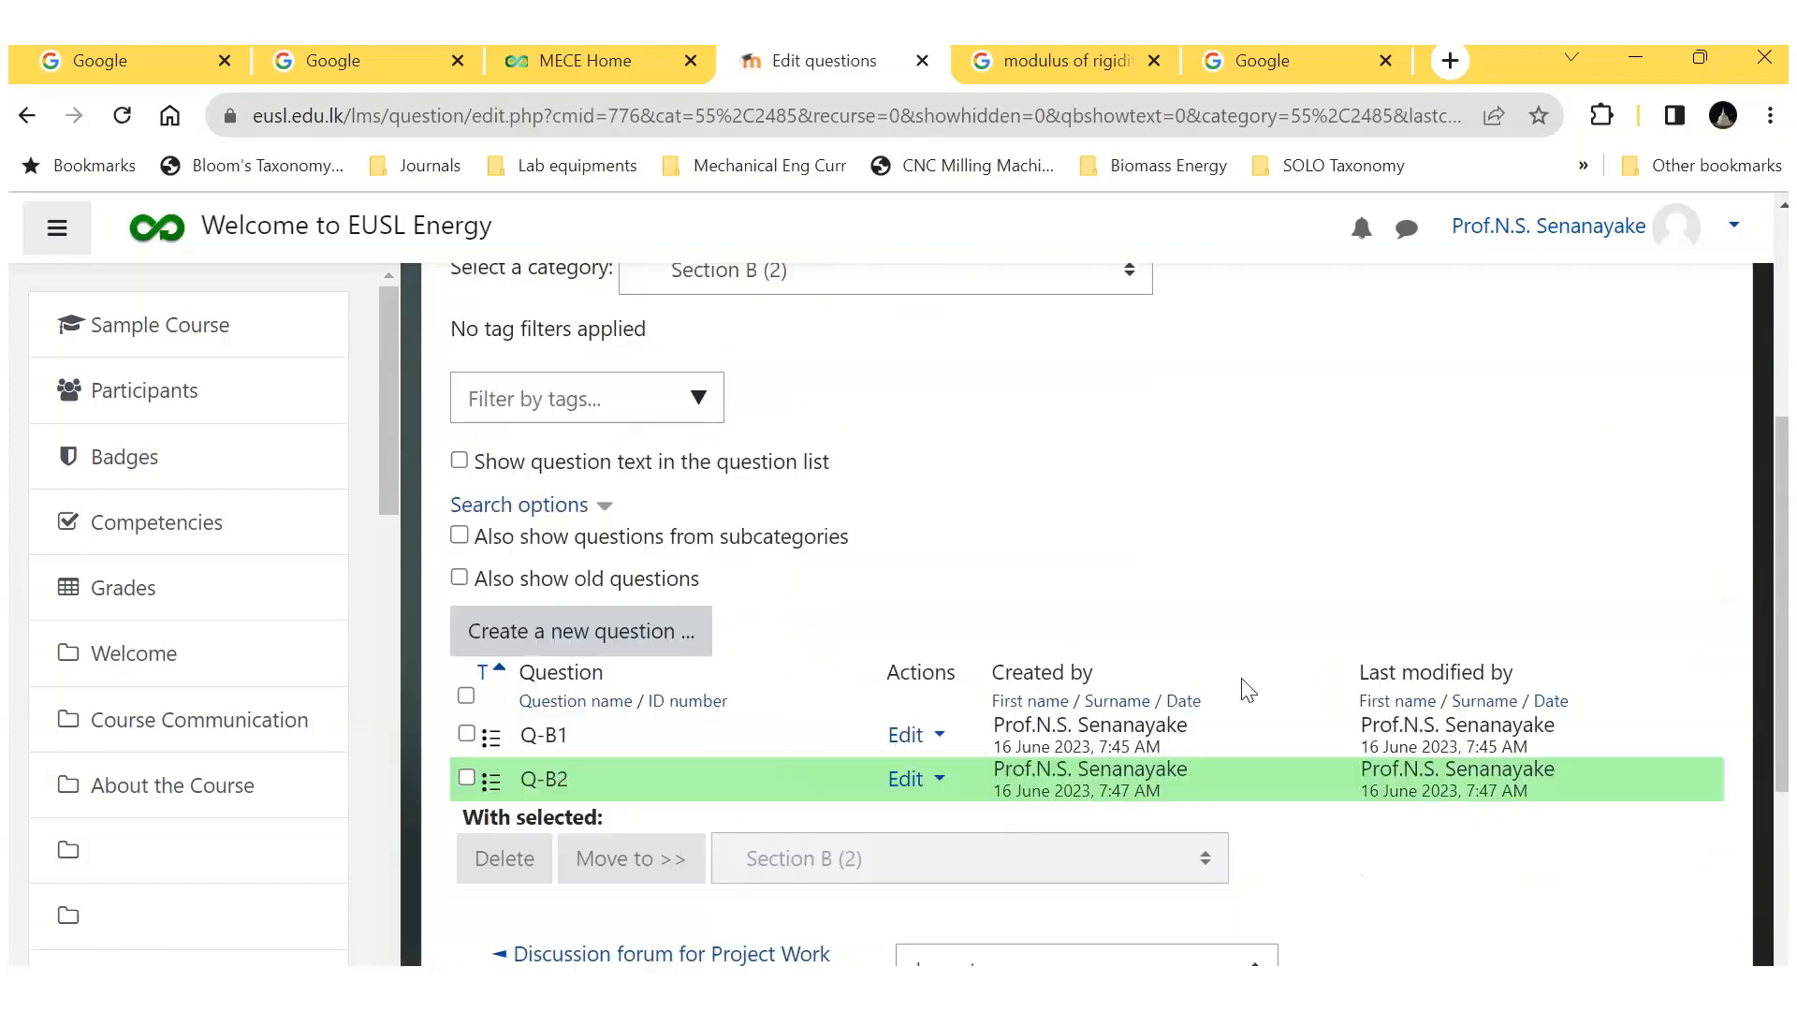
# Step: Create a new multiple choice question in Section B and name it Q-B3
pyautogui.click(679, 665)
pyautogui.click(608, 421)
pyautogui.click(1029, 921)
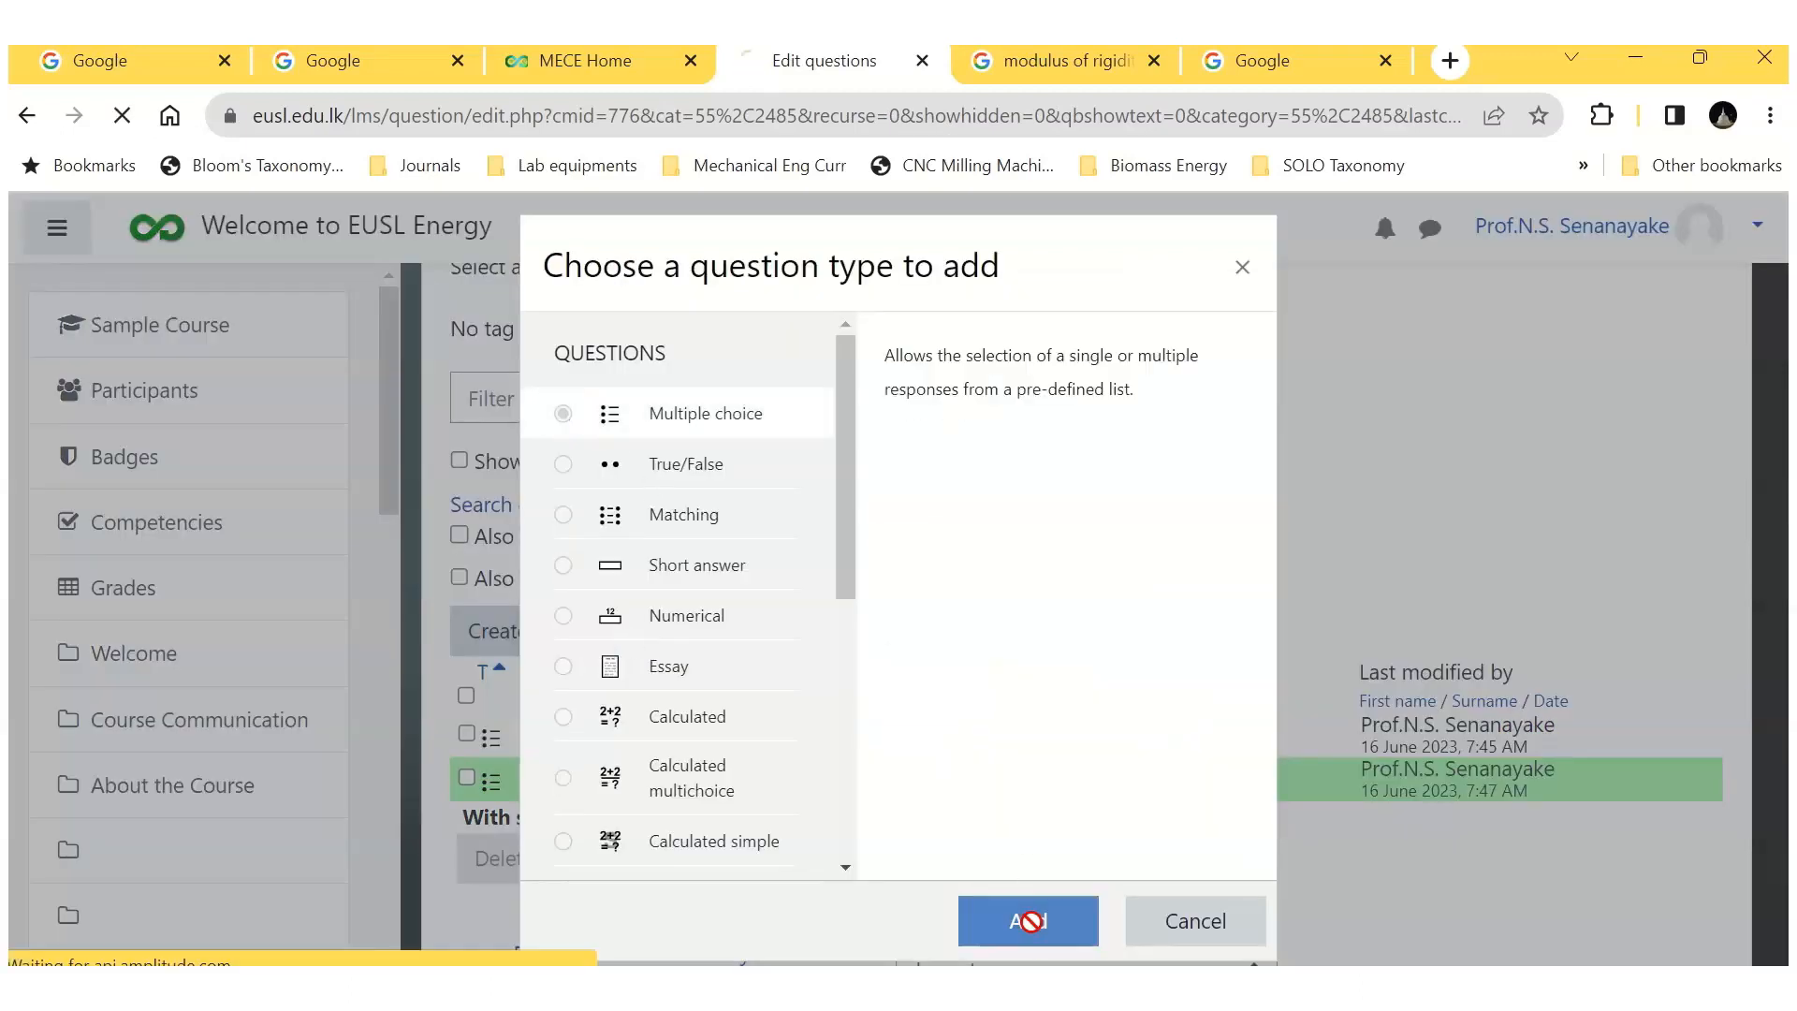
pyautogui.click(827, 675)
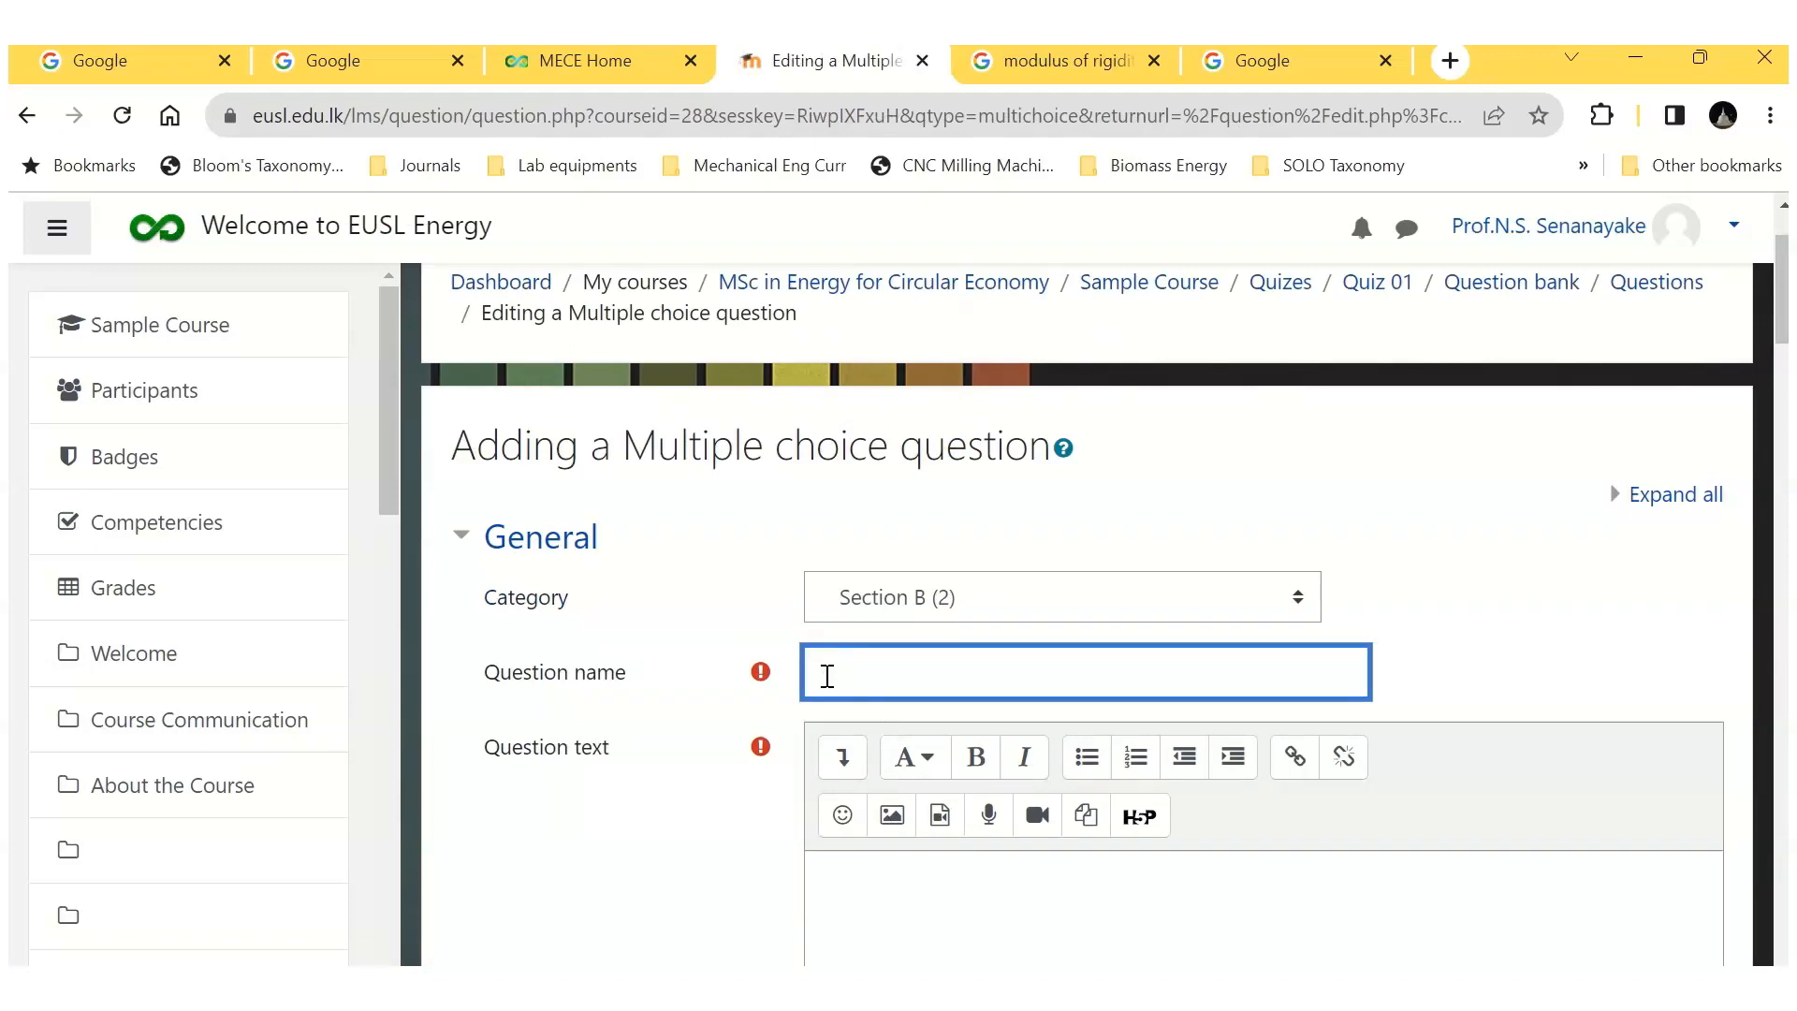
pyautogui.write('Q-B3')
# Step: Paste the question text "The SI Unit of measurement of time is:" and set the choices to No numbering
pyautogui.scroll(-3, 882, 649)
pyautogui.click(869, 597)
pyautogui.write('The SI Unit of measurement of time is:')
pyautogui.scroll(-10, 1243, 791)
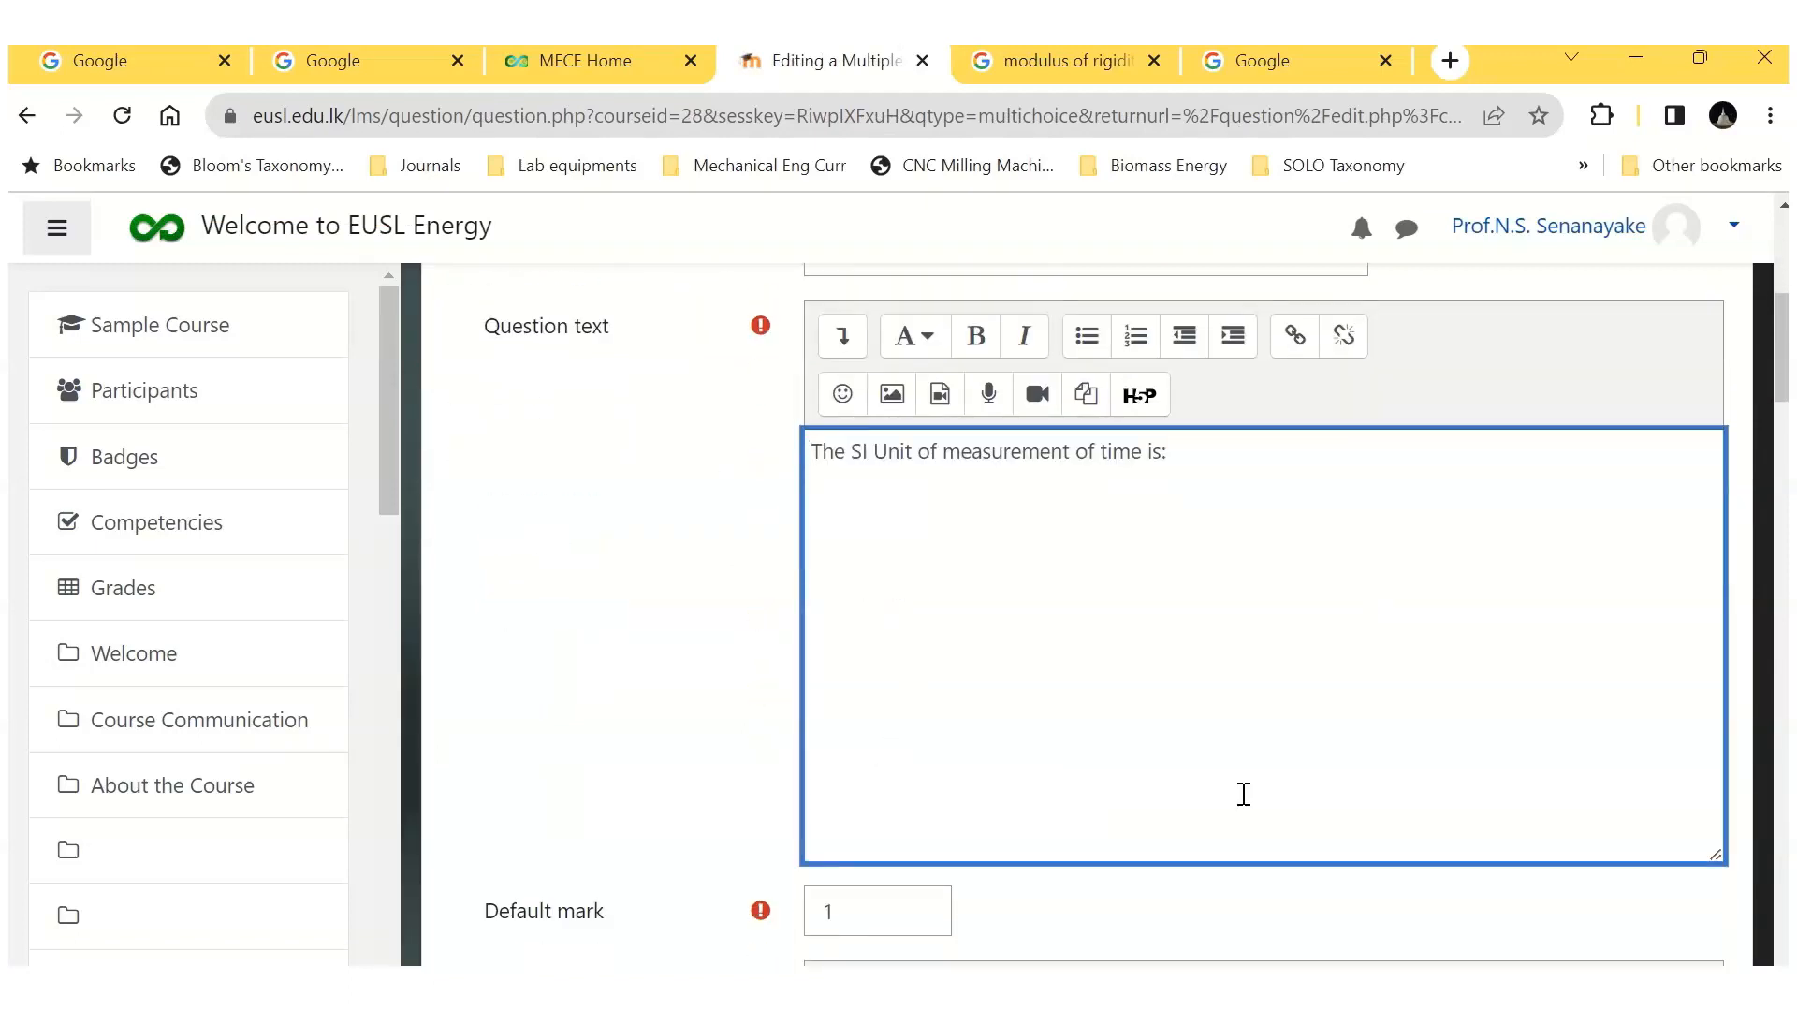
pyautogui.click(978, 807)
pyautogui.click(875, 758)
# Step: Enter "minute" as Choice 1 of question Q-B3, keeping its grade at None
pyautogui.scroll(-2, 1077, 806)
pyautogui.scroll(-2, 1077, 806)
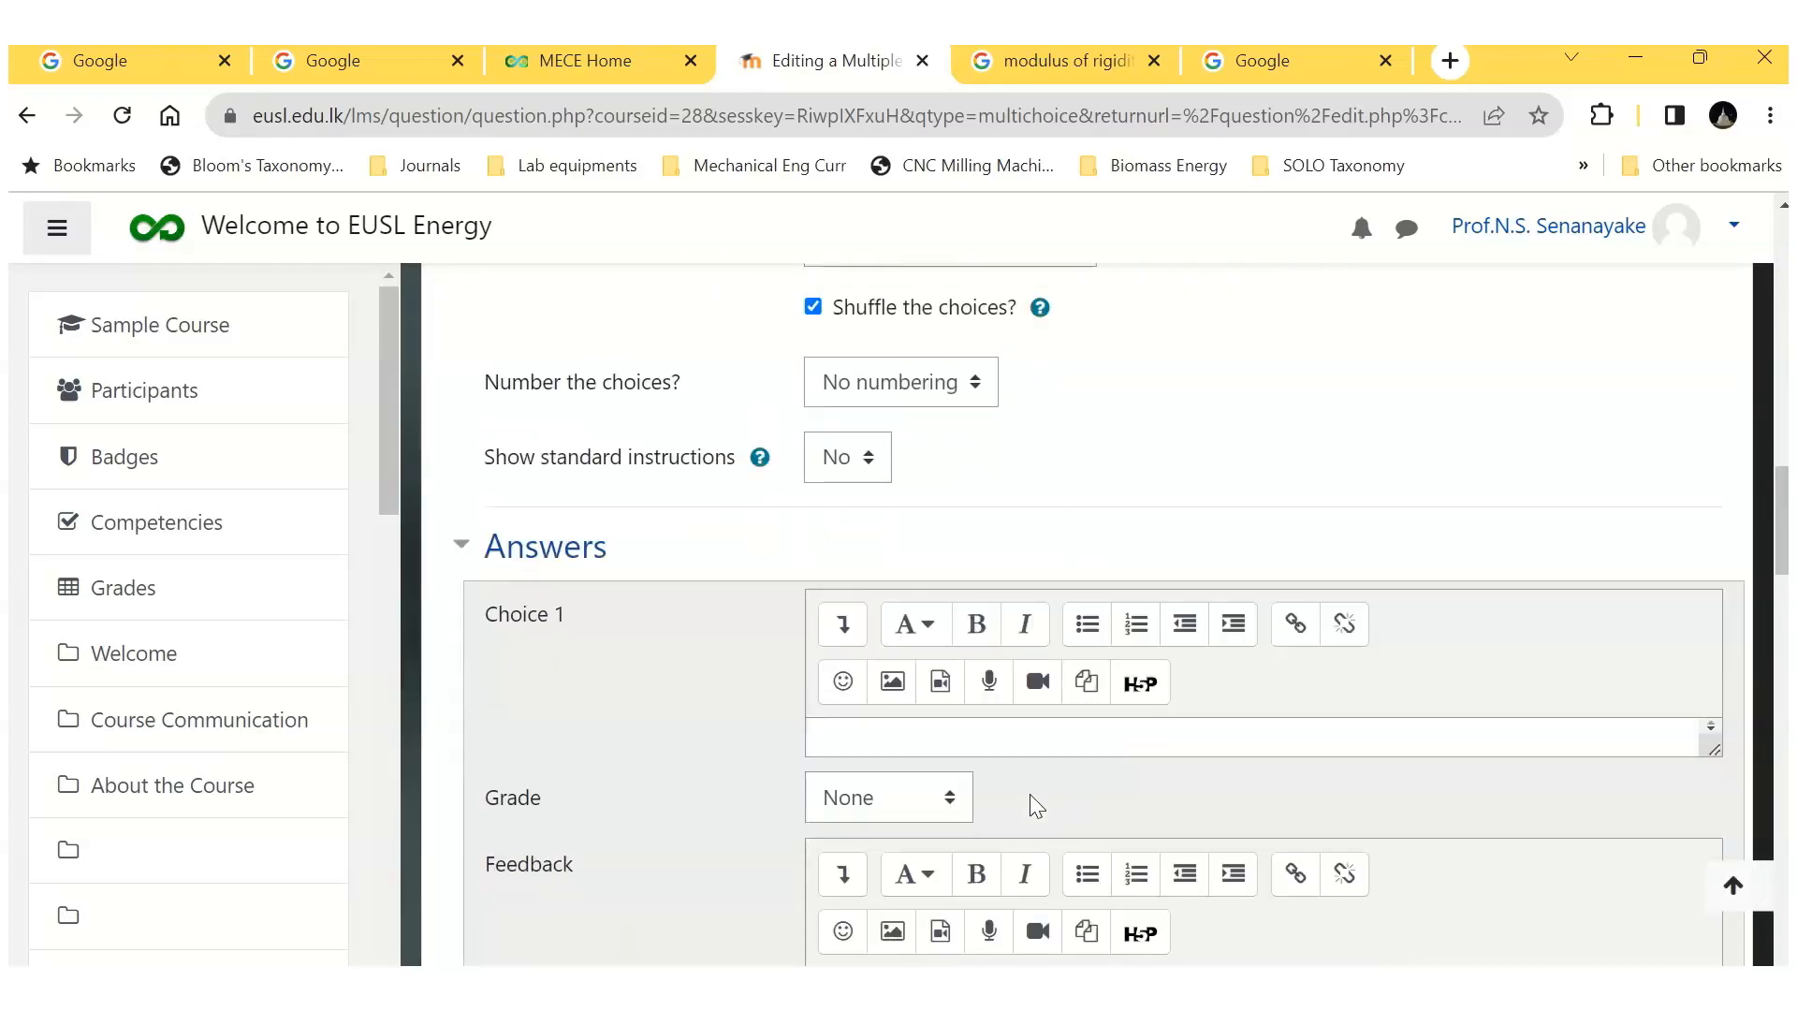
pyautogui.click(875, 743)
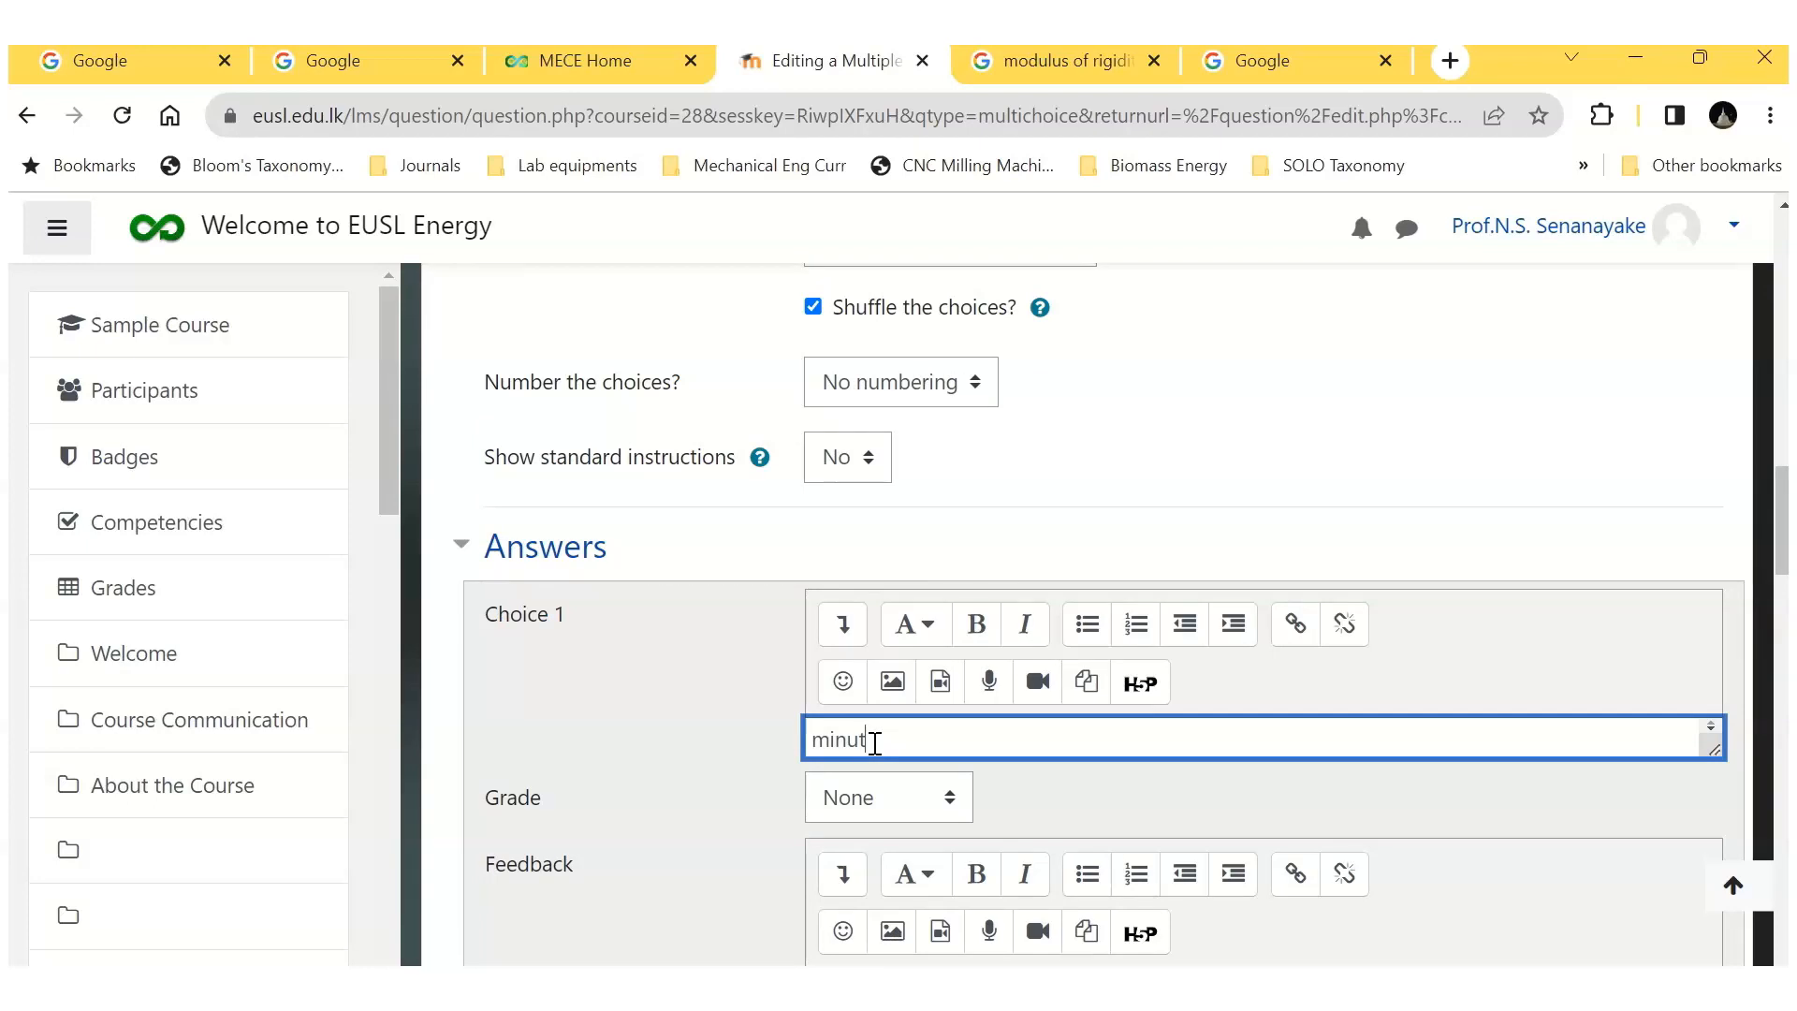
pyautogui.click(955, 806)
pyautogui.click(884, 190)
pyautogui.click(1057, 811)
# Step: Enter "second" as Choice 2 of question Q-B3 and set its grade to 100%
pyautogui.scroll(-3, 1057, 812)
pyautogui.click(861, 796)
pyautogui.write('second')
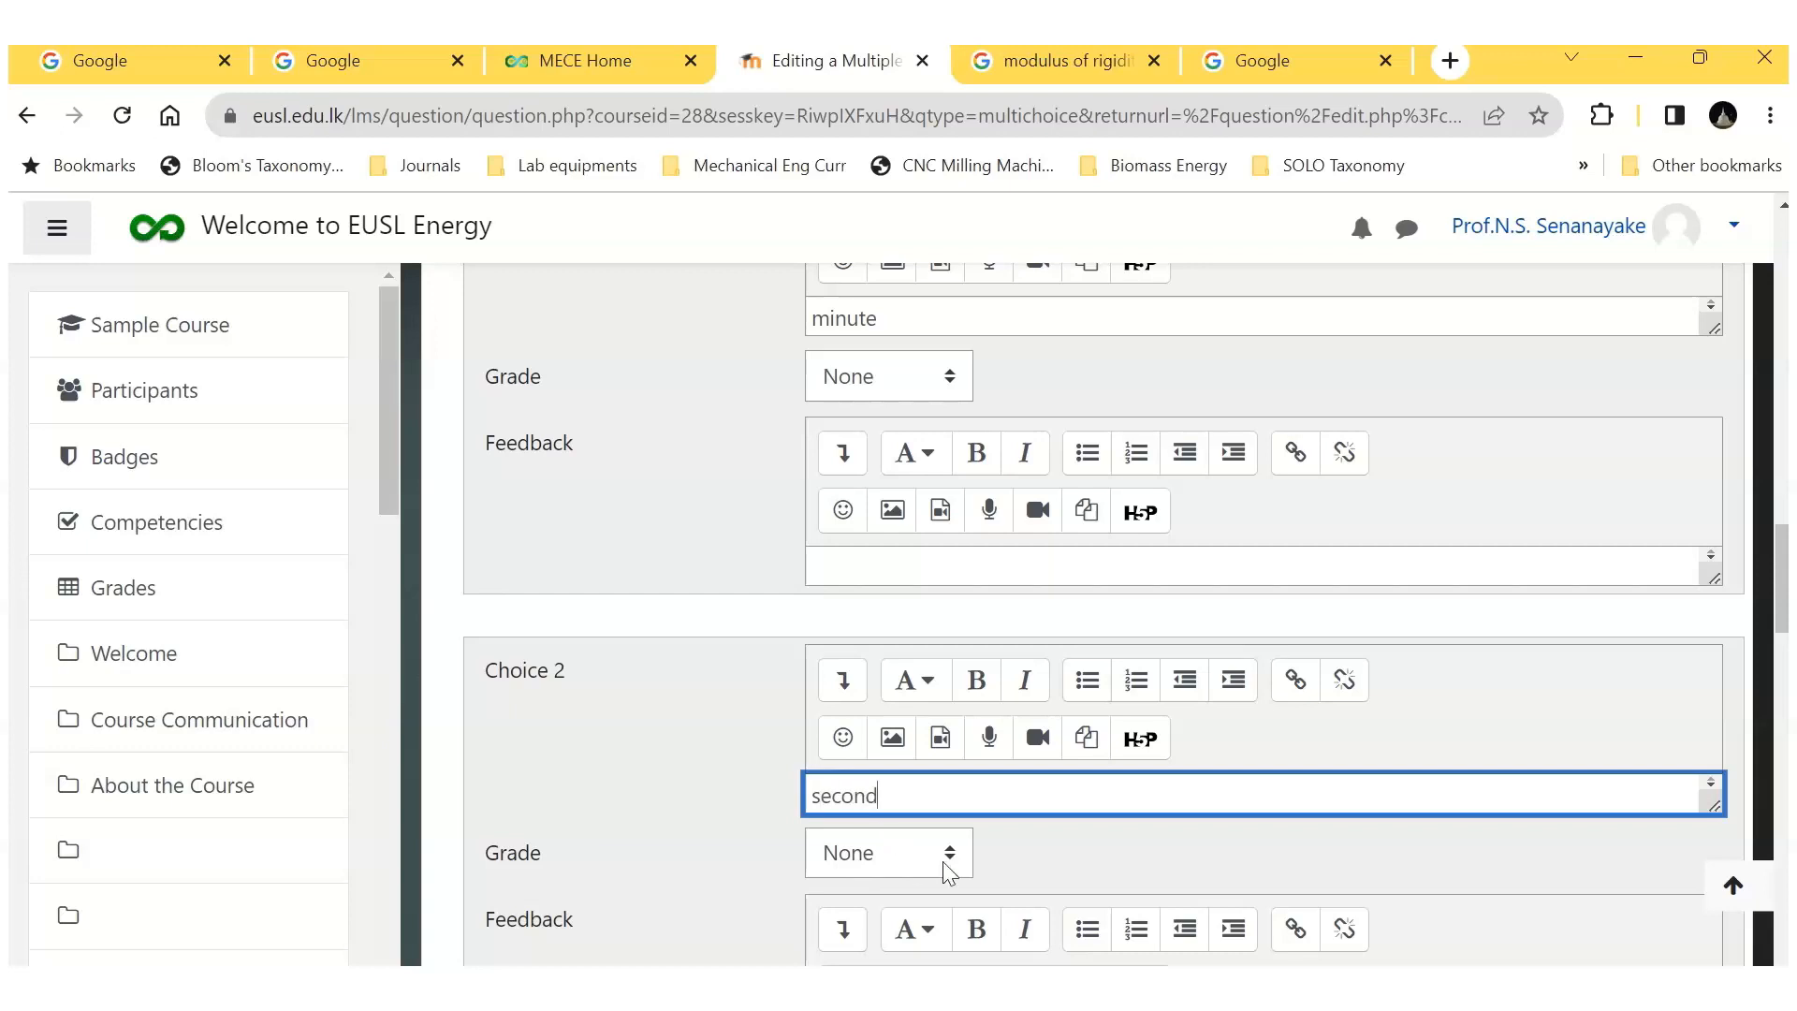
pyautogui.click(942, 861)
pyautogui.click(857, 277)
# Step: Enter "hour" as Choice 3 of question Q-B3, leaving its grade at None
pyautogui.scroll(-3, 1069, 851)
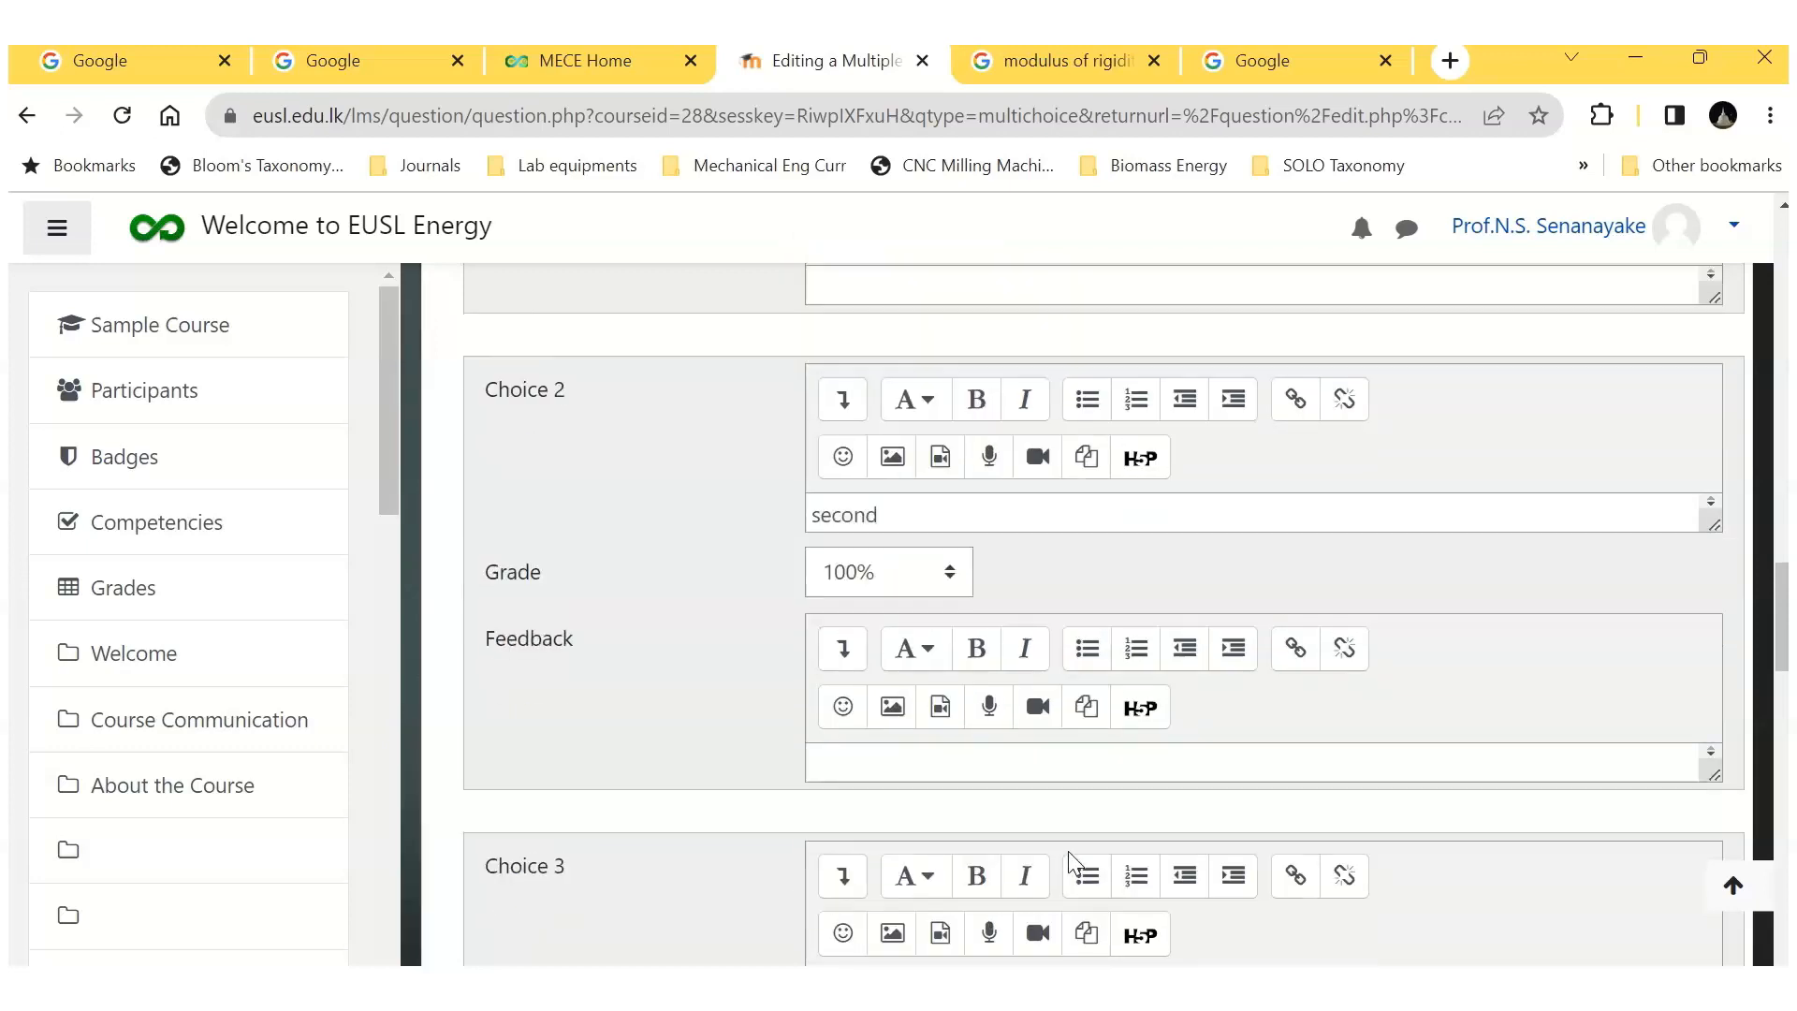
pyautogui.scroll(-1, 1068, 850)
pyautogui.click(846, 845)
pyautogui.write('hou')
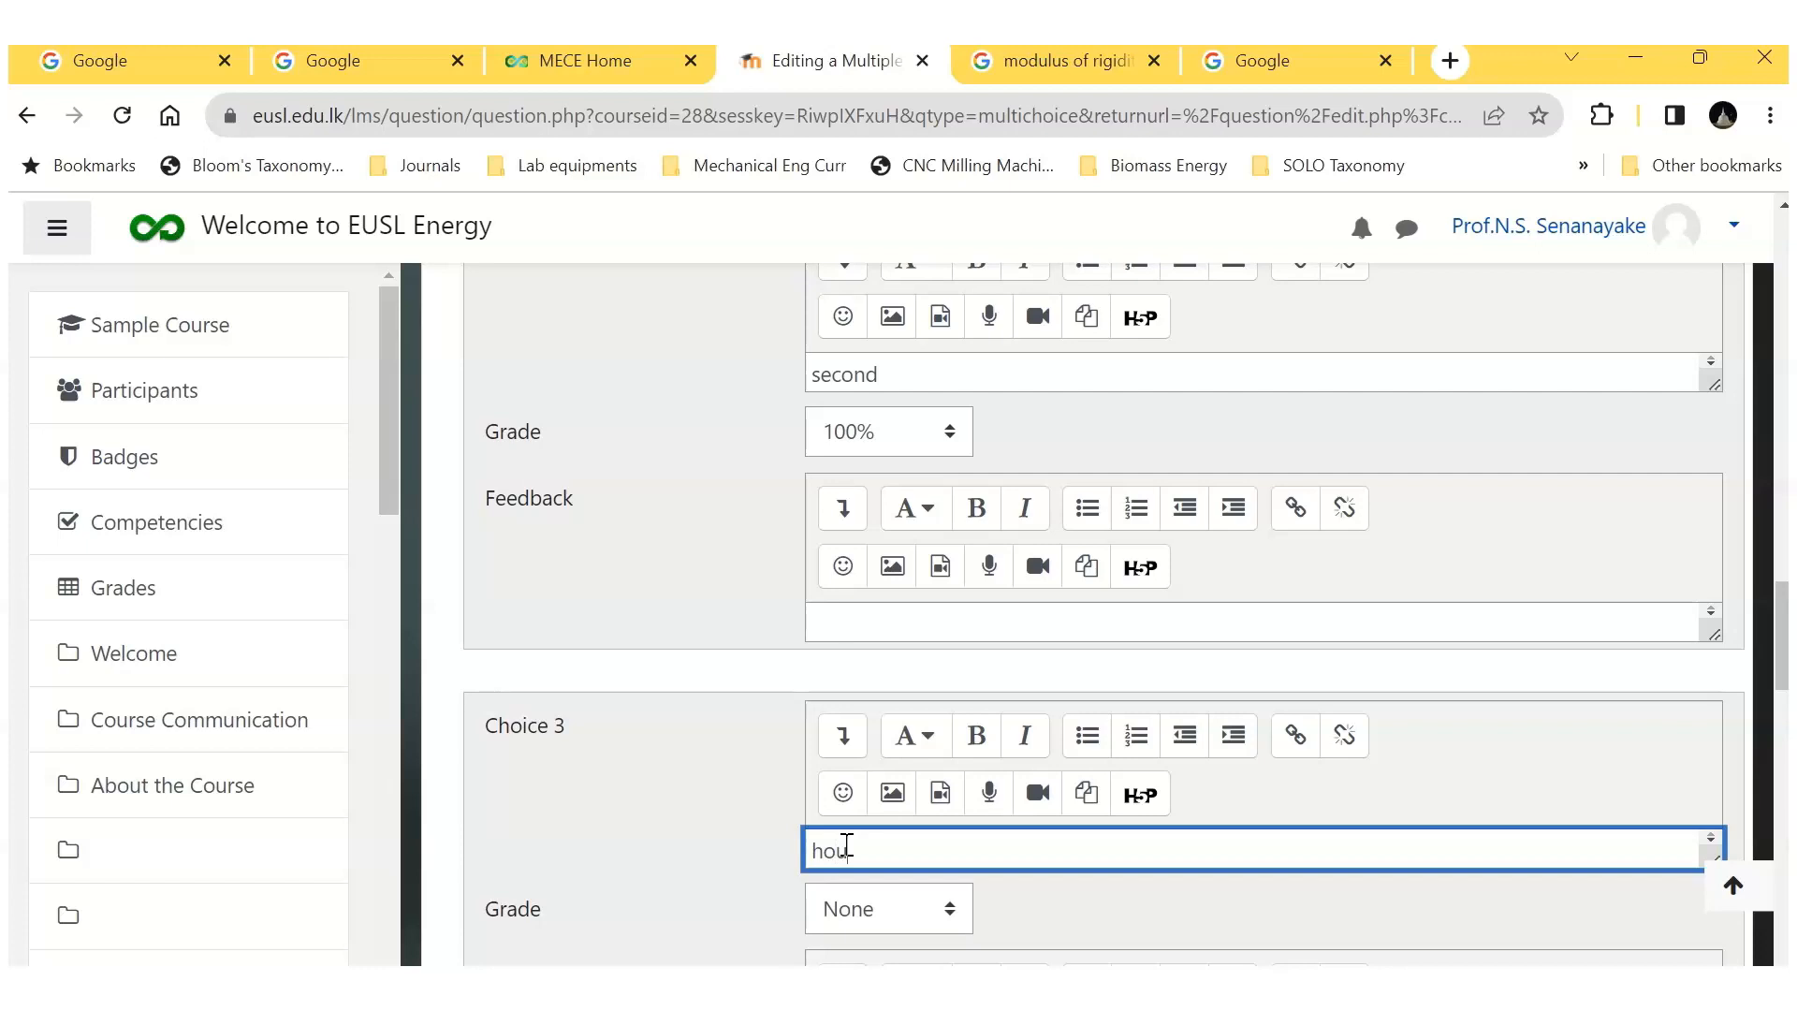
pyautogui.write('r')
pyautogui.click(1024, 914)
# Step: Fill in Choice 4 with grade None and save question Q-B3
pyautogui.scroll(-4, 1023, 913)
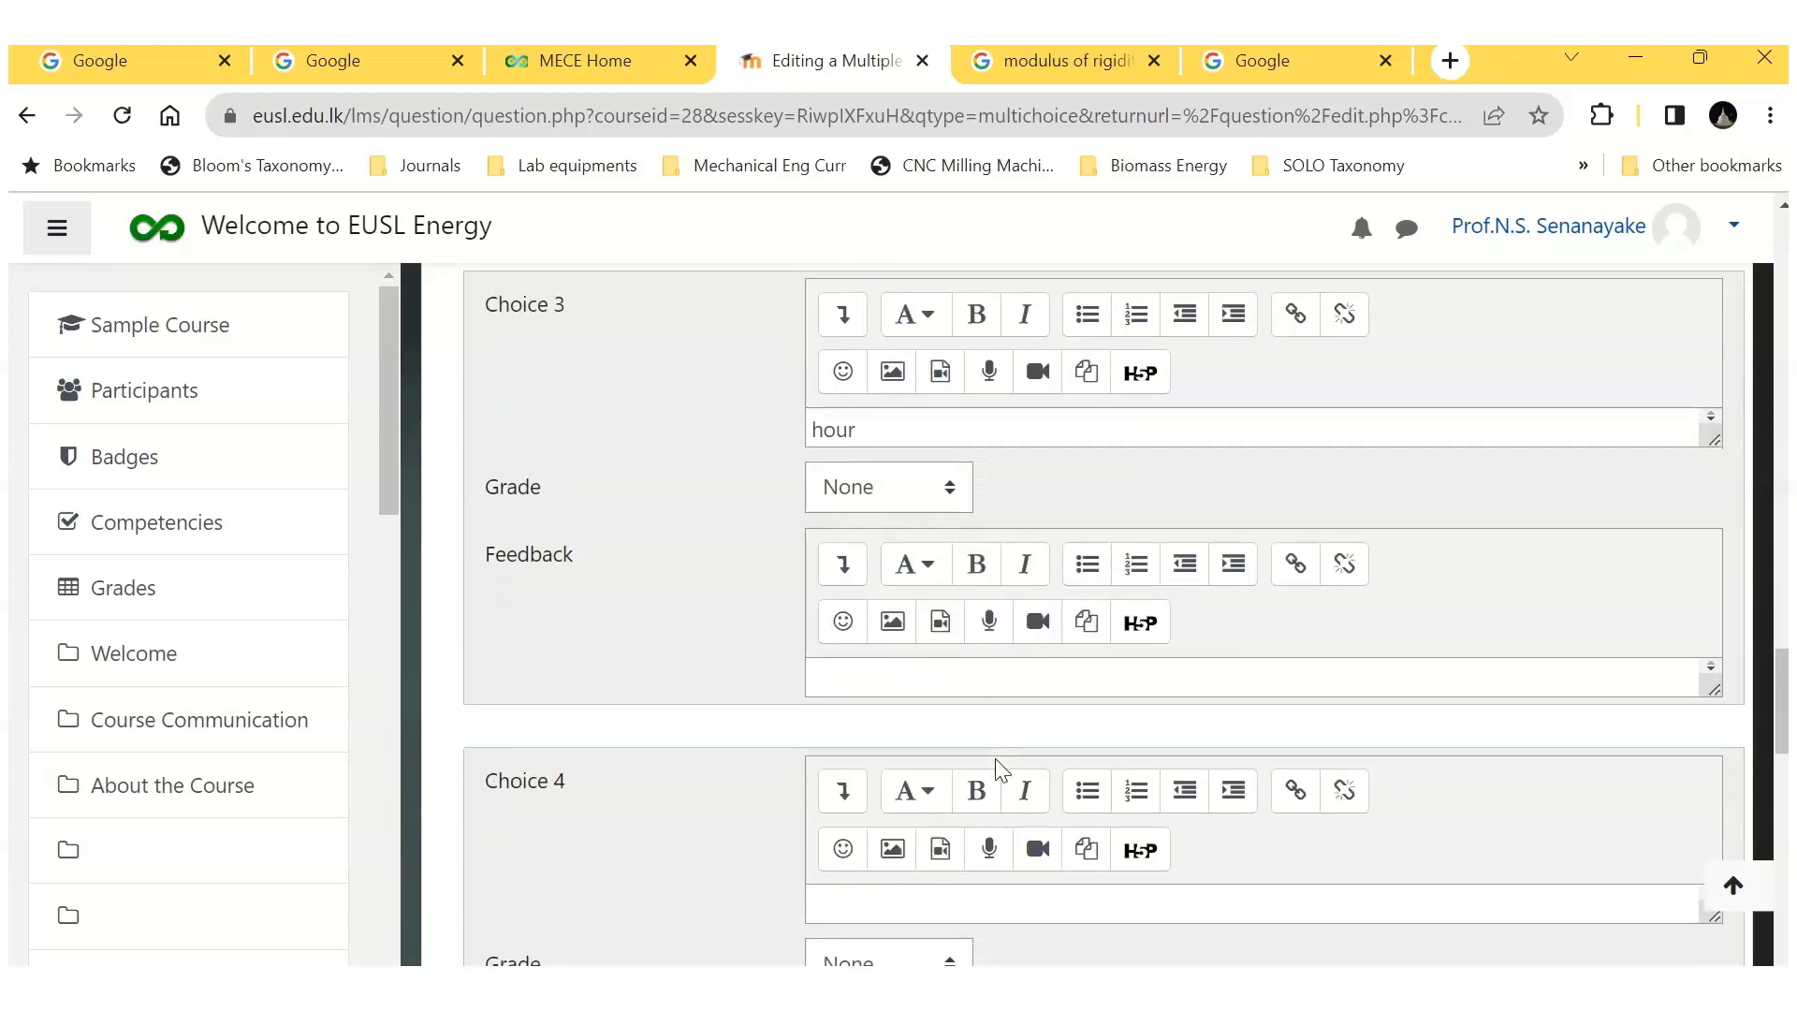
pyautogui.scroll(-1, 1022, 726)
pyautogui.click(832, 771)
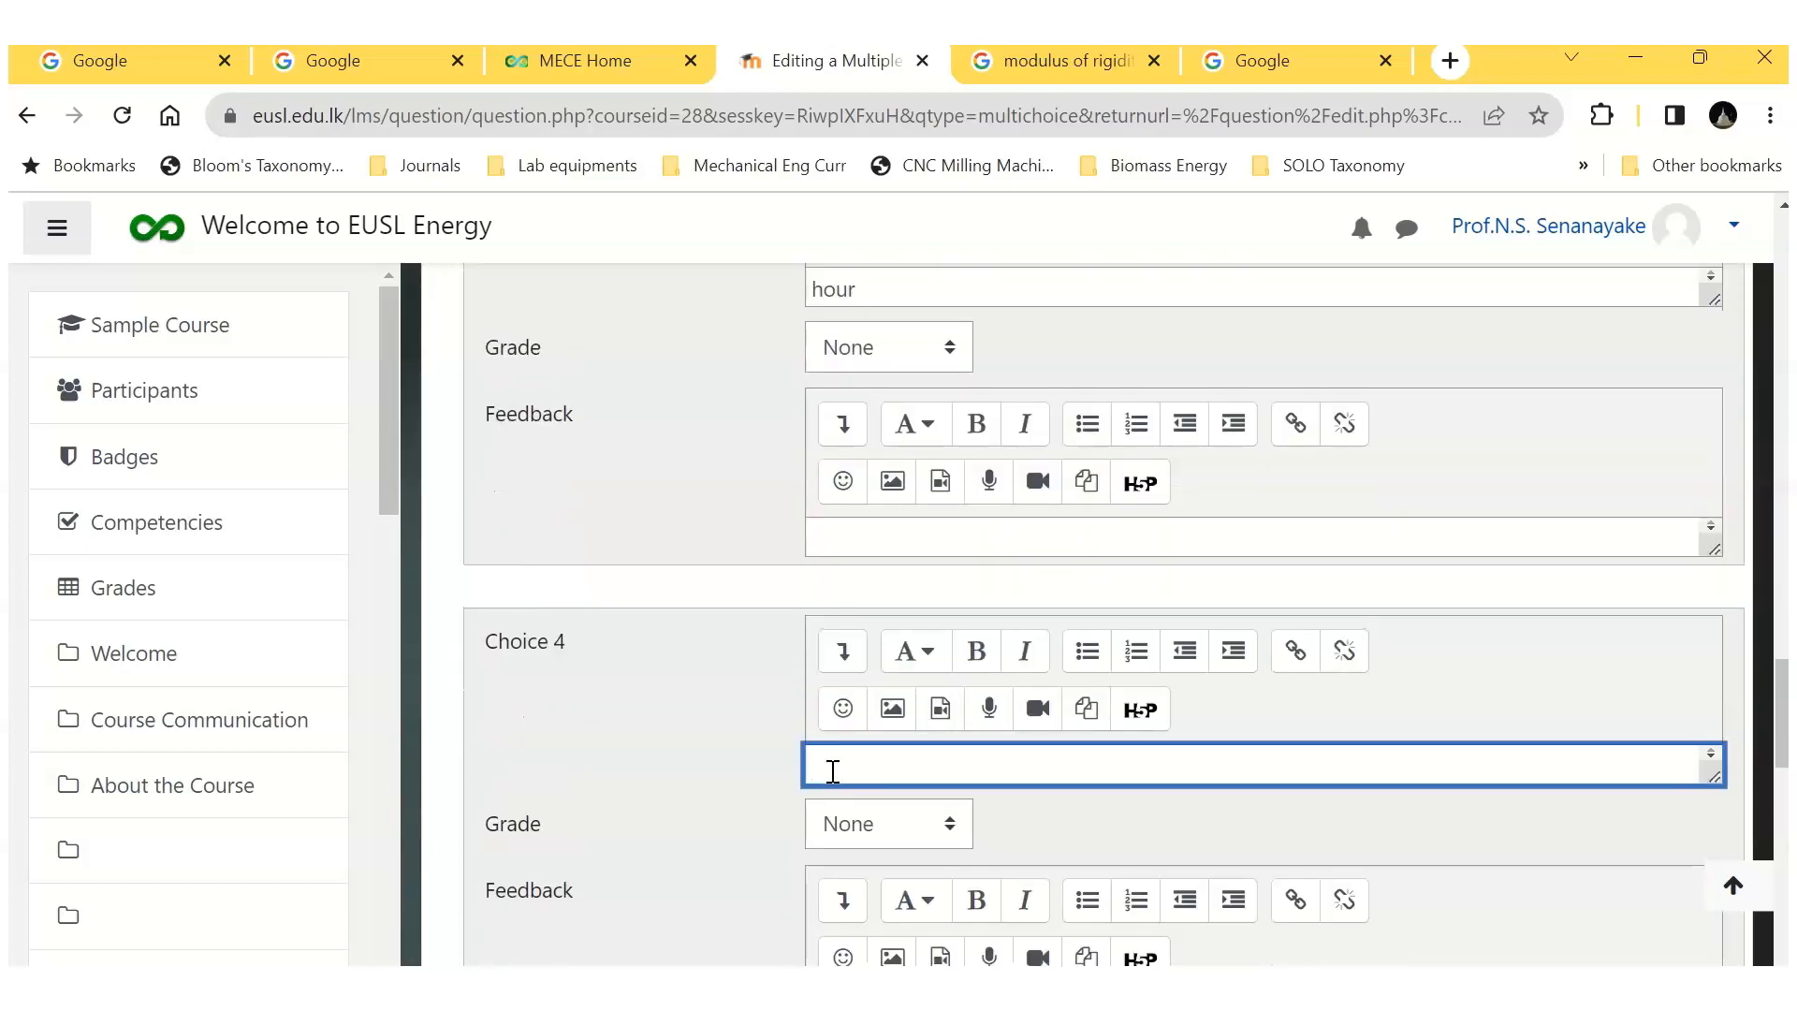
pyautogui.scroll(-10, 1076, 827)
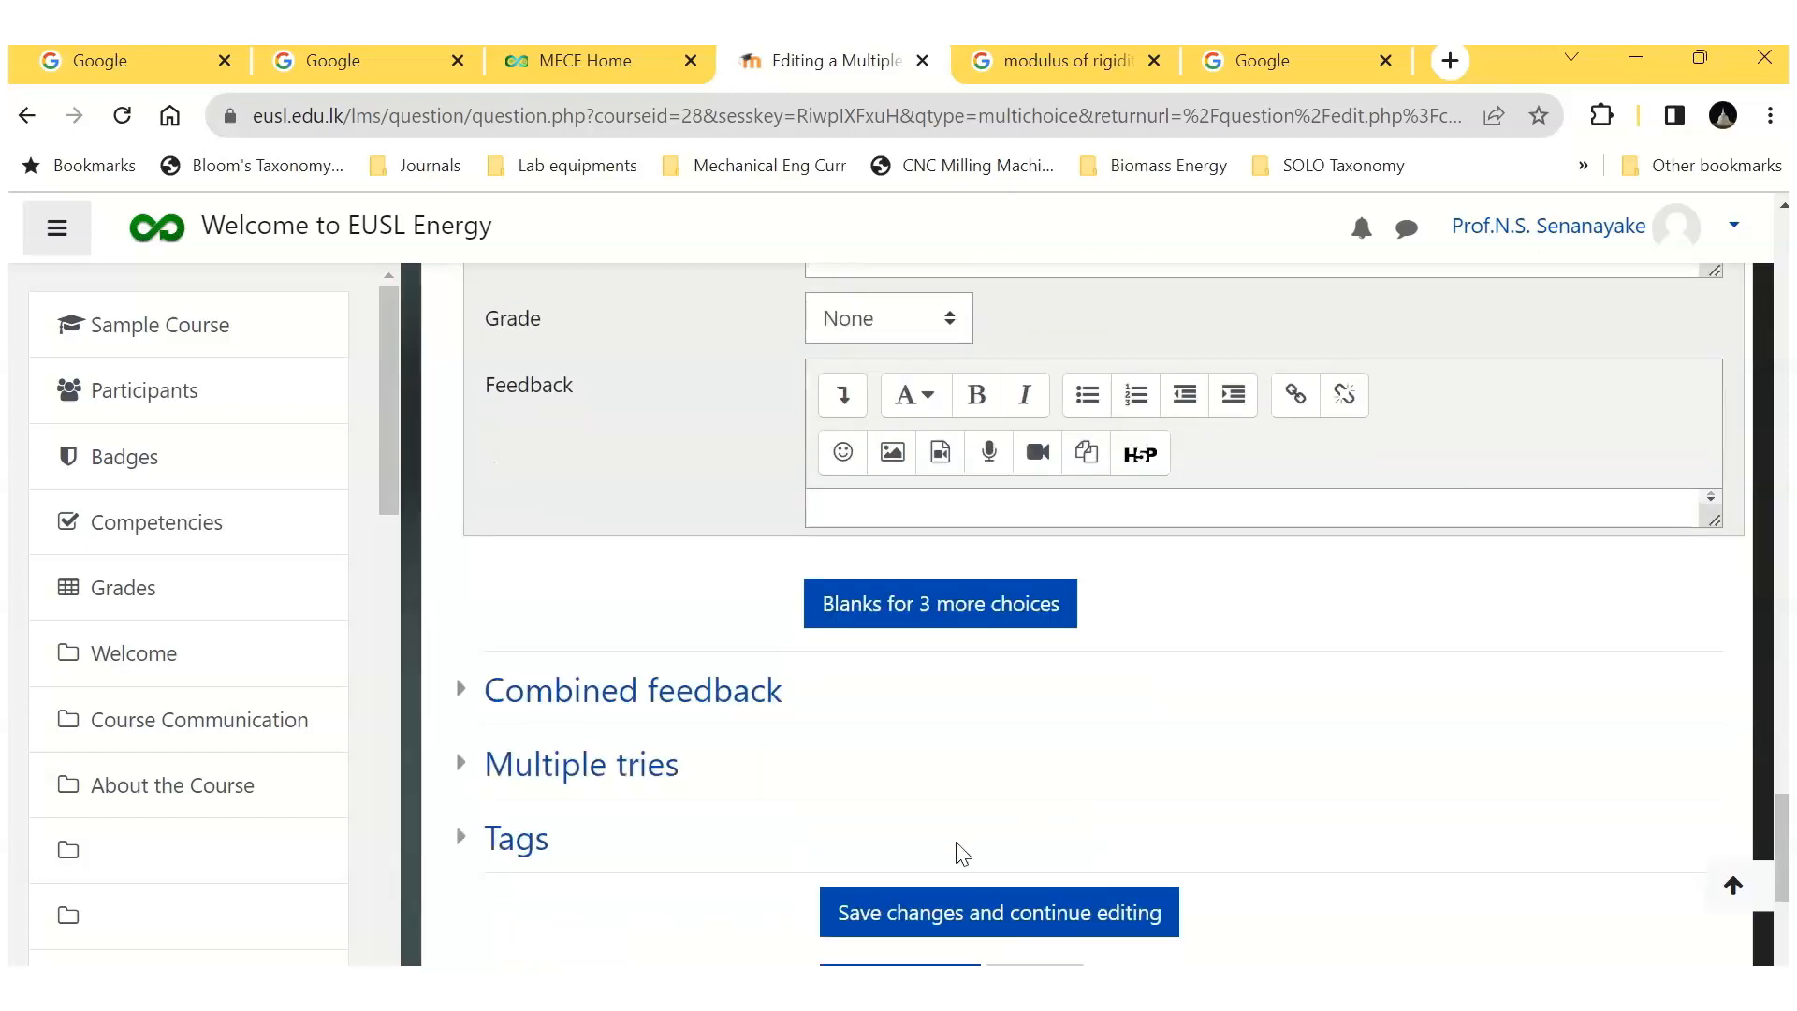
pyautogui.click(885, 716)
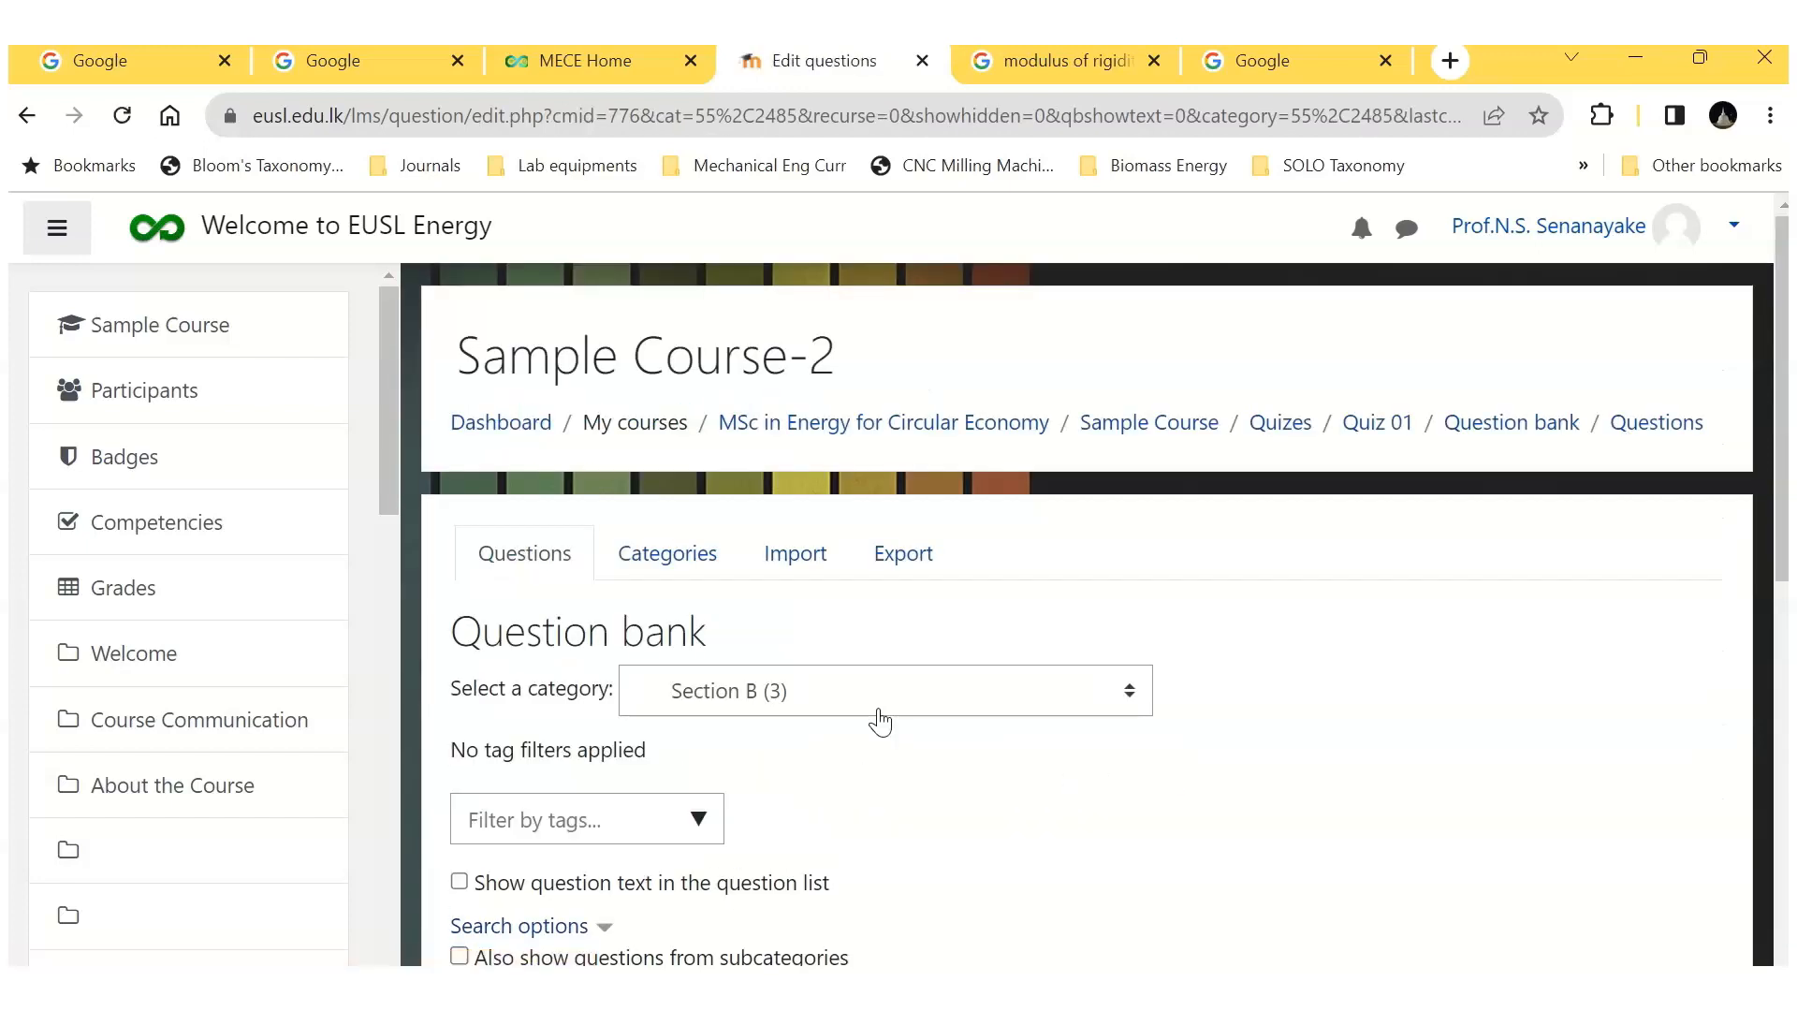
# Step: Start a new multiple choice question in the Section B category of the question bank
pyautogui.scroll(-4, 878, 711)
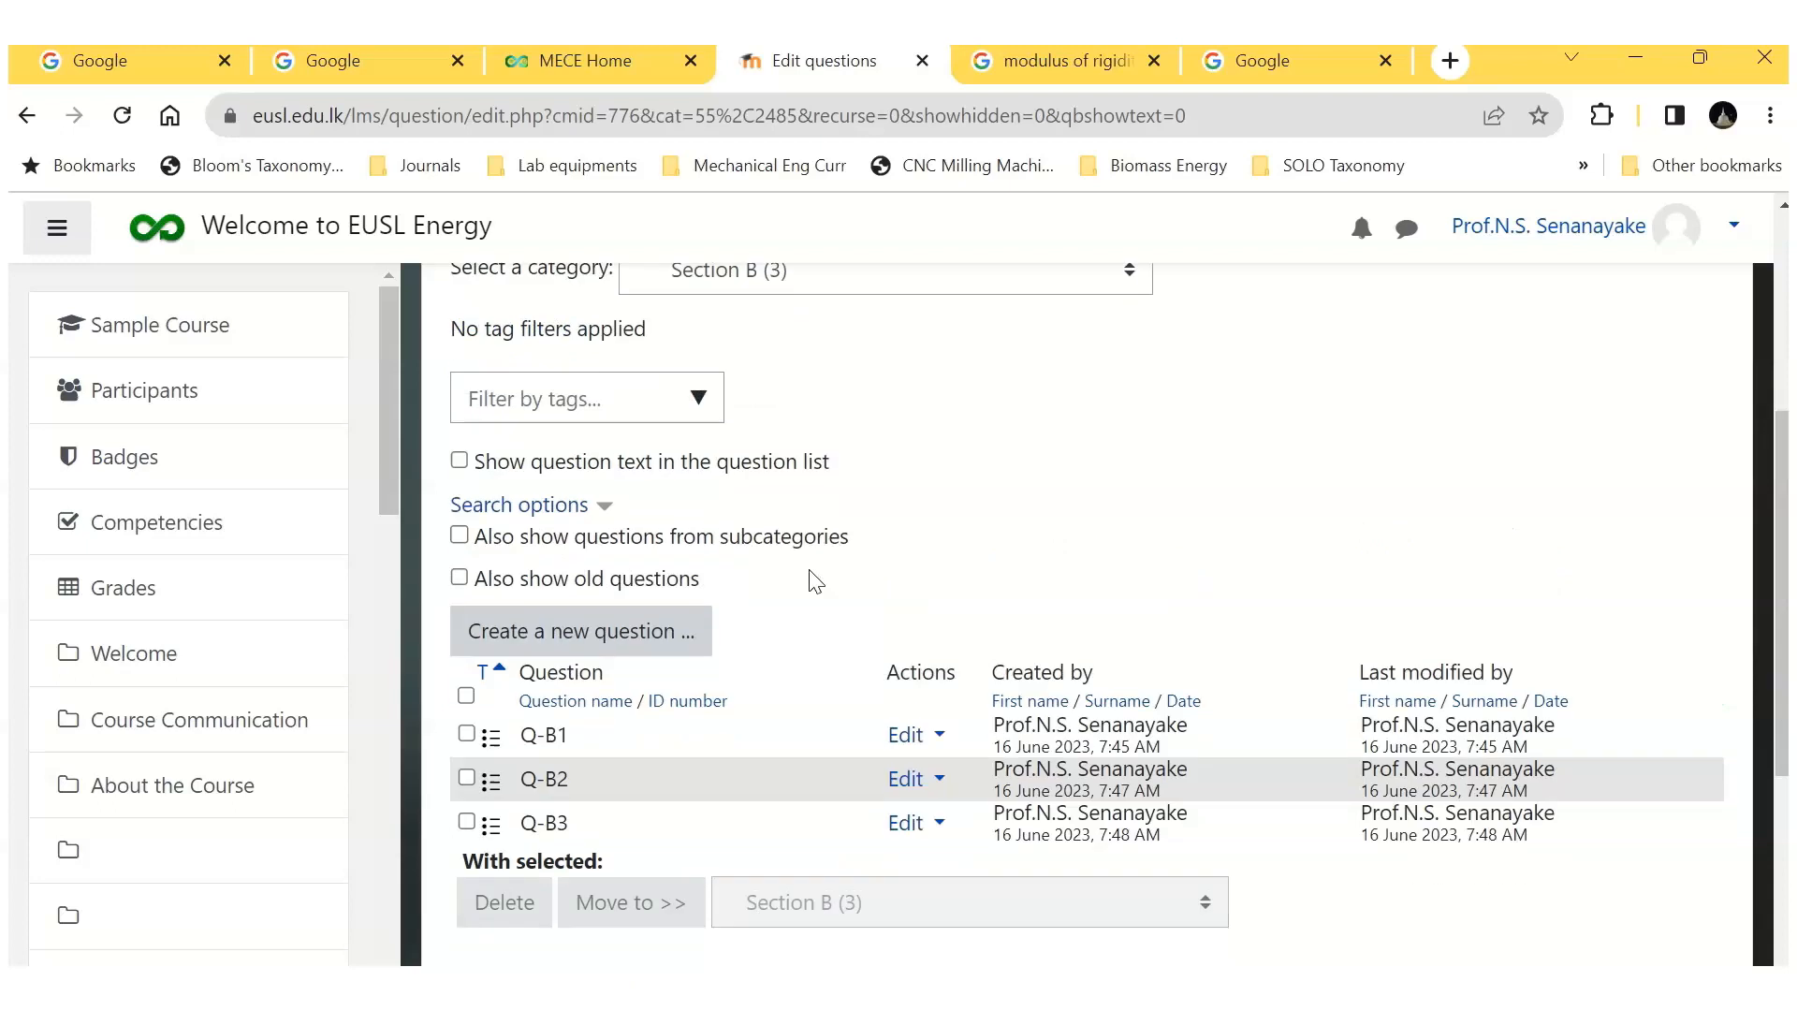
pyautogui.click(641, 635)
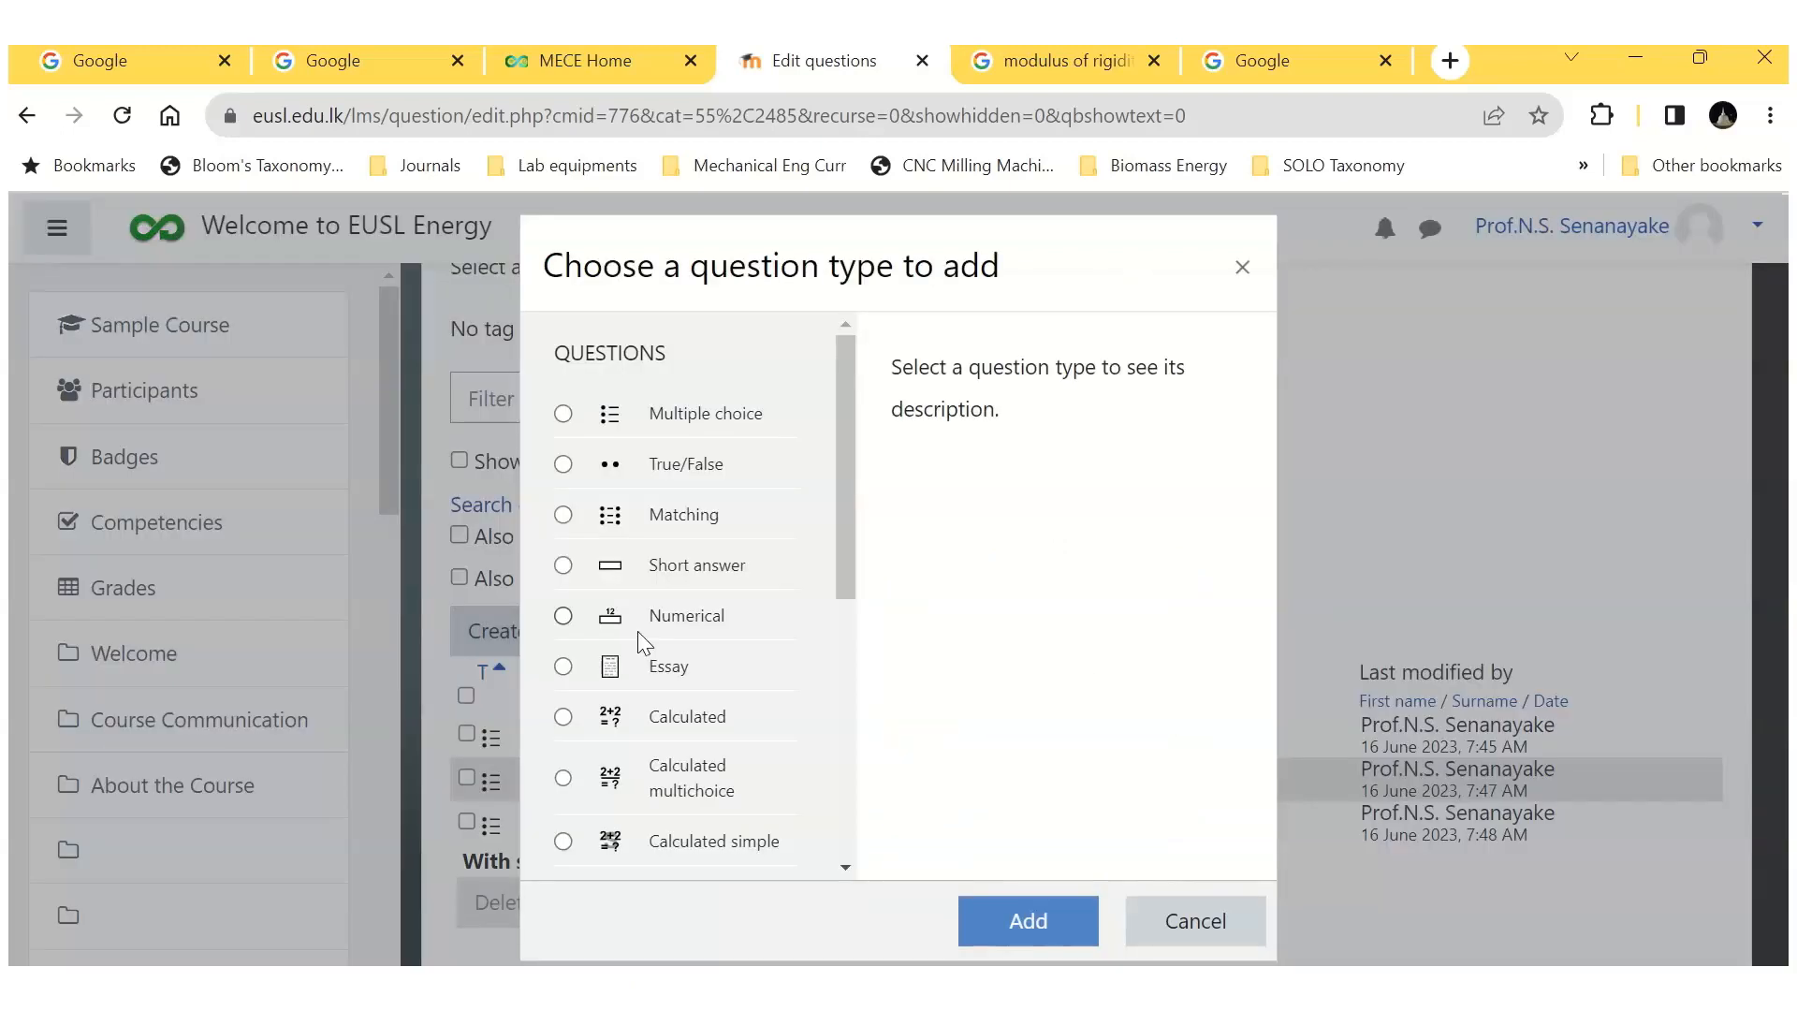
pyautogui.click(562, 413)
pyautogui.click(1026, 917)
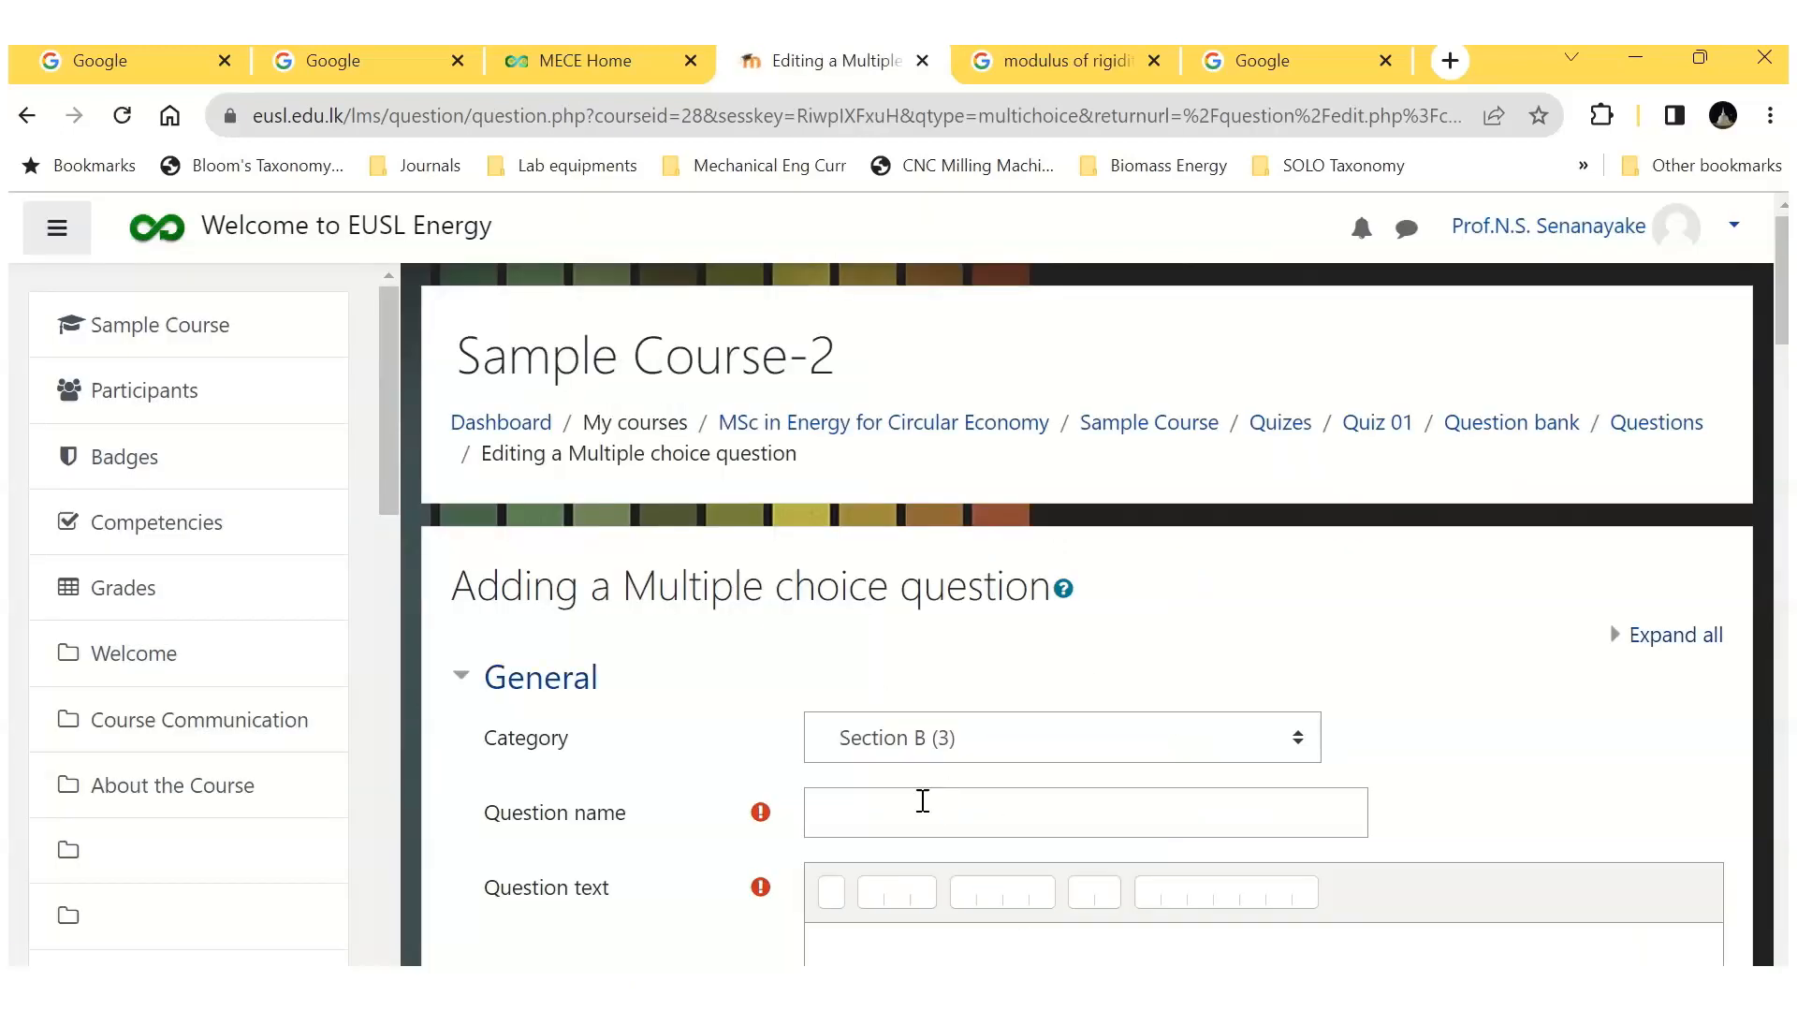
# Step: Name the question Q-B4 and enter "The SI unit of measurement of mass is:" as its question text
pyautogui.click(901, 813)
pyautogui.write('Q-B4')
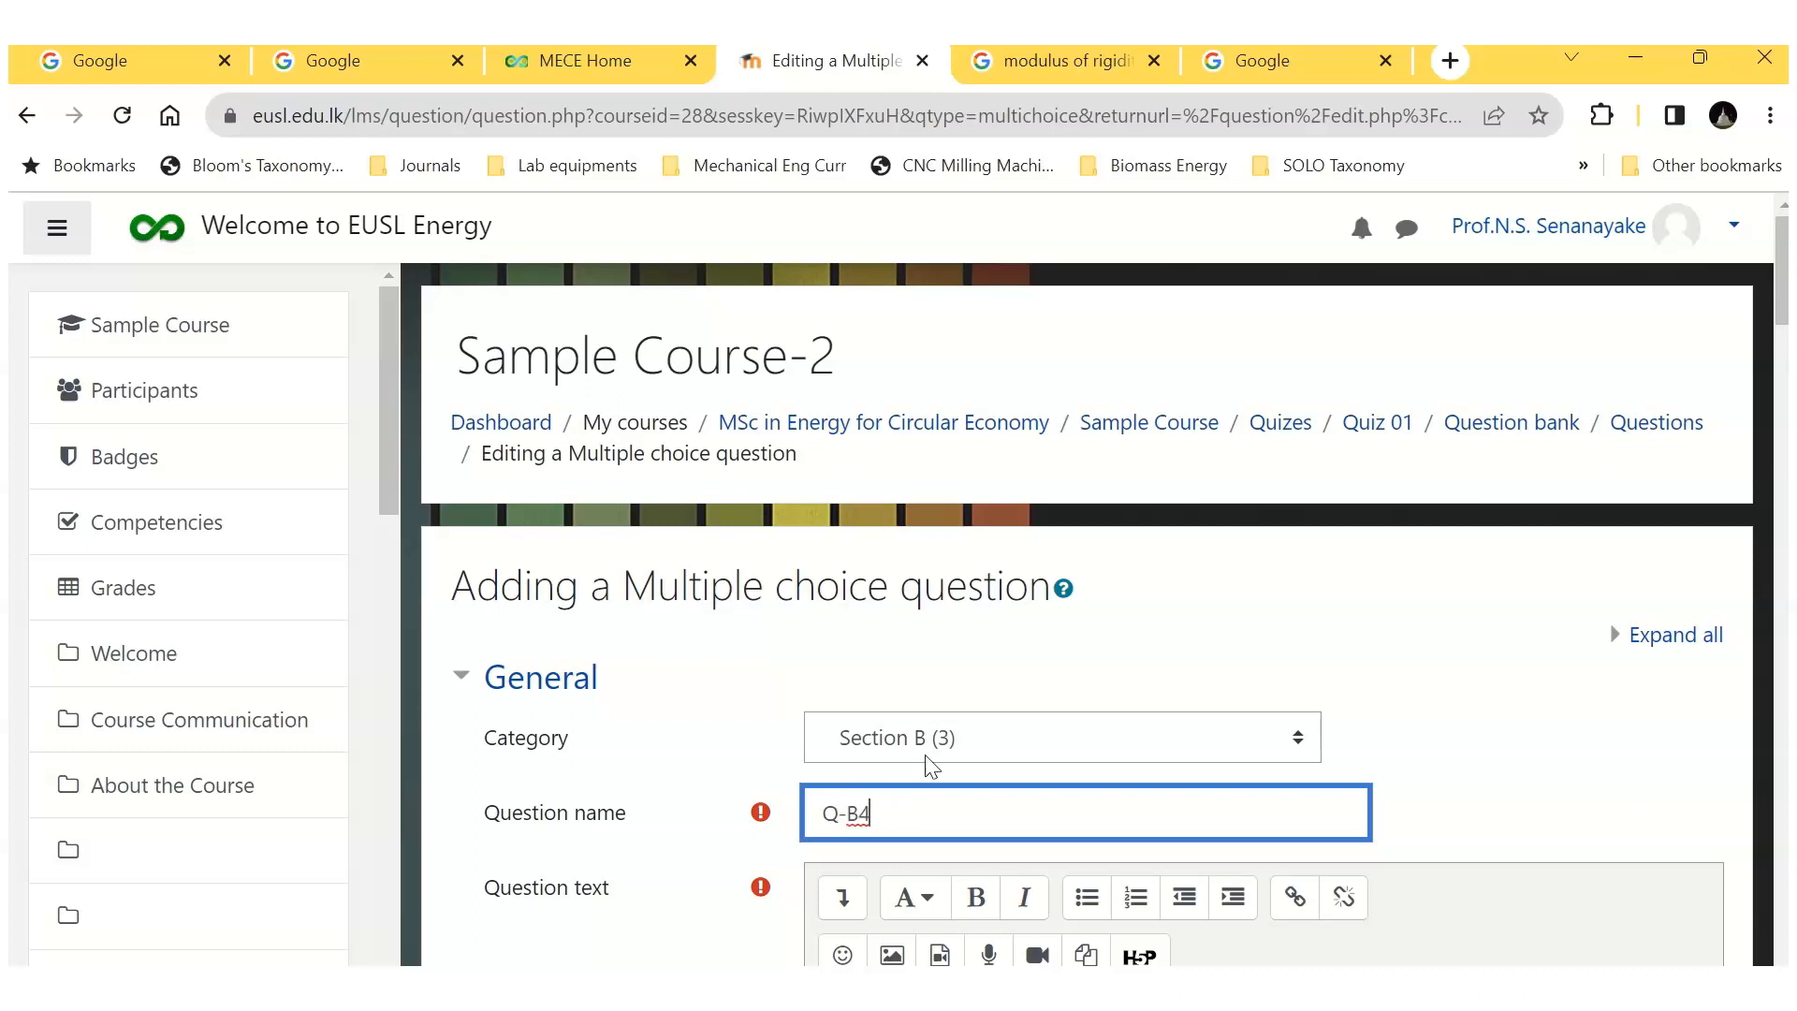
pyautogui.scroll(-3, 931, 766)
pyautogui.click(907, 743)
pyautogui.write('The SI unit of measurement of mass is:')
# Step: Set the choice numbering of question Q-B4 to No numbering
pyautogui.scroll(-10, 1082, 794)
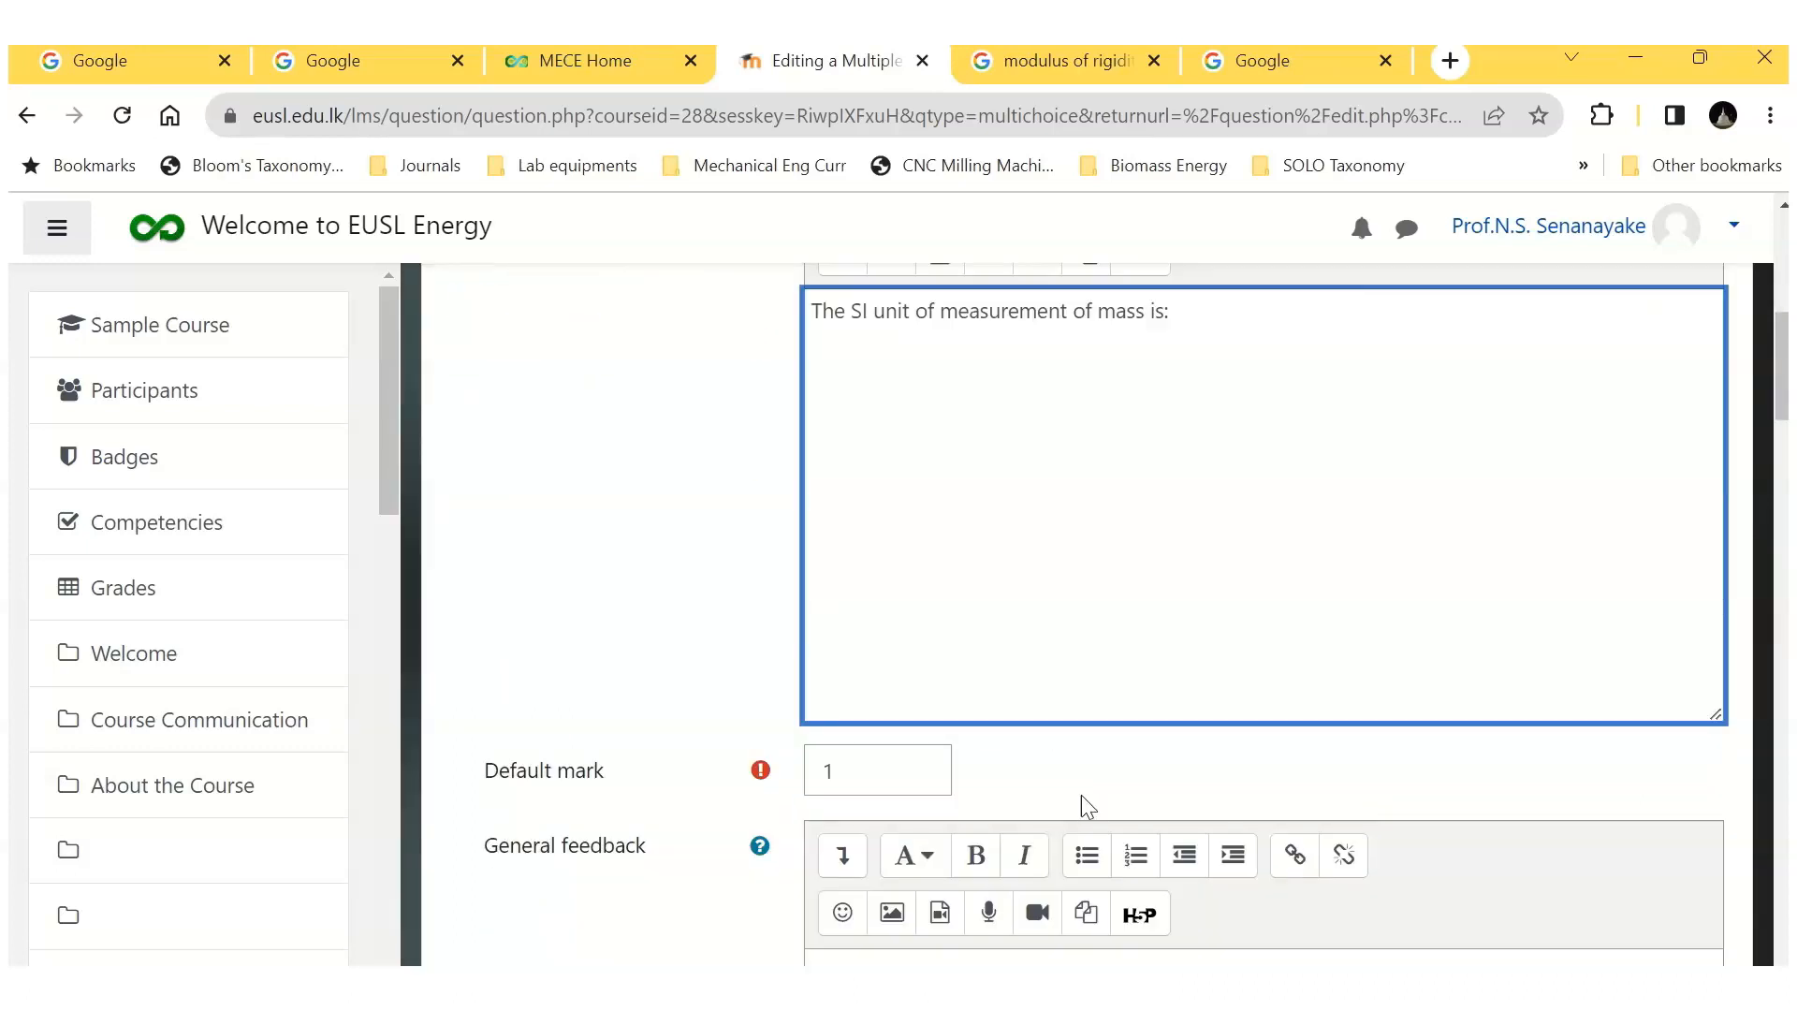
pyautogui.scroll(-5, 1085, 806)
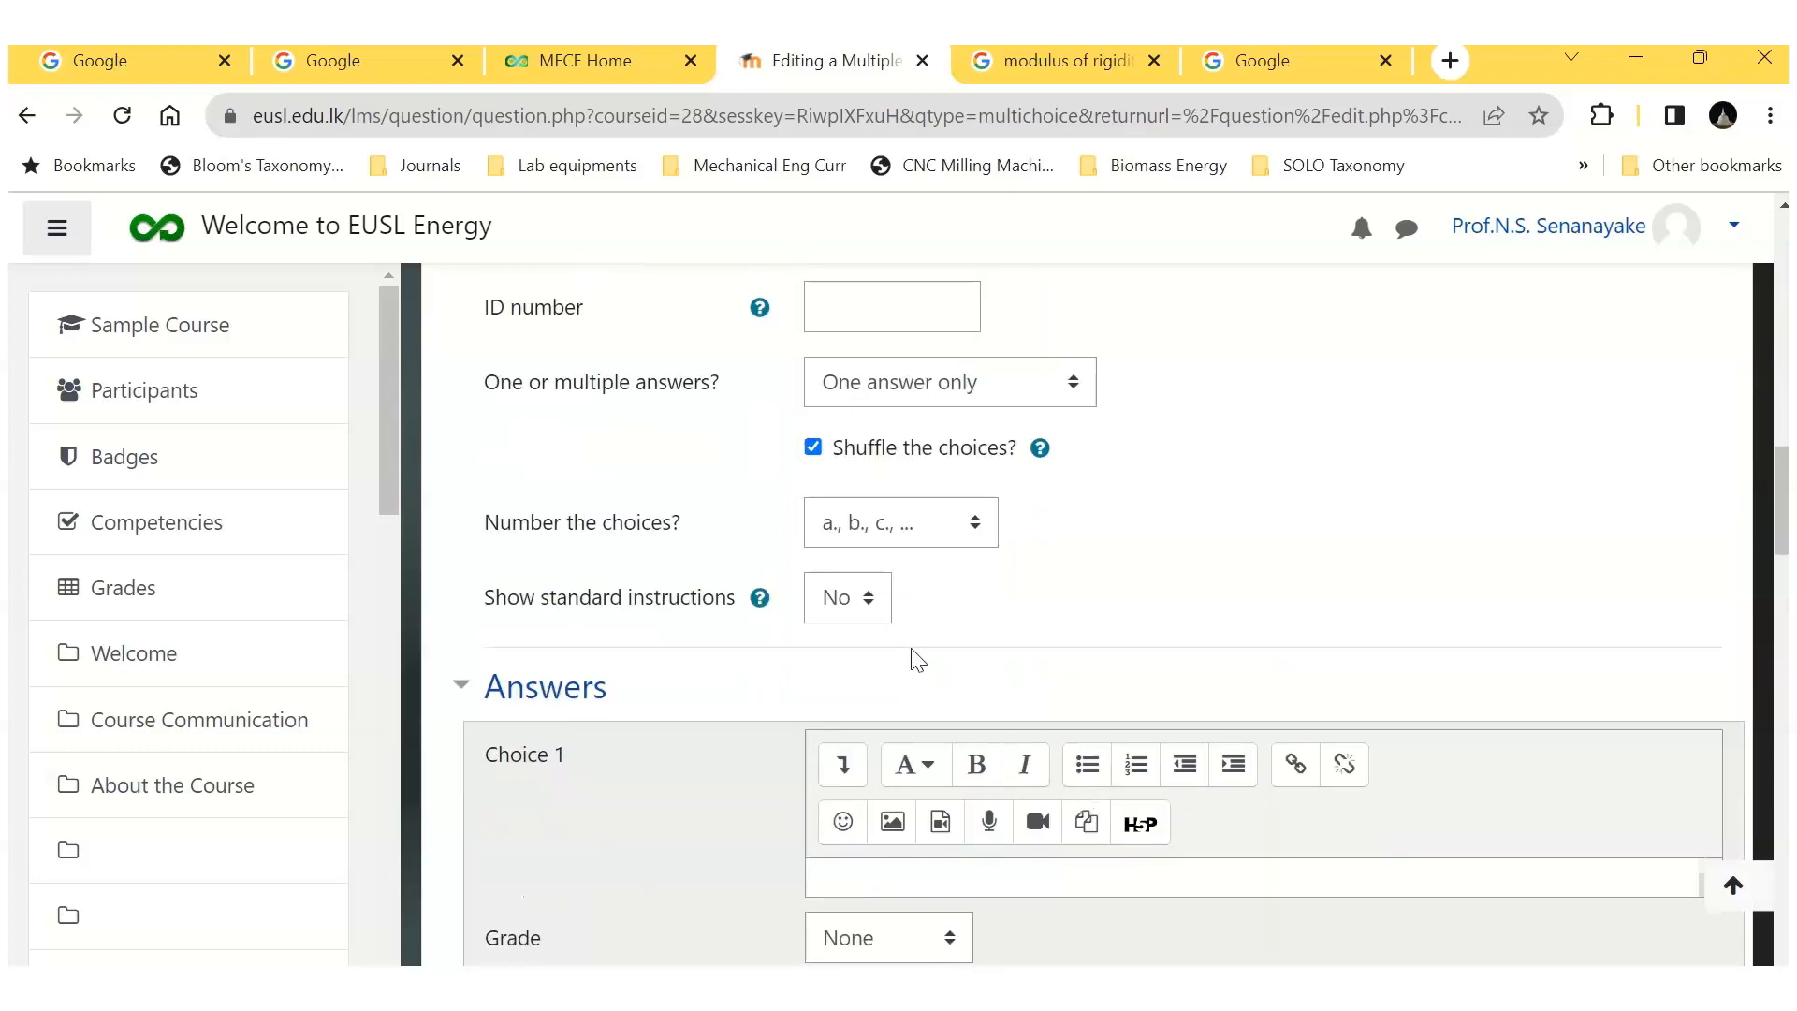
pyautogui.click(979, 522)
pyautogui.click(872, 710)
# Step: Enter "Kilogram" as Choice 1 of question Q-B4 and set its grade to 100%
pyautogui.scroll(-2, 995, 634)
pyautogui.click(868, 742)
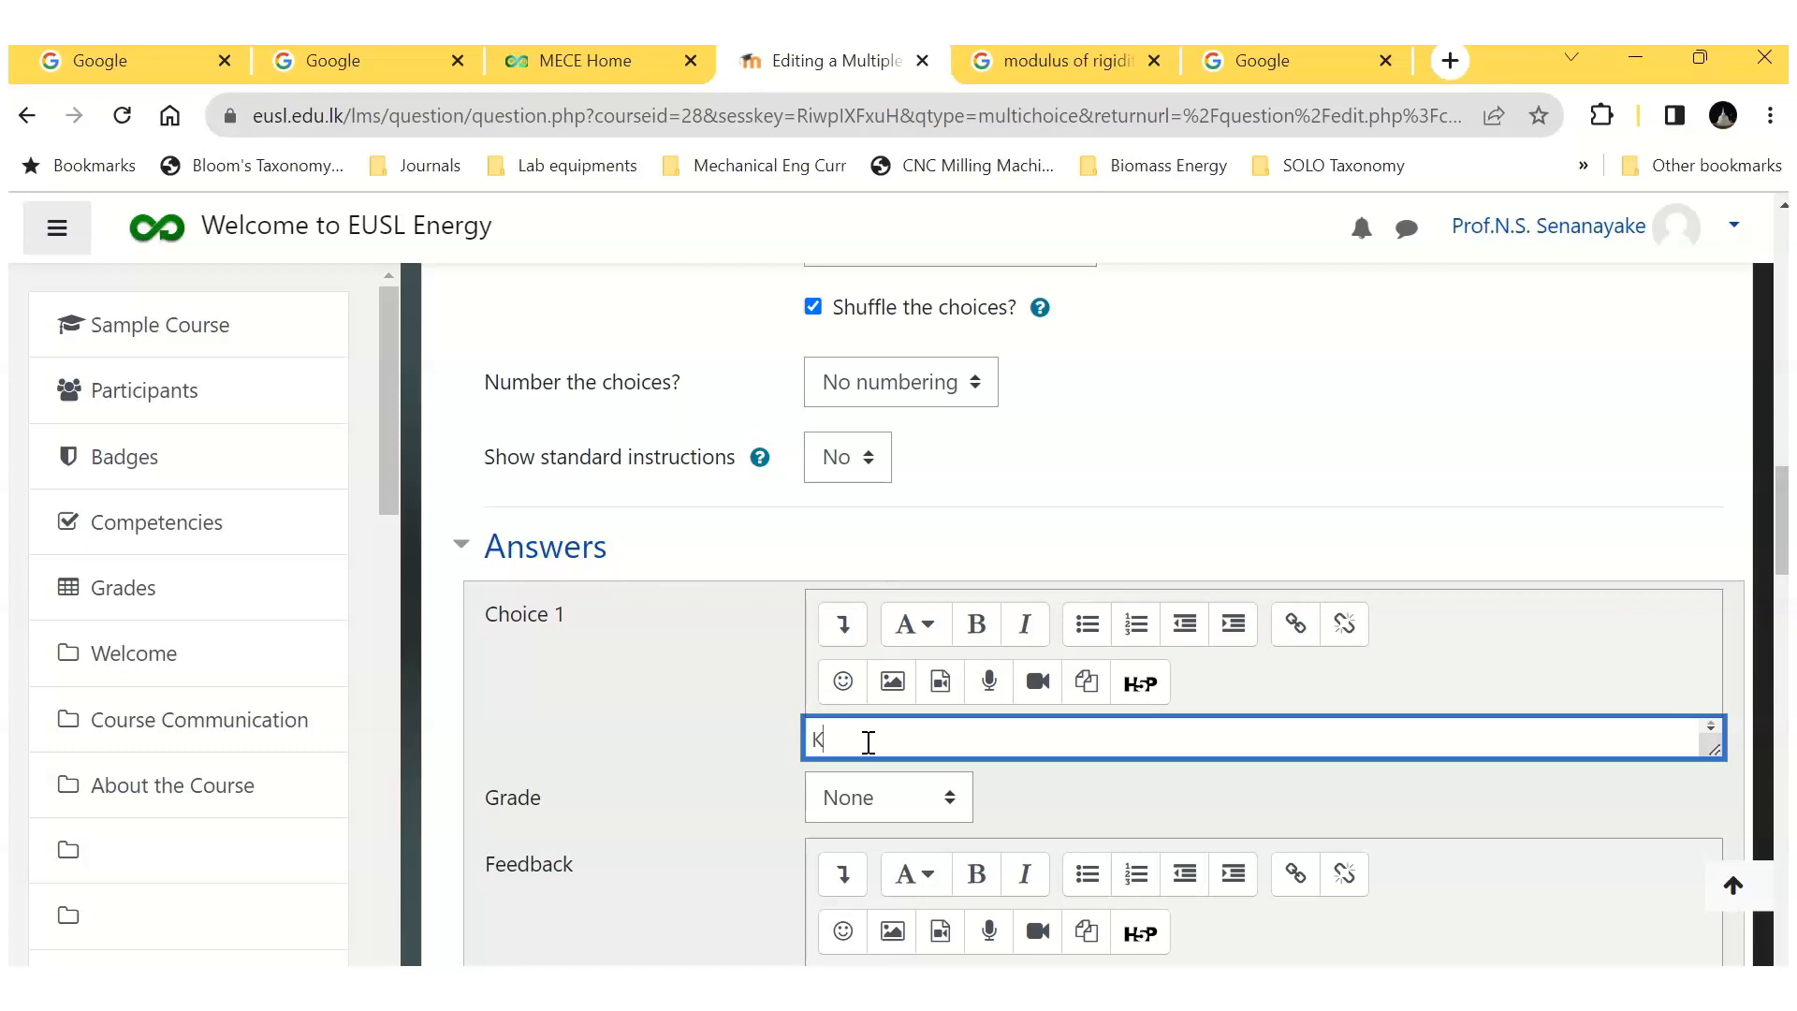
pyautogui.click(951, 807)
pyautogui.click(907, 216)
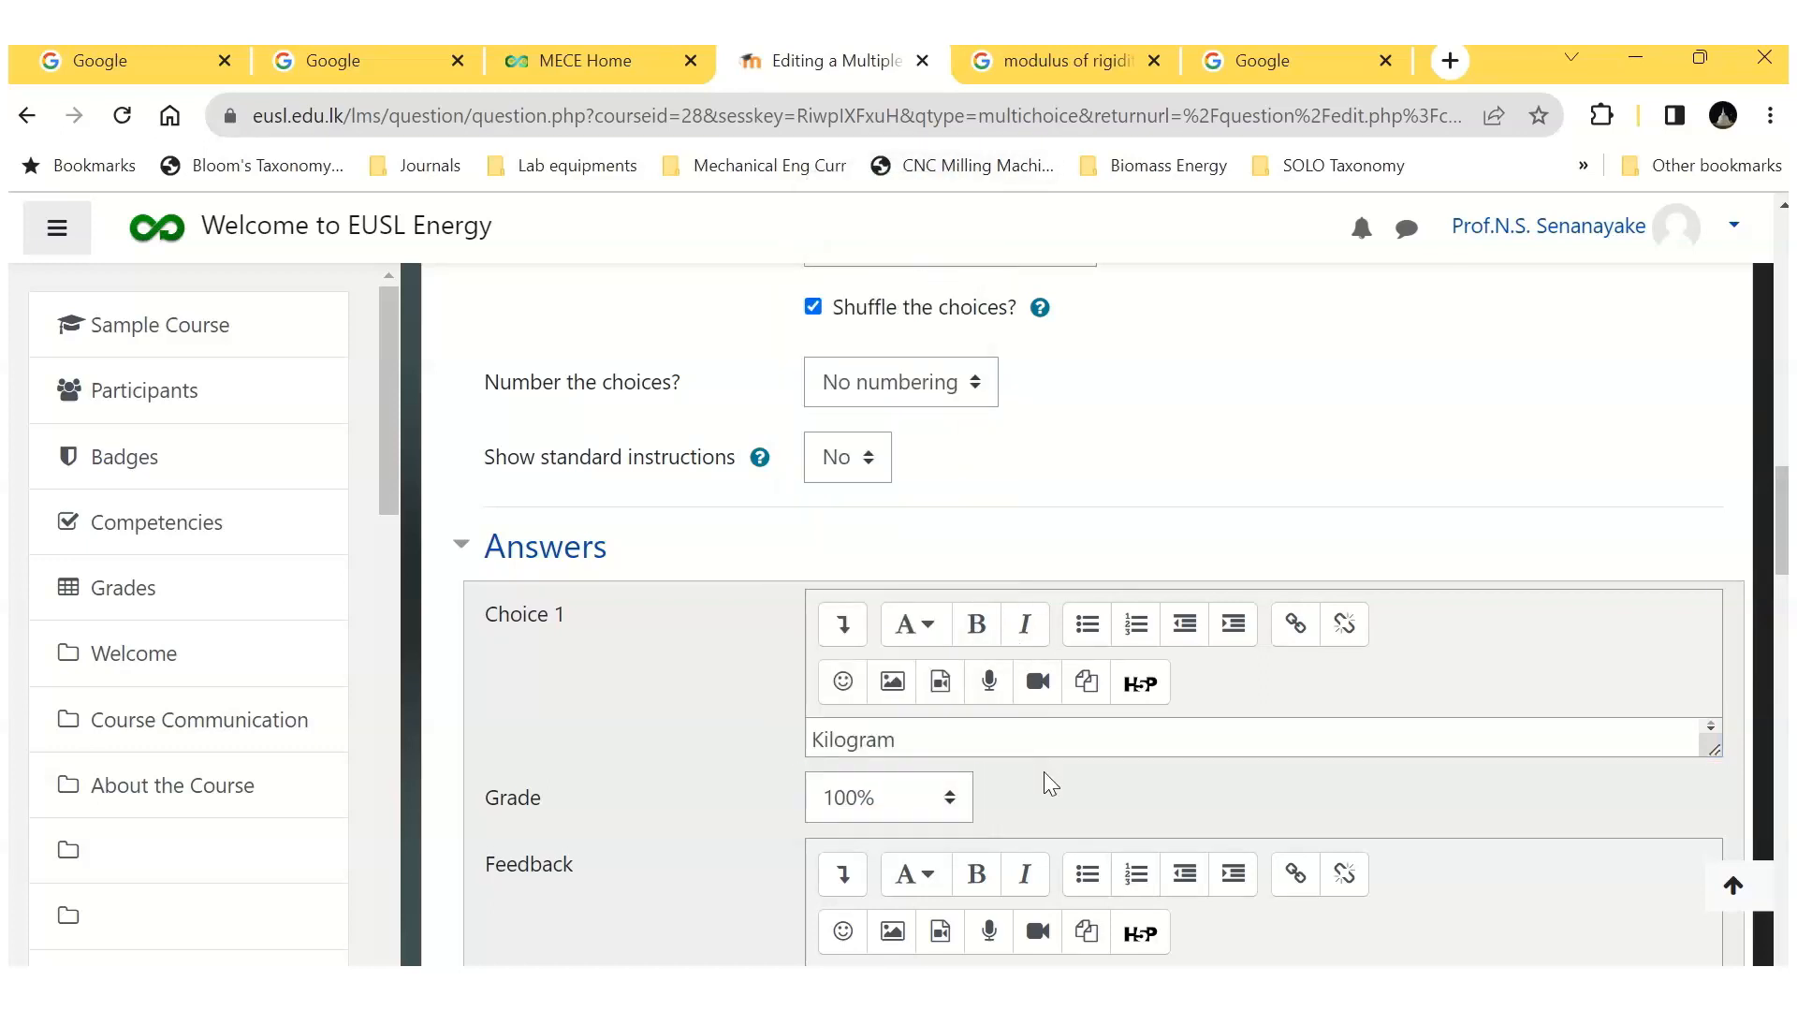
# Step: Enter "gram" as Choice 2 and "tonne" as Choice 3 of question Q-B4, leaving both grades at None
pyautogui.scroll(-4, 1046, 777)
pyautogui.click(878, 791)
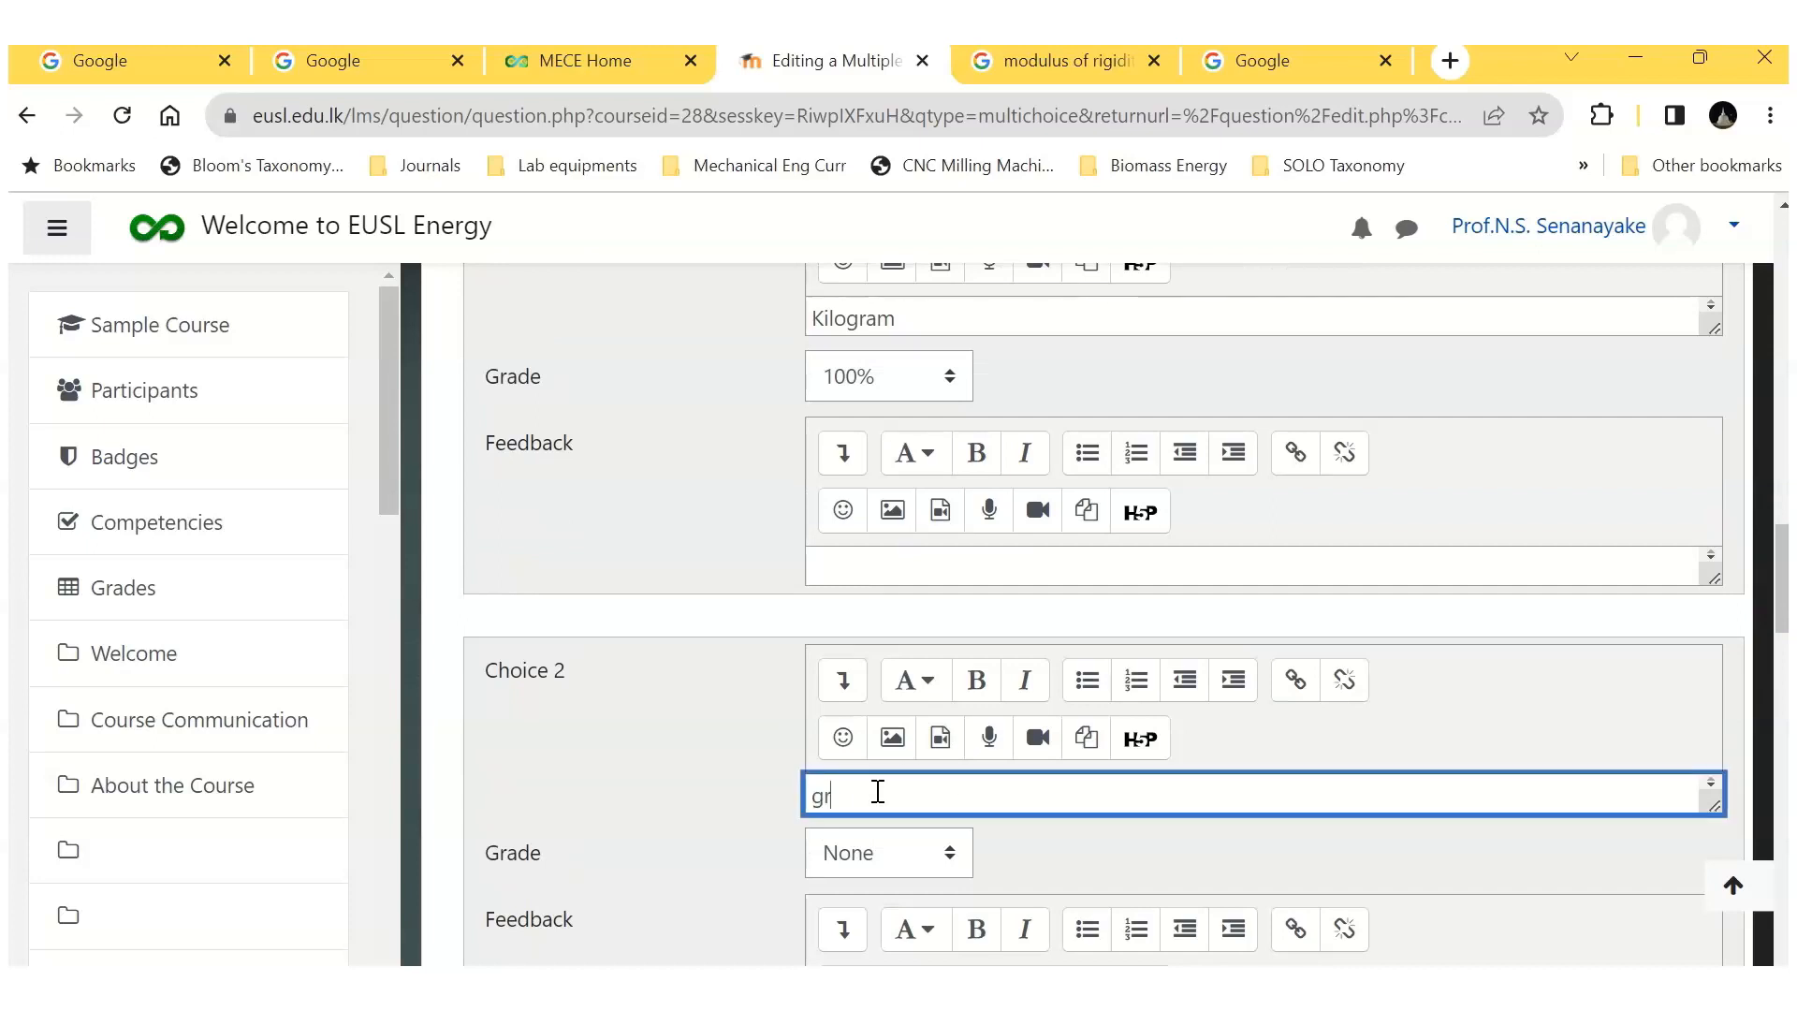
pyautogui.click(986, 851)
pyautogui.scroll(-3, 986, 851)
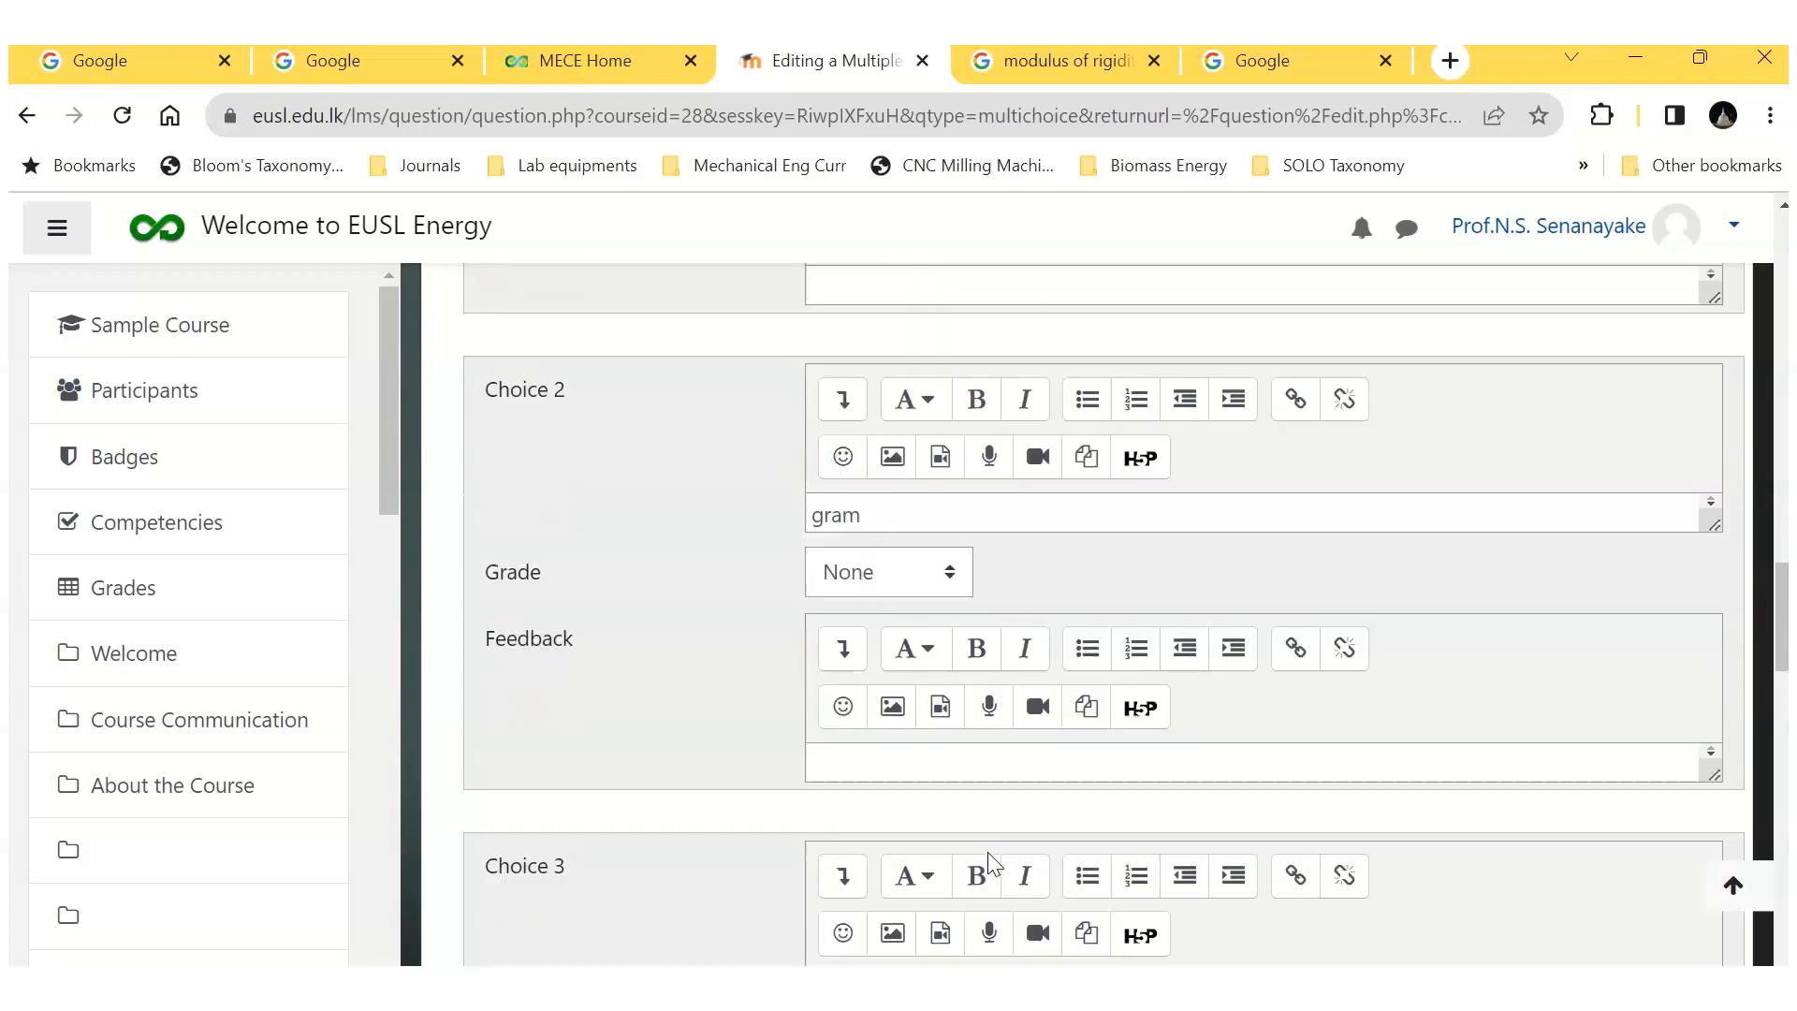
pyautogui.scroll(-3, 987, 852)
pyautogui.click(887, 716)
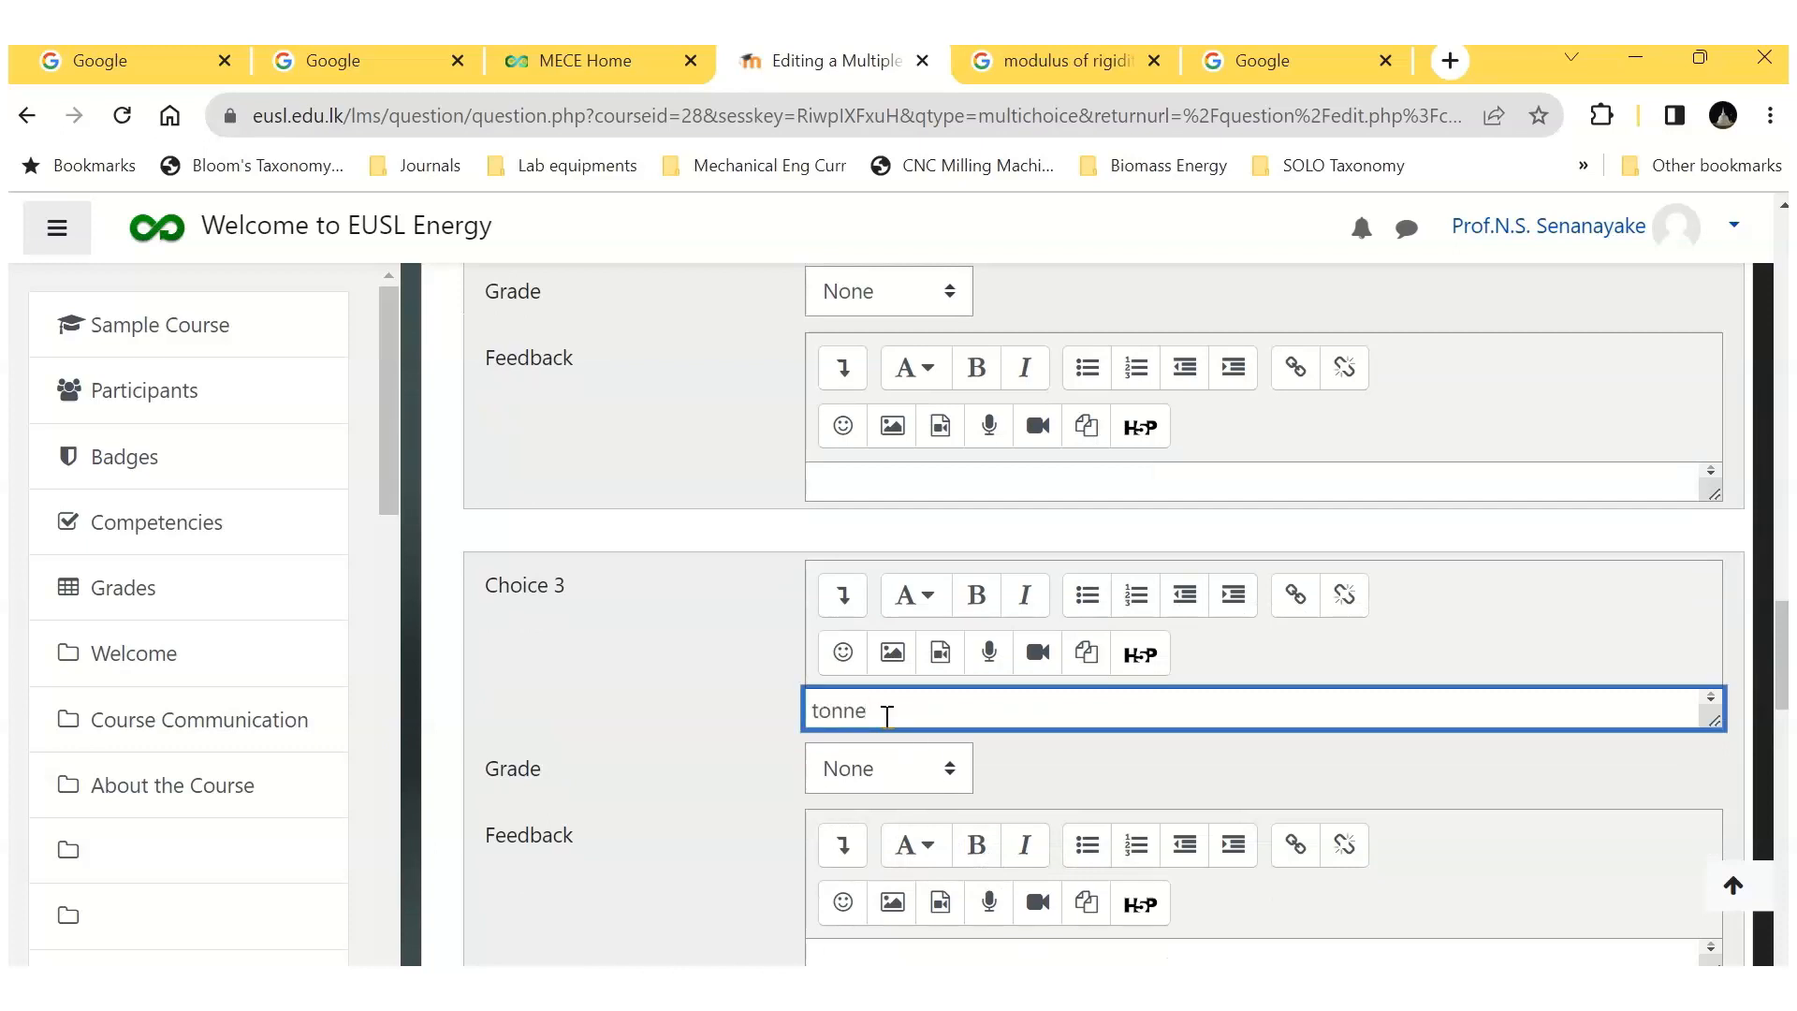
pyautogui.click(994, 756)
# Step: Enter "milligram" as Choice 4 with grade None and save question Q-B4
pyautogui.scroll(-4, 996, 756)
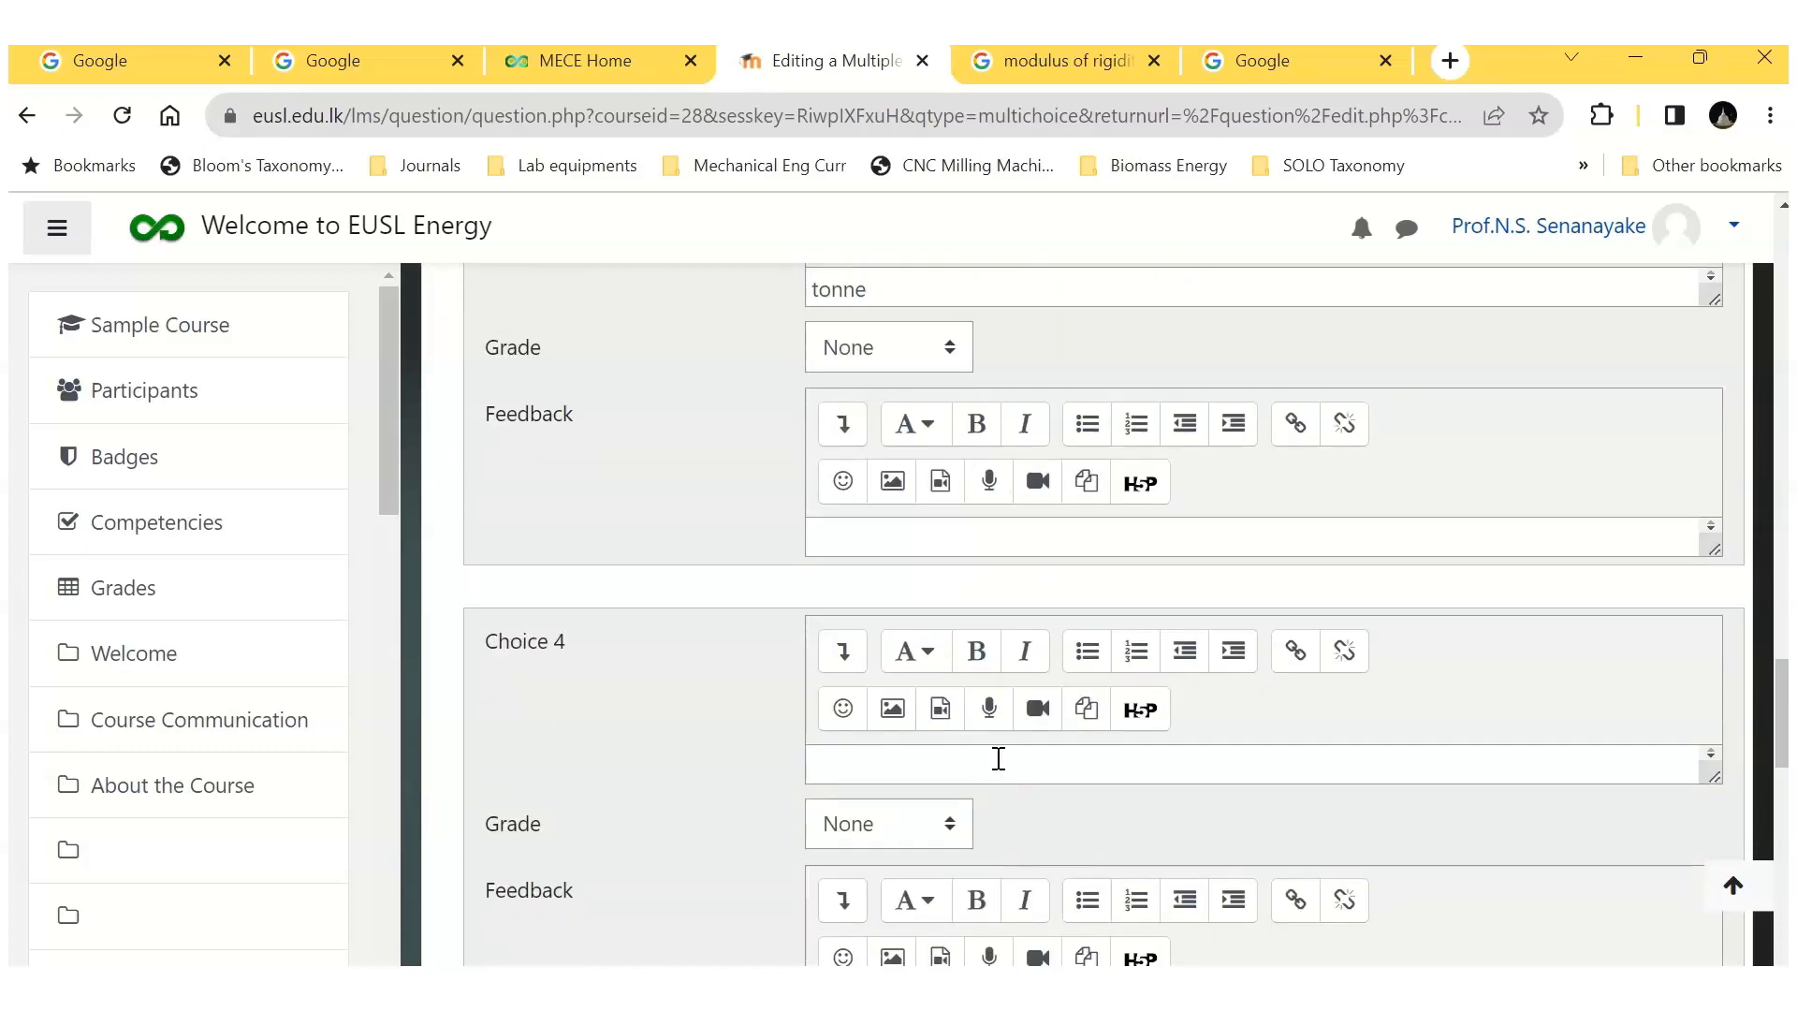
pyautogui.click(869, 772)
pyautogui.write('milligra')
pyautogui.click(990, 830)
pyautogui.scroll(-10, 990, 830)
pyautogui.click(904, 769)
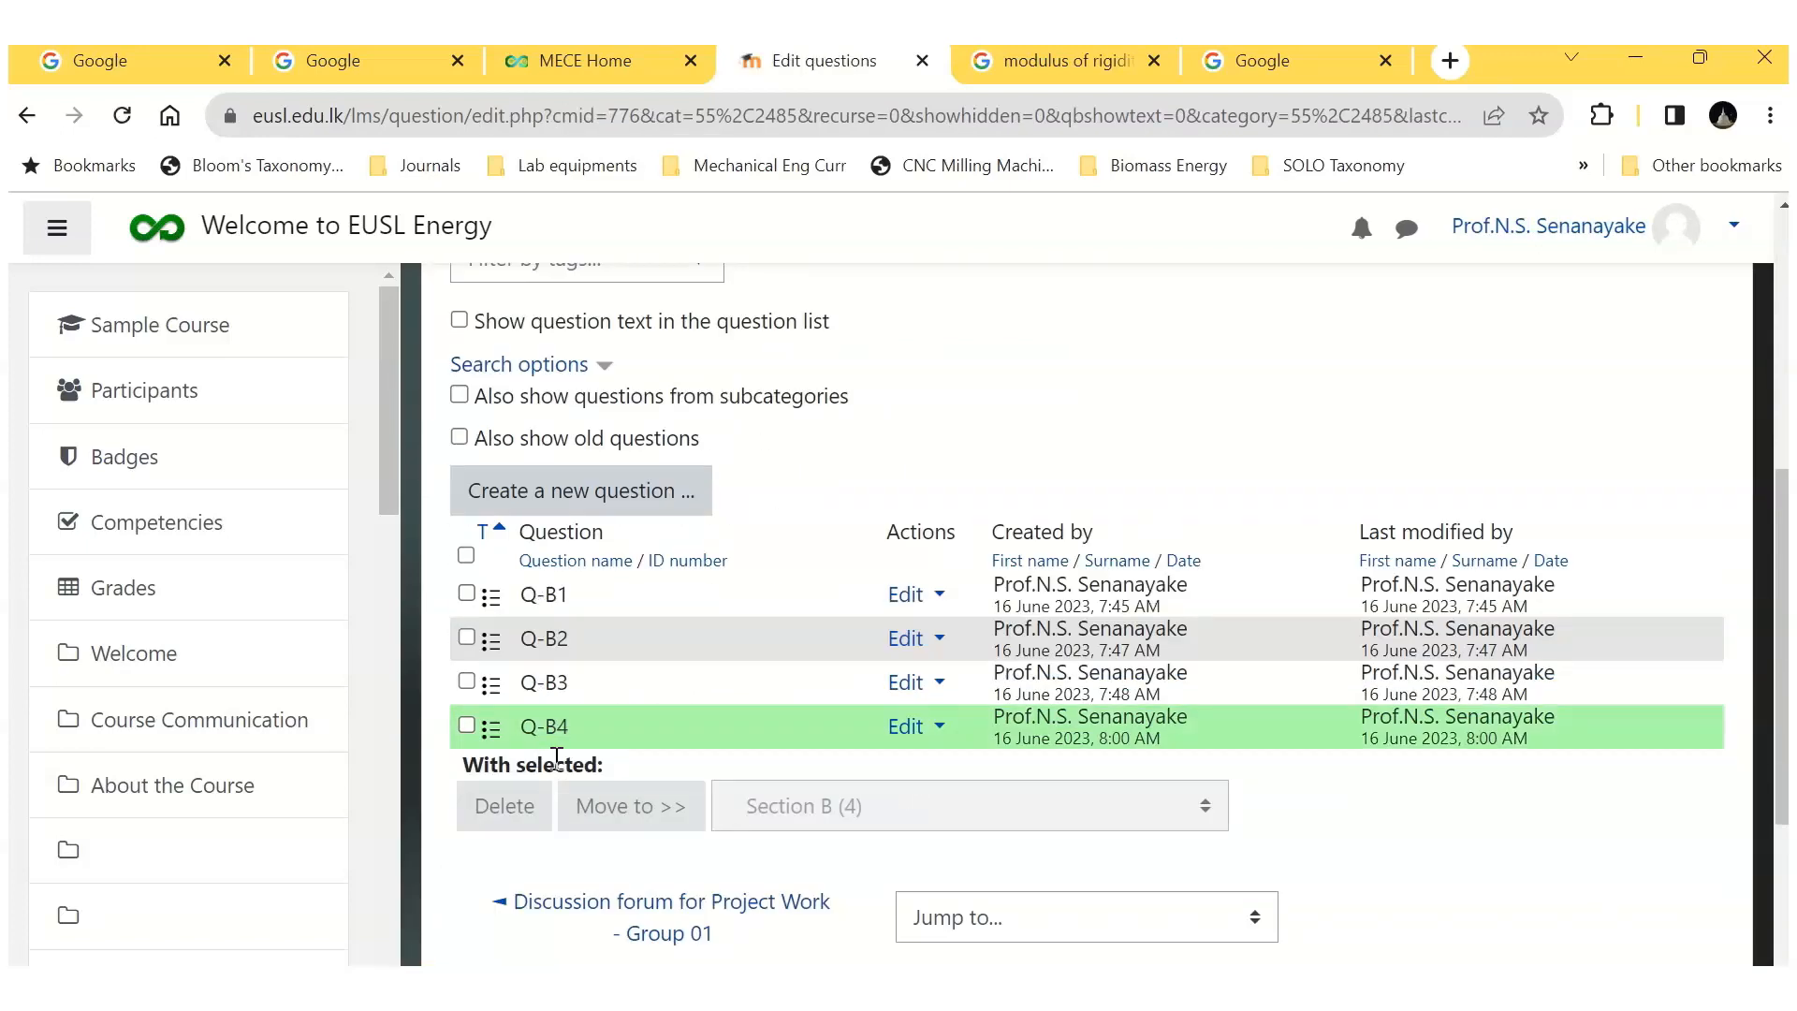
# Step: Leave the question bank, go to Quiz 01 from the course page and open the quiz for editing
pyautogui.scroll(5, 556, 756)
pyautogui.click(658, 426)
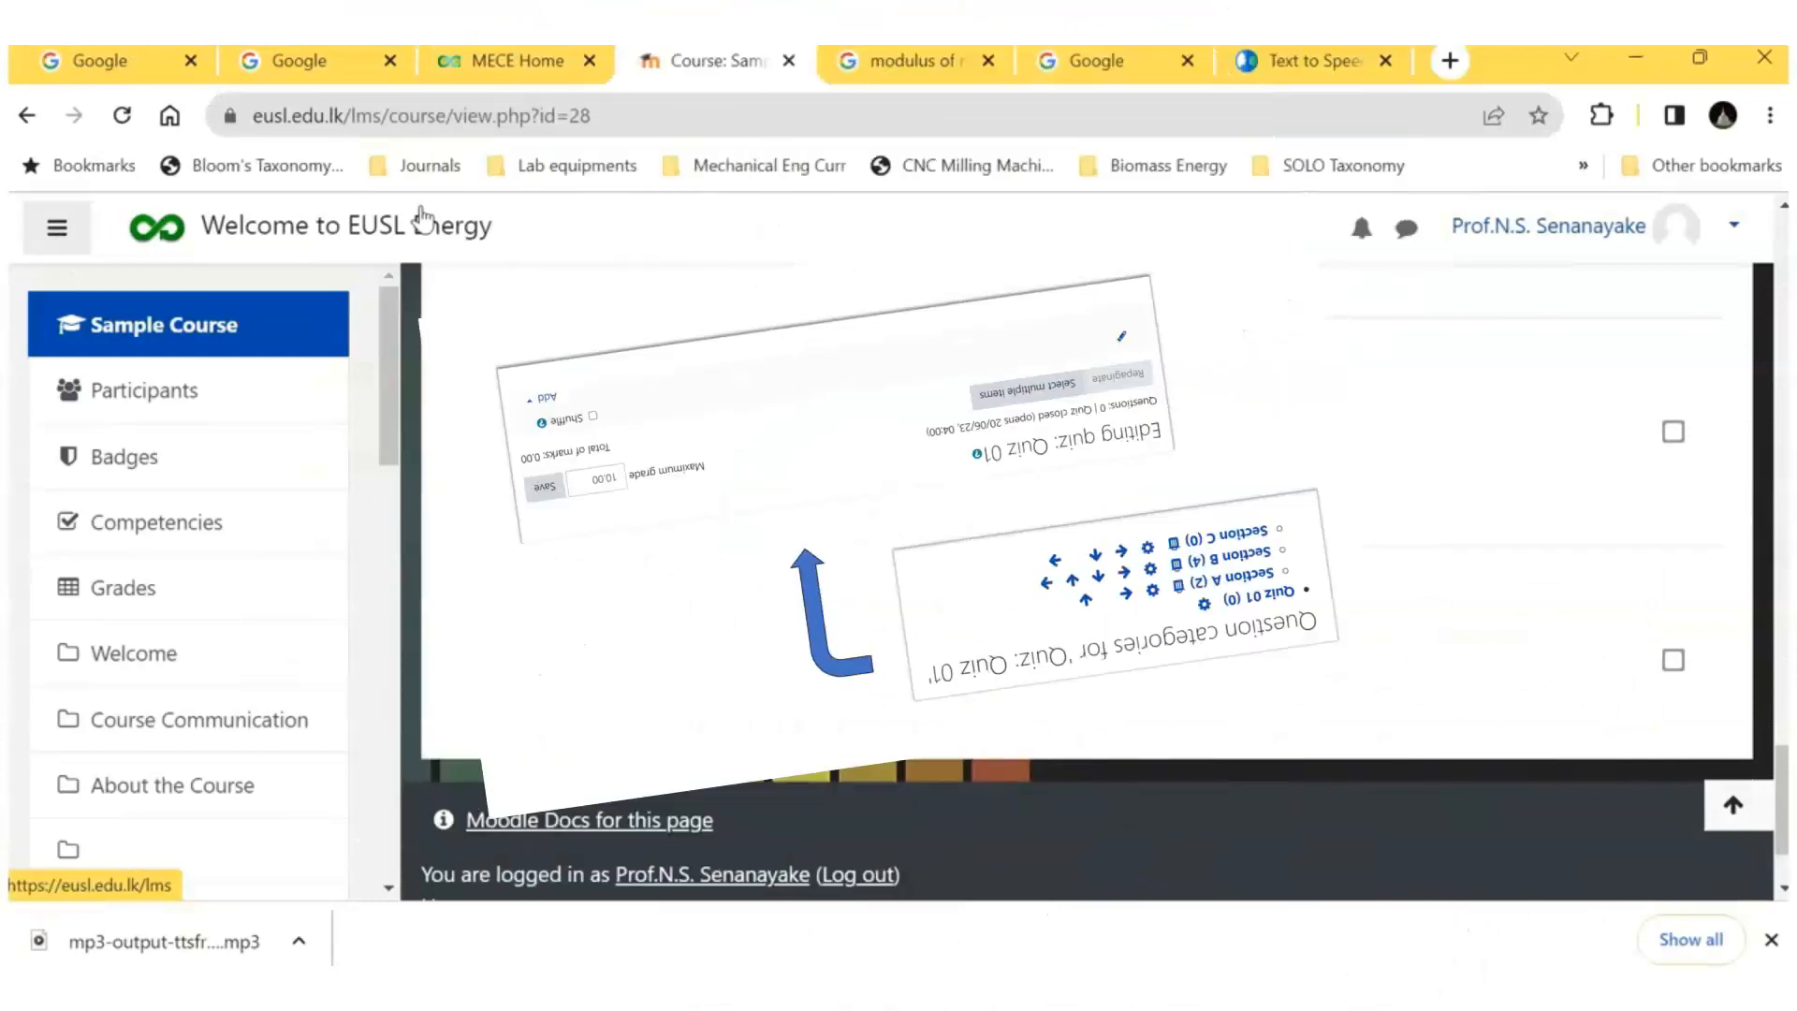
pyautogui.click(581, 668)
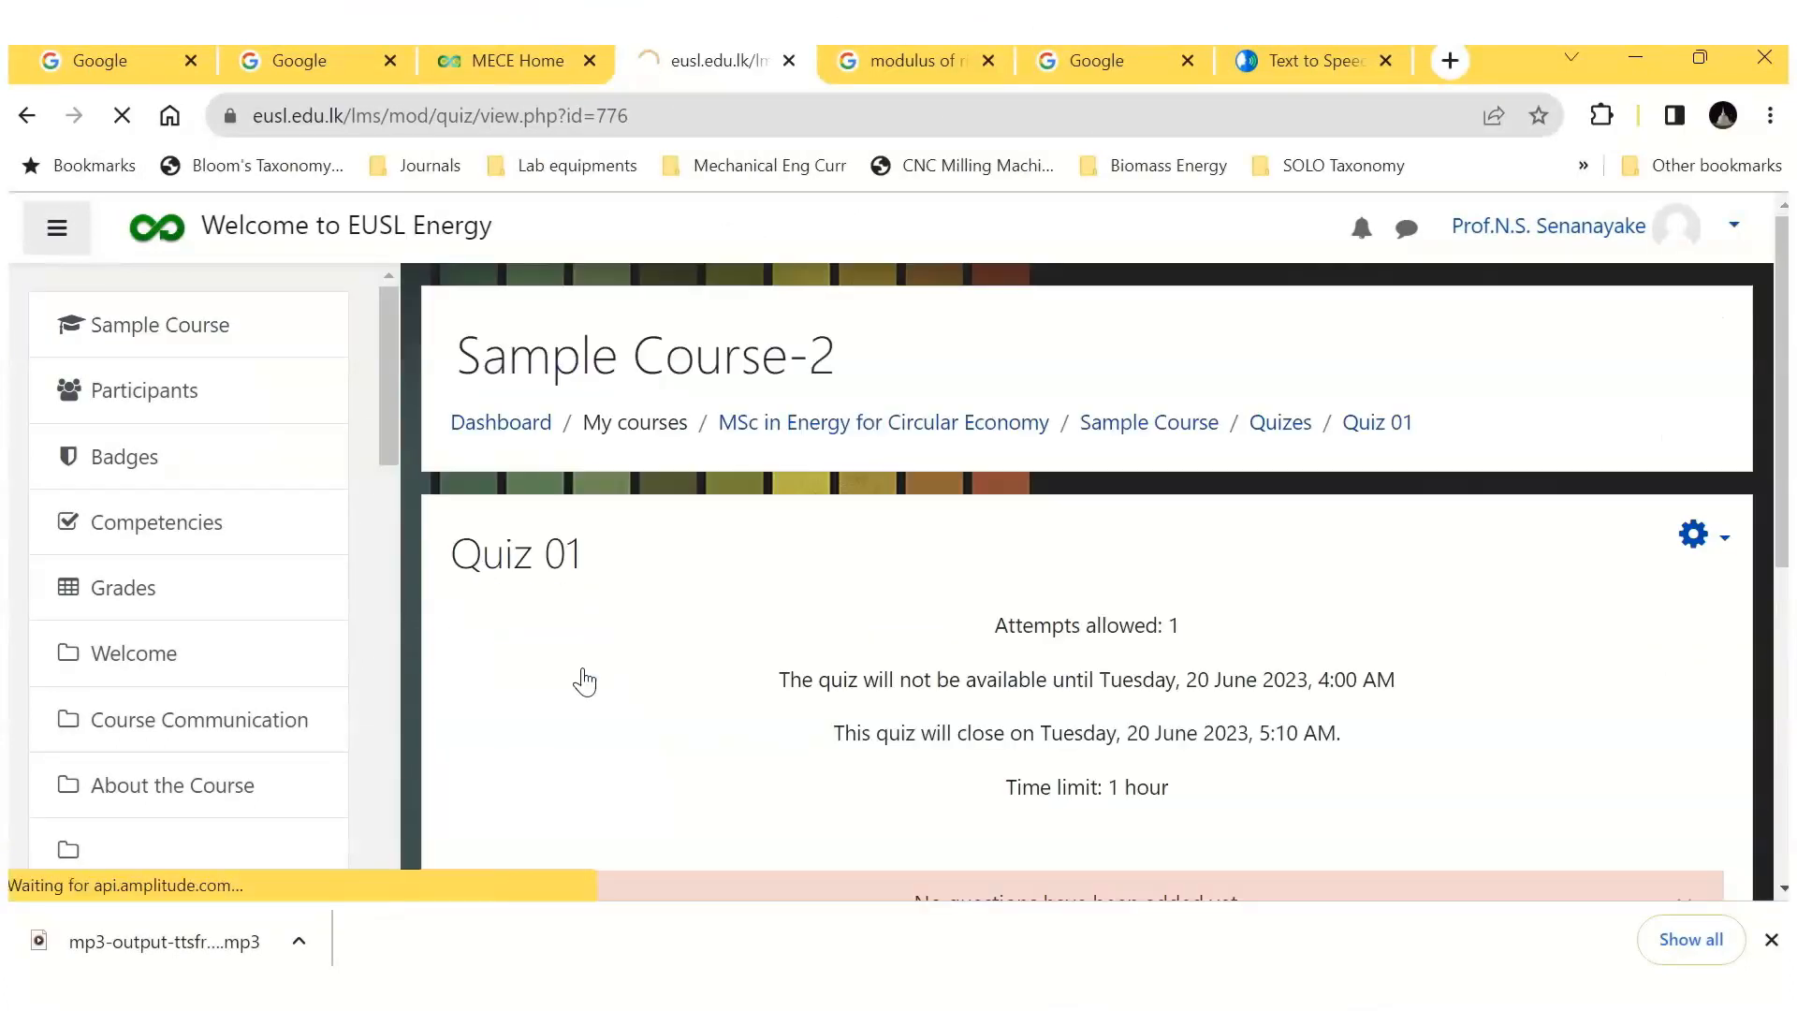
pyautogui.scroll(-3, 1446, 640)
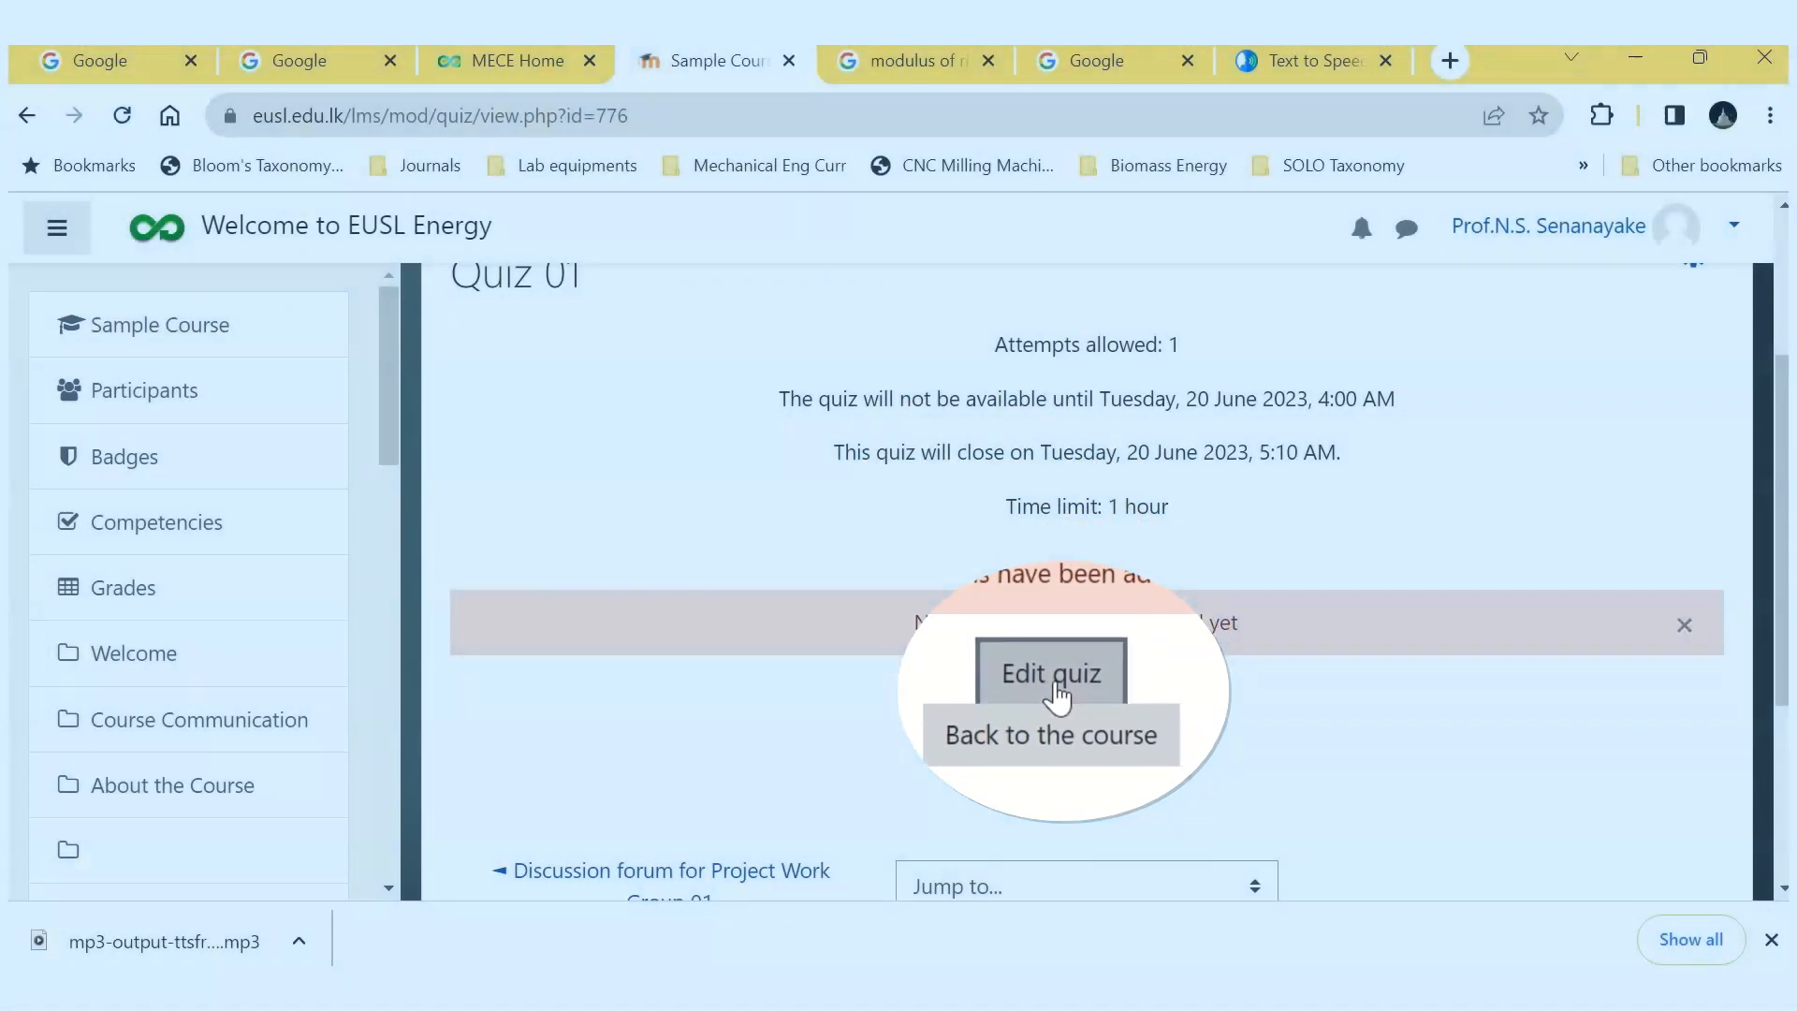
pyautogui.click(1055, 688)
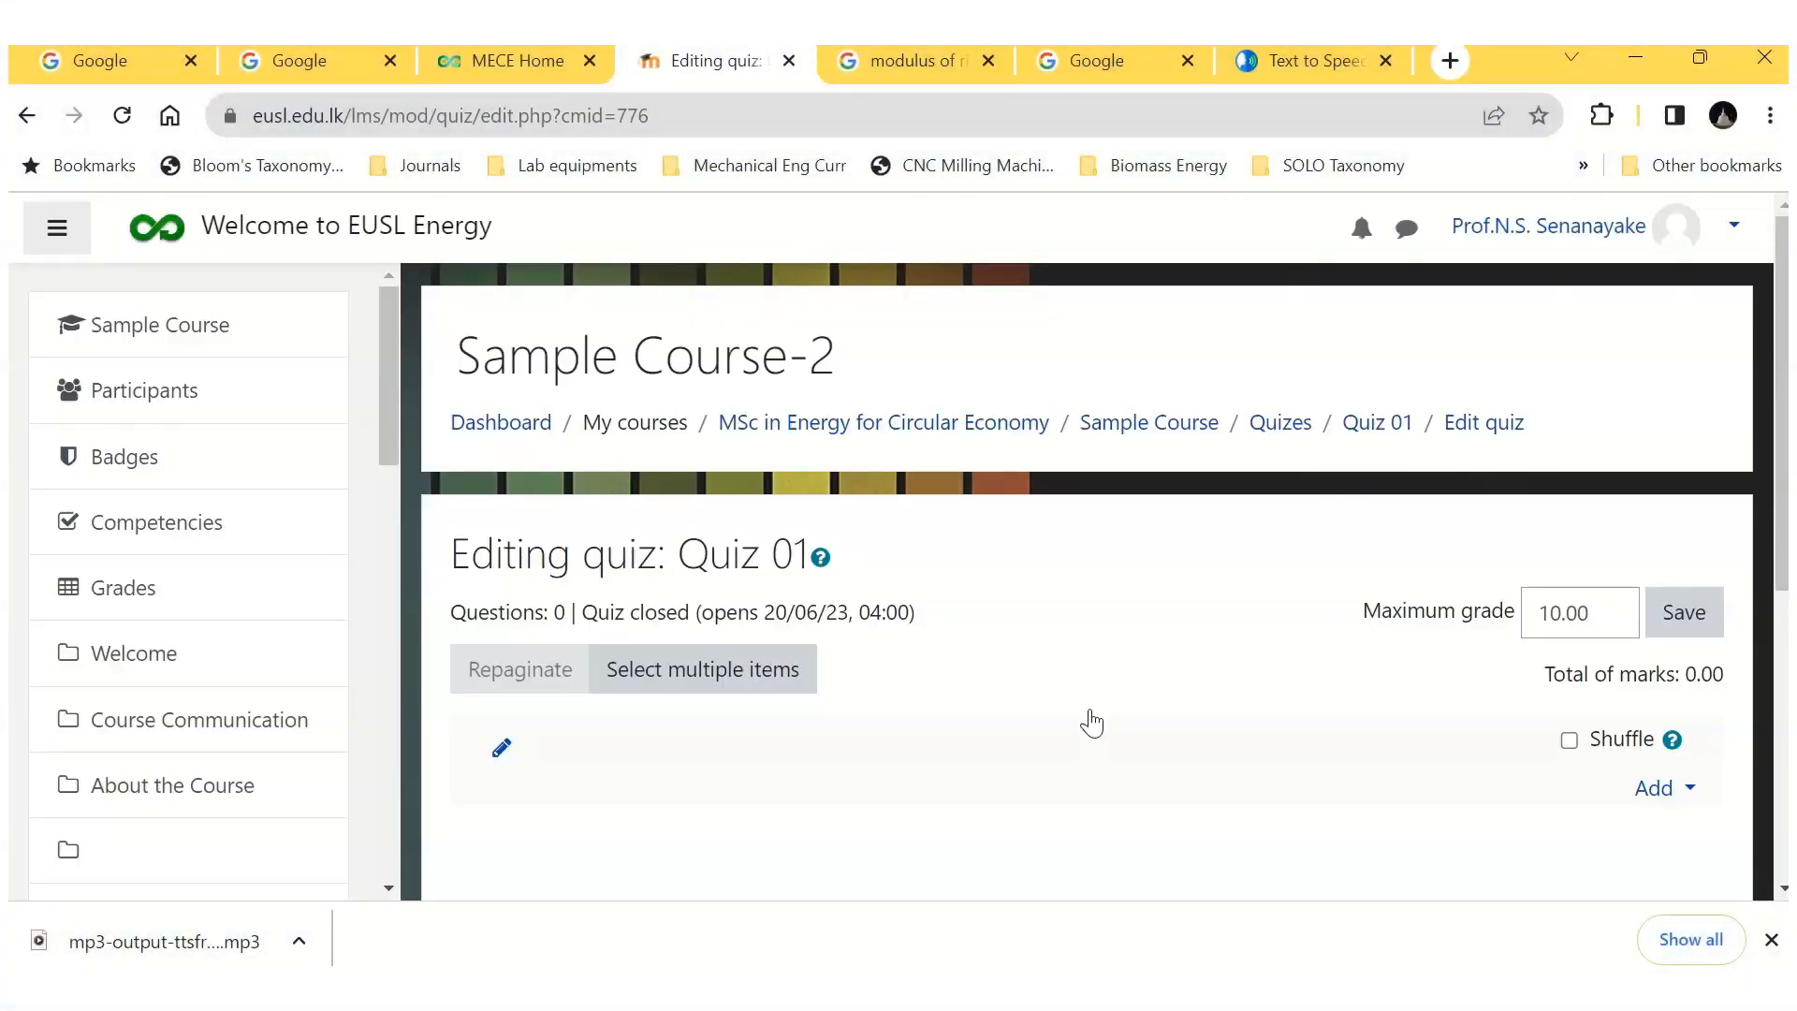
# Step: Add questions Q-A1 and Q-A2 from the Section A category of the question bank to Quiz 01
pyautogui.scroll(-2, 1089, 722)
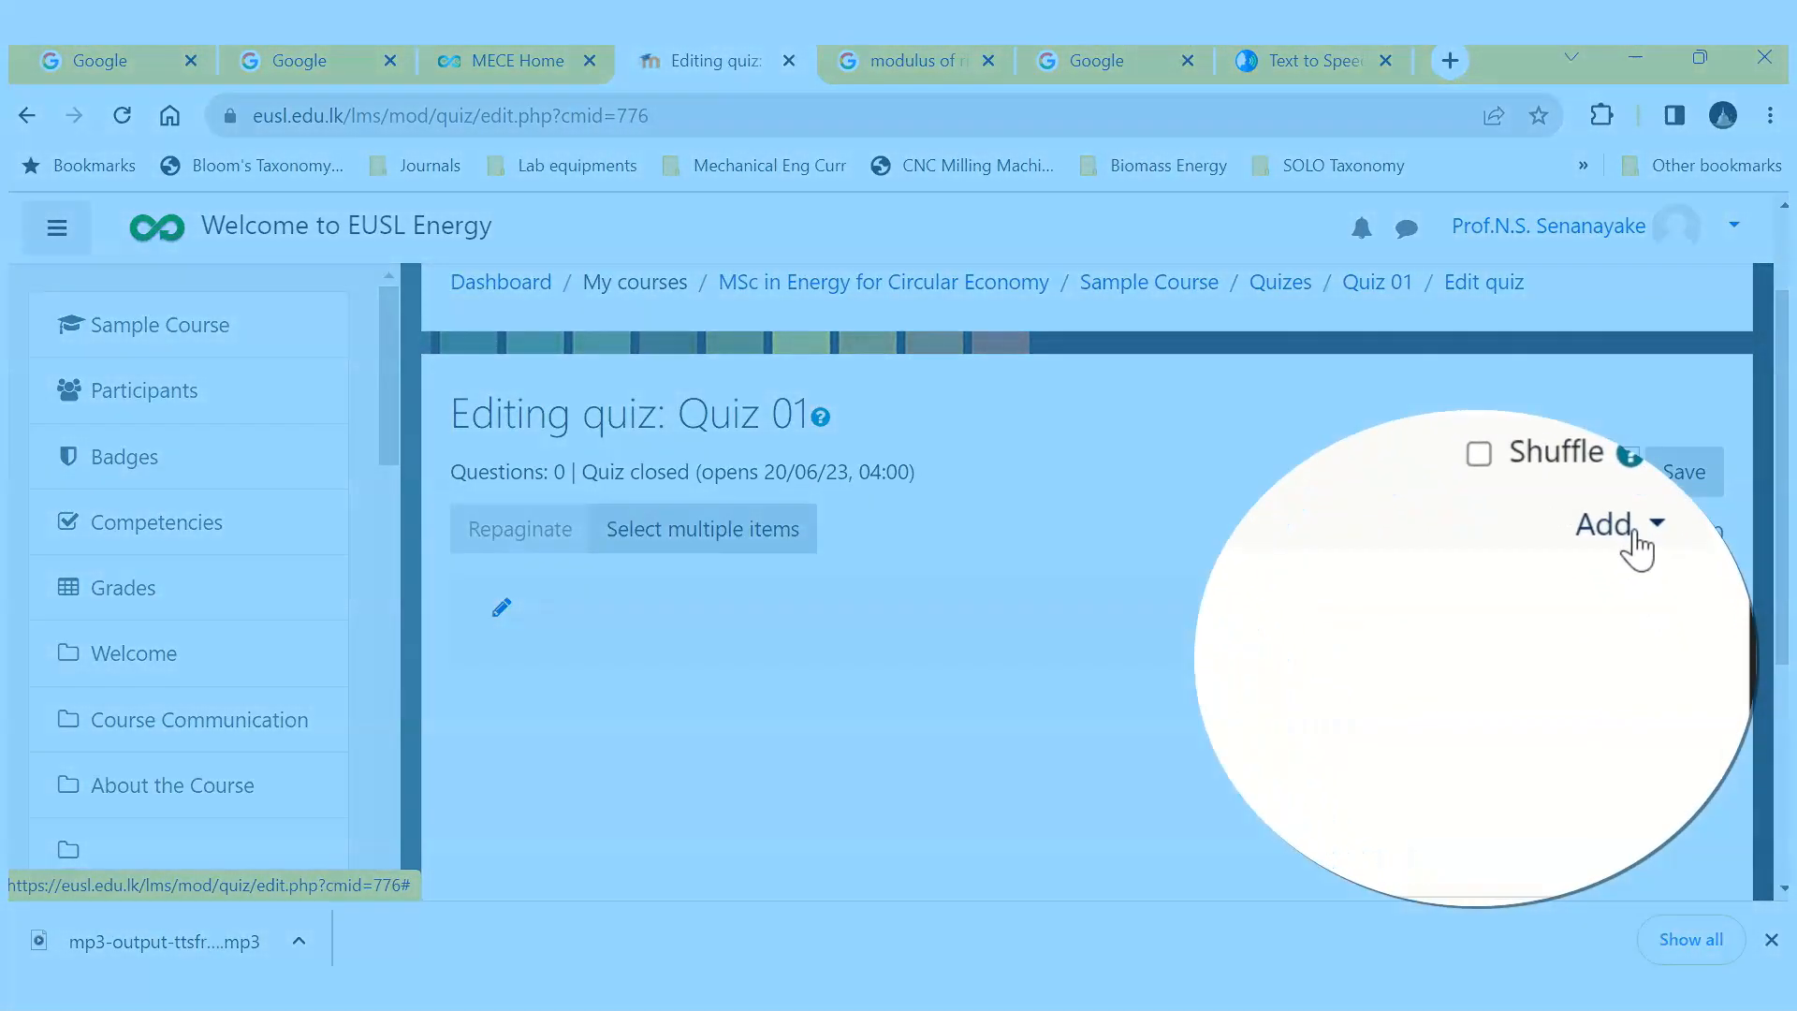
pyautogui.click(1638, 547)
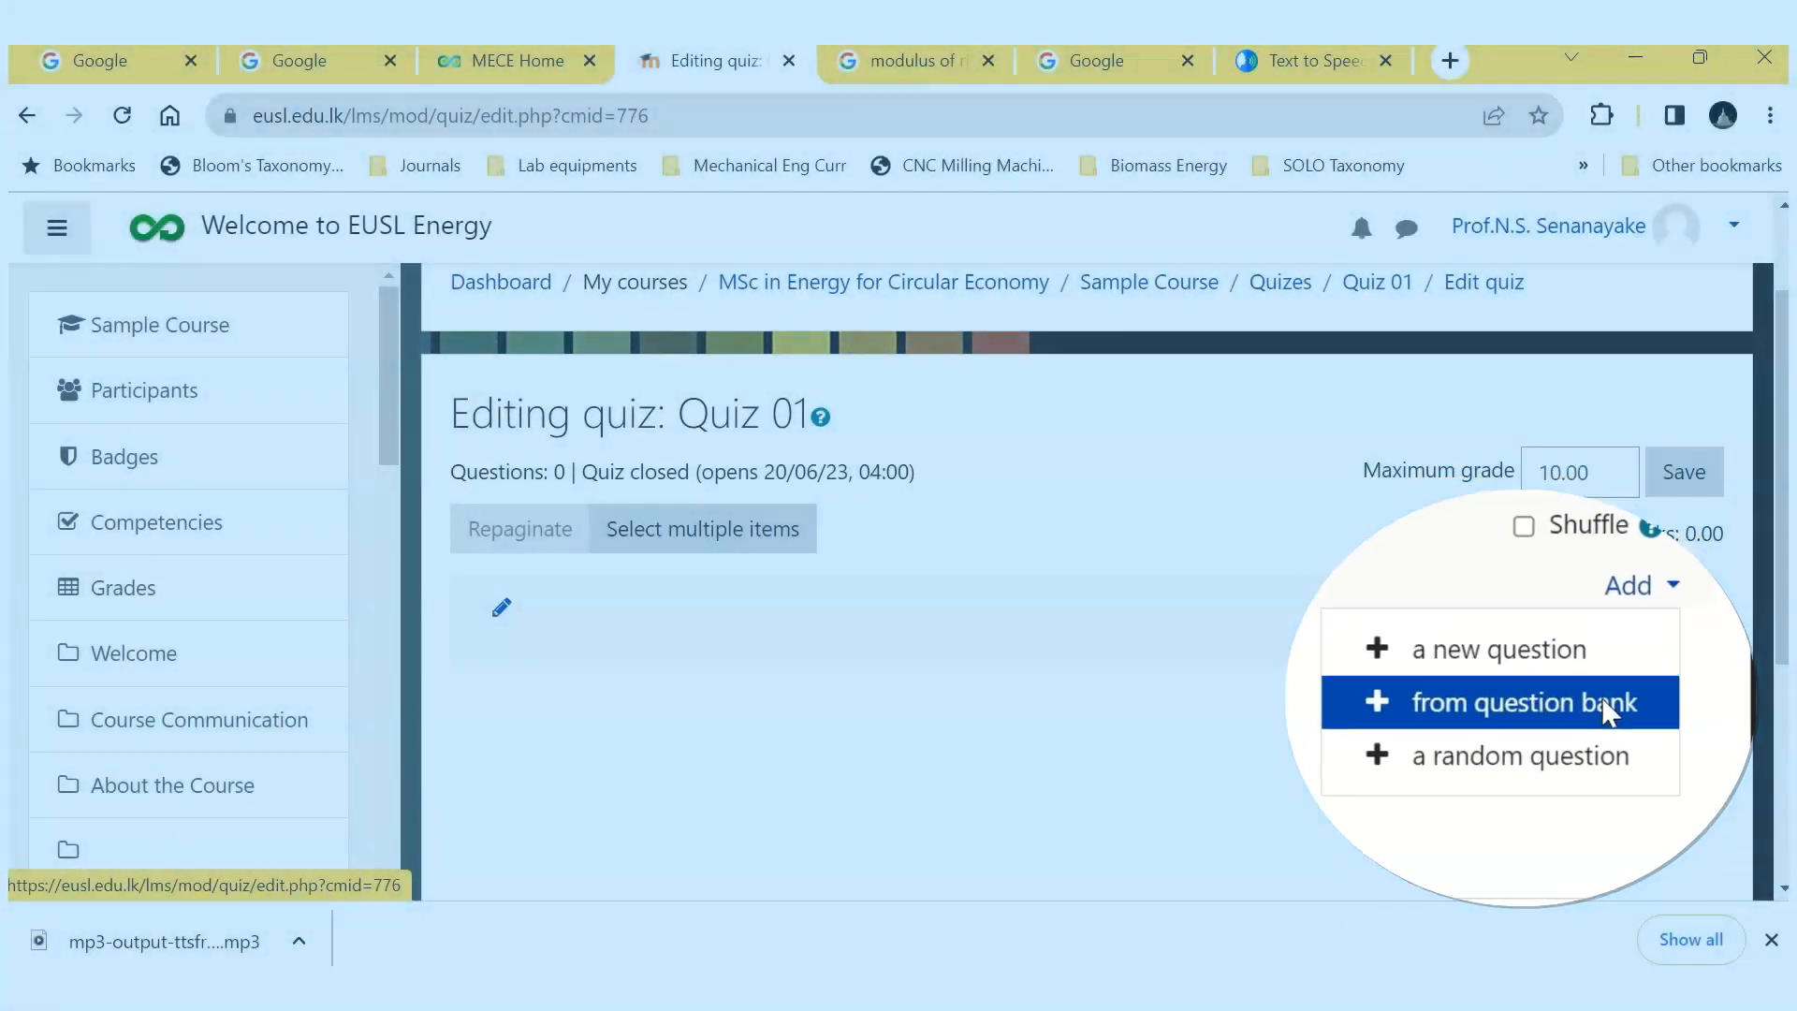
pyautogui.click(1605, 711)
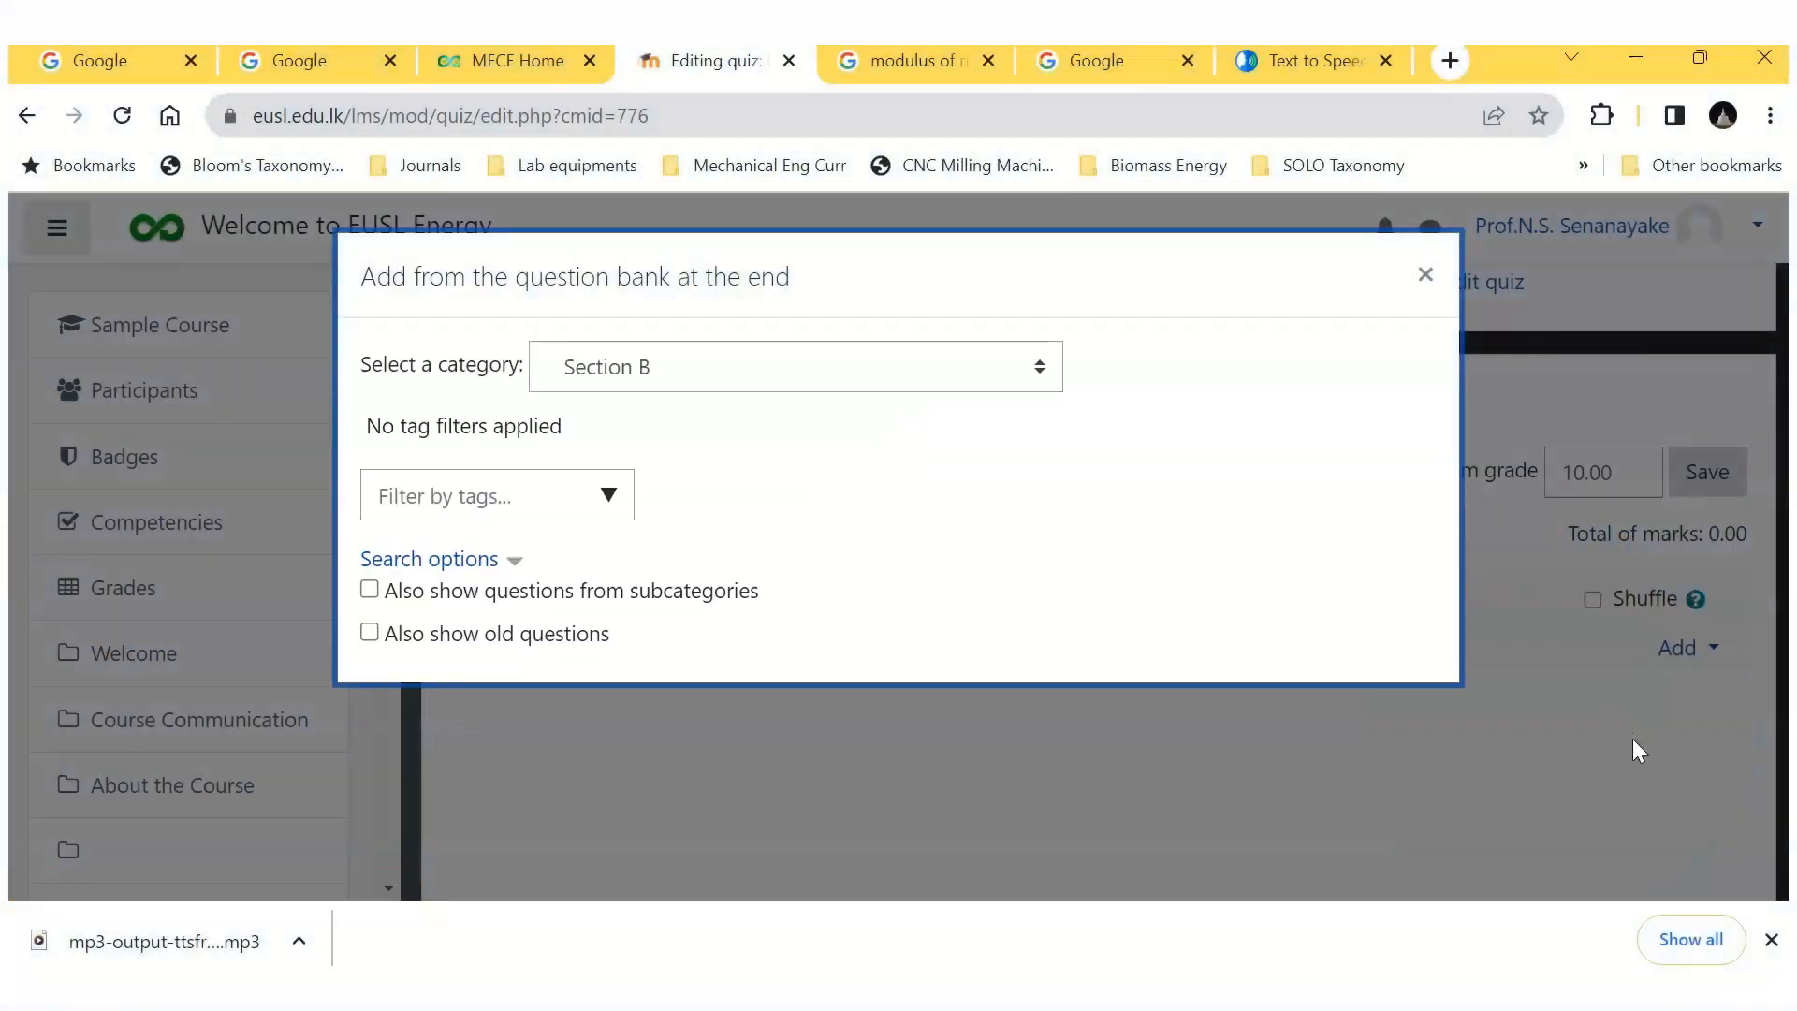
pyautogui.click(1048, 375)
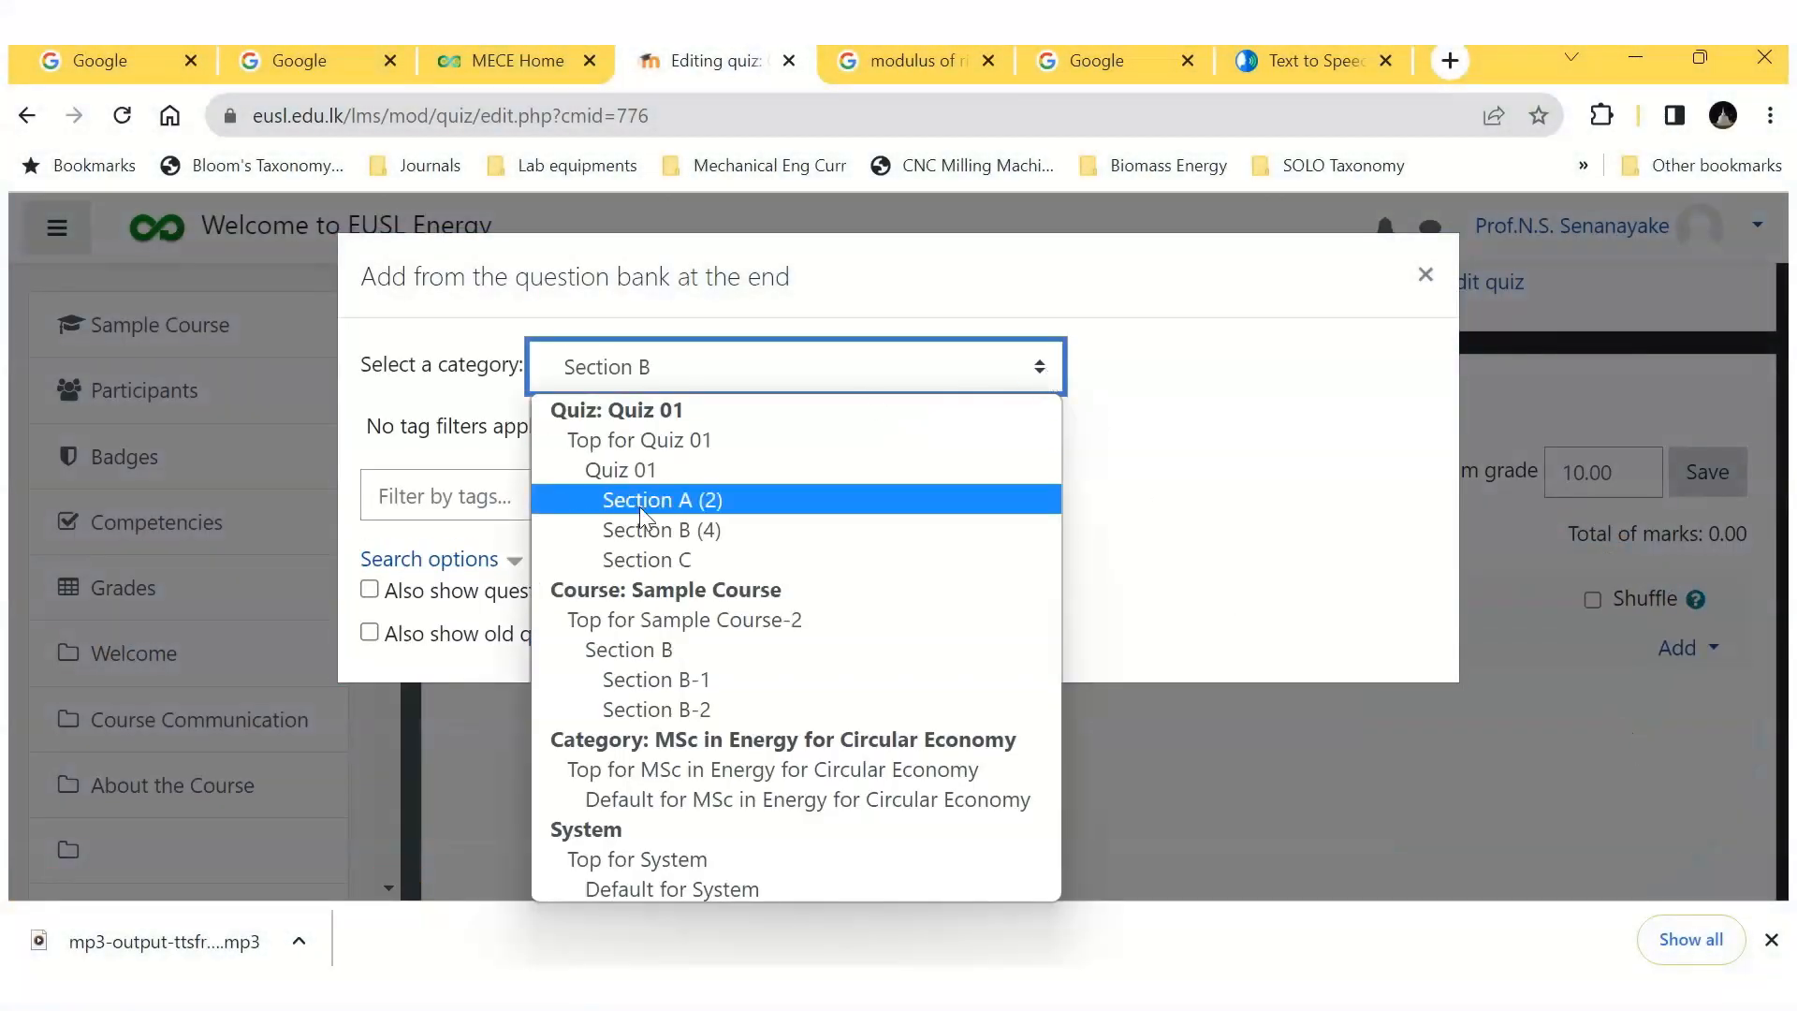
pyautogui.click(640, 506)
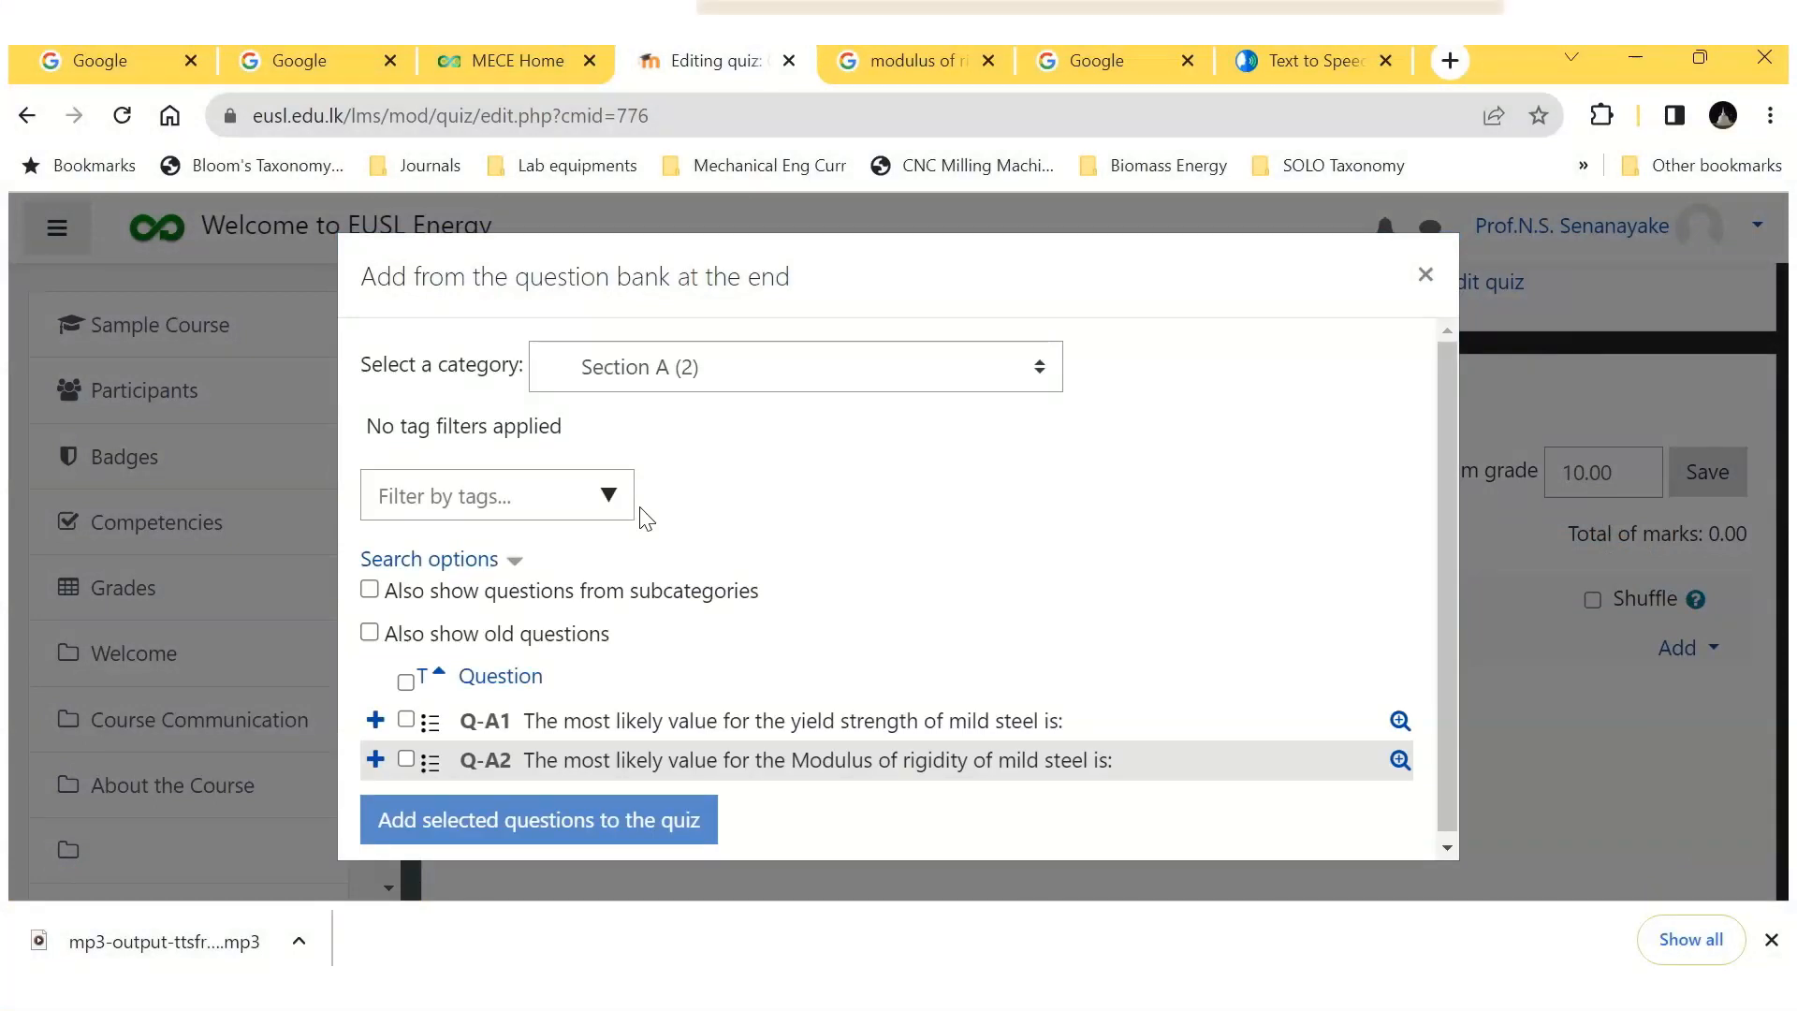
pyautogui.click(405, 719)
pyautogui.click(405, 758)
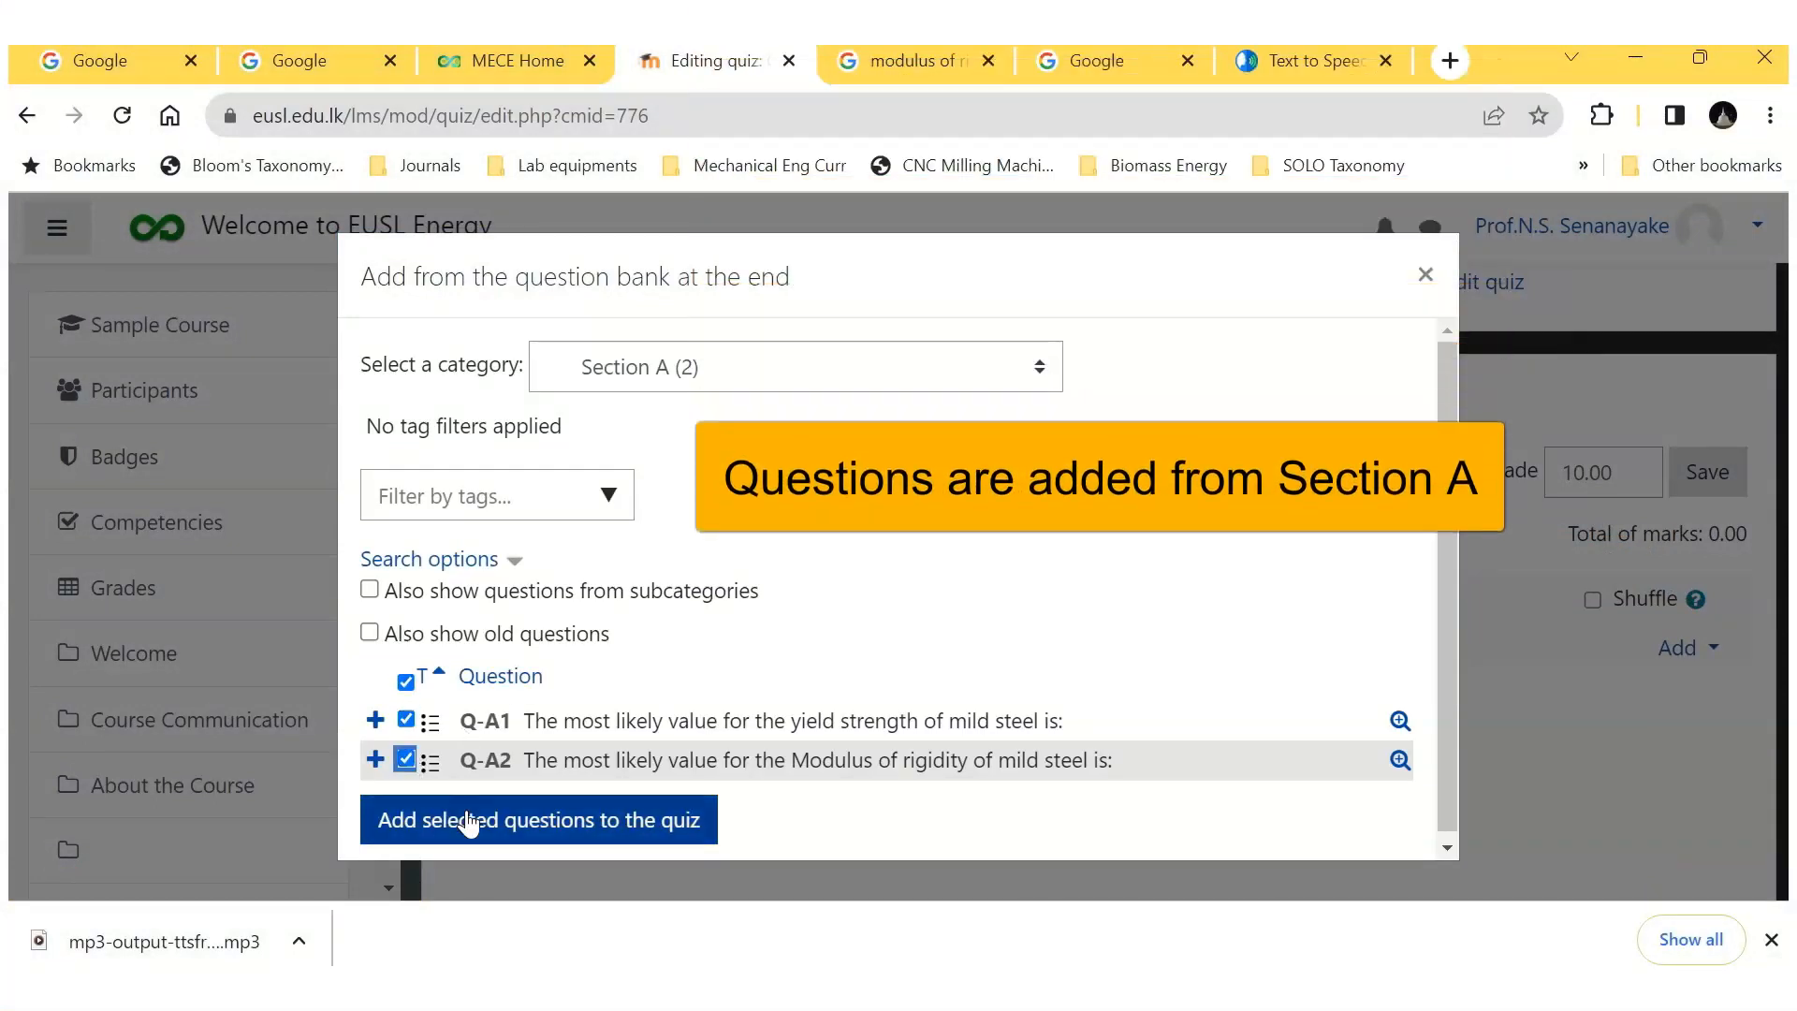
pyautogui.click(467, 820)
# Step: Add two random questions from the Section B category at the end of Quiz 01
pyautogui.scroll(-3, 1278, 682)
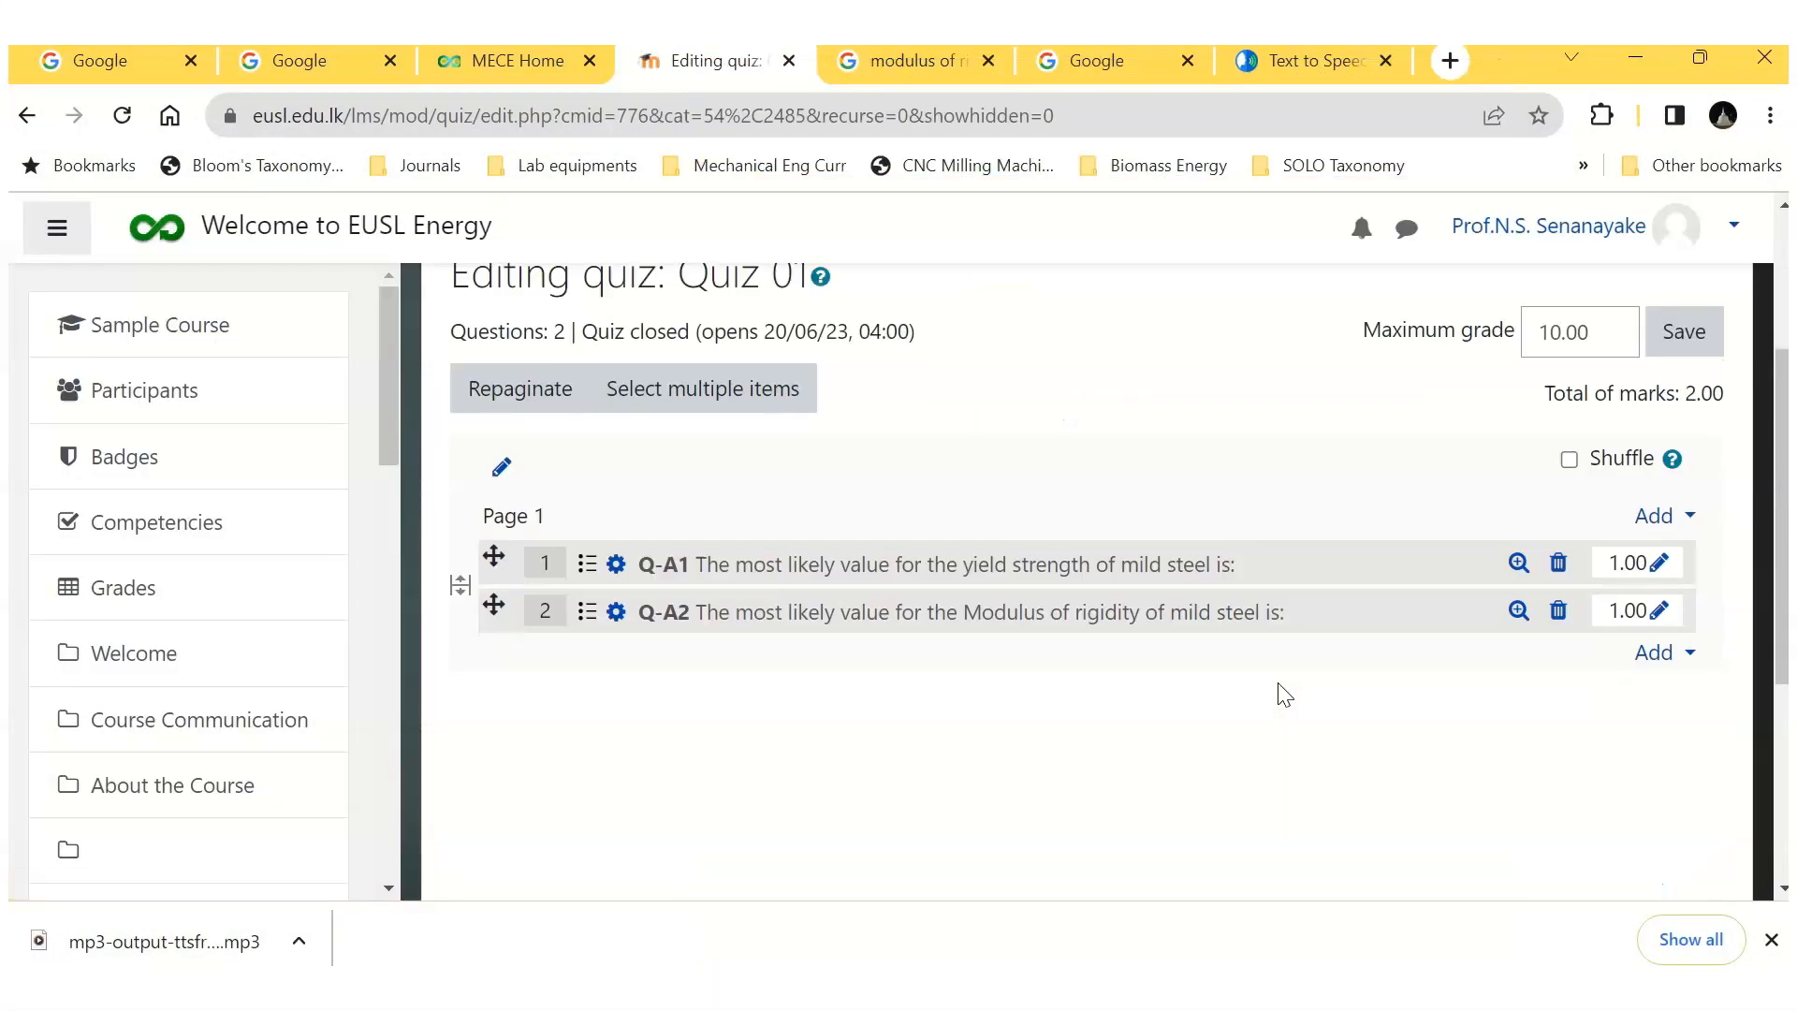
pyautogui.click(1687, 657)
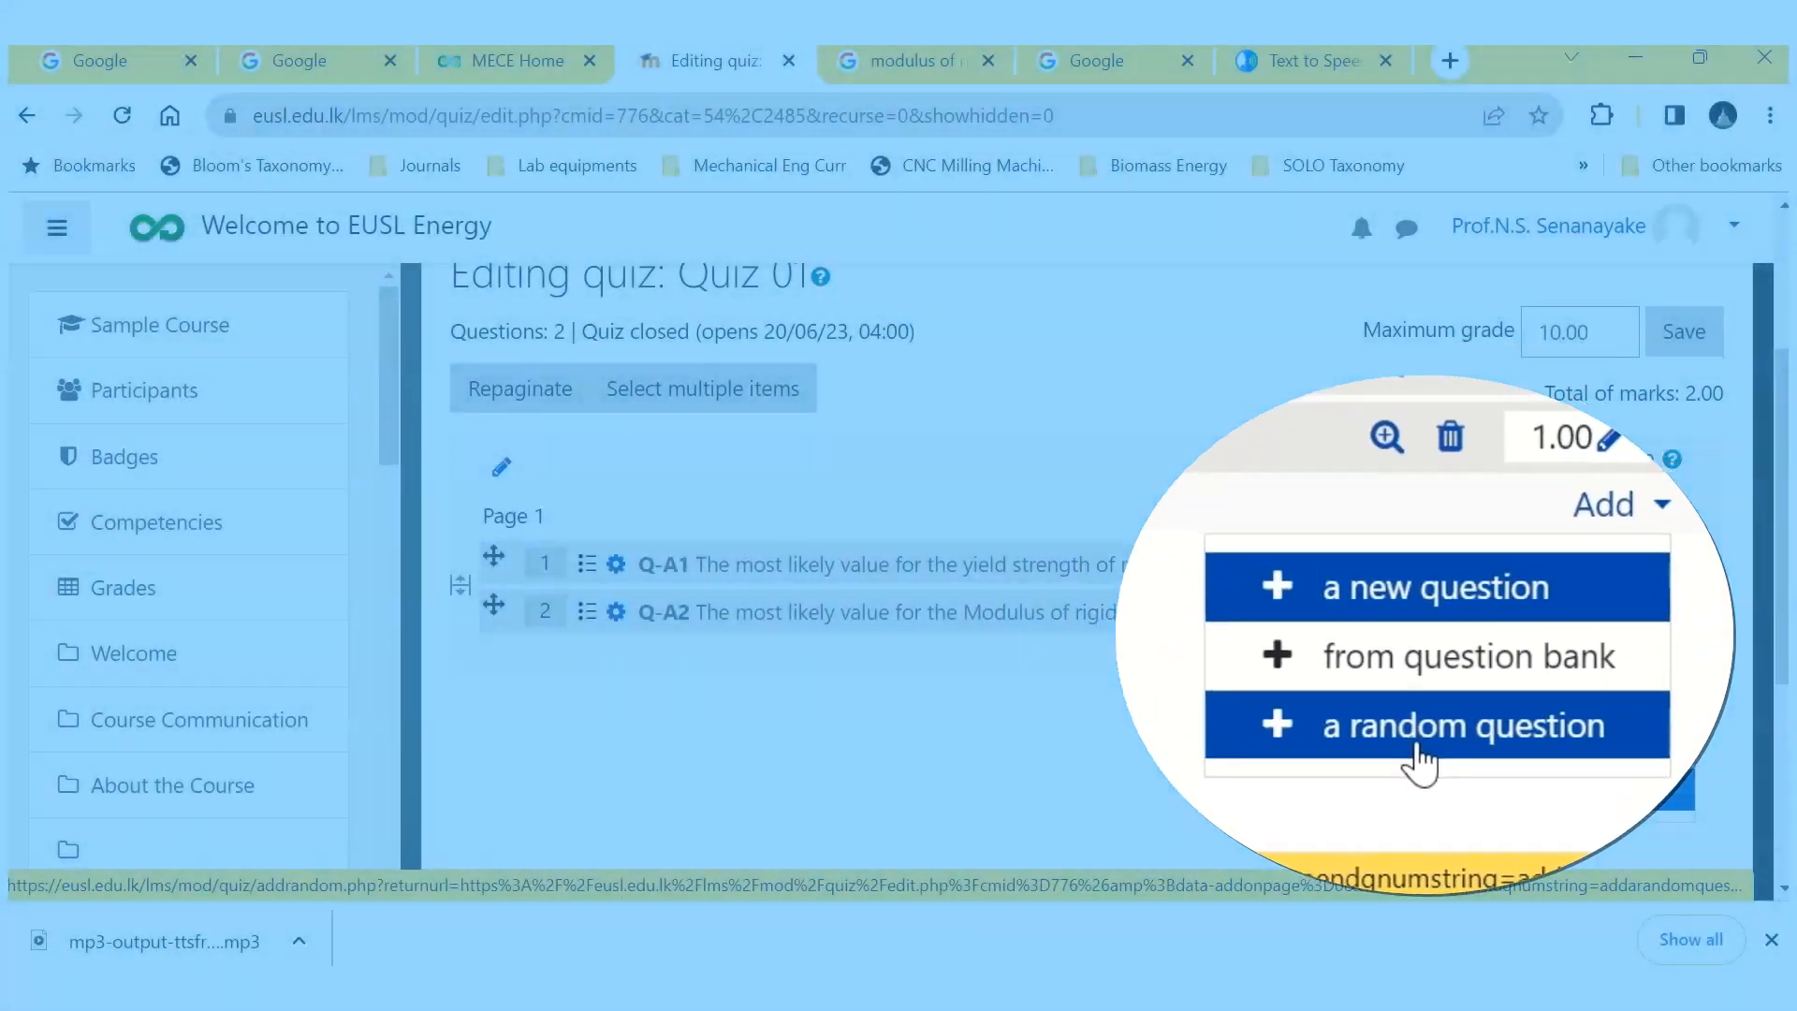
pyautogui.click(1535, 753)
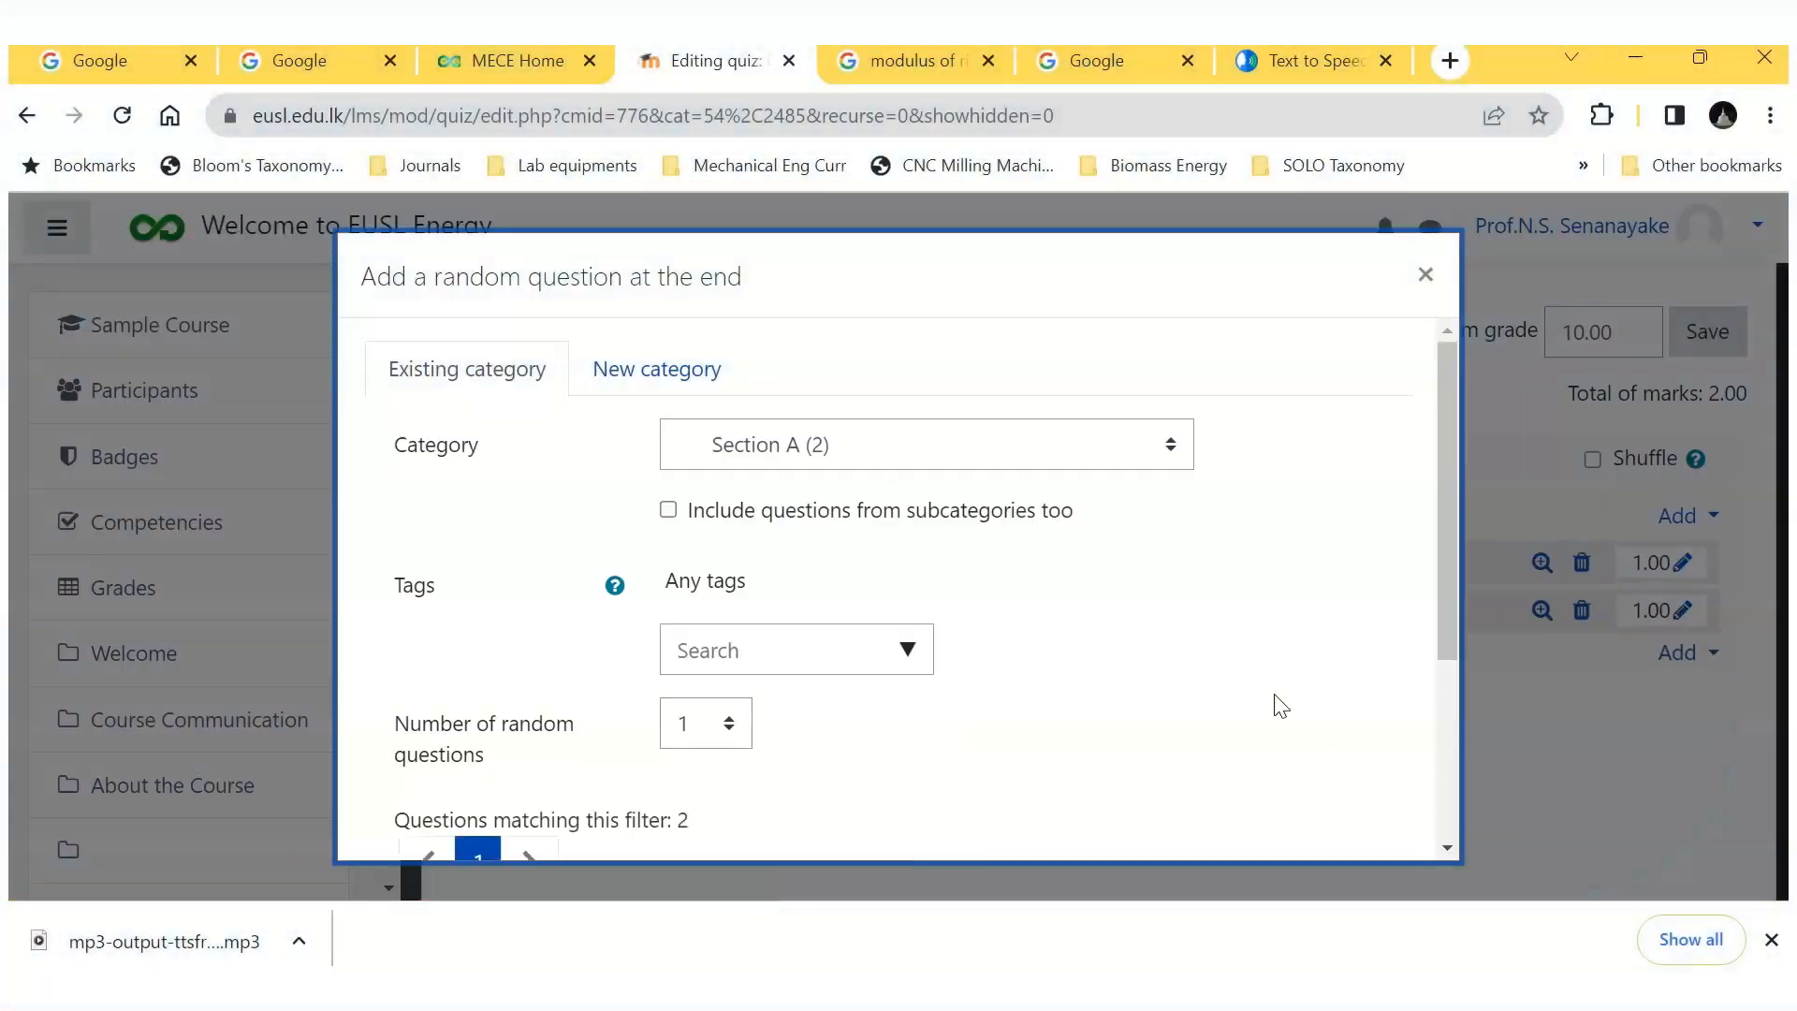
pyautogui.click(1171, 459)
pyautogui.click(872, 604)
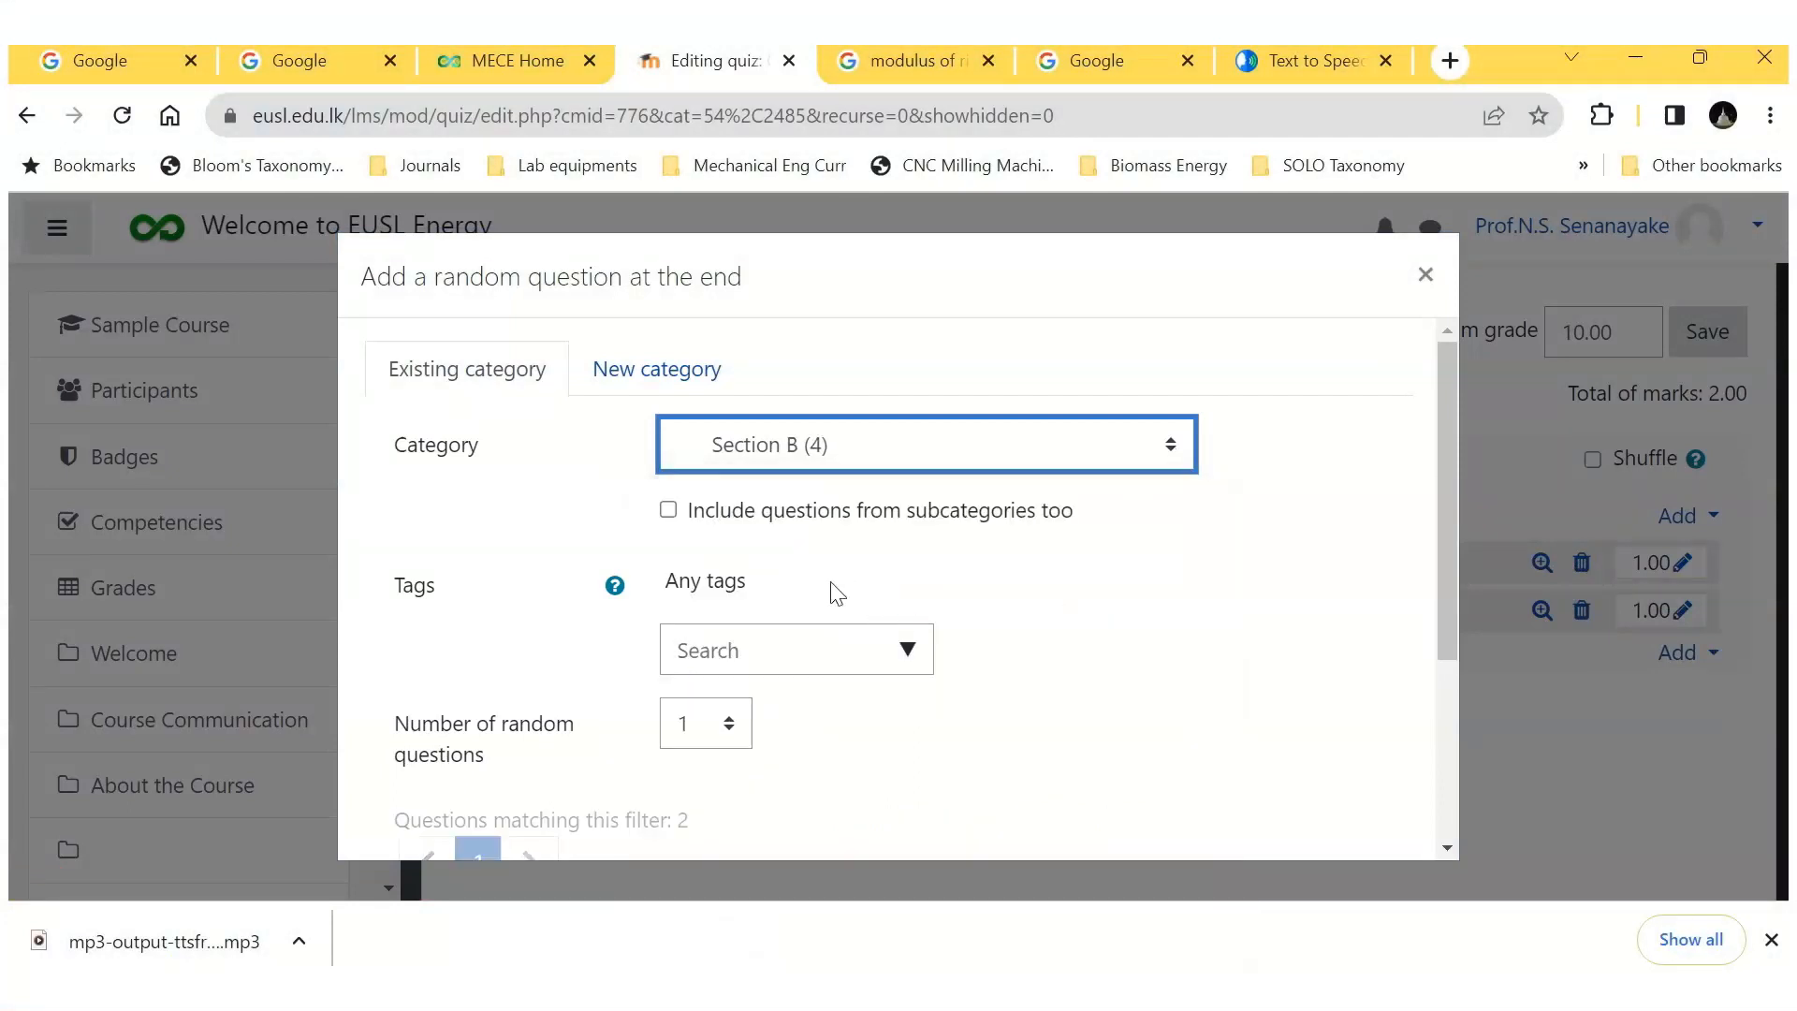
pyautogui.click(1120, 633)
pyautogui.scroll(-2, 1122, 633)
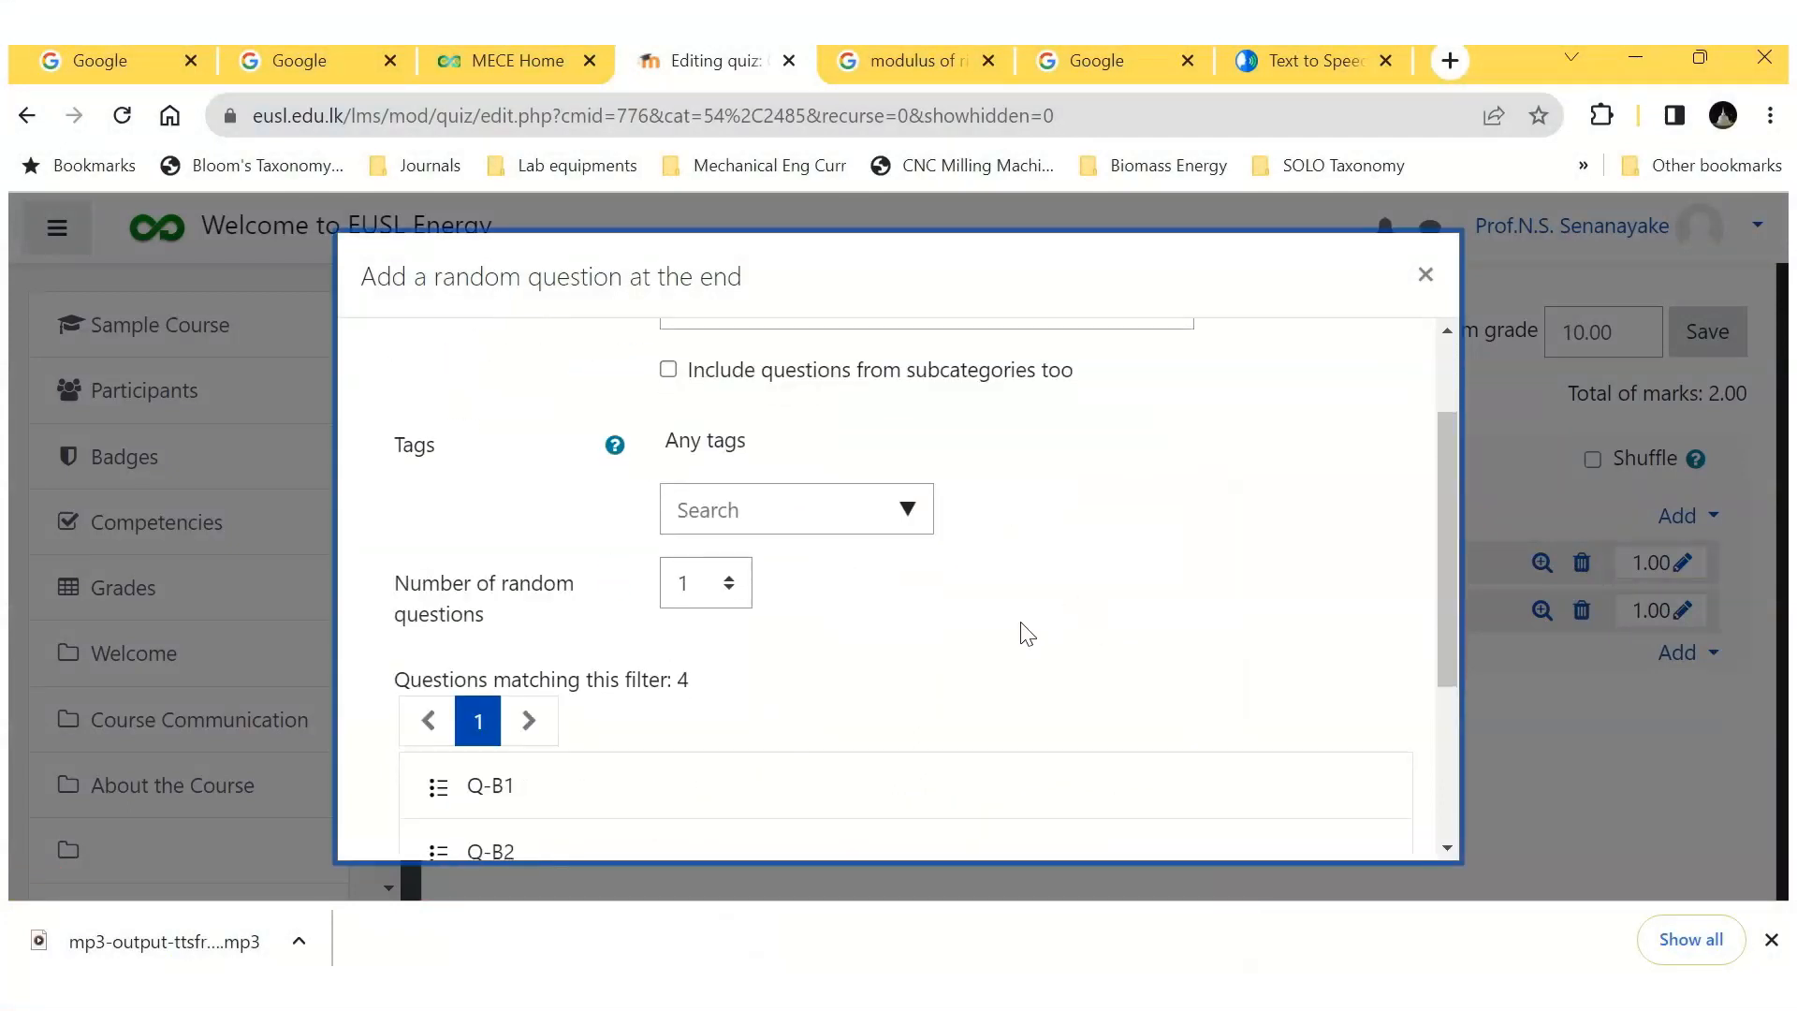
pyautogui.click(726, 584)
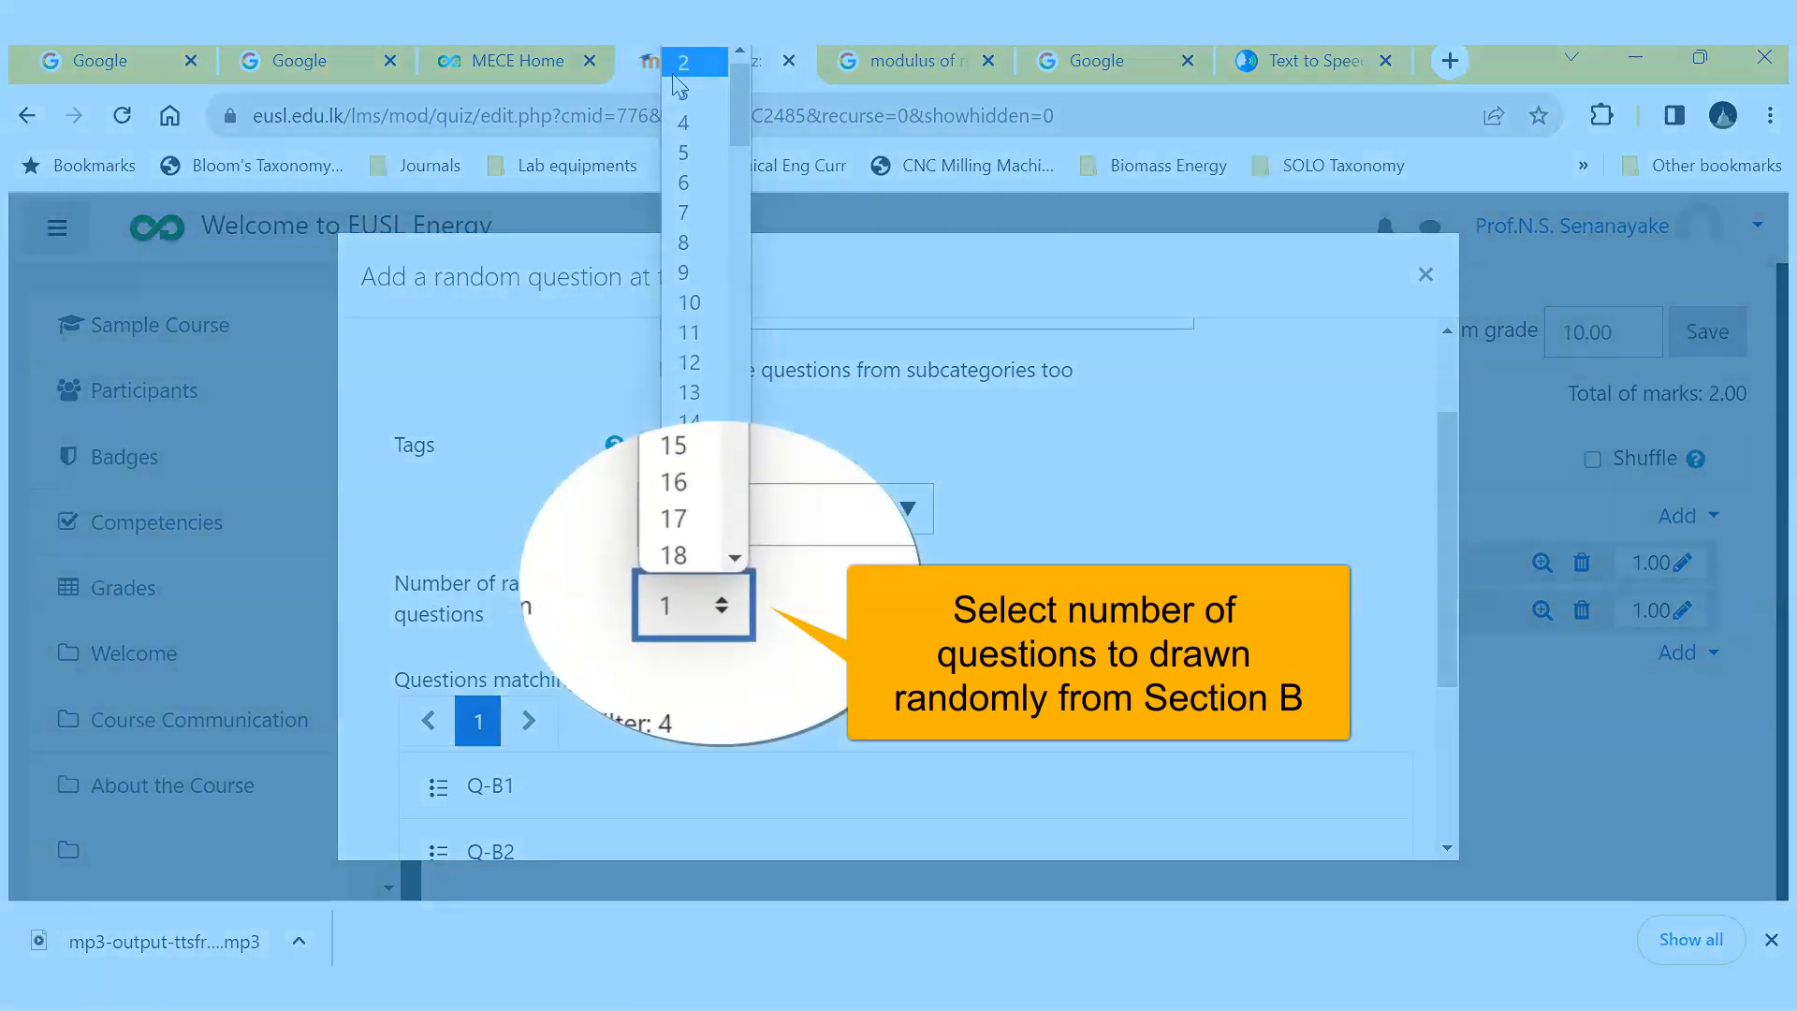
pyautogui.click(683, 61)
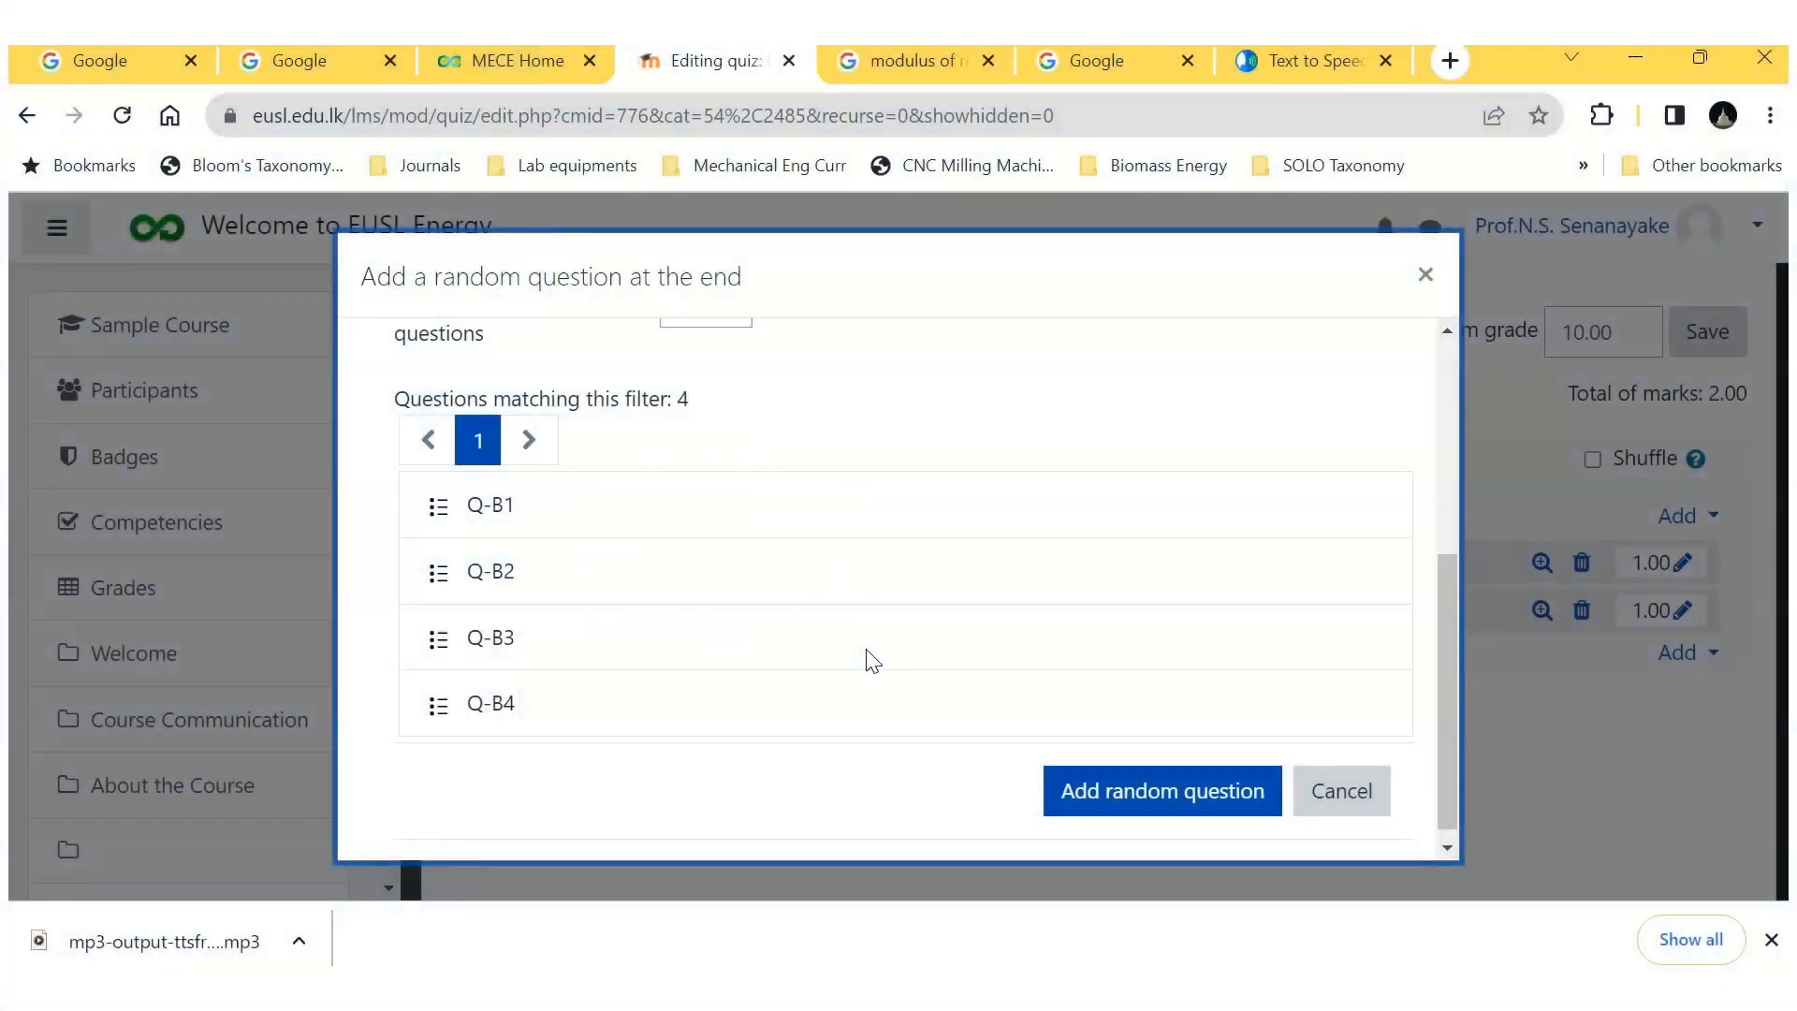
pyautogui.click(1127, 791)
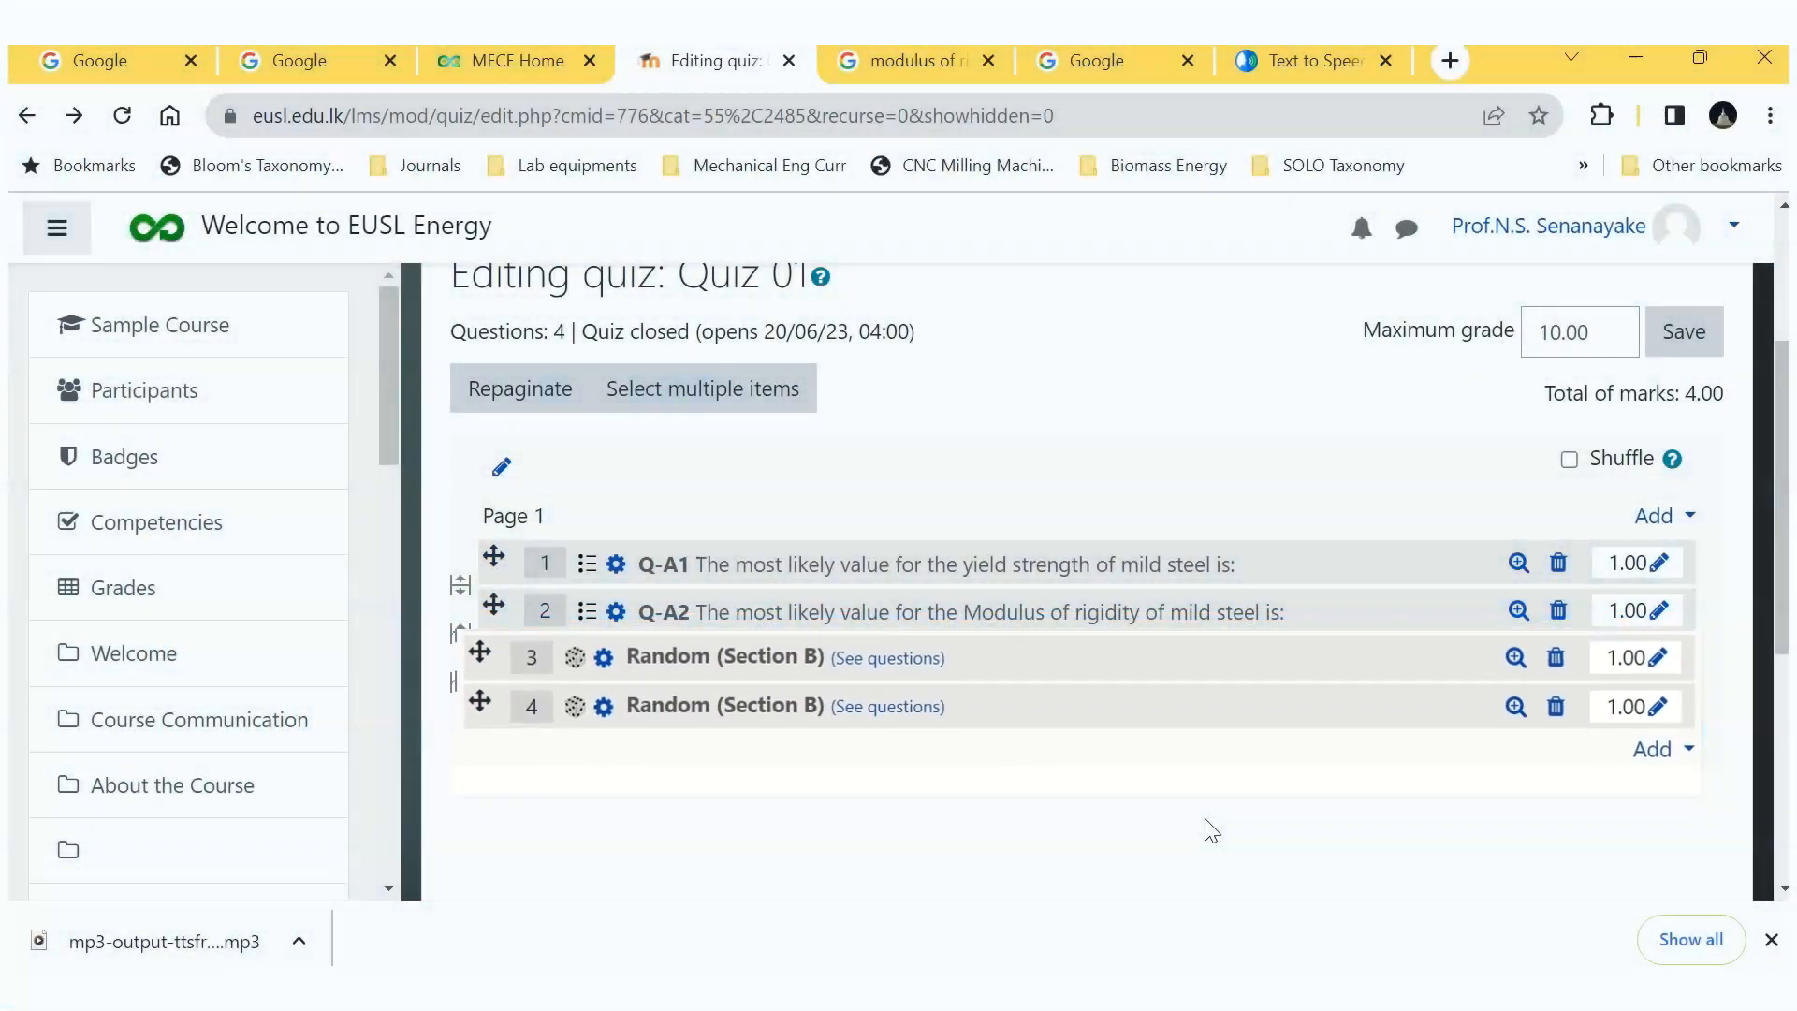
# Step: Preview the second random Section B question, close the preview and enable Shuffle for the quiz questions
pyautogui.click(1516, 707)
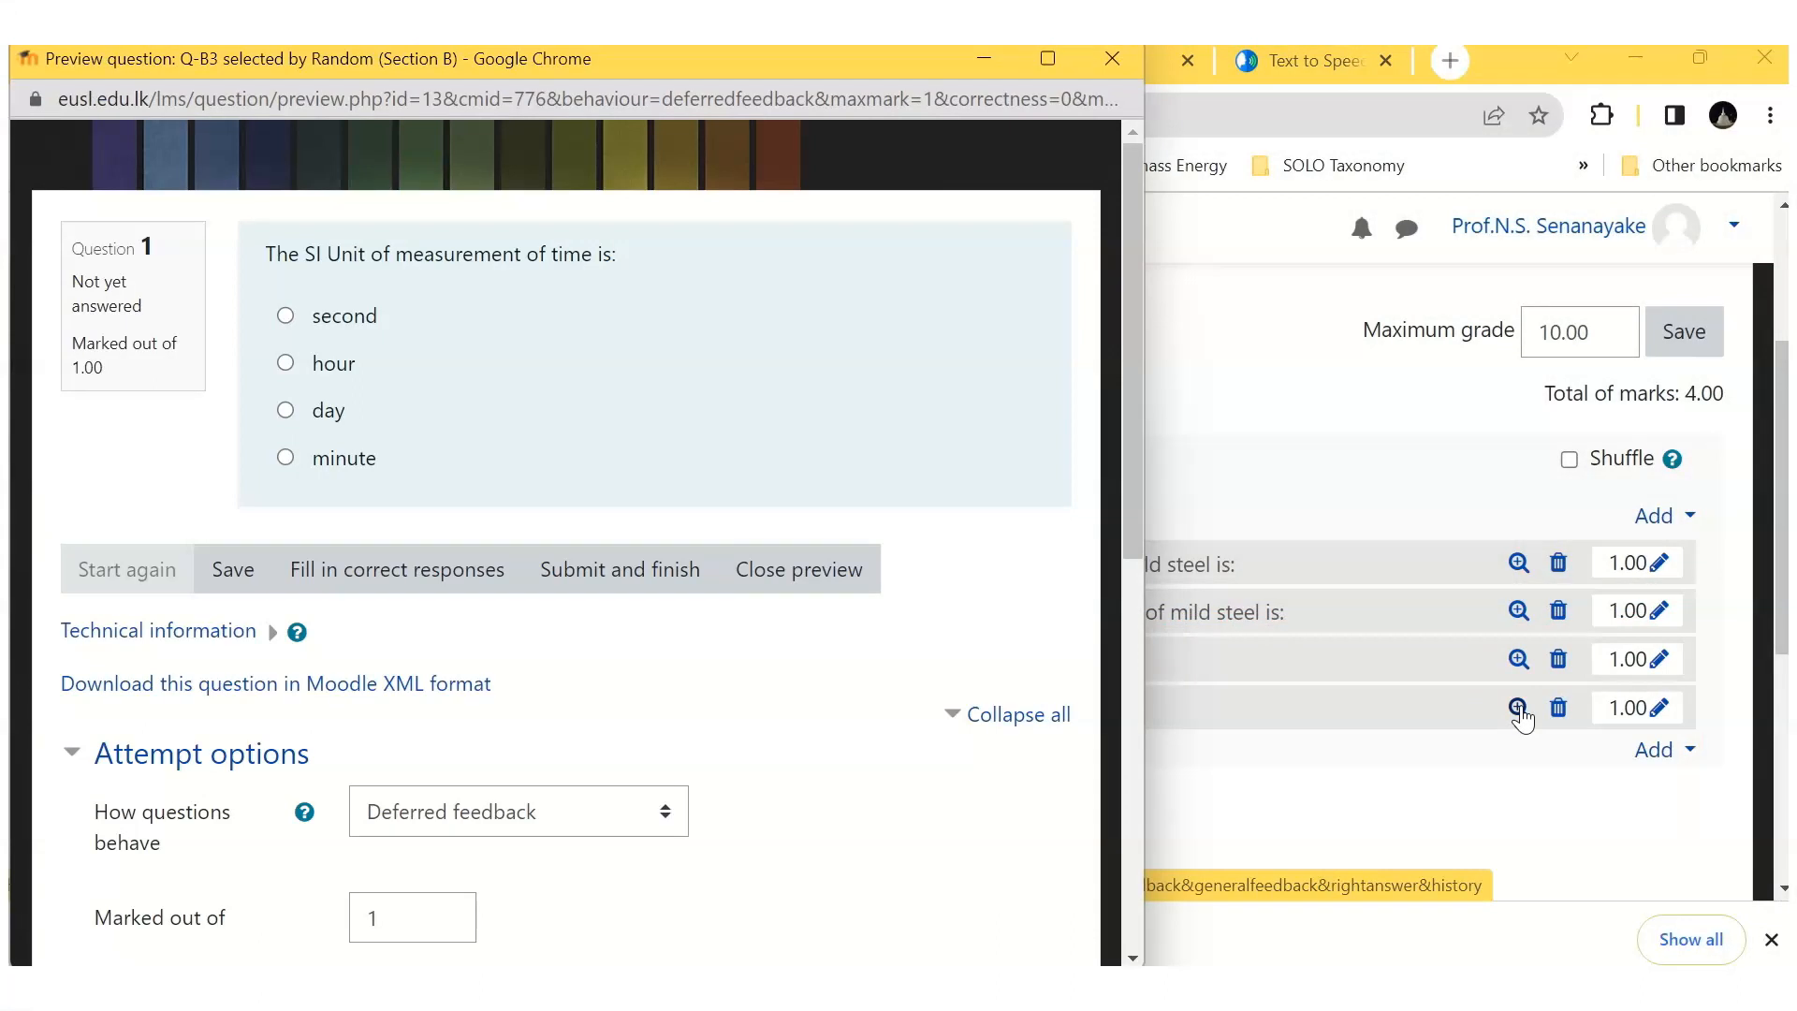
pyautogui.moveTo(805, 58); pyautogui.dragTo(837, 159)
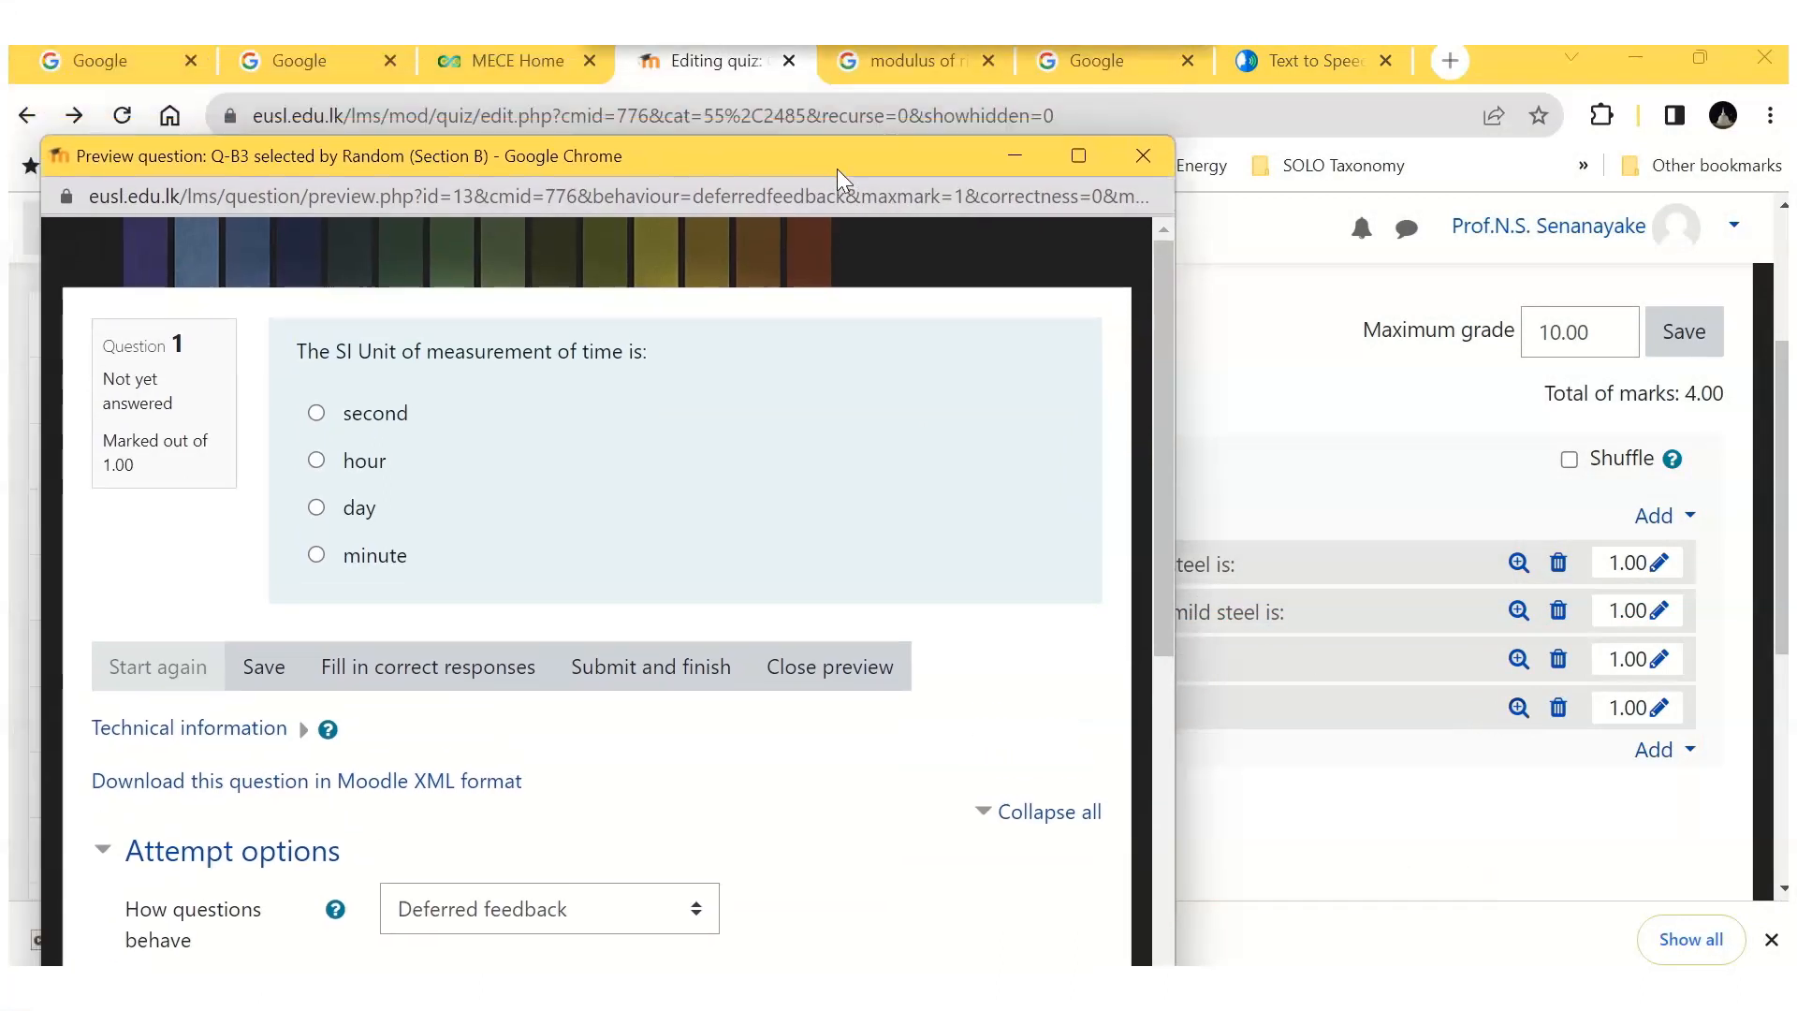
pyautogui.click(1142, 159)
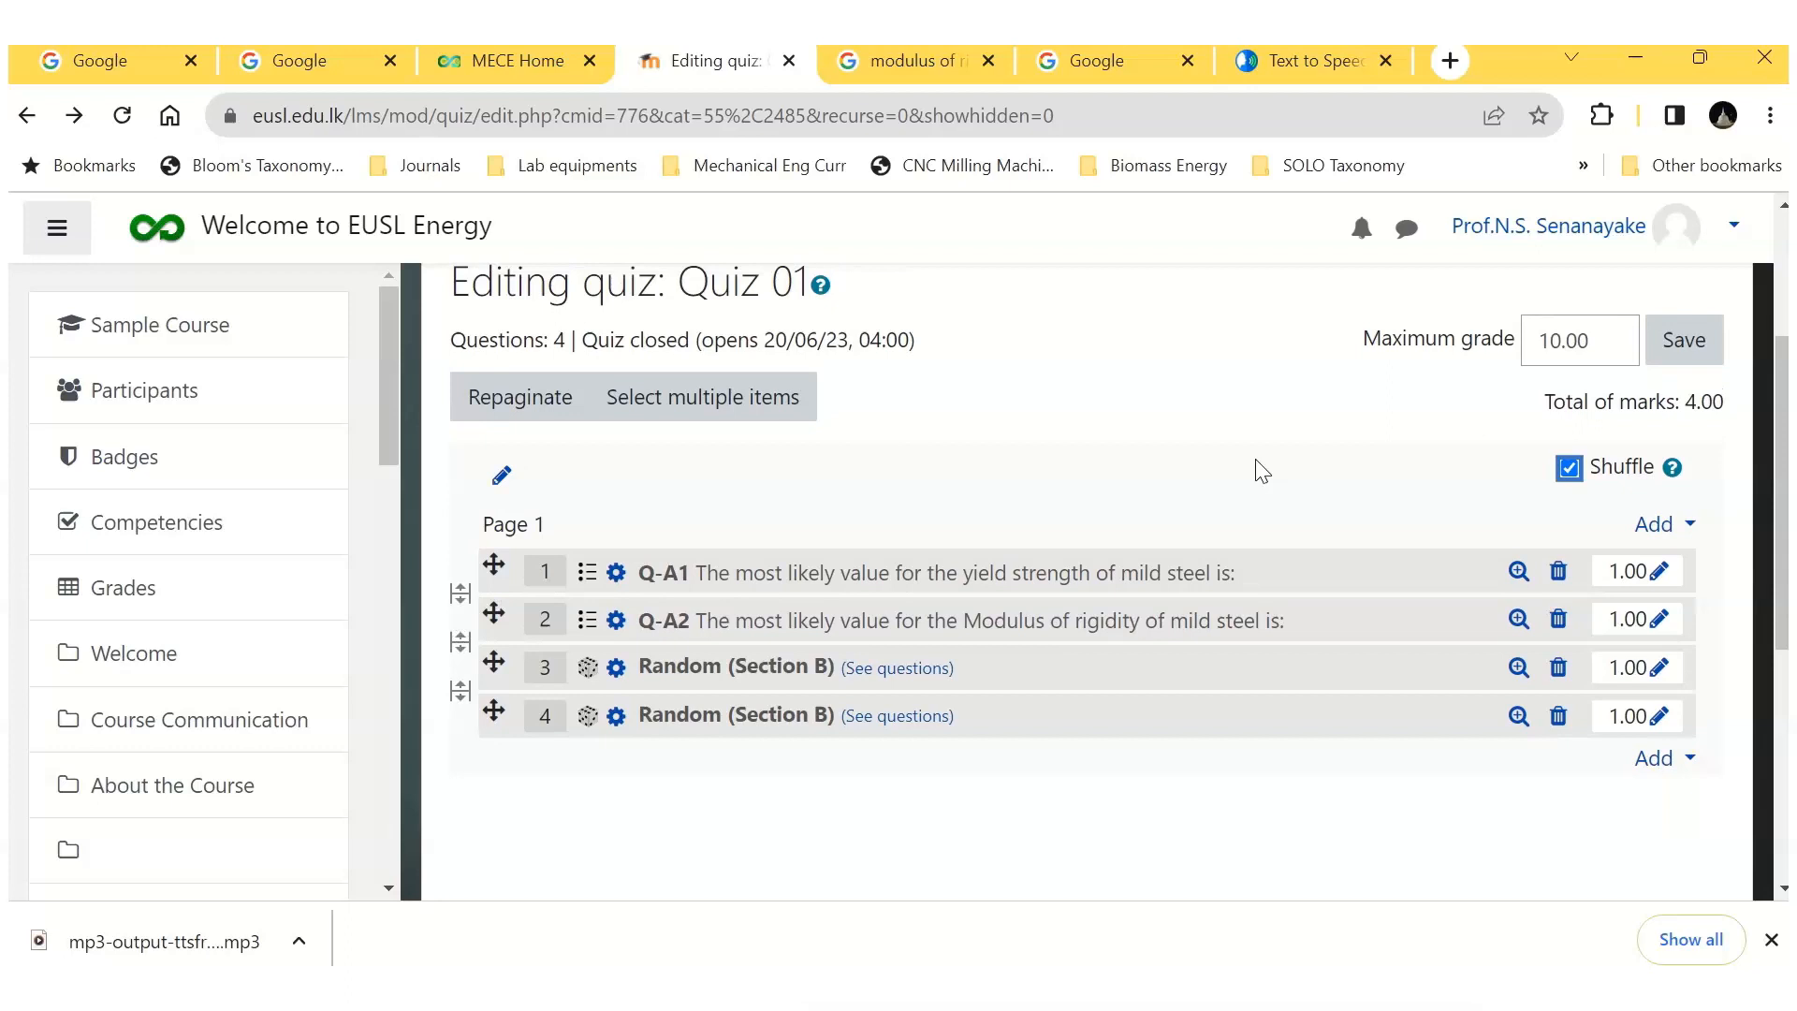
pyautogui.scroll(3, 1255, 459)
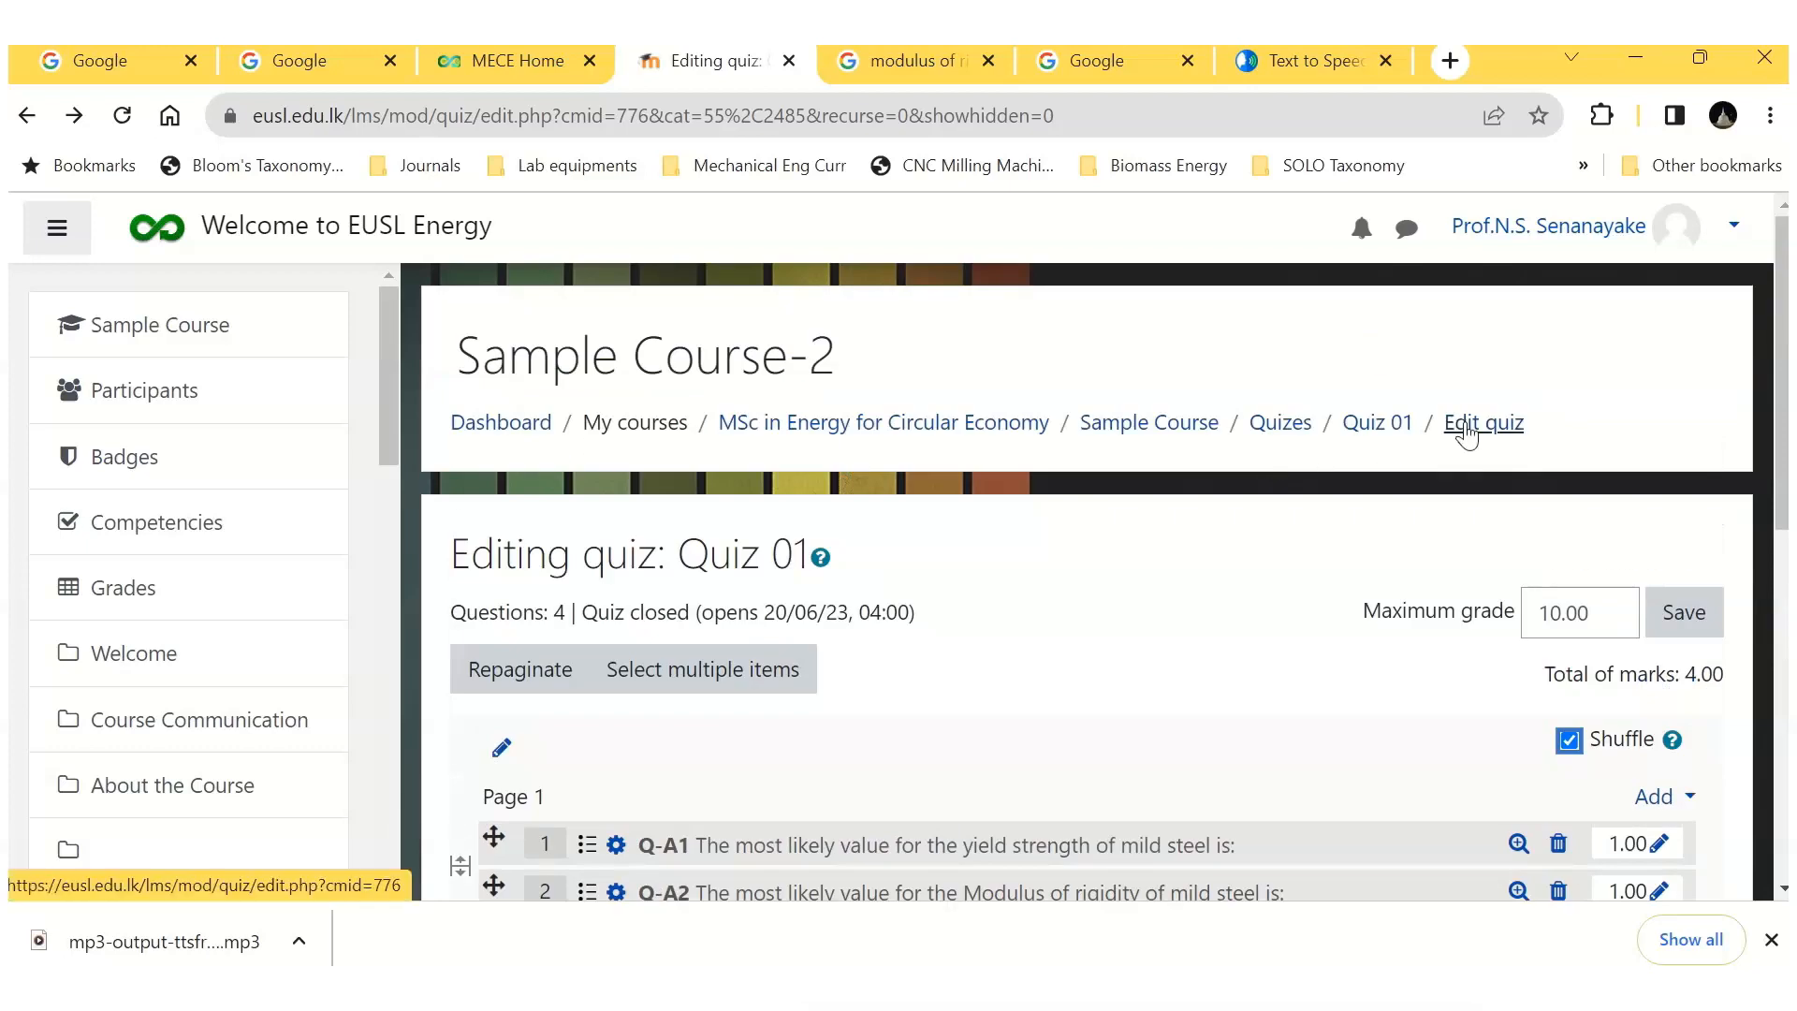
# Step: Name the quiz's first section heading, above the page 1 questions, "Section A"
pyautogui.scroll(-3, 1351, 541)
pyautogui.click(501, 466)
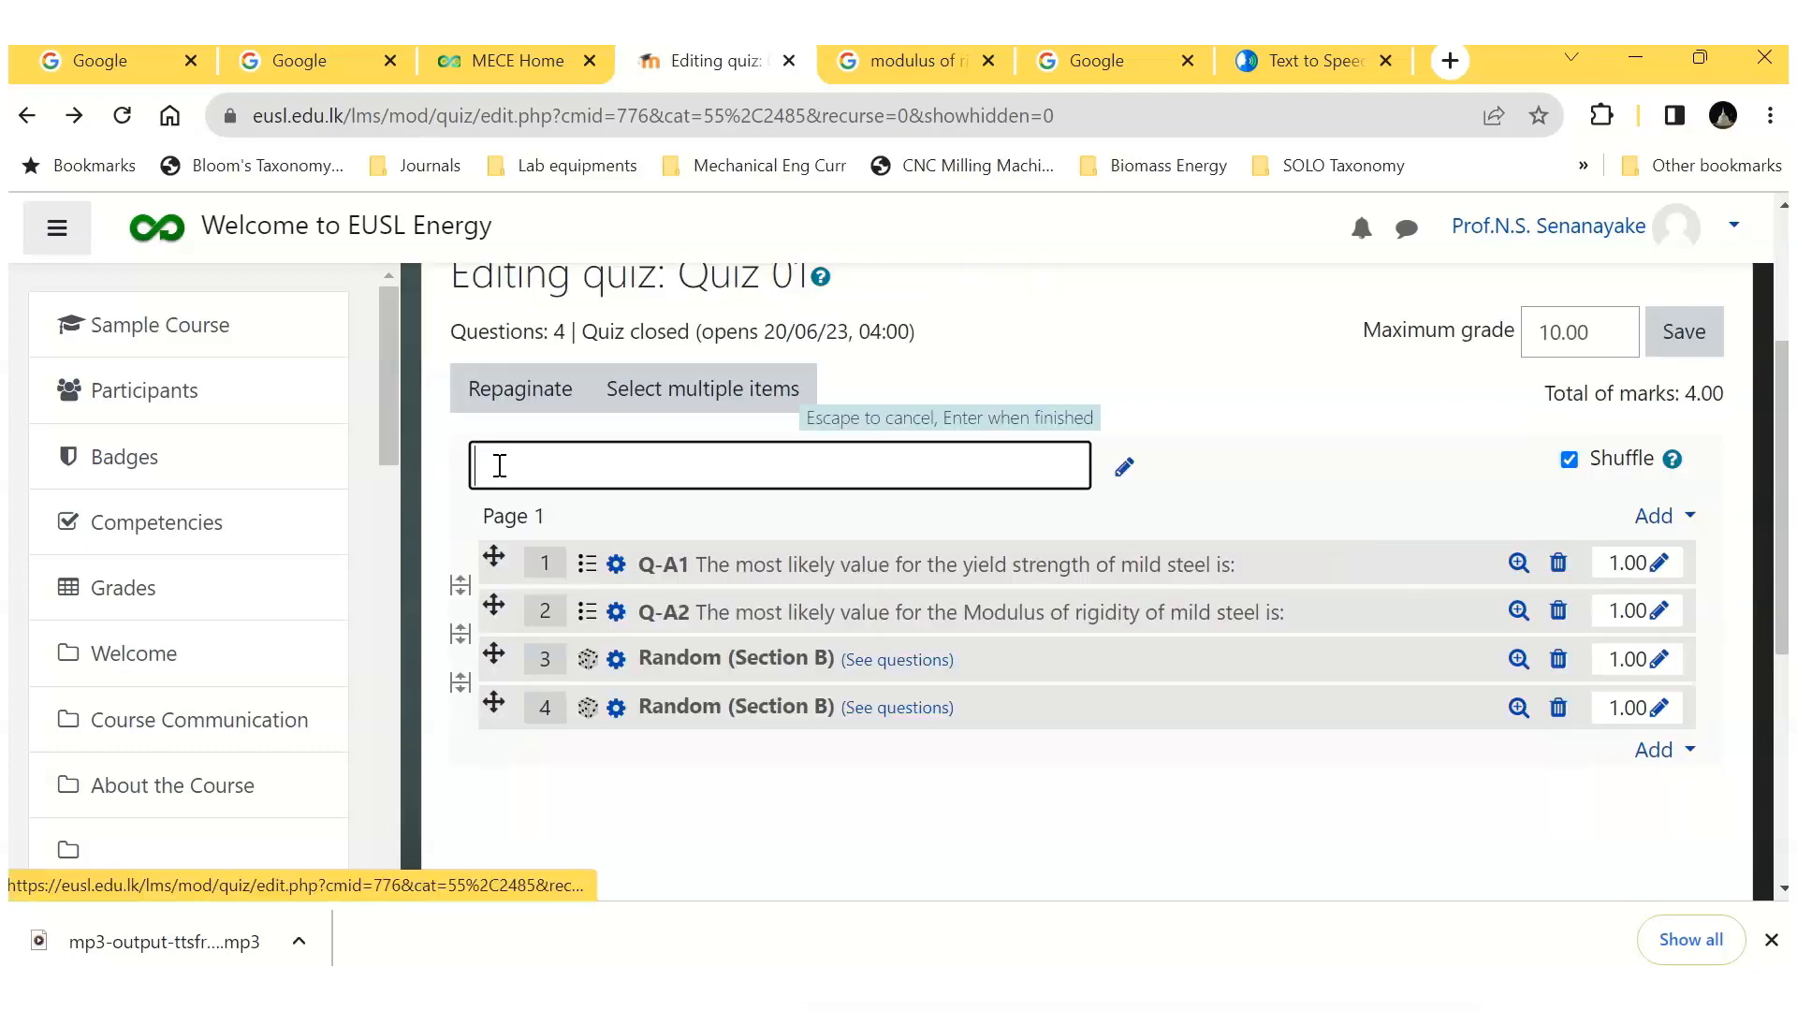
pyautogui.write('Sect')
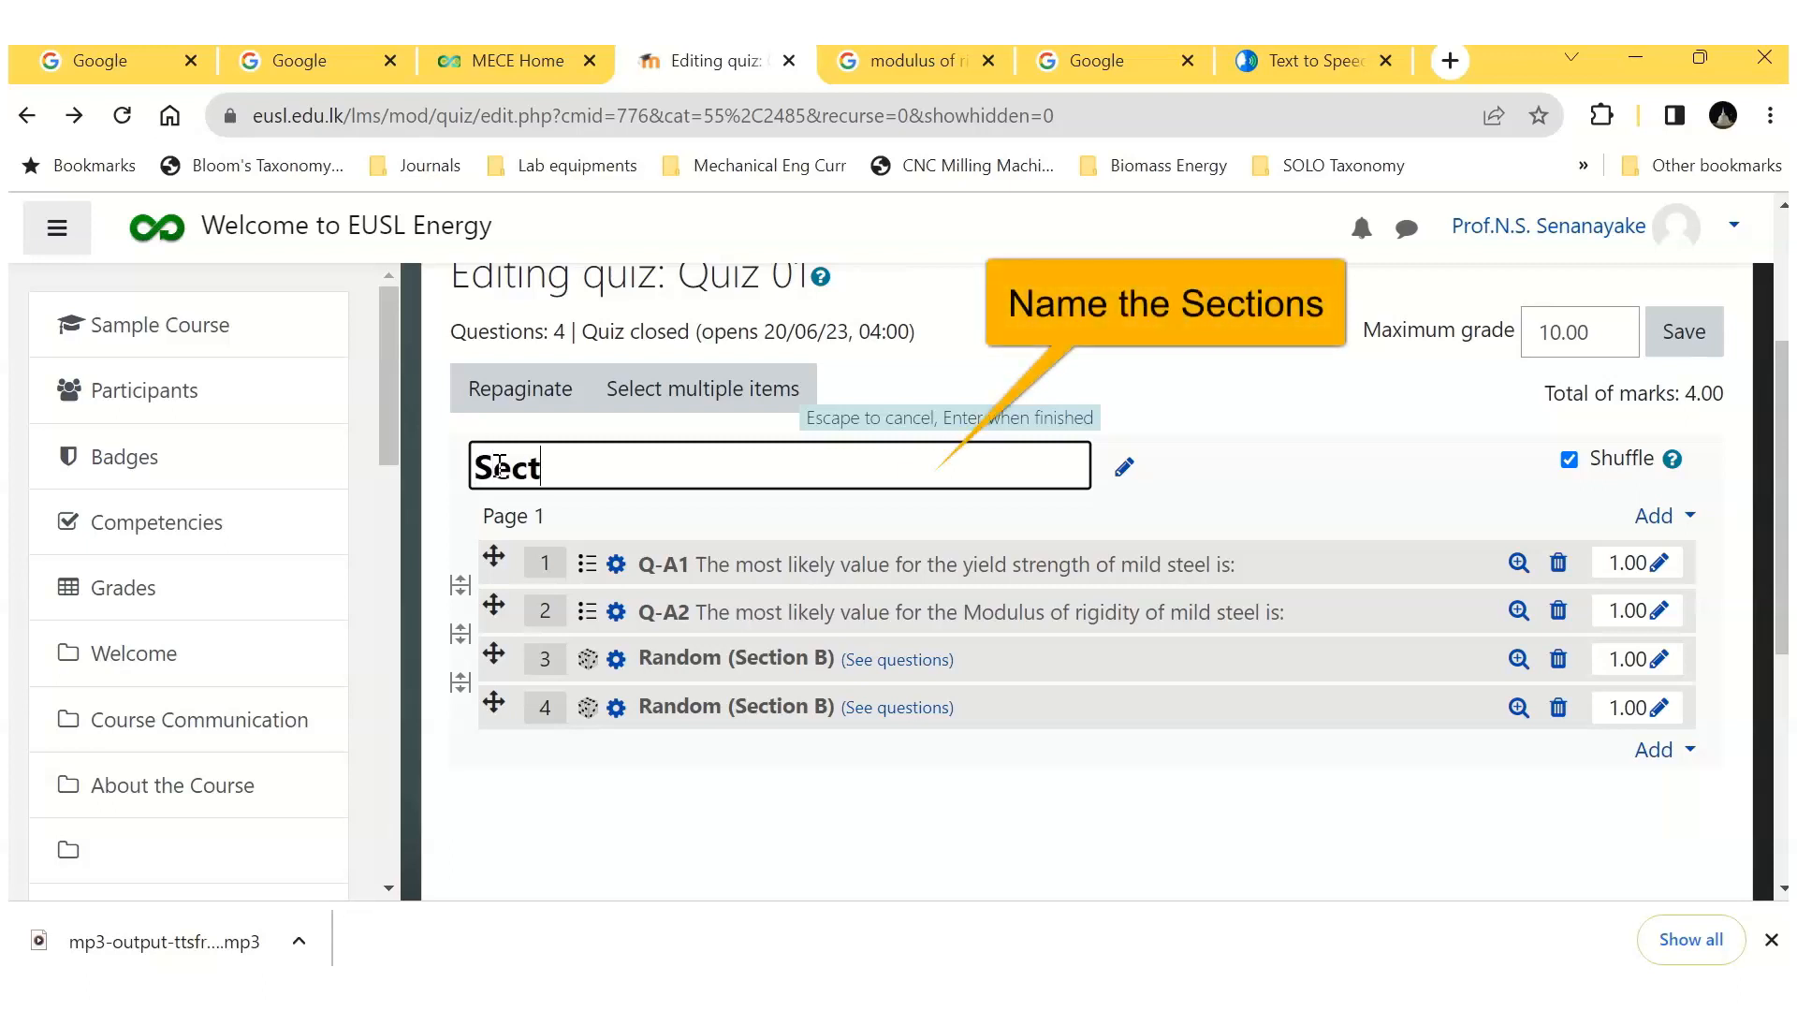
pyautogui.write('ion A')
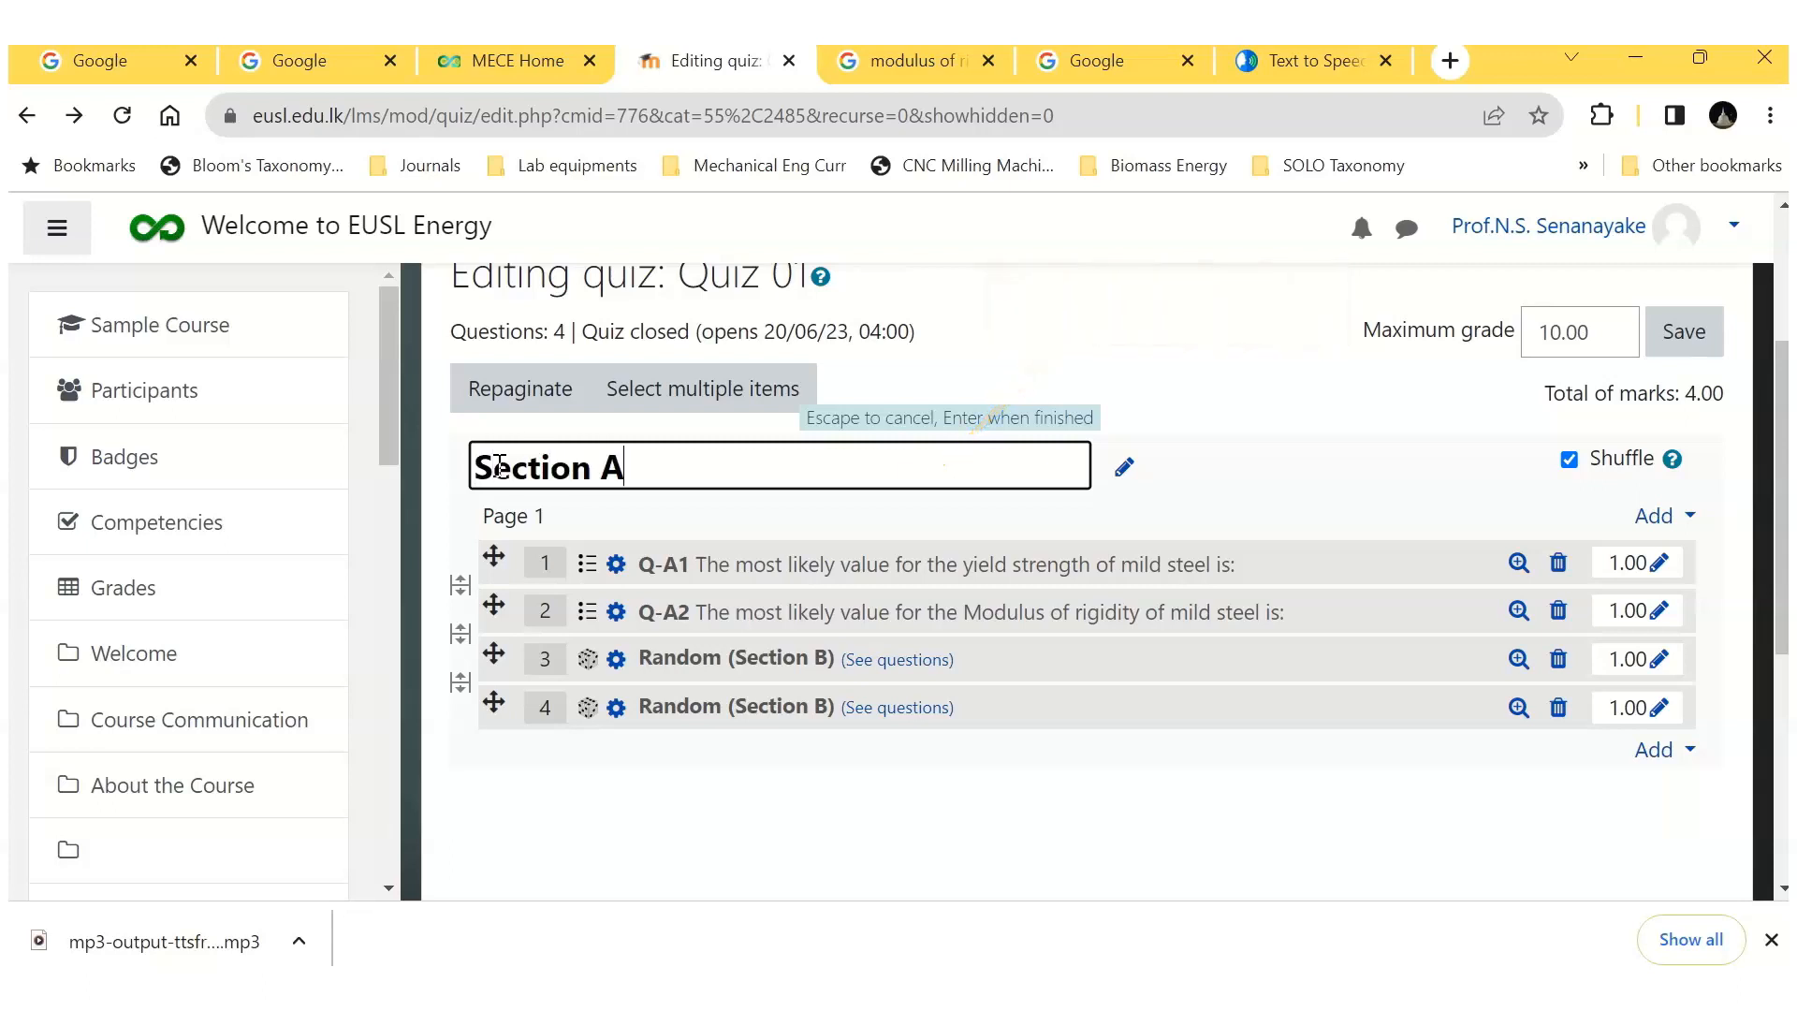
pyautogui.press('Return')
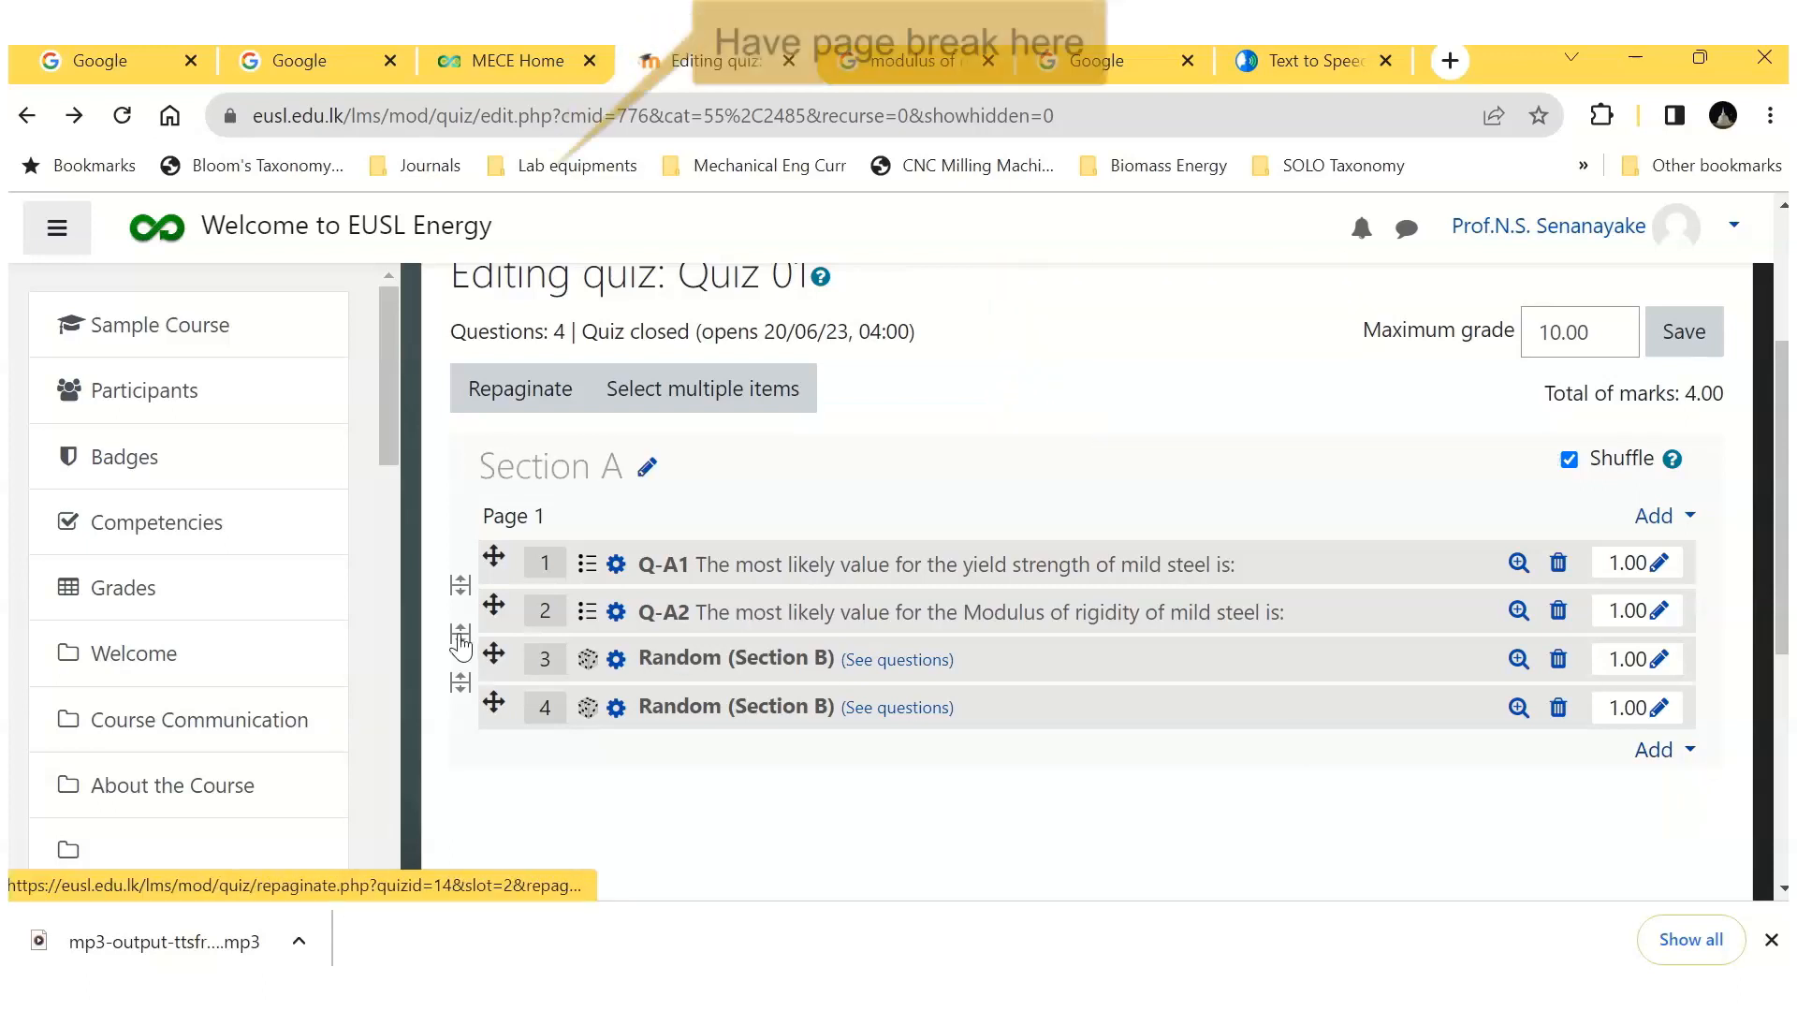
# Step: Insert a page break between Q-A2 and the first random question and add a new section heading on page 2
pyautogui.click(460, 633)
pyautogui.click(1665, 573)
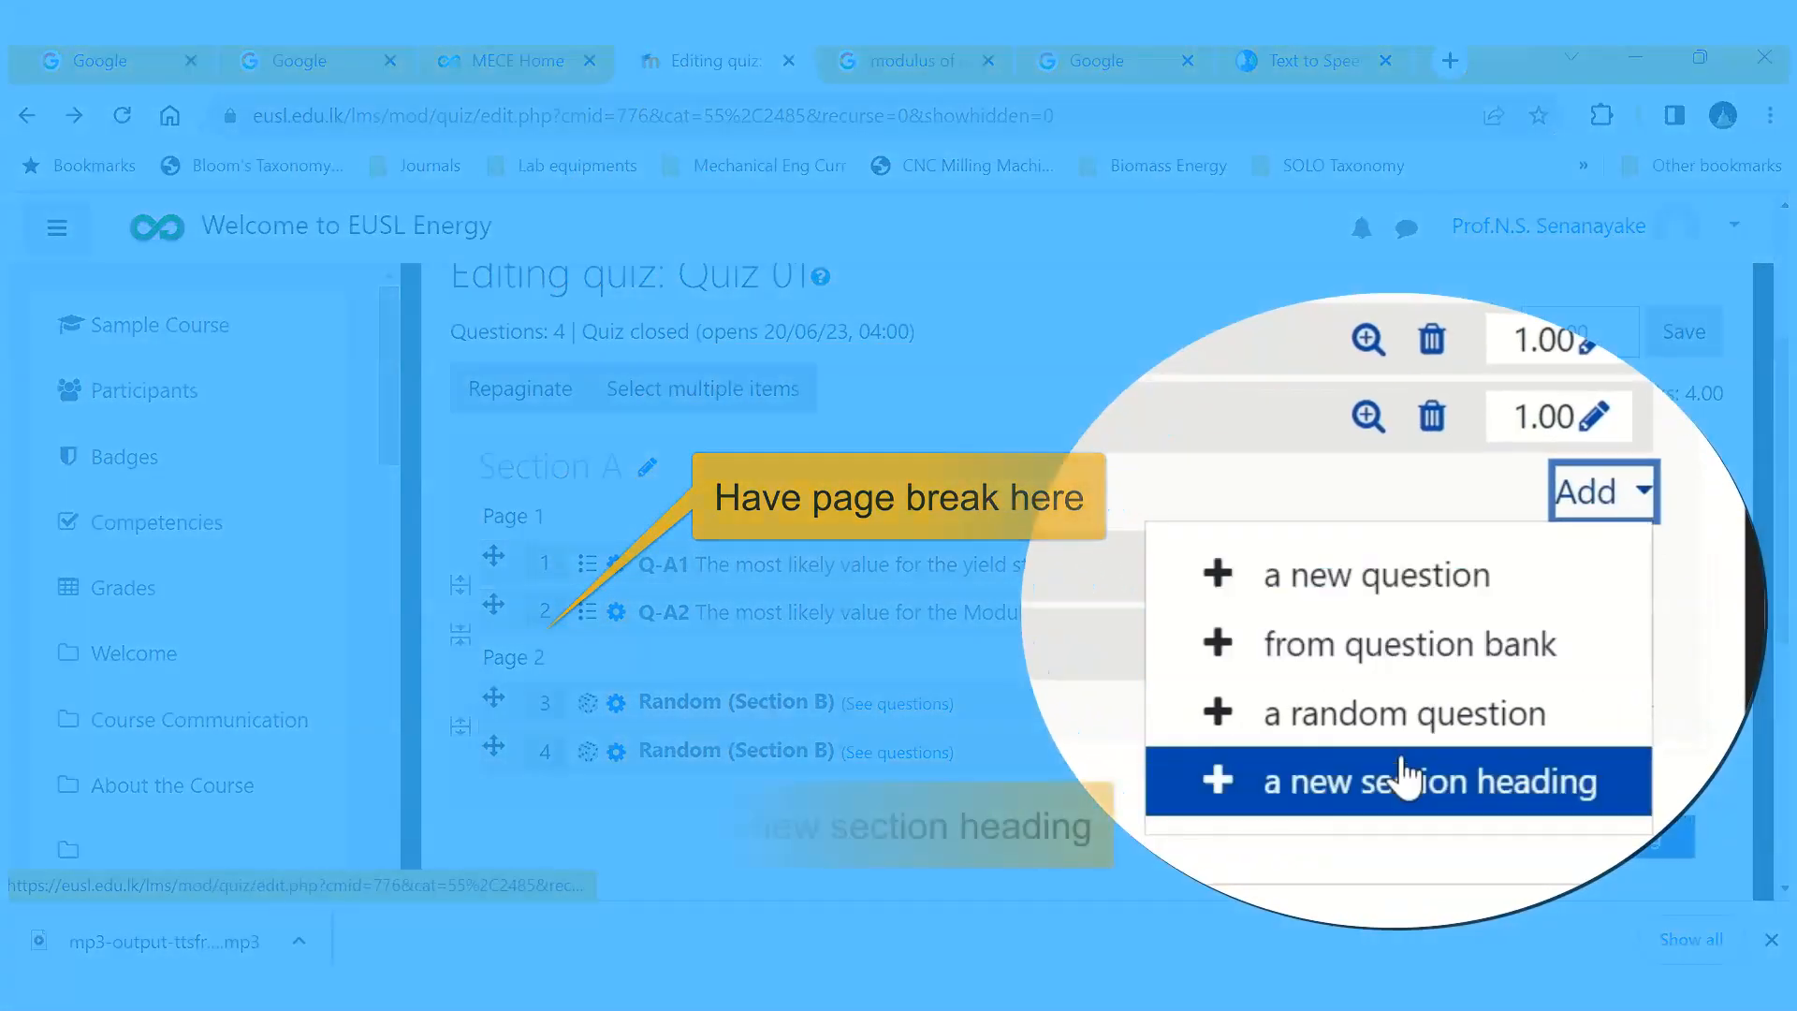
pyautogui.click(1403, 791)
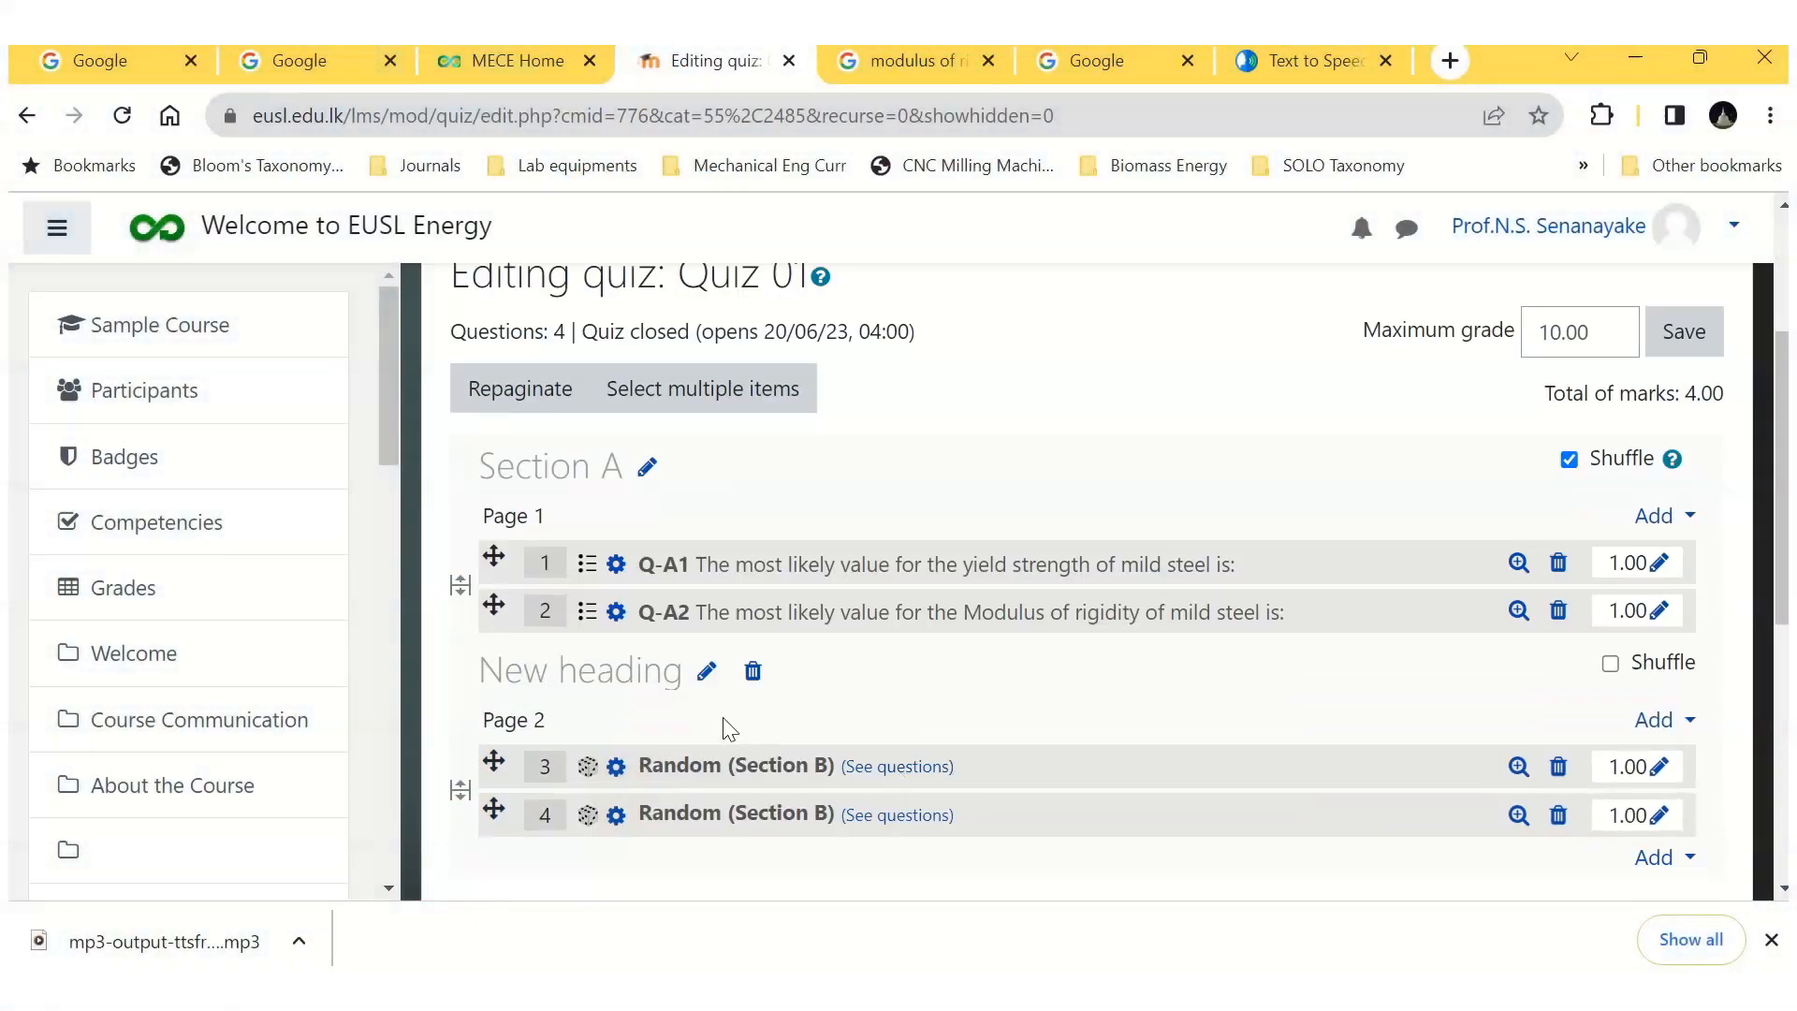
# Step: Rename the page 2 section heading "Section B" and enable Shuffle for that section
pyautogui.click(708, 673)
pyautogui.write('Section B')
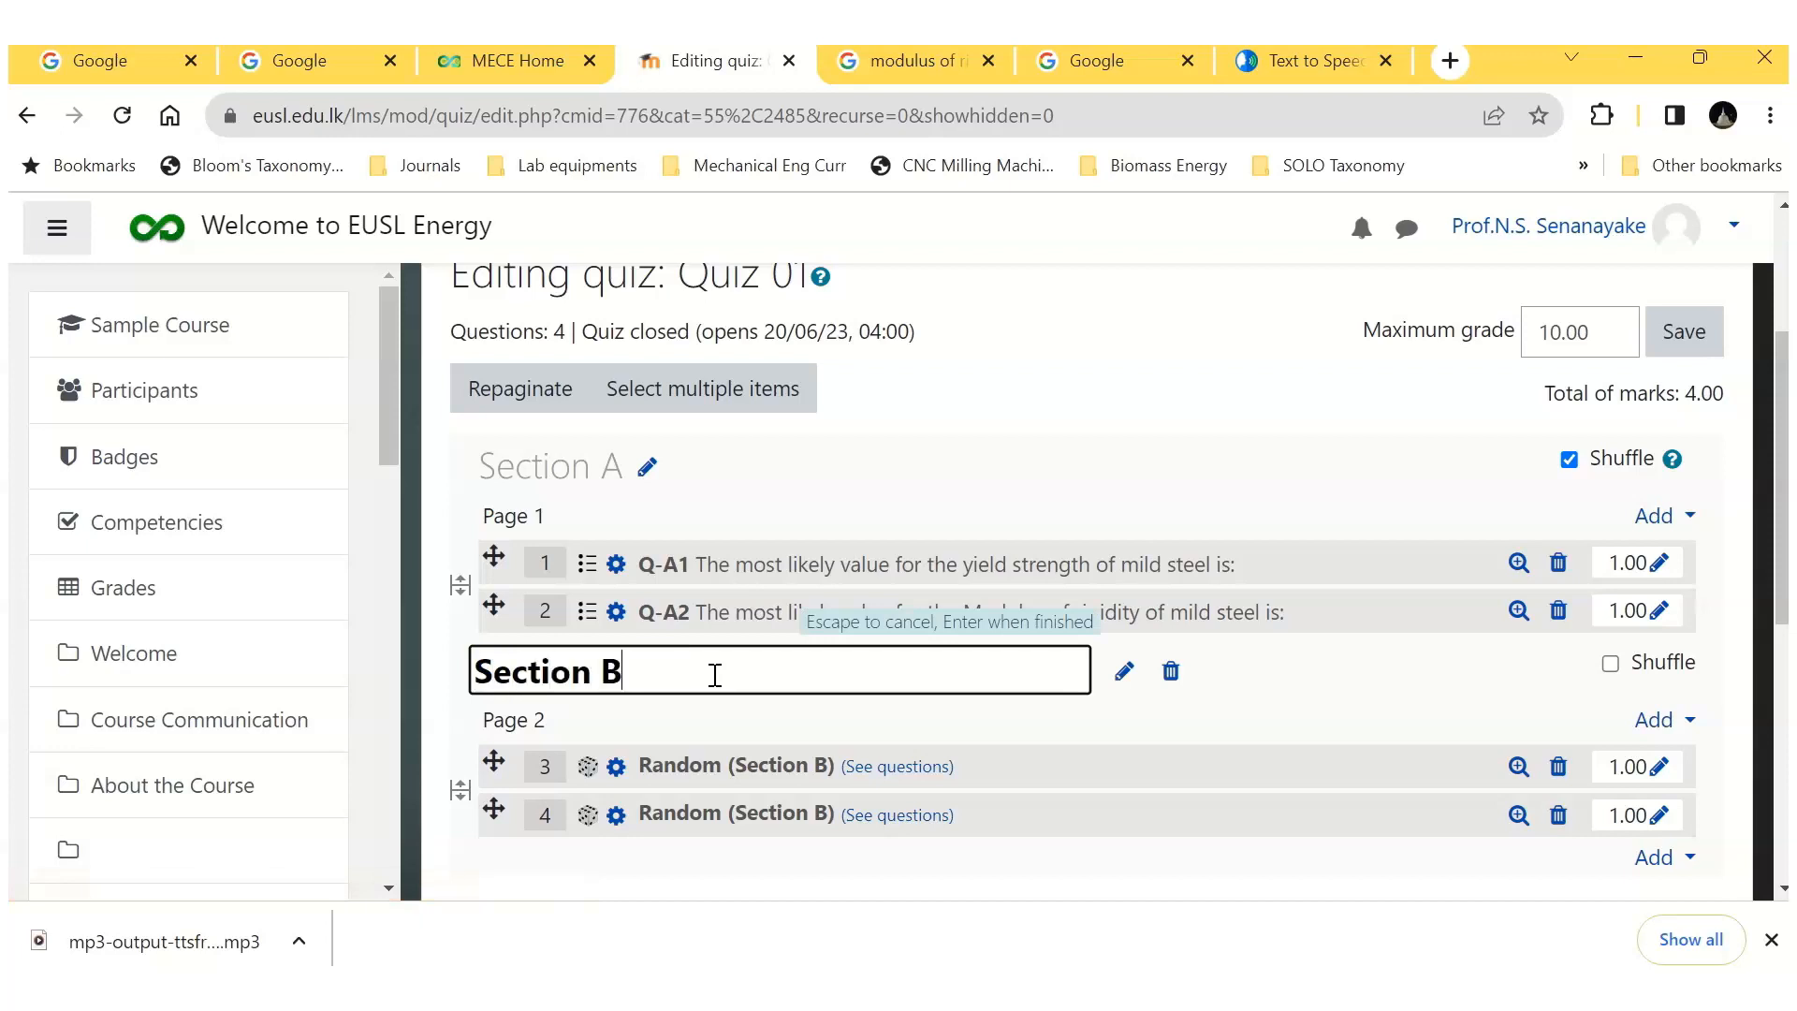
pyautogui.press('Return')
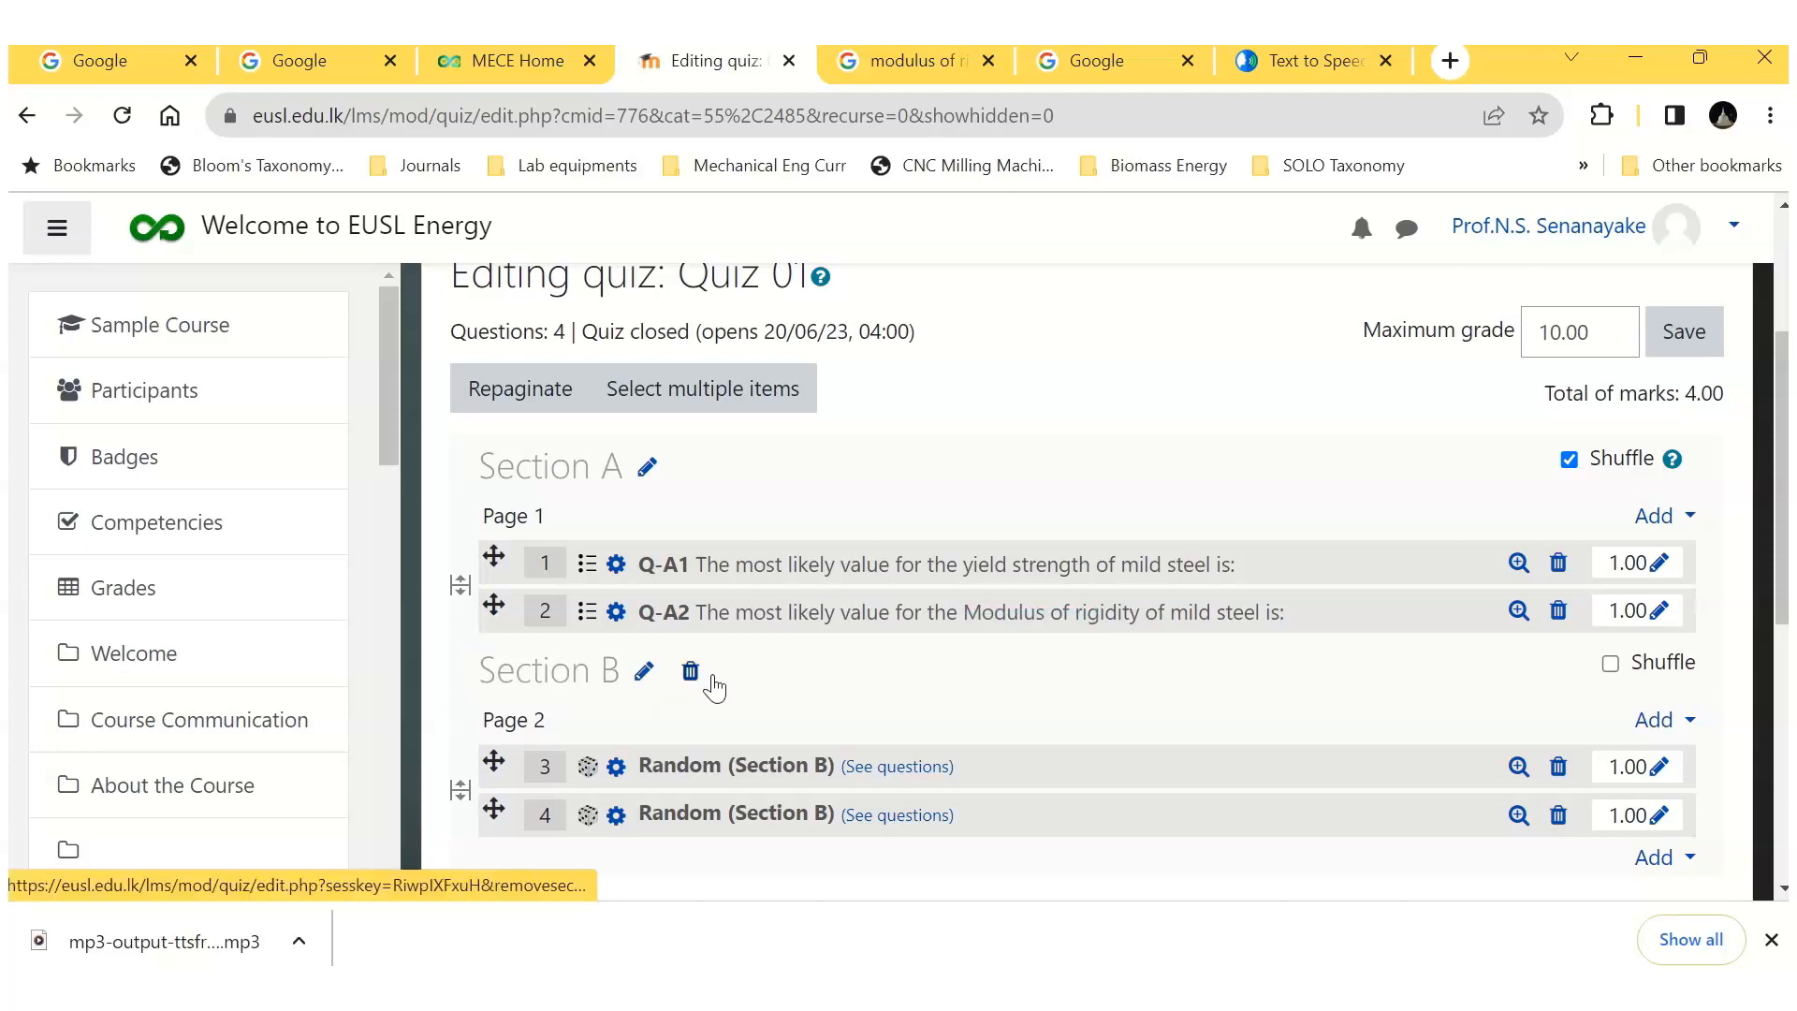
pyautogui.click(1608, 667)
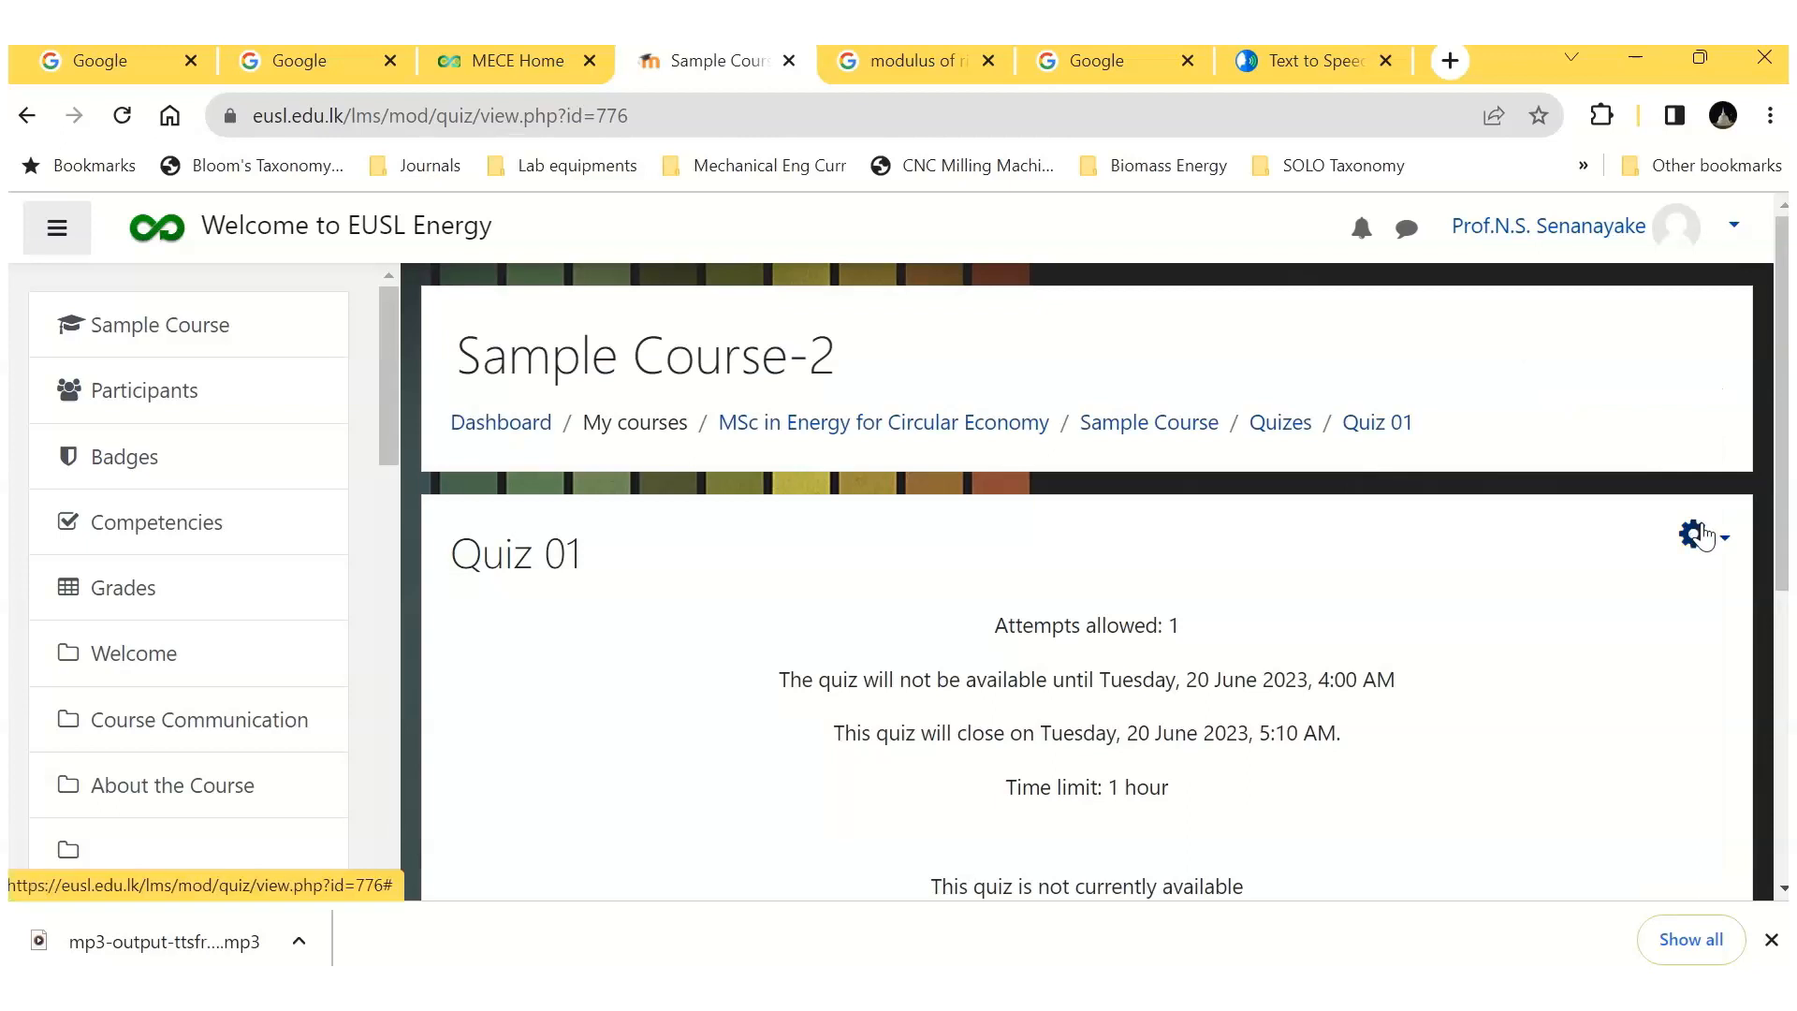
# Step: Start a preview attempt of Quiz 01 from its main page and review the two Section A questions
pyautogui.click(1718, 546)
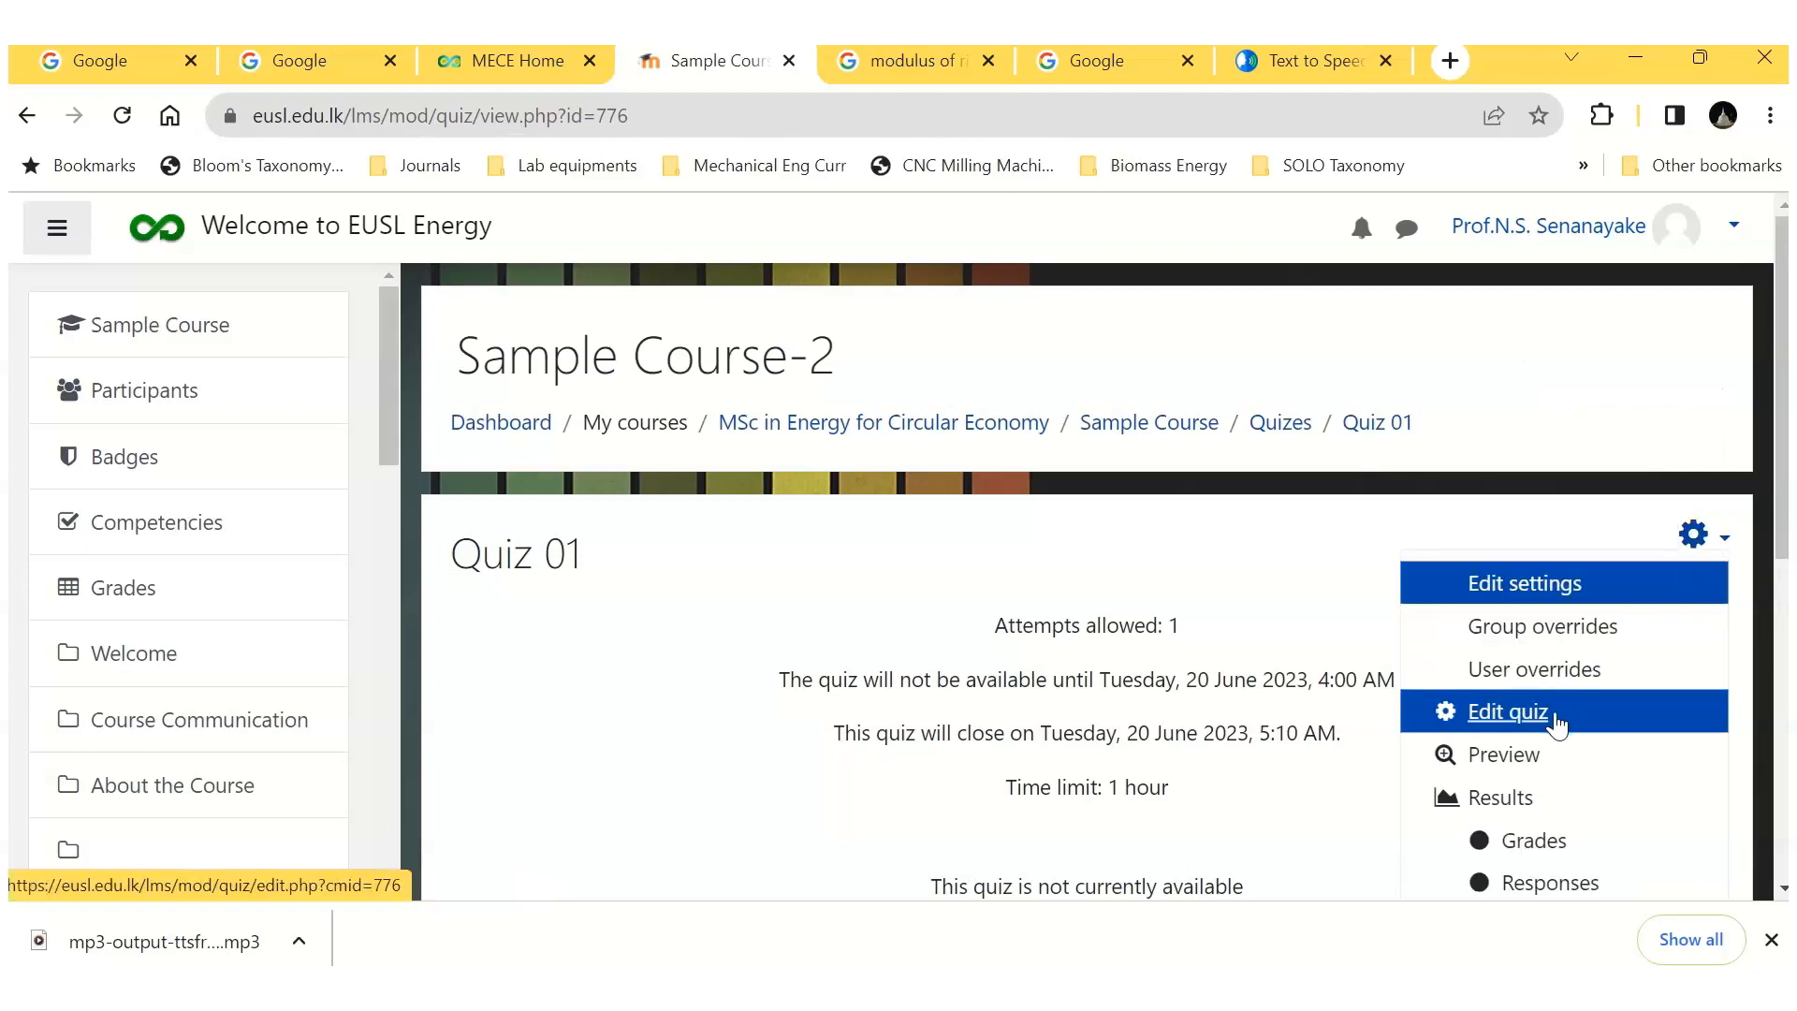
pyautogui.click(1535, 754)
pyautogui.scroll(-3, 982, 582)
pyautogui.click(901, 526)
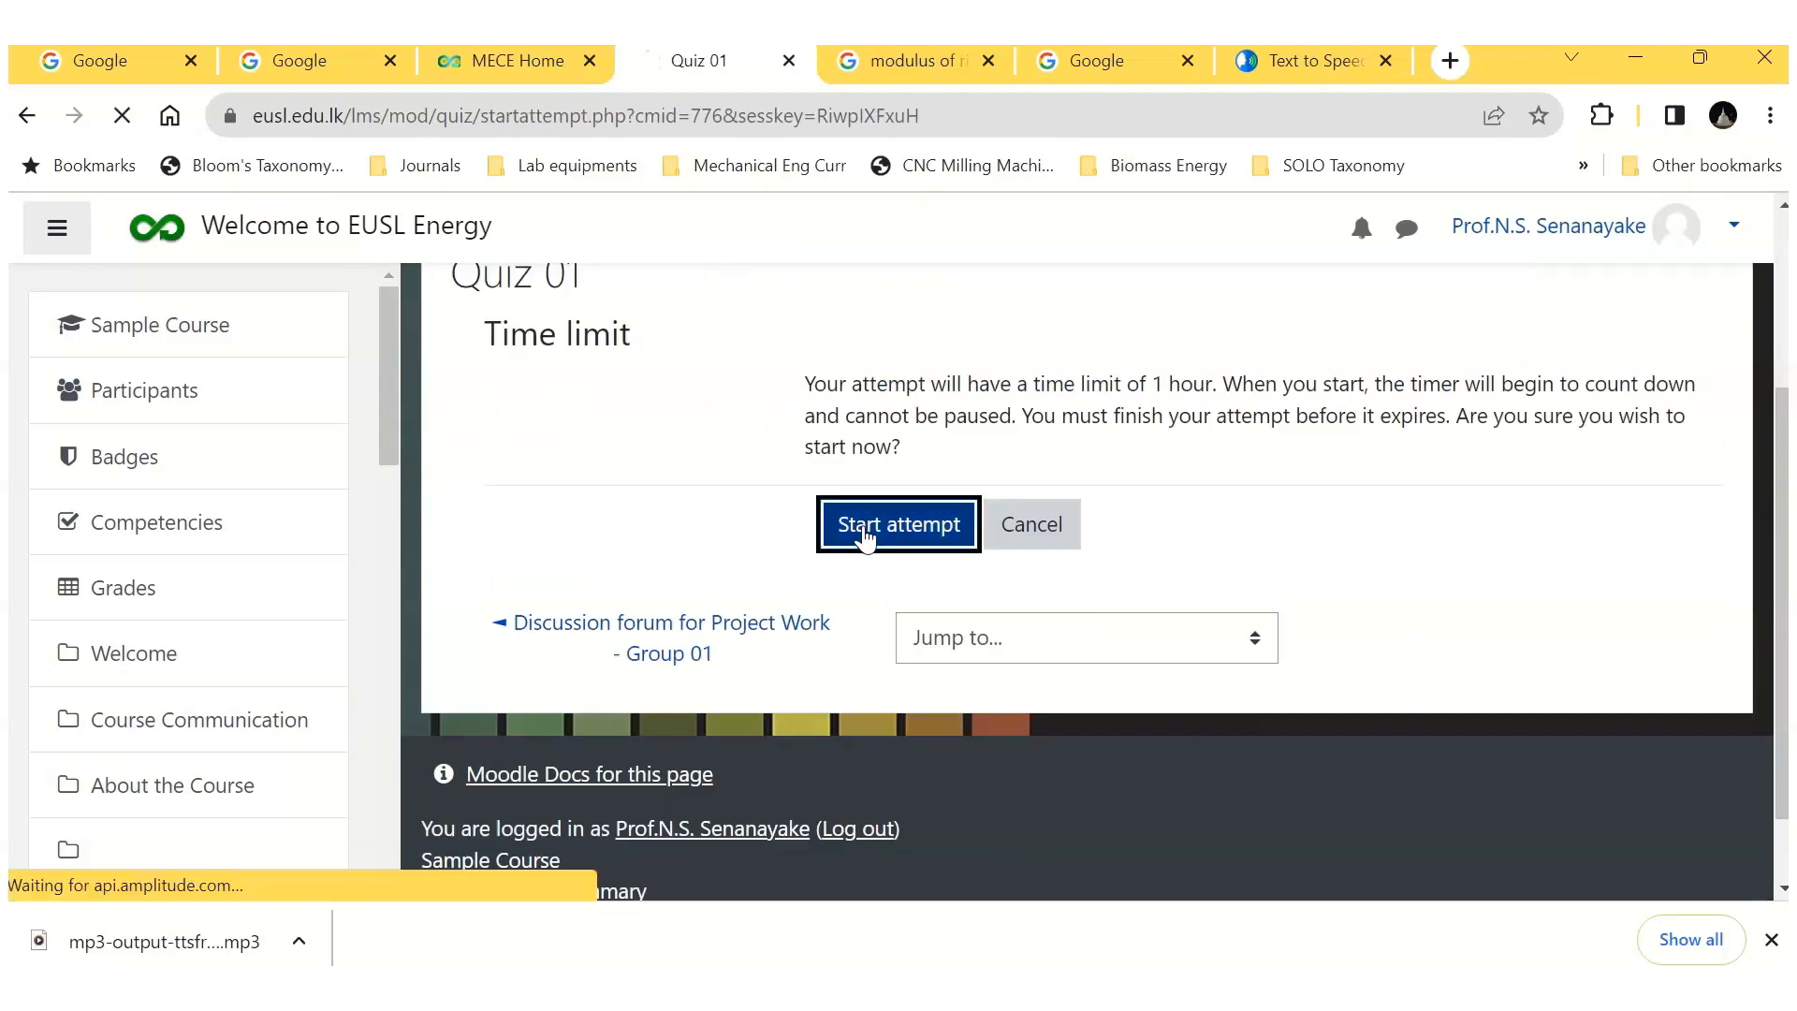
pyautogui.scroll(-5, 862, 534)
pyautogui.scroll(-5, 874, 538)
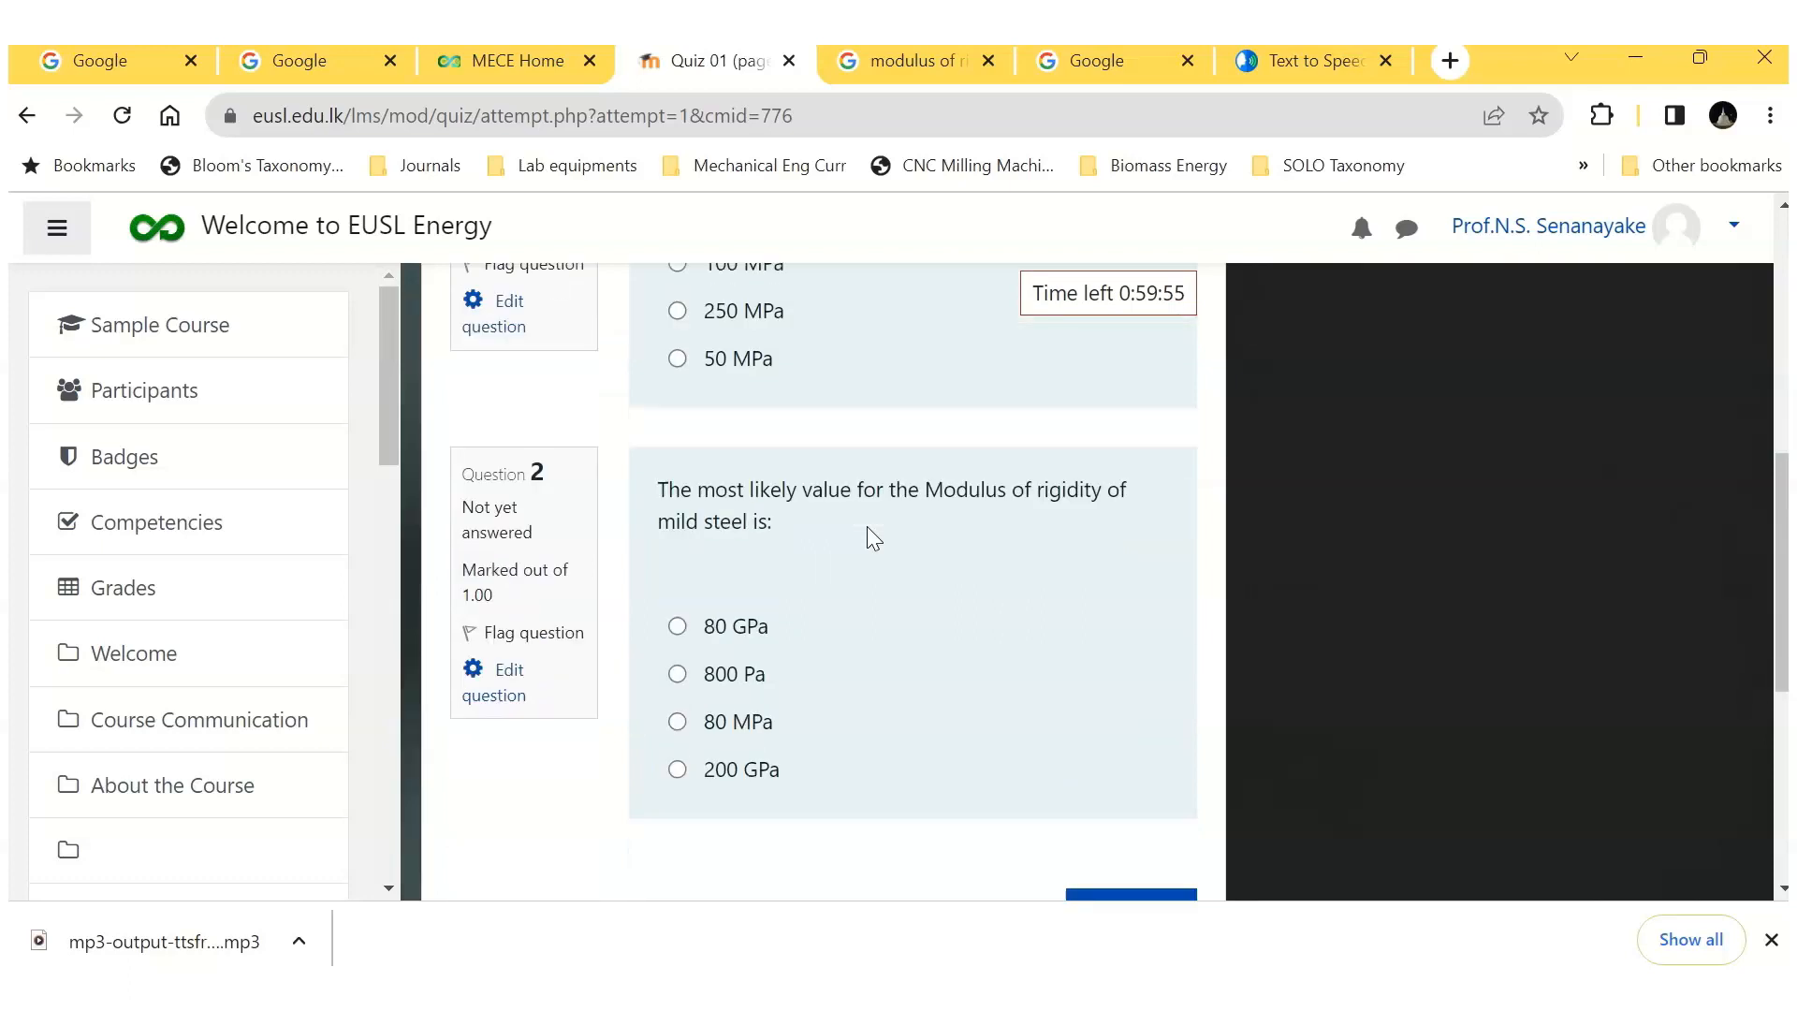
pyautogui.scroll(10, 977, 589)
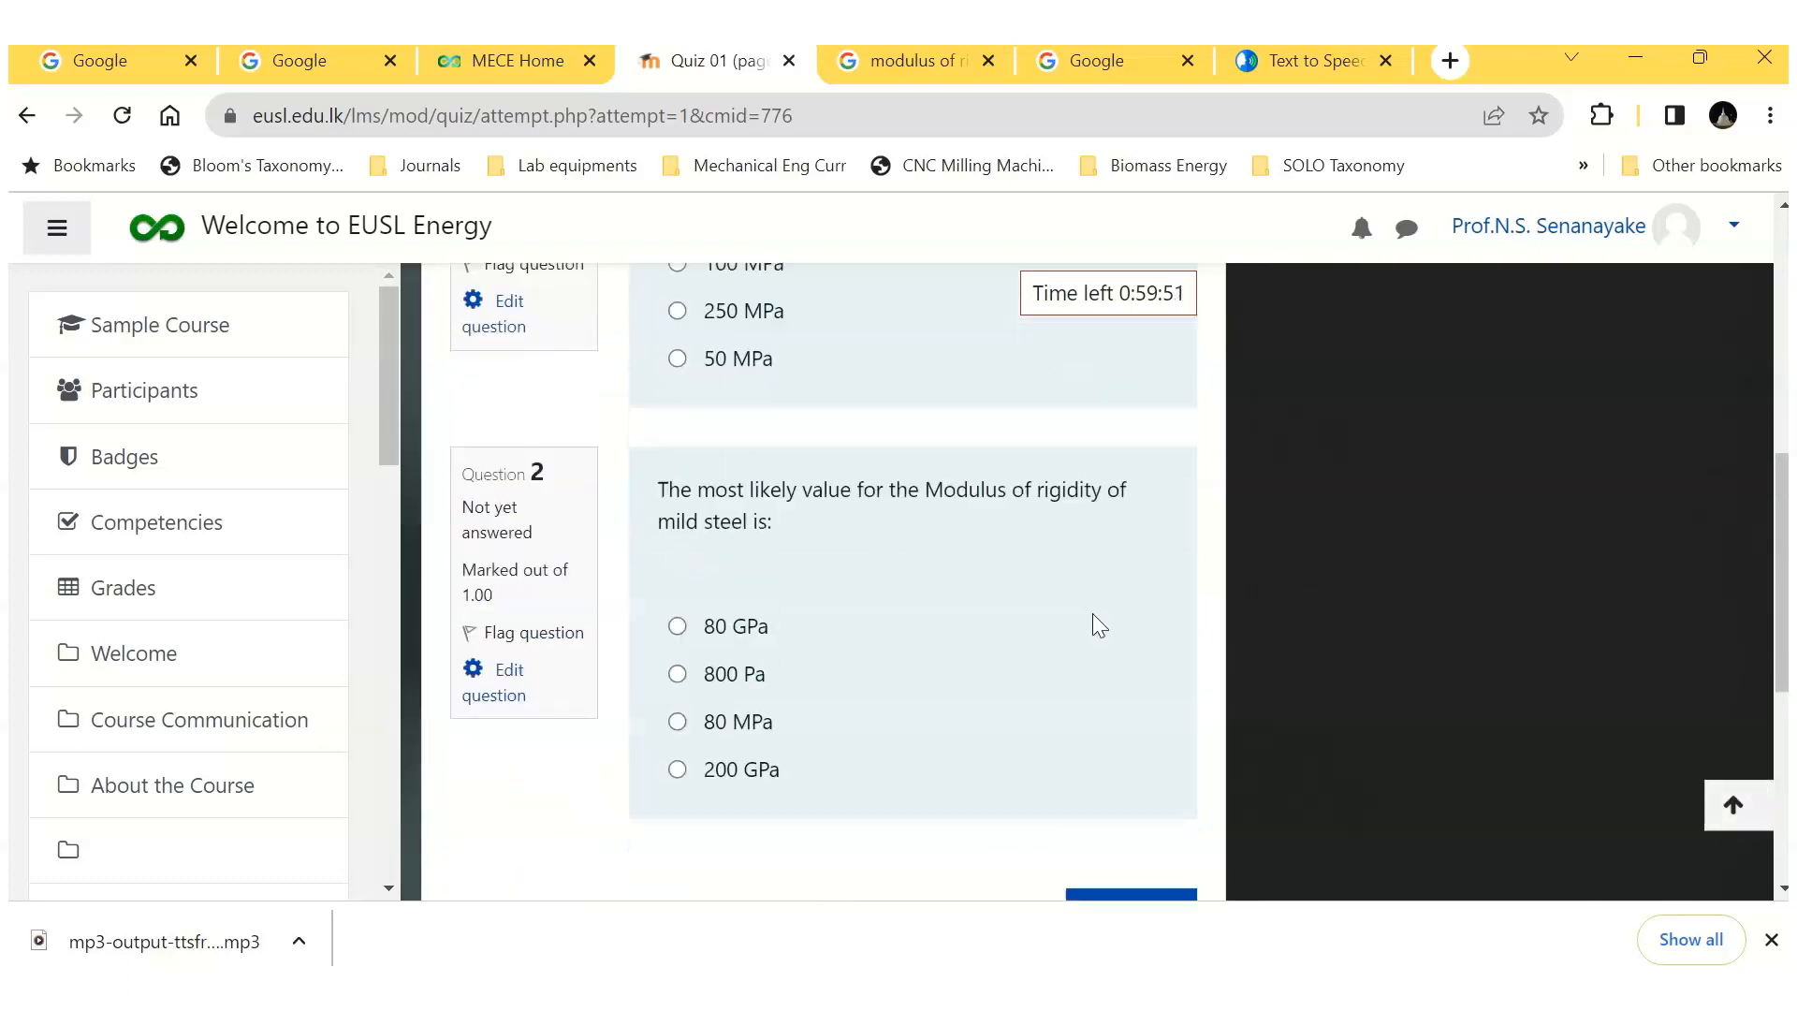
pyautogui.scroll(-10, 1135, 622)
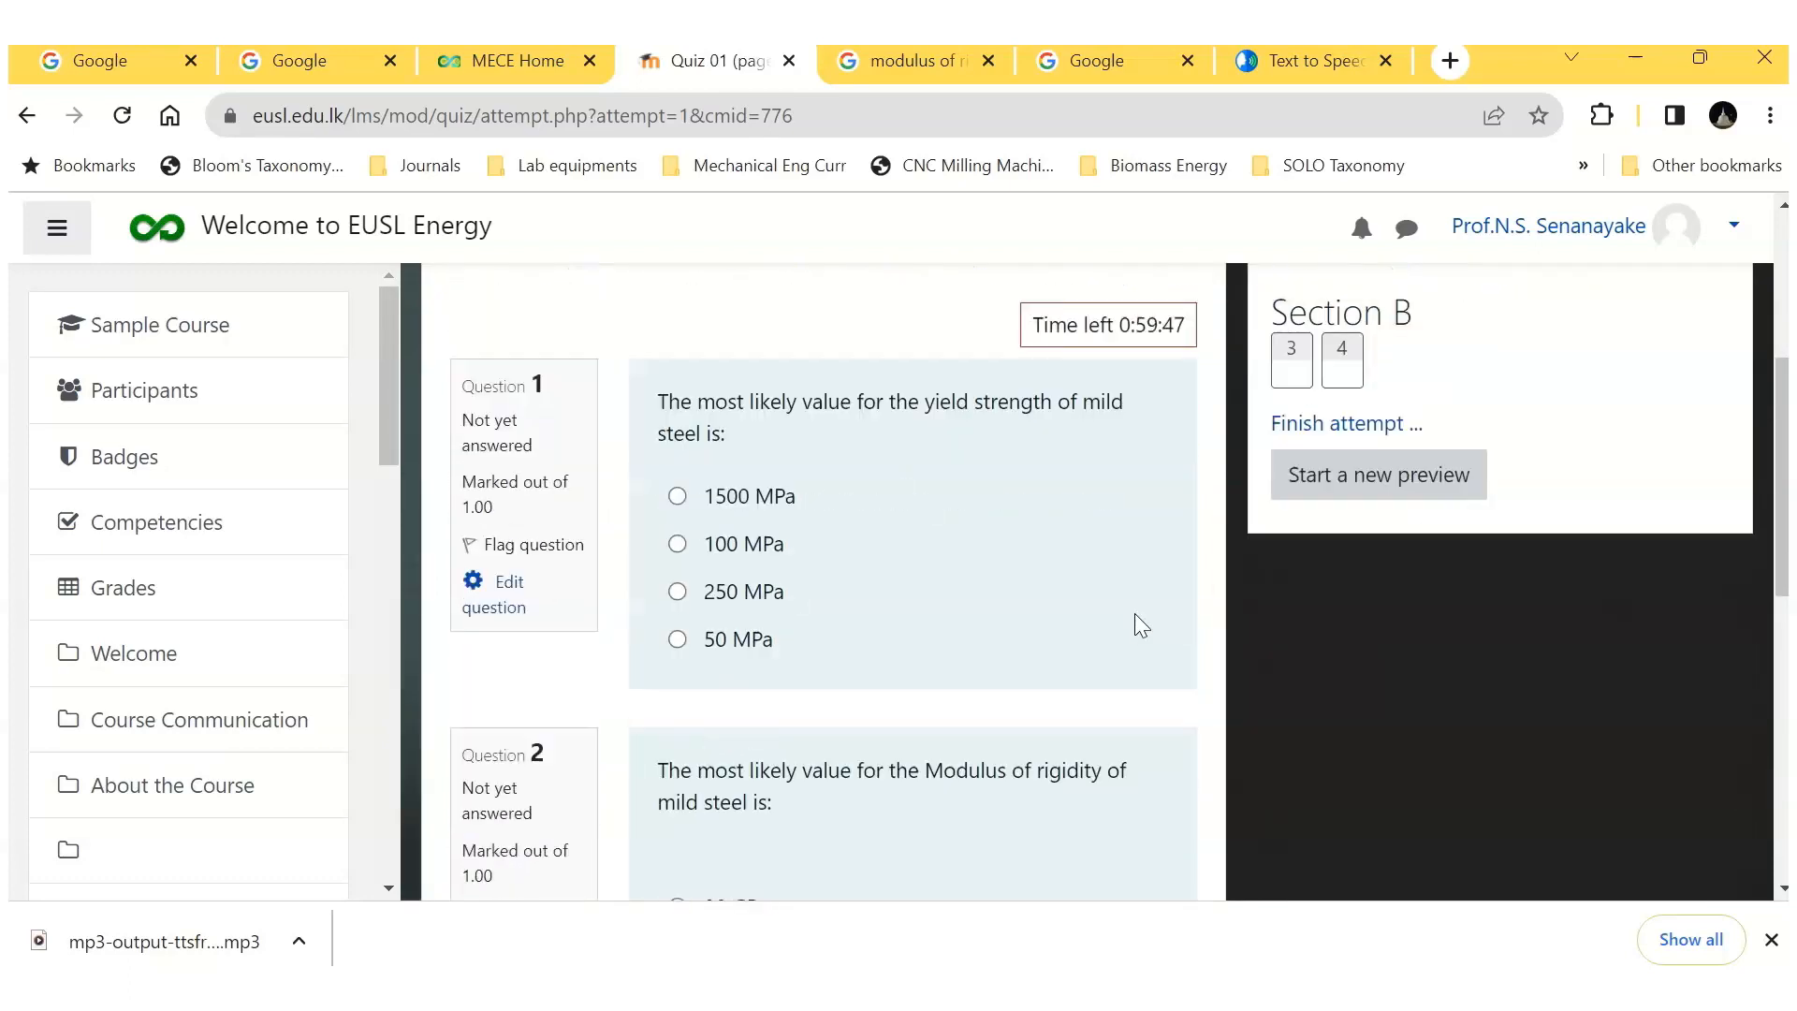